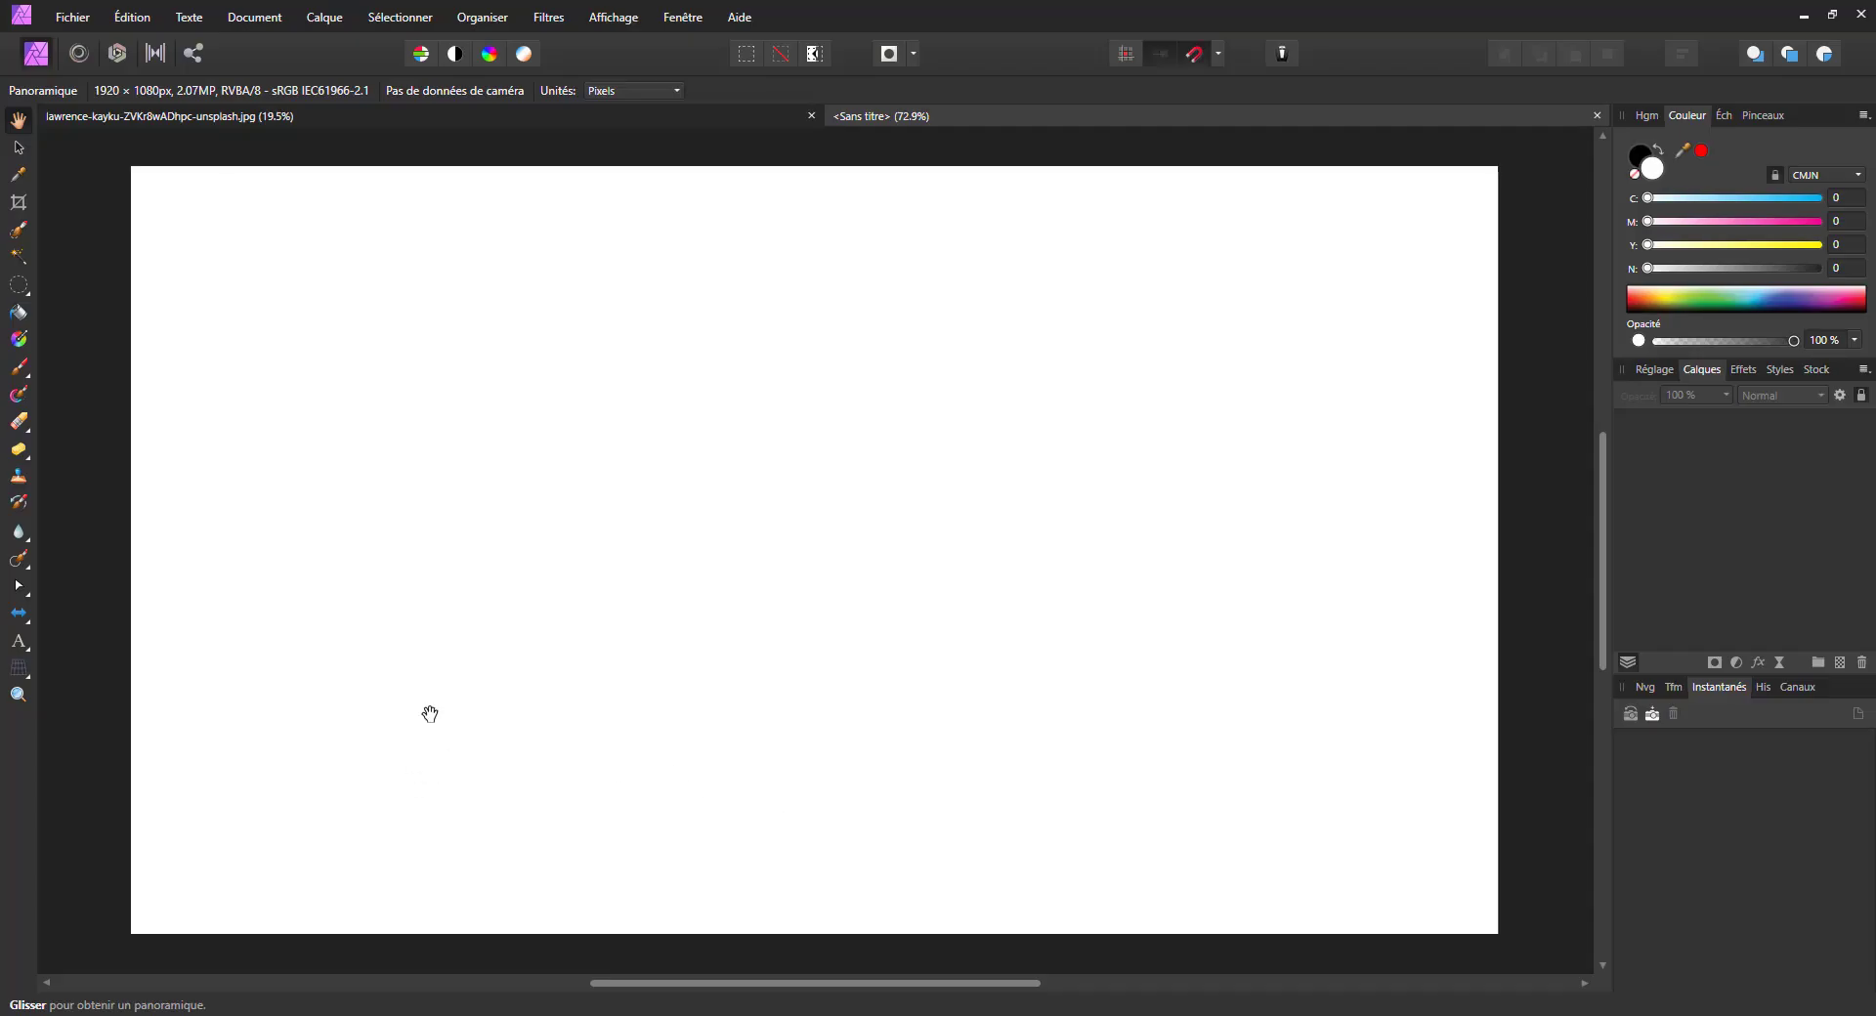
# Step: Add an empty pixel layer to the new untitled document
pyautogui.click(1838, 664)
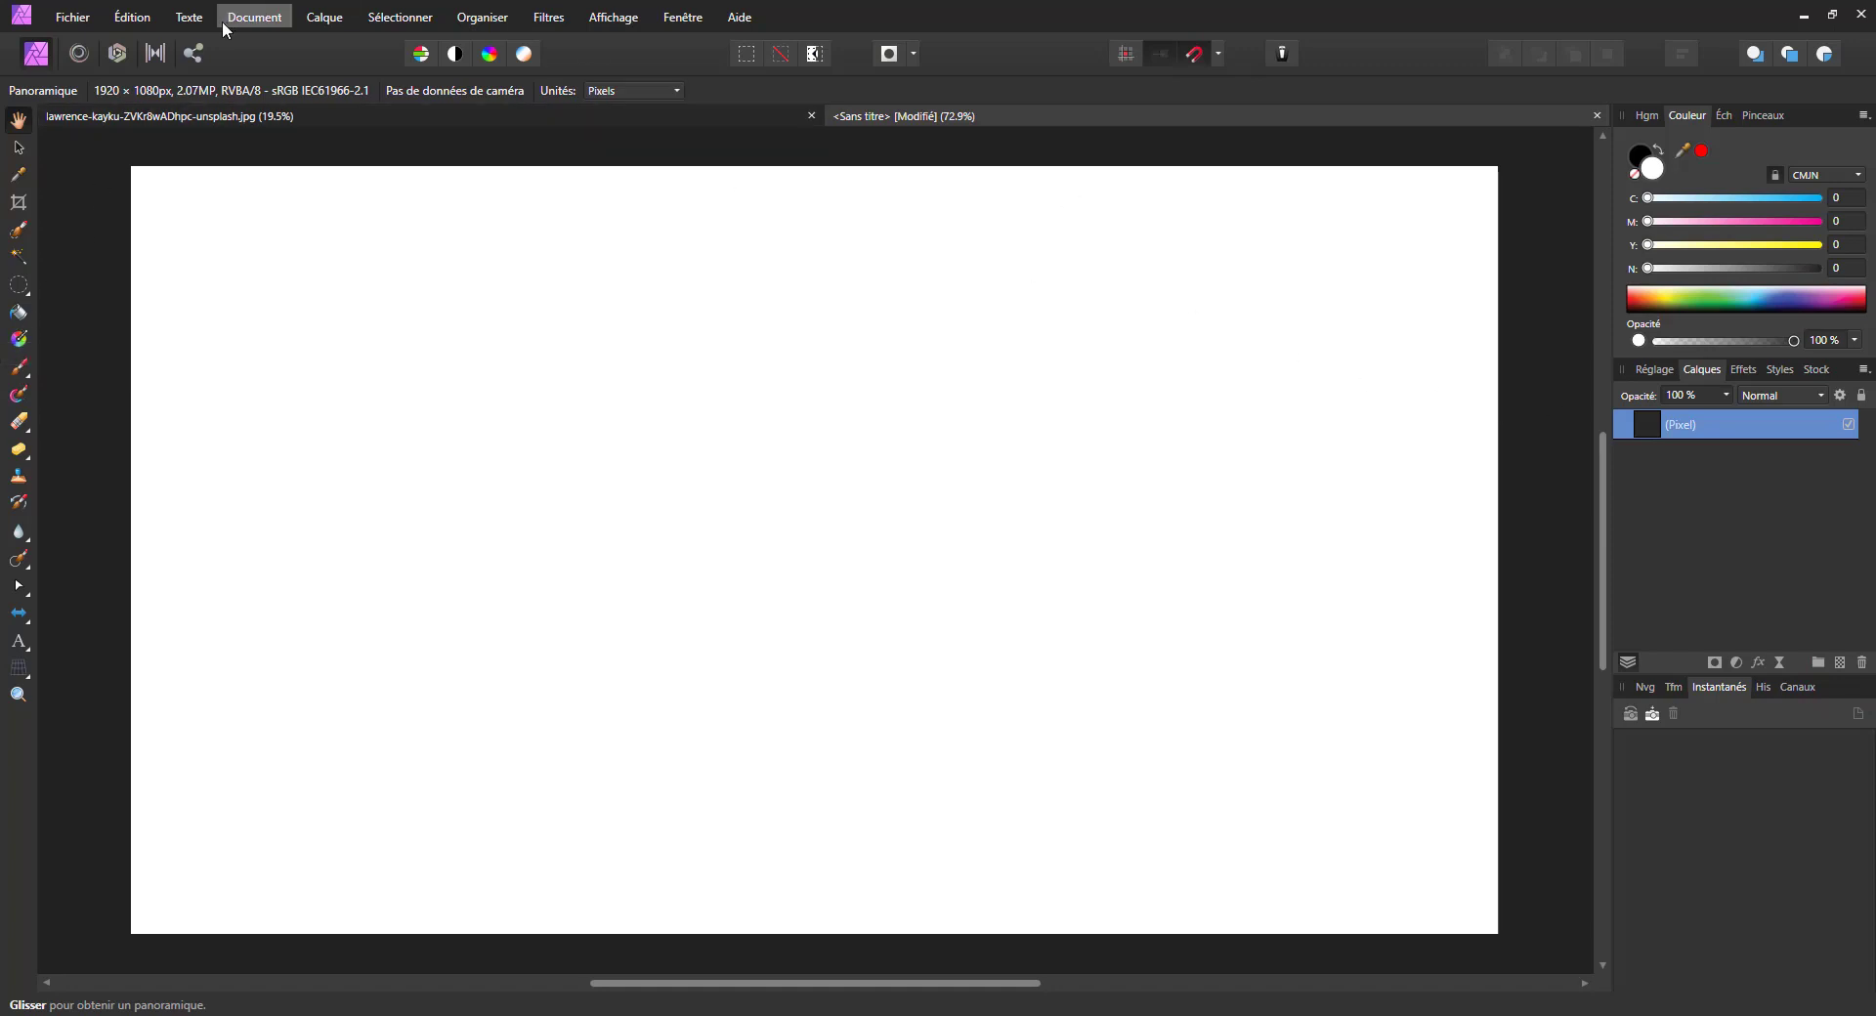
# Step: Add a fill layer with a vertical linear gradient running top to bottom across the canvas
pyautogui.click(322, 18)
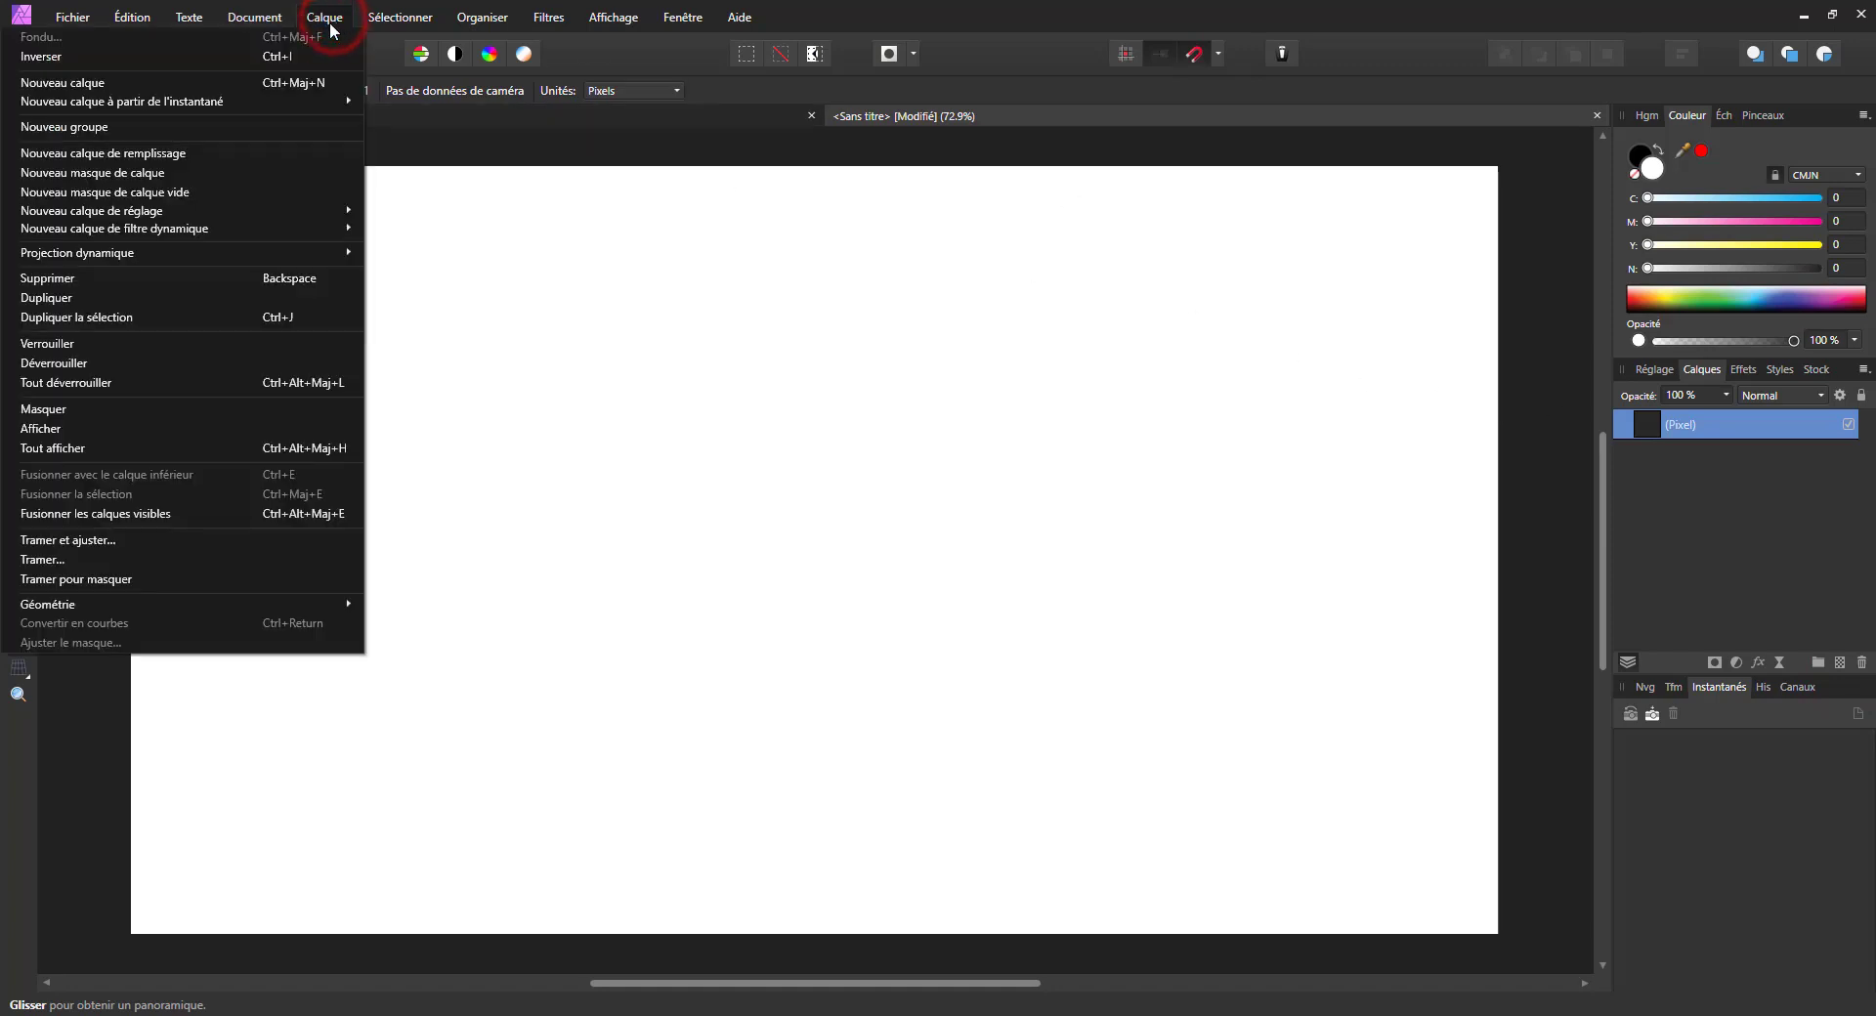
pyautogui.click(172, 152)
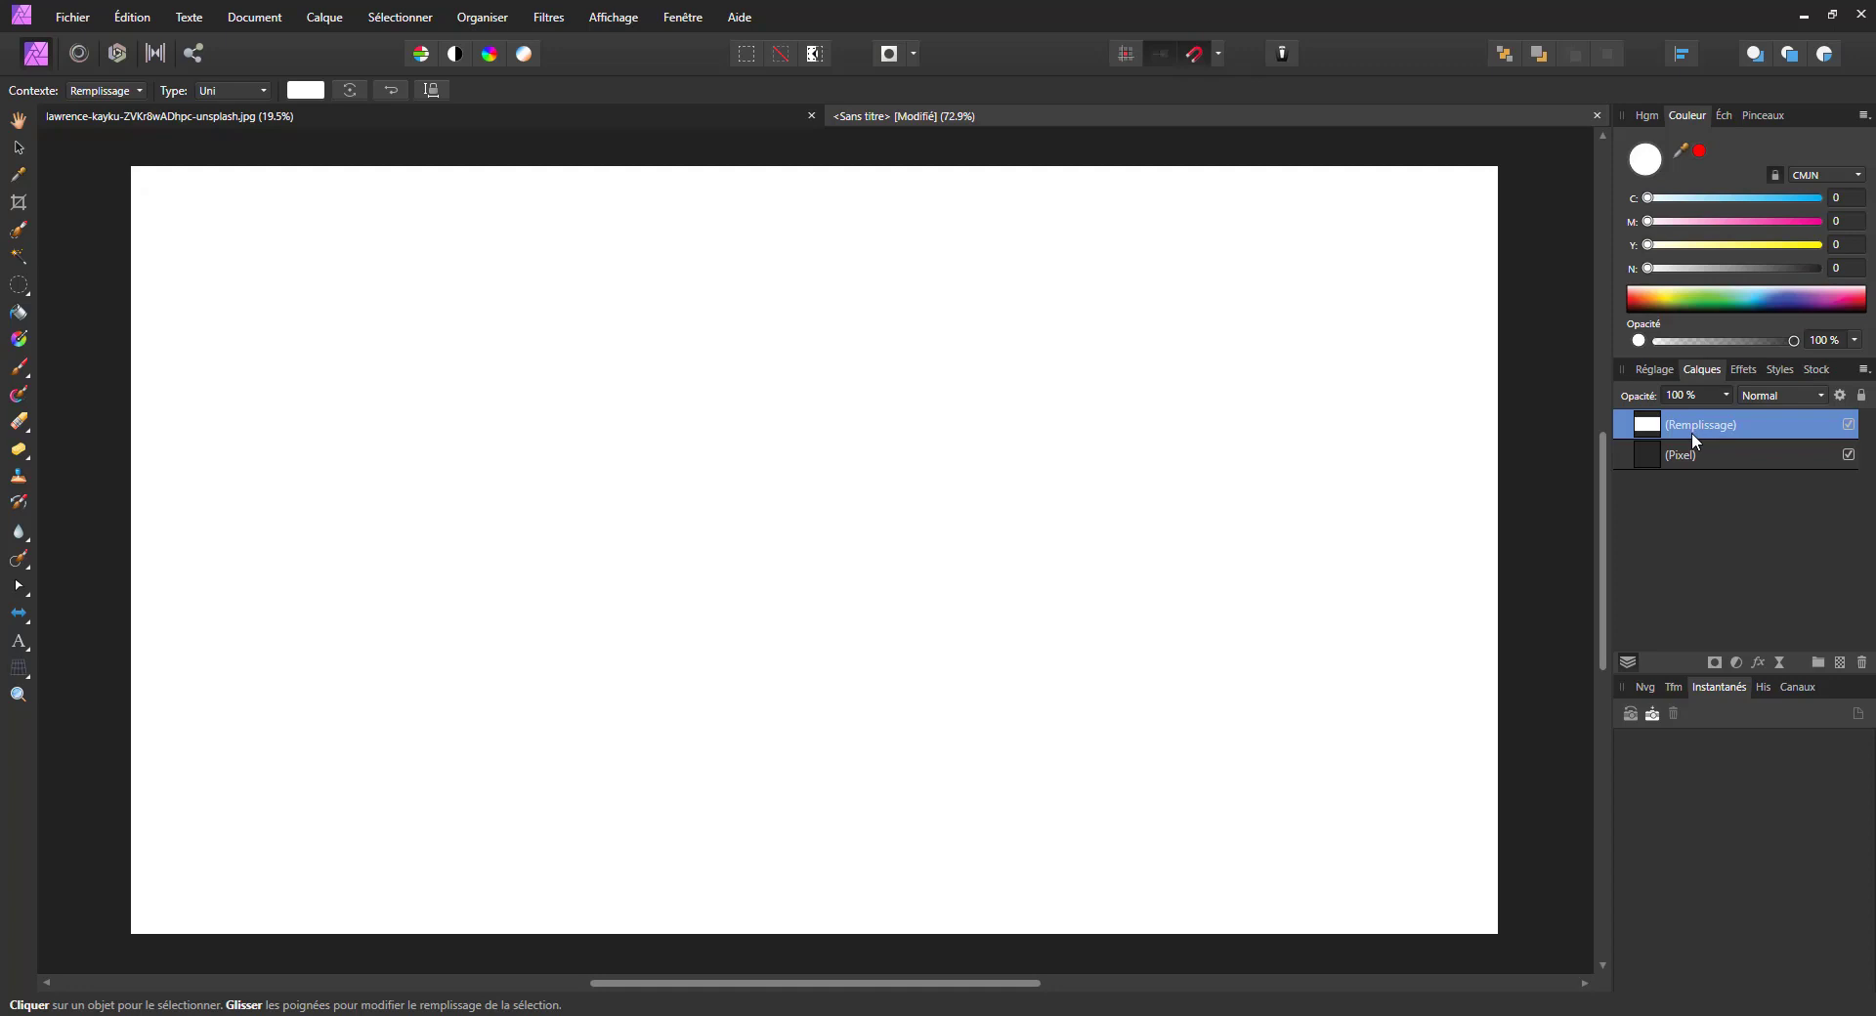
pyautogui.click(20, 339)
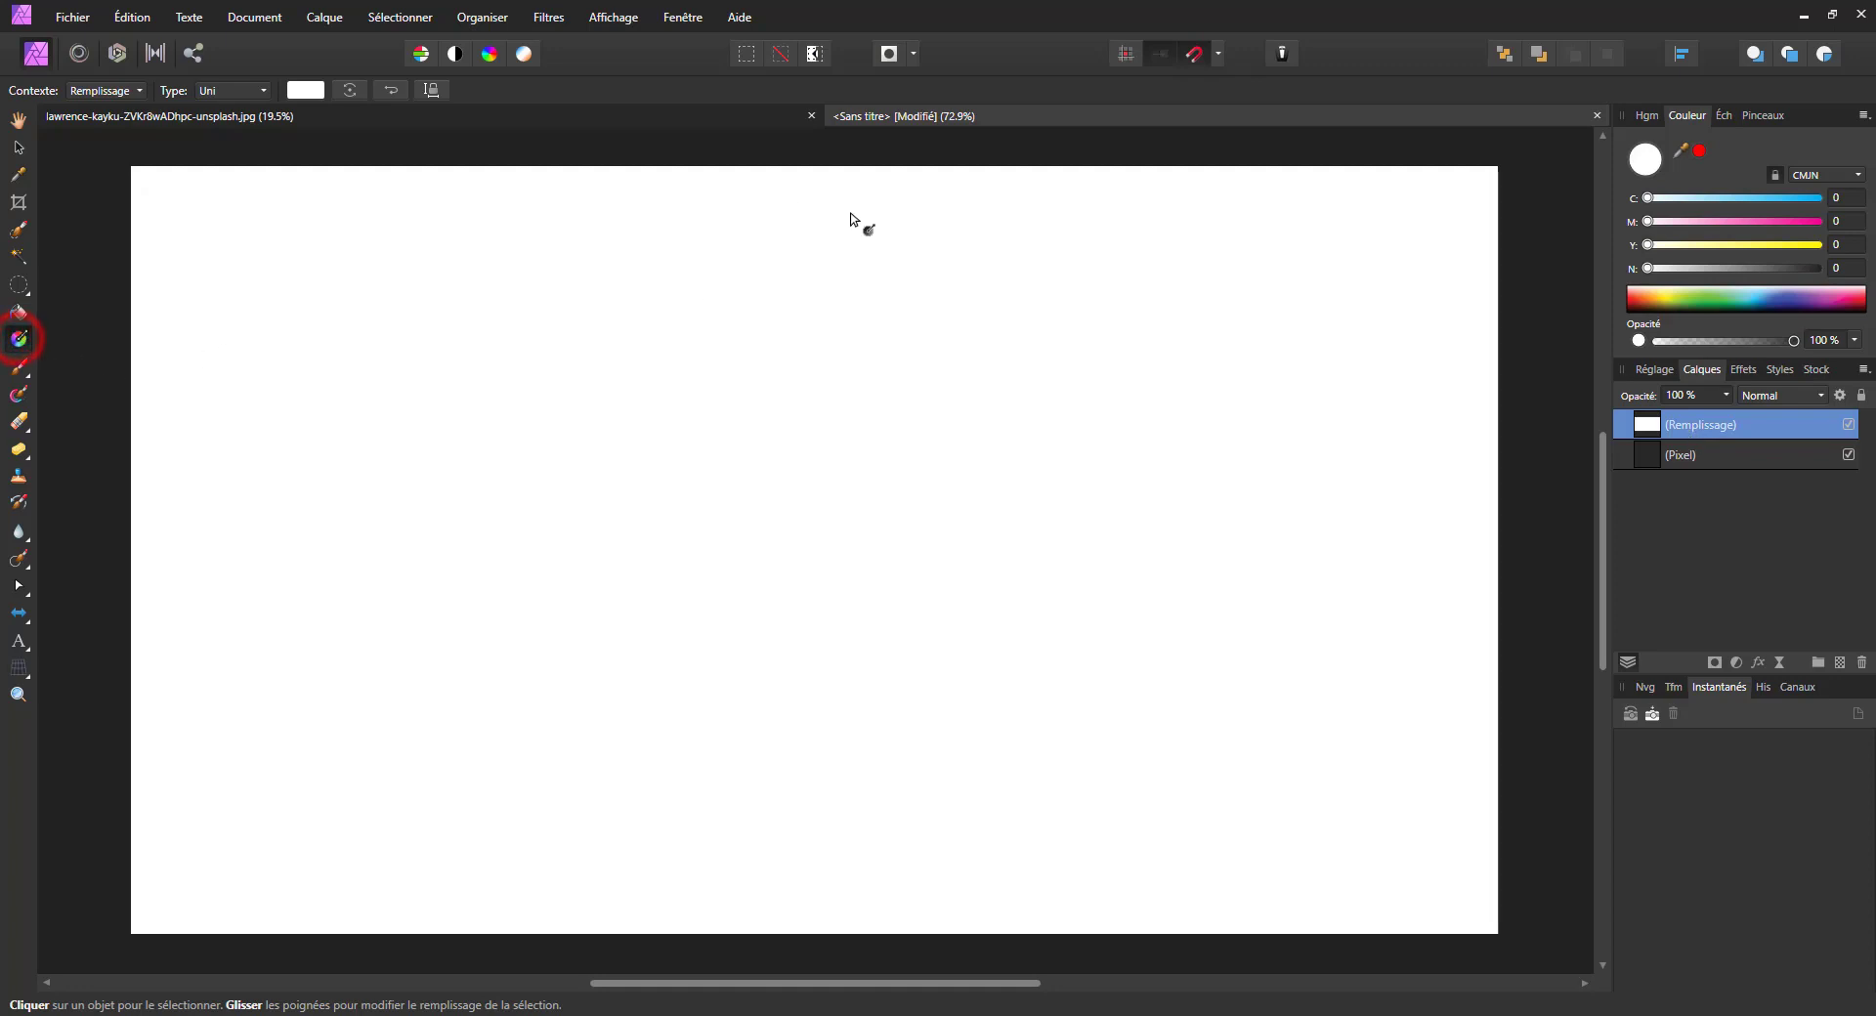
pyautogui.moveTo(781, 166); pyautogui.dragTo(781, 925)
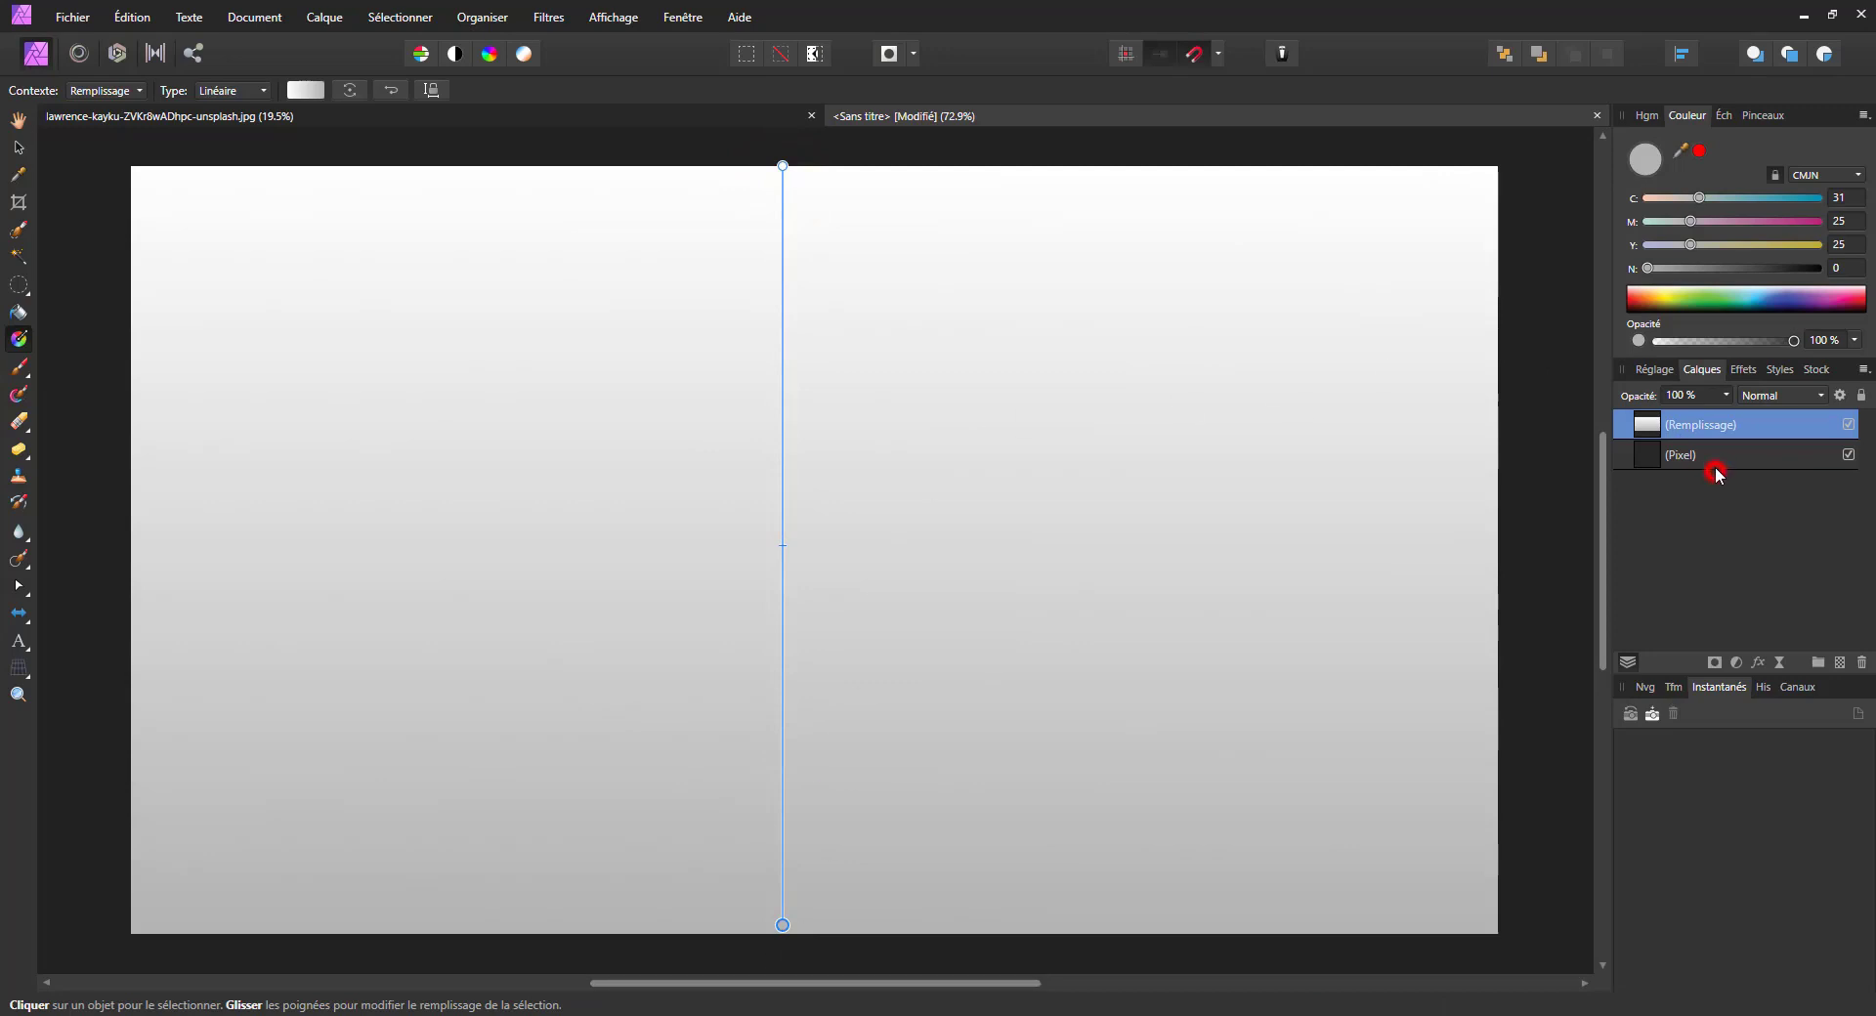
pyautogui.click(1717, 471)
pyautogui.click(1697, 428)
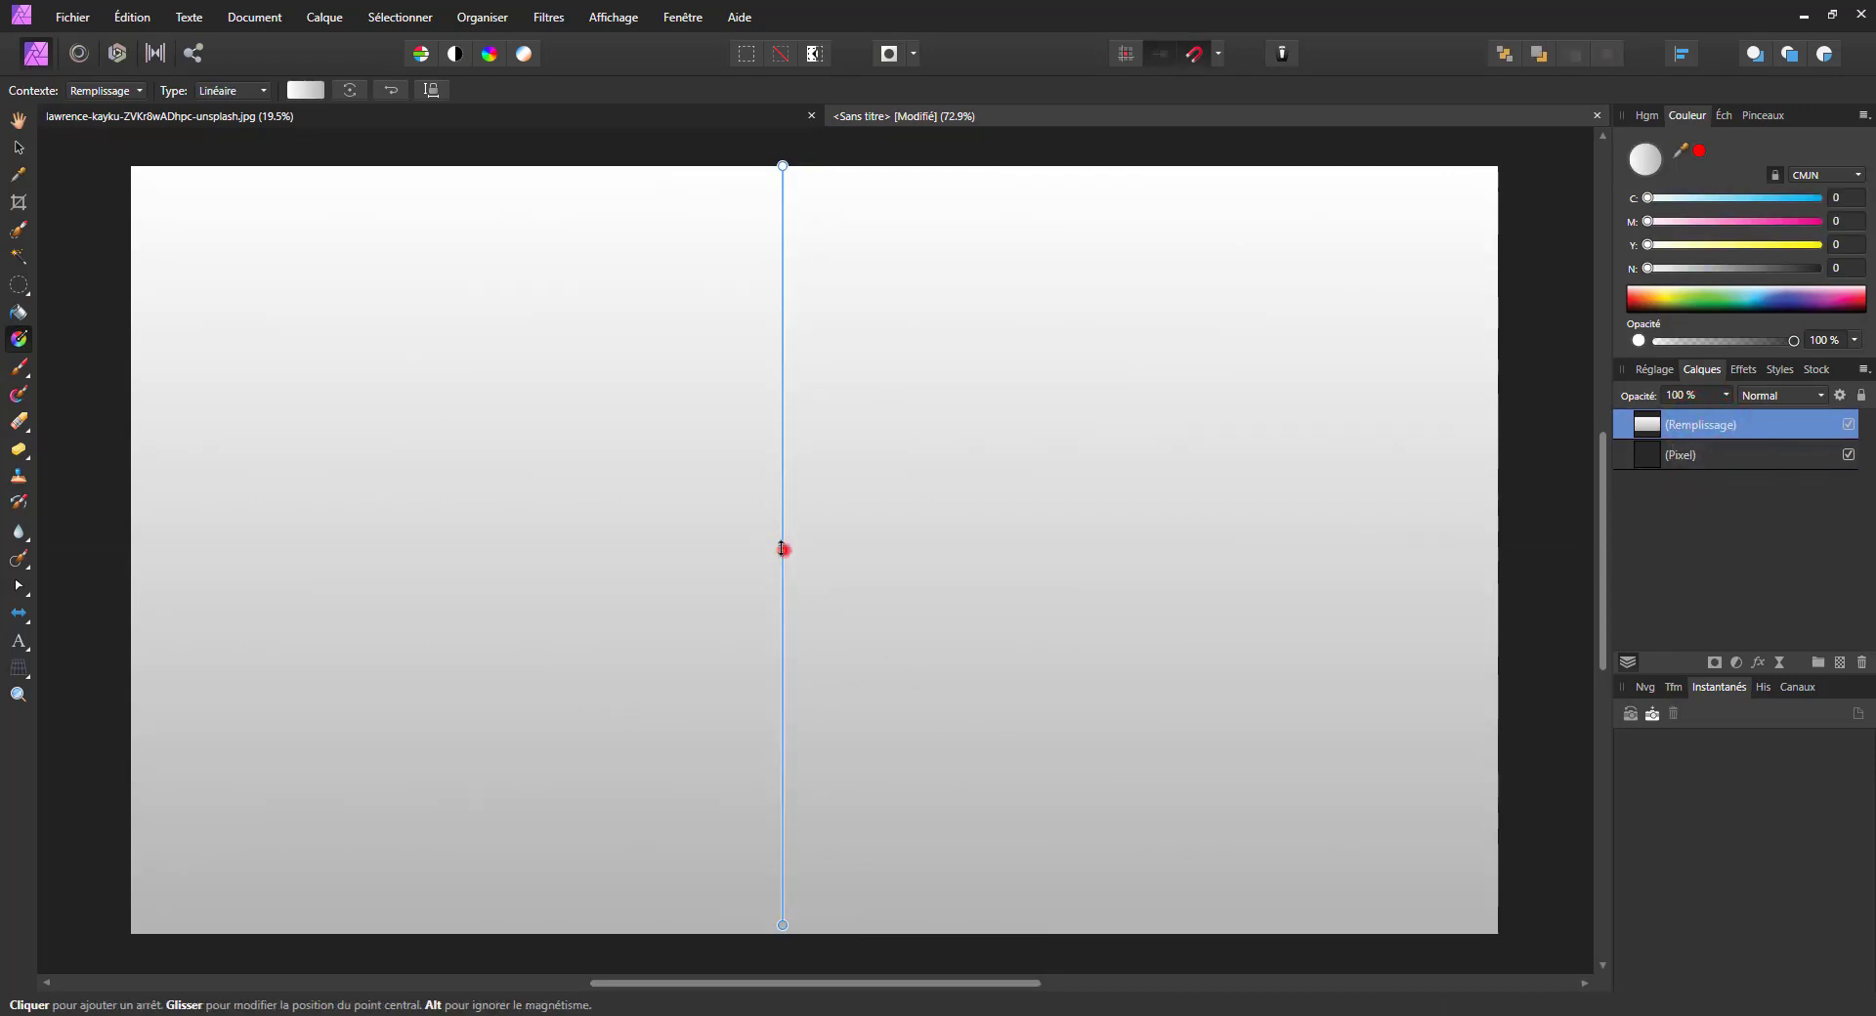
# Step: Add a light blue middle gradient stop and make the top stop bright cyan
pyautogui.click(783, 549)
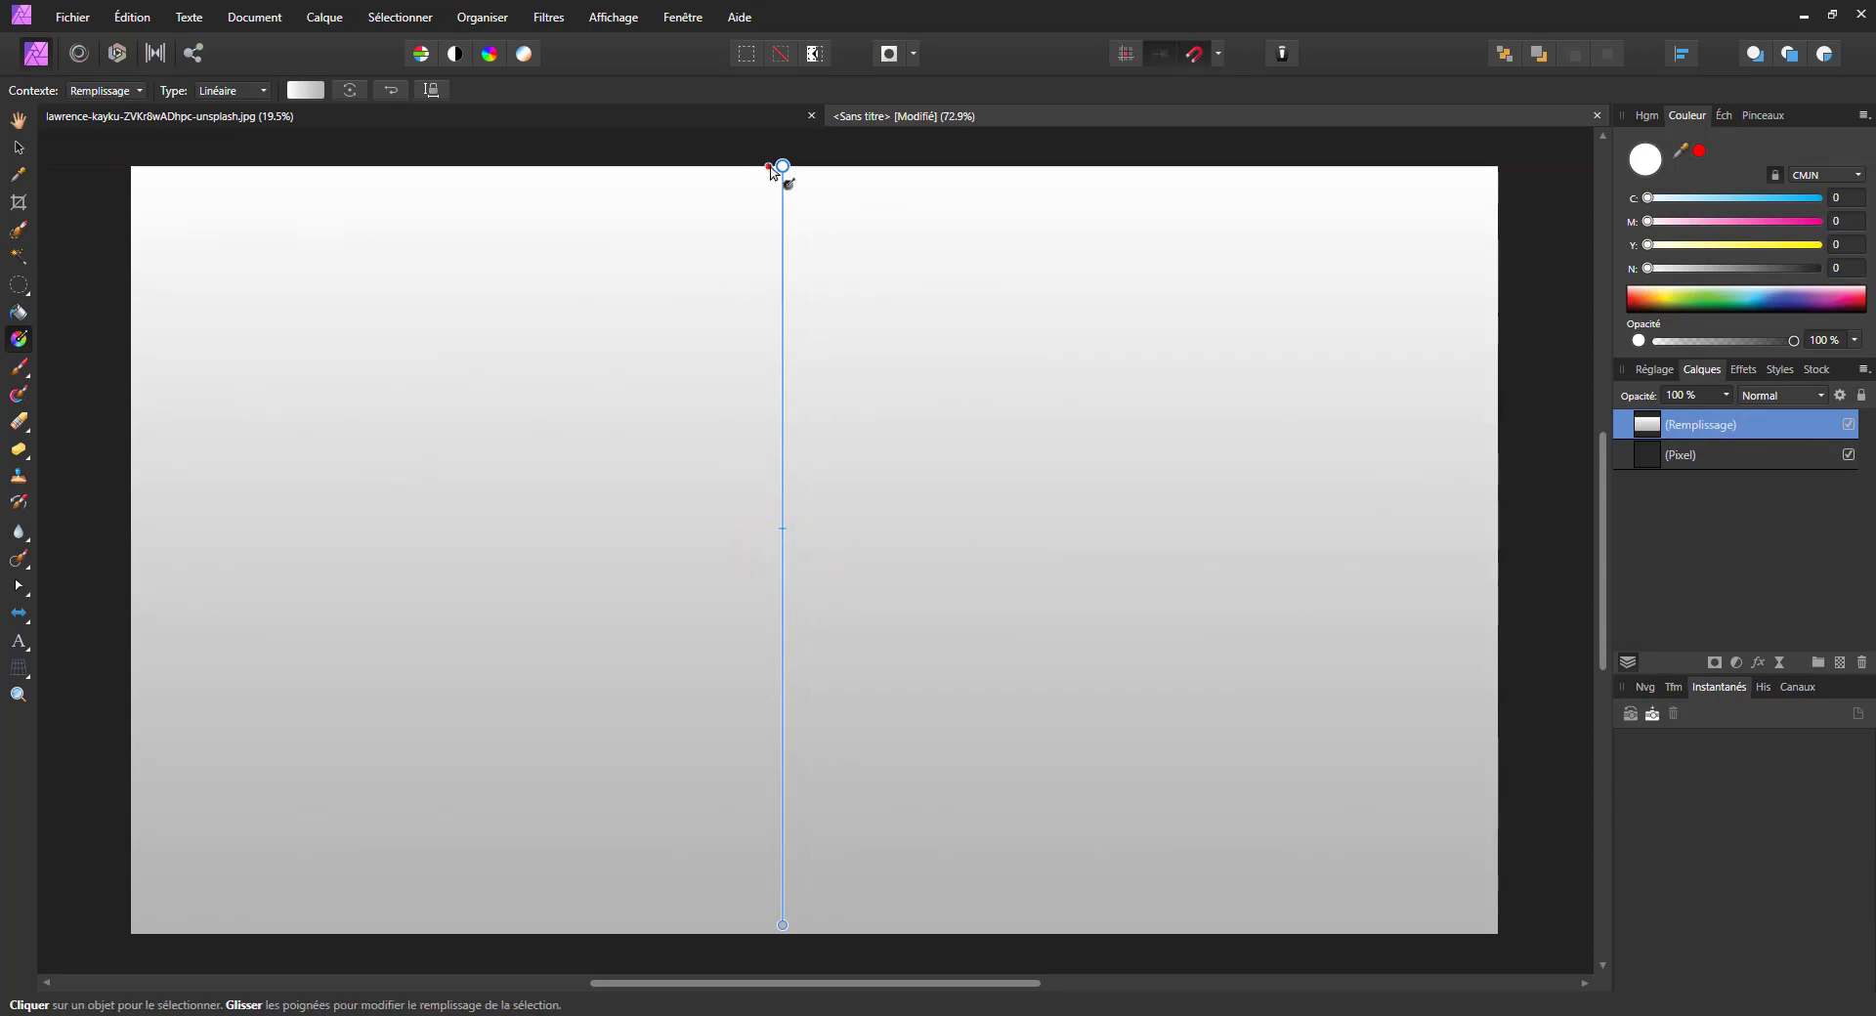
pyautogui.click(783, 515)
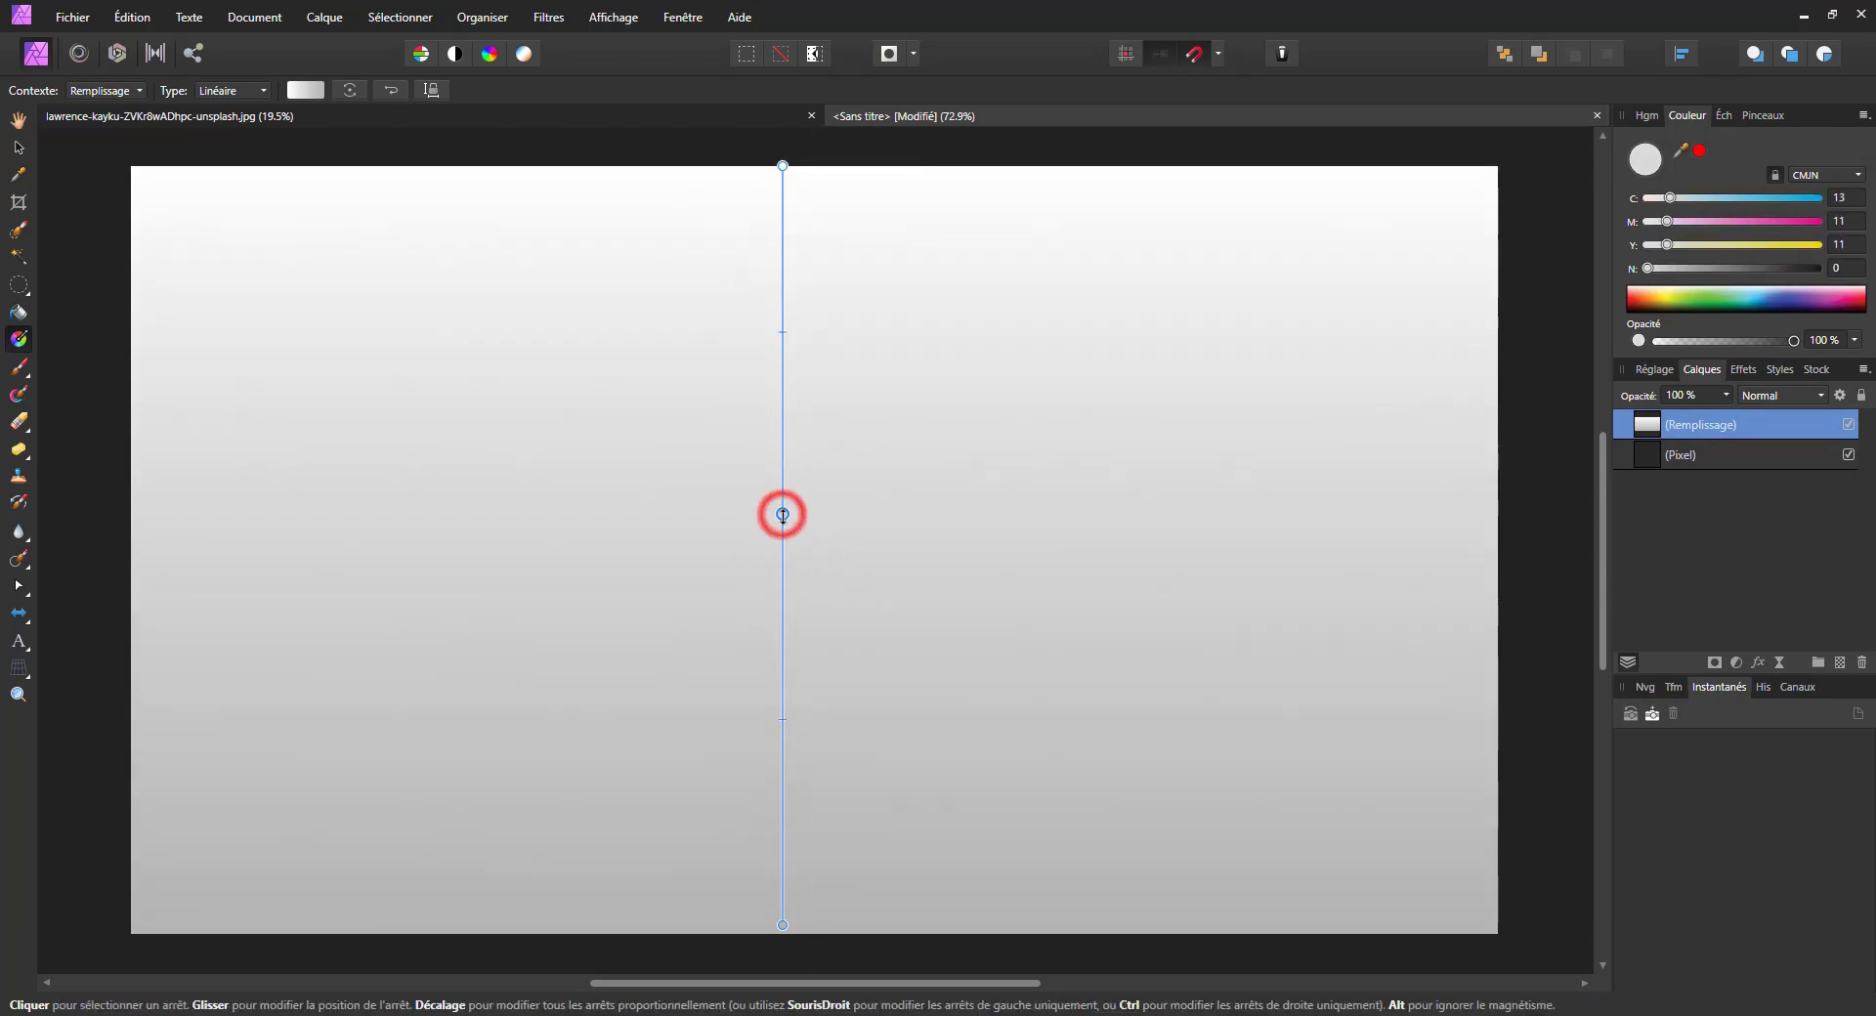
pyautogui.moveTo(1638, 196); pyautogui.dragTo(1748, 197)
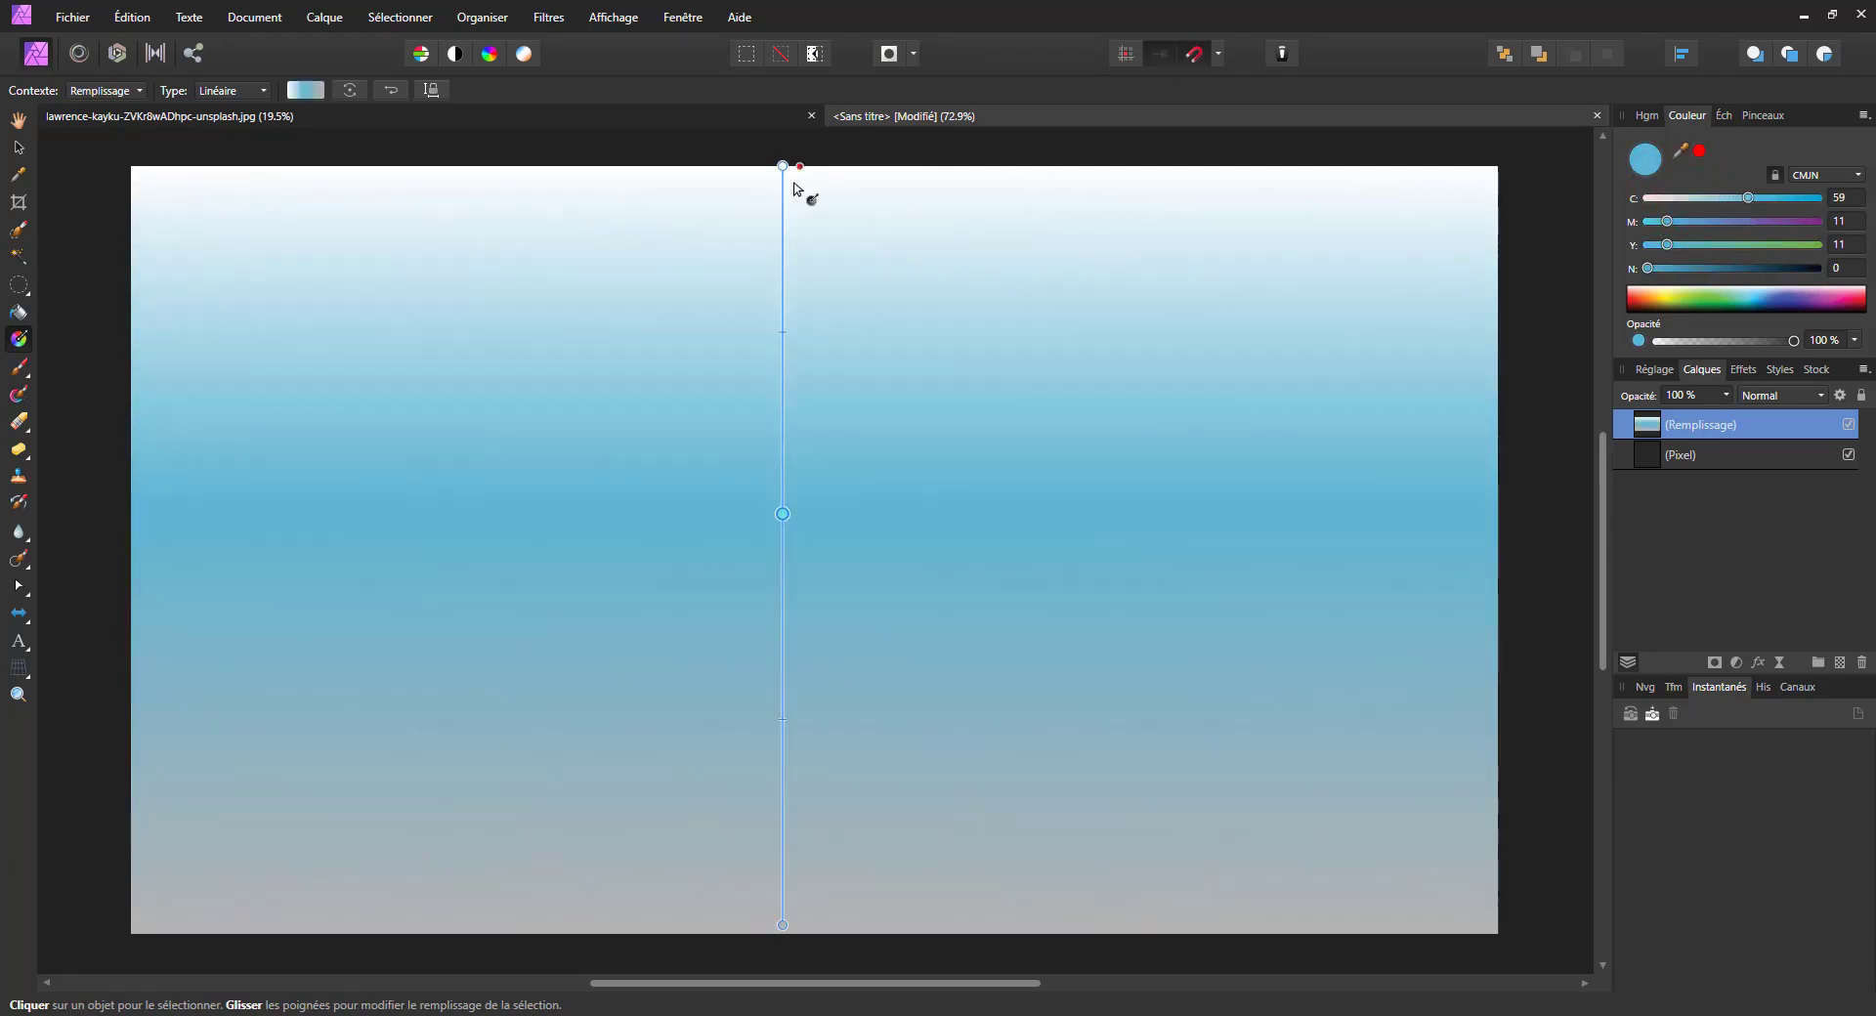
pyautogui.click(783, 165)
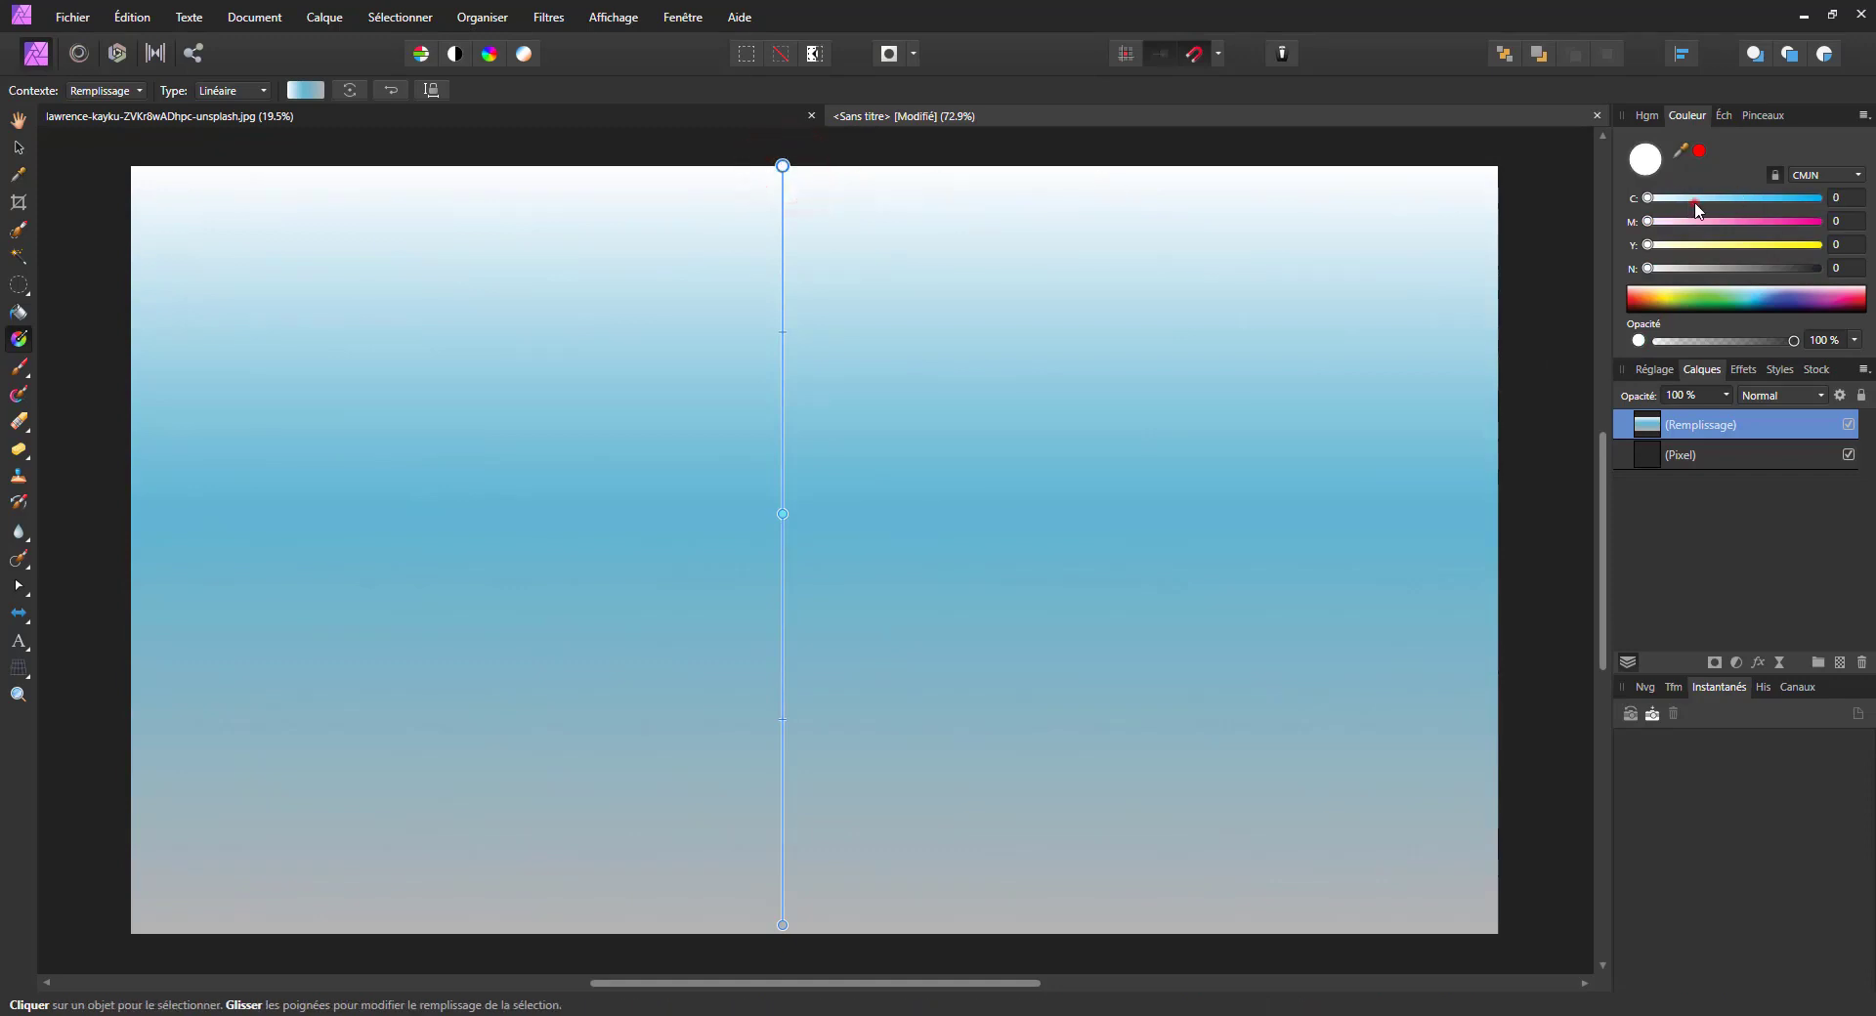
pyautogui.moveTo(1647, 197); pyautogui.dragTo(1769, 195)
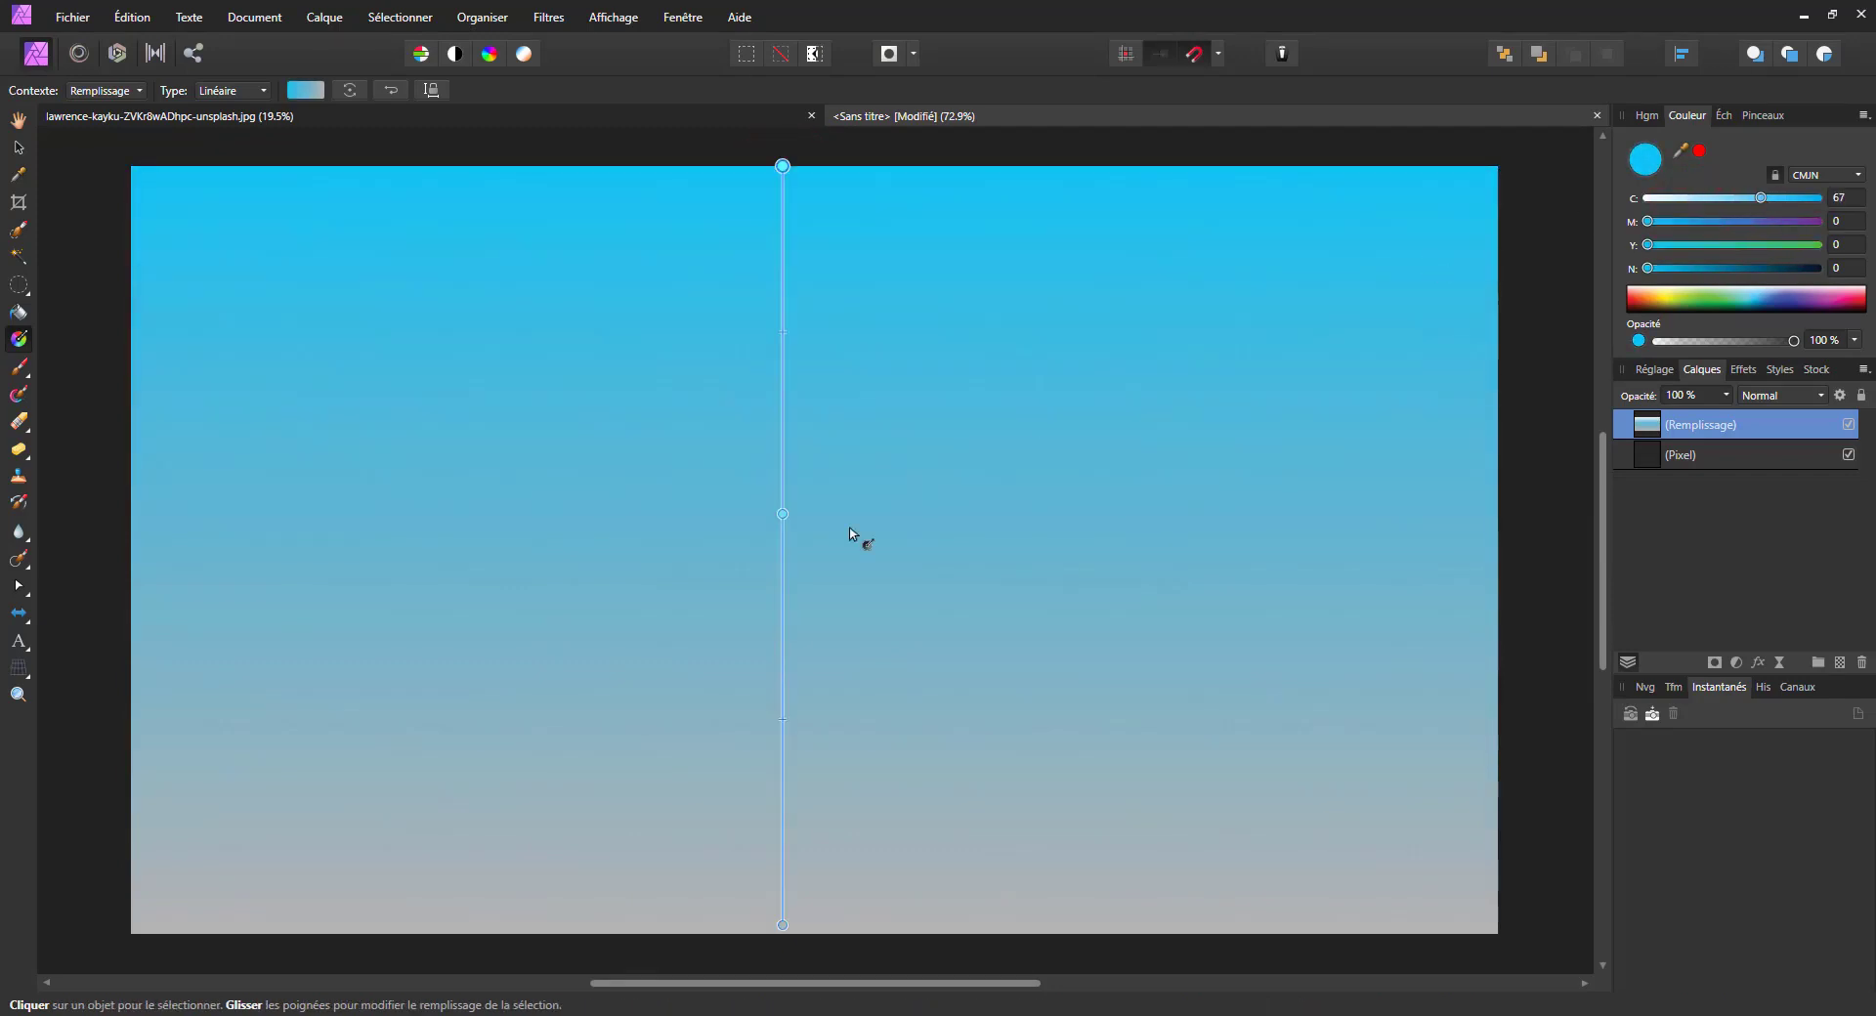
# Step: Darken the bottom gradient stop to deep teal
pyautogui.click(782, 940)
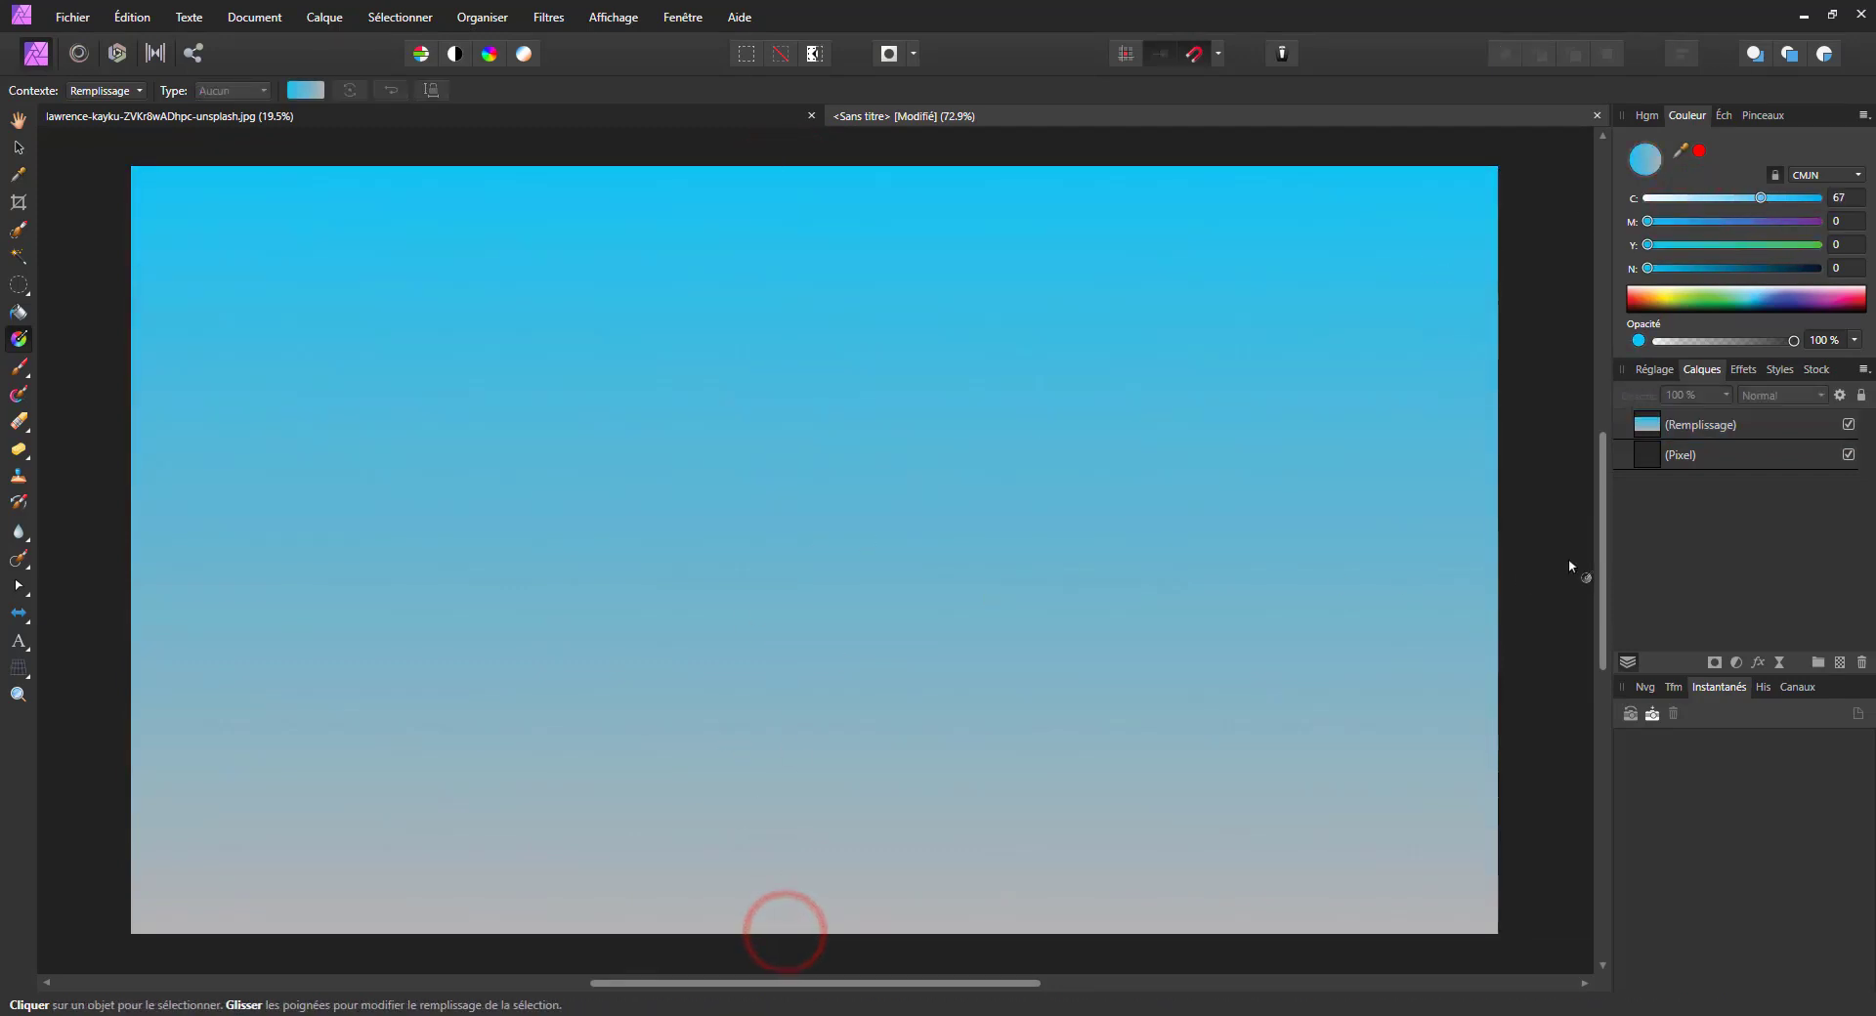
pyautogui.click(1700, 424)
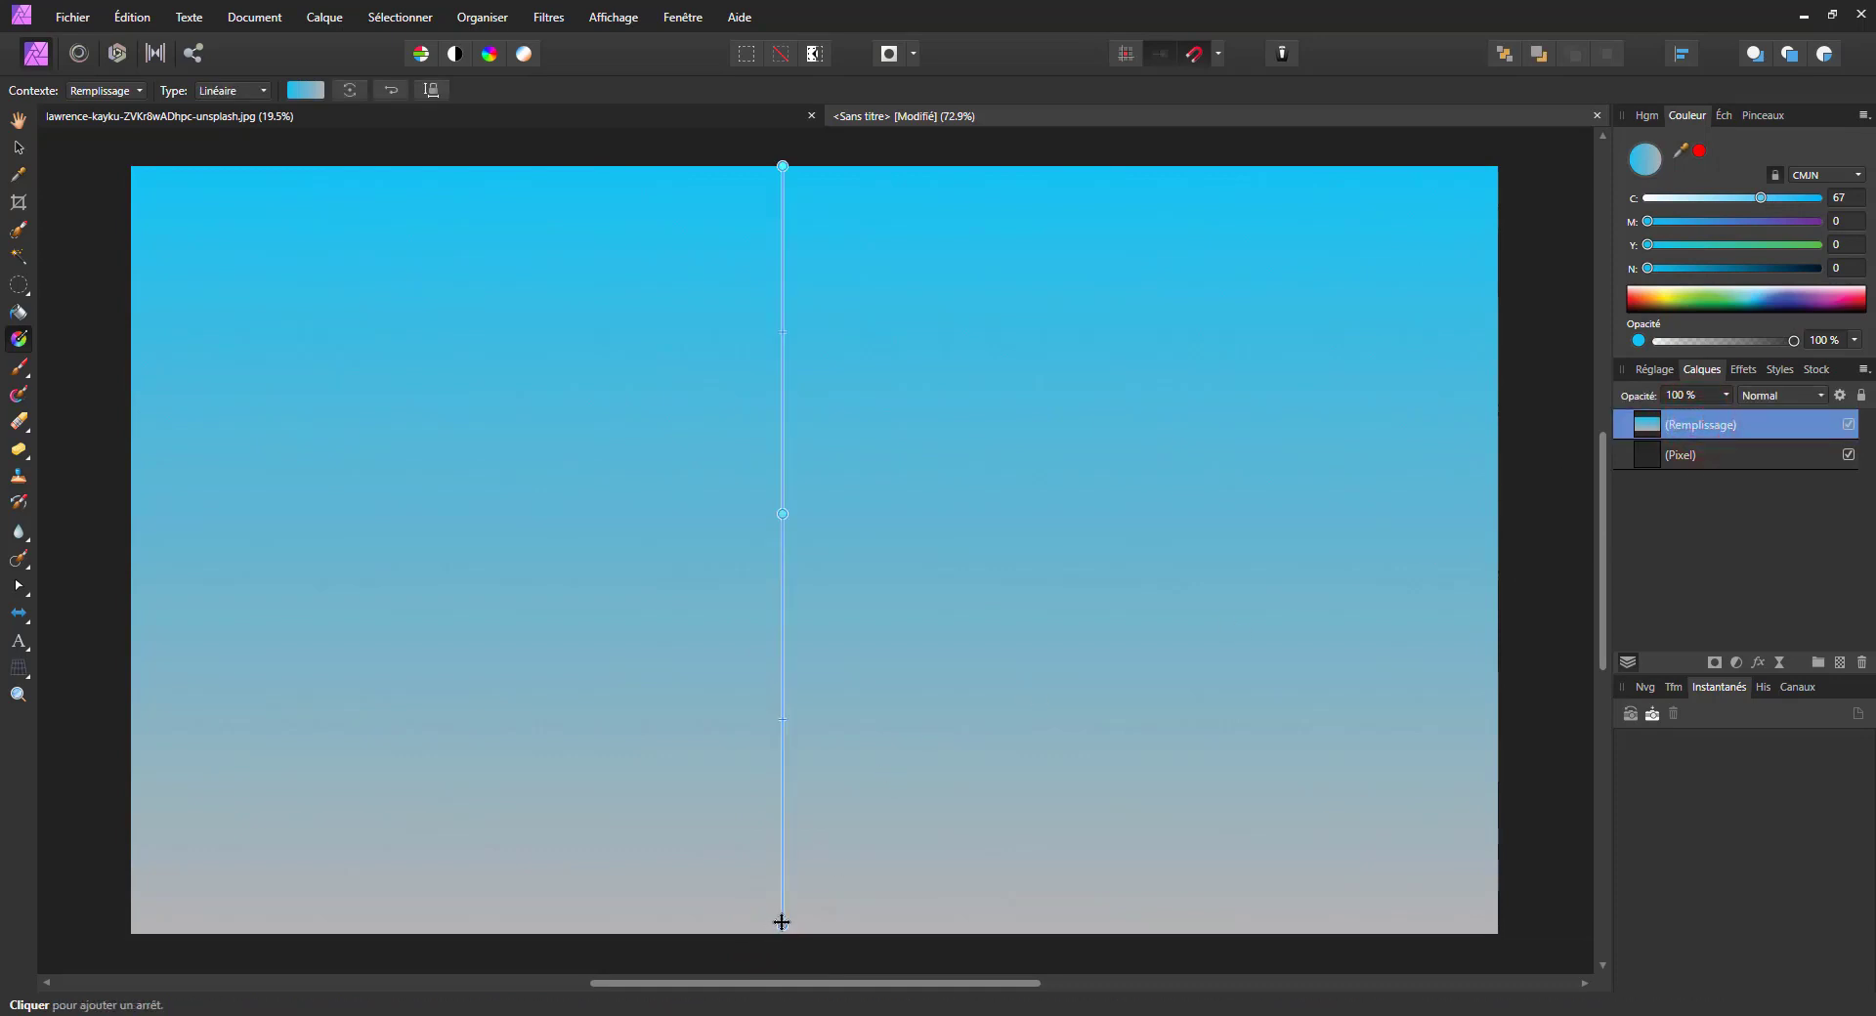
pyautogui.click(782, 925)
pyautogui.click(1797, 198)
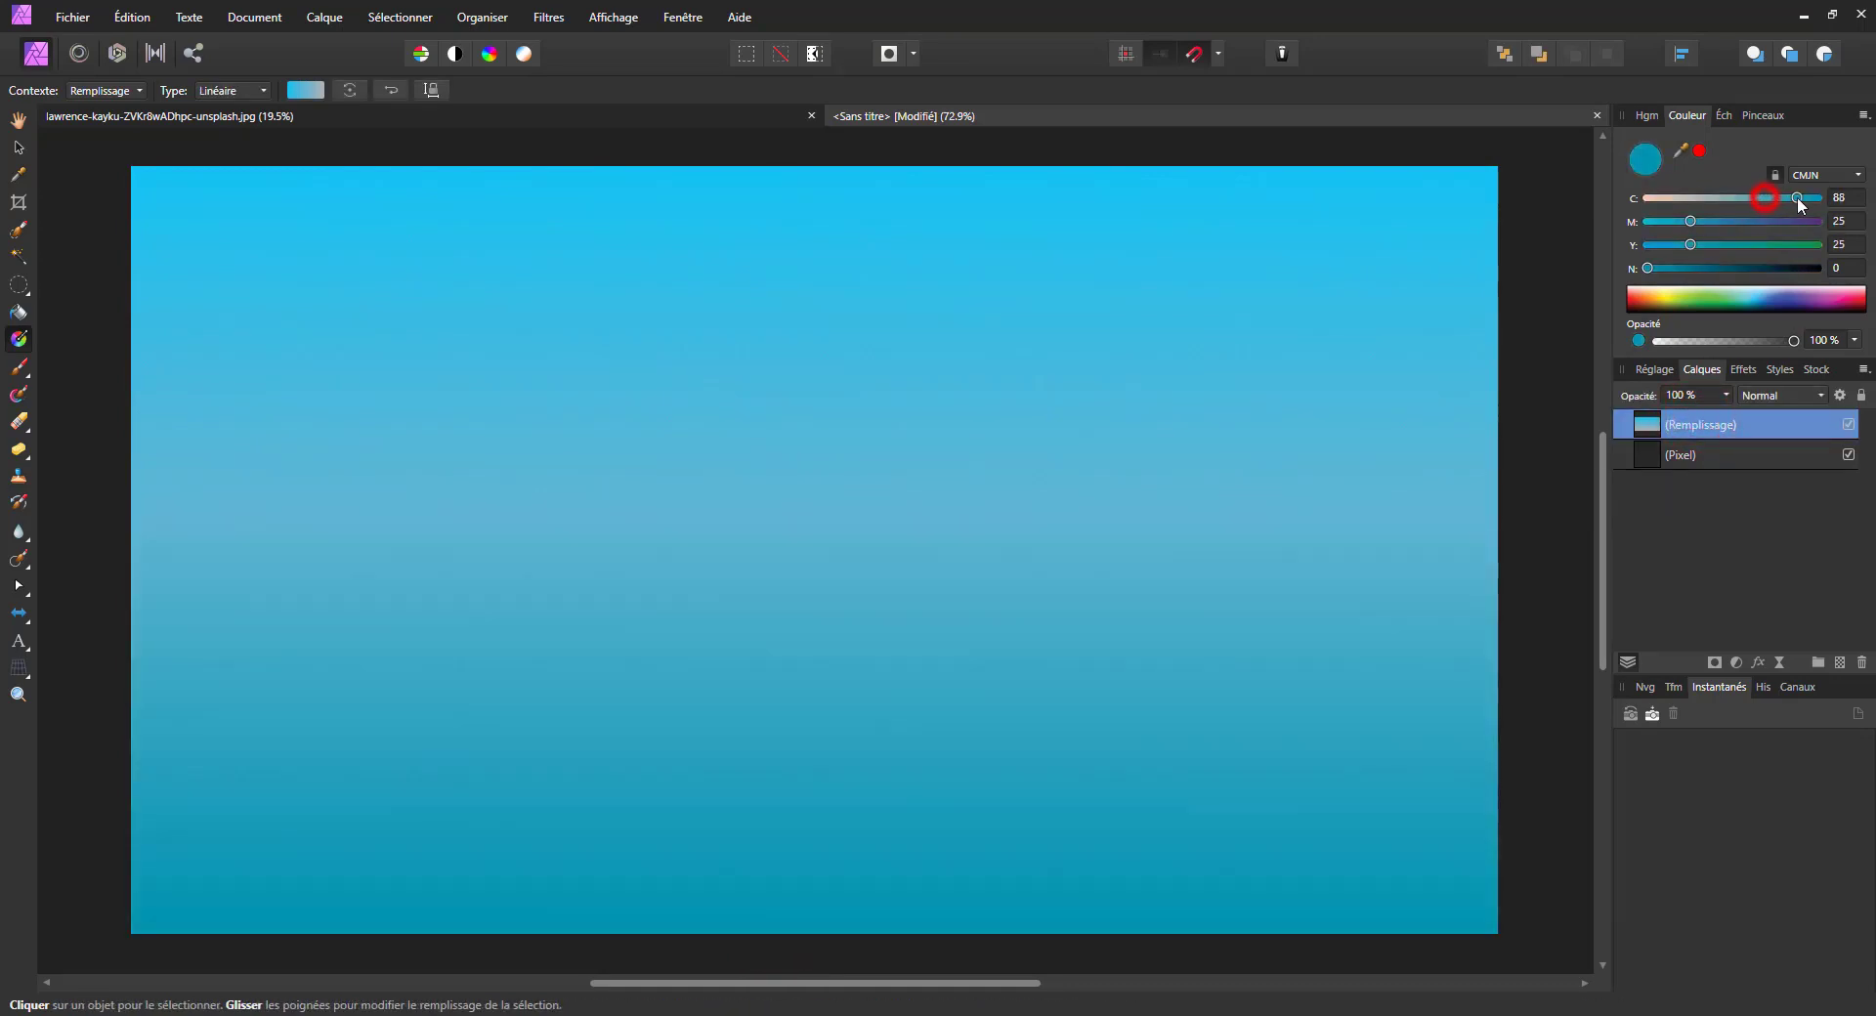
pyautogui.click(1760, 268)
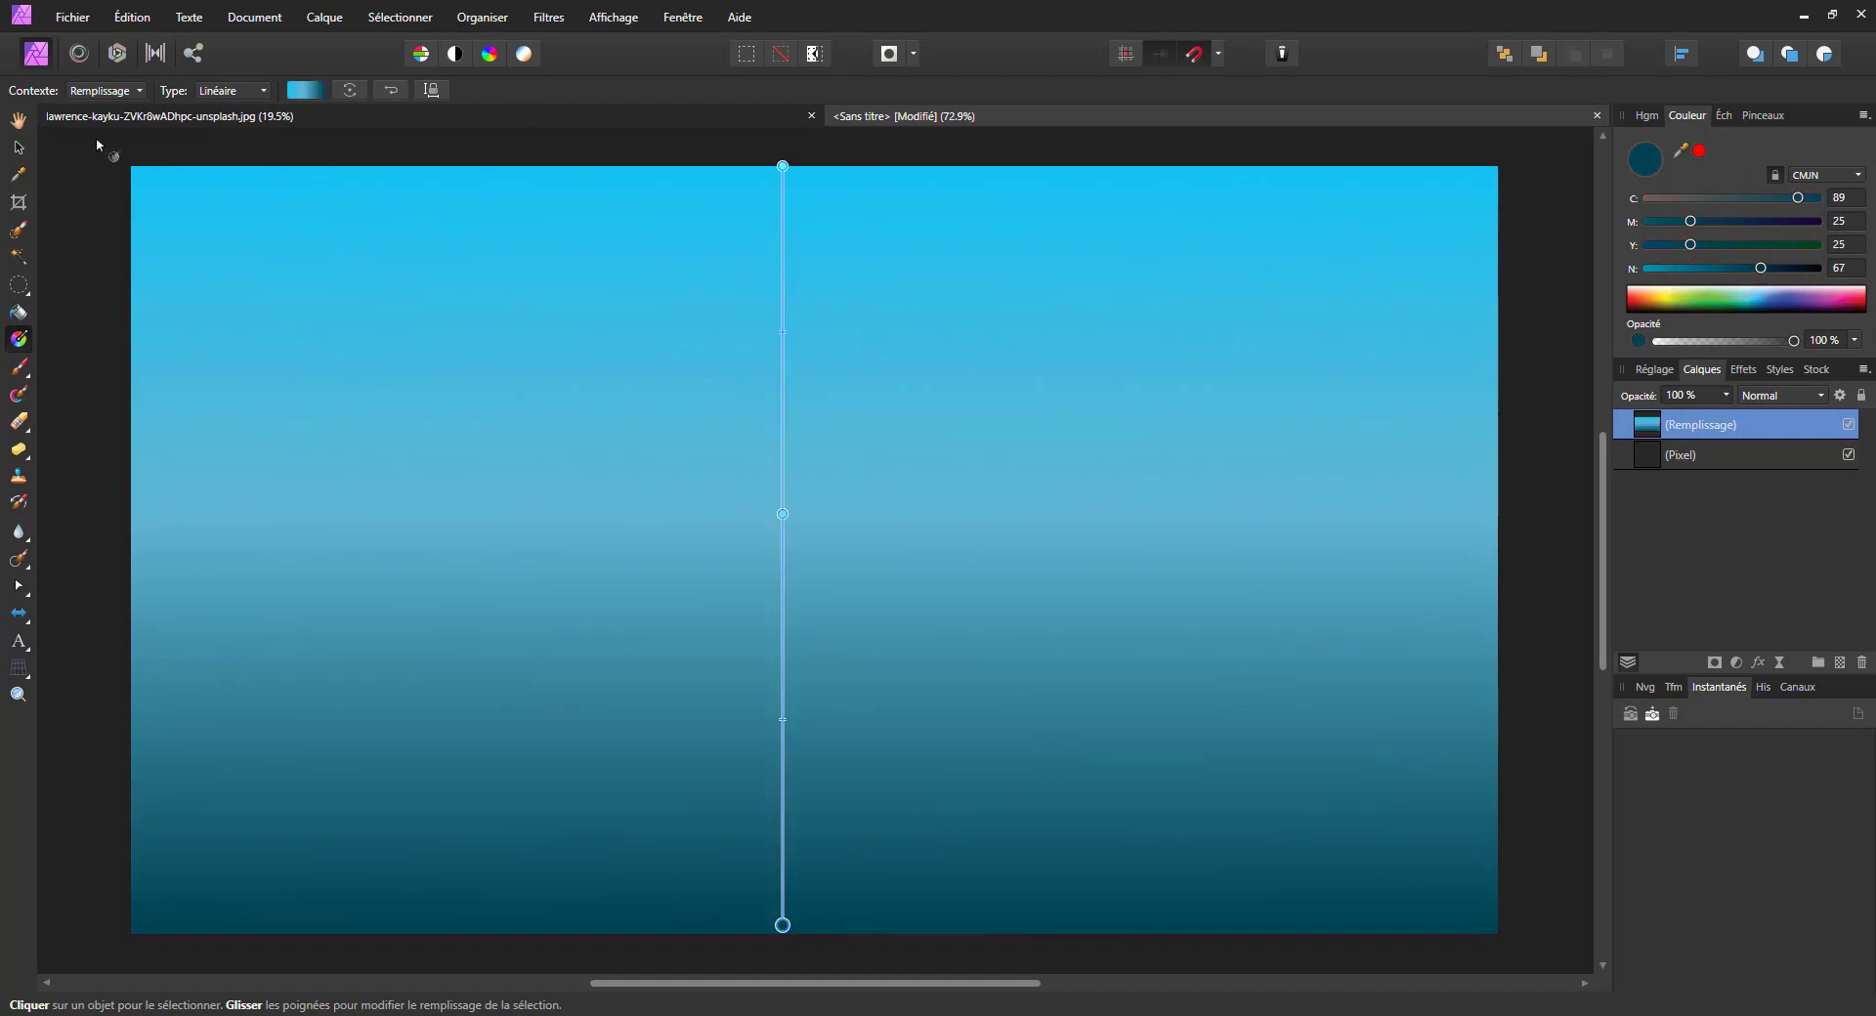
pyautogui.click(19, 147)
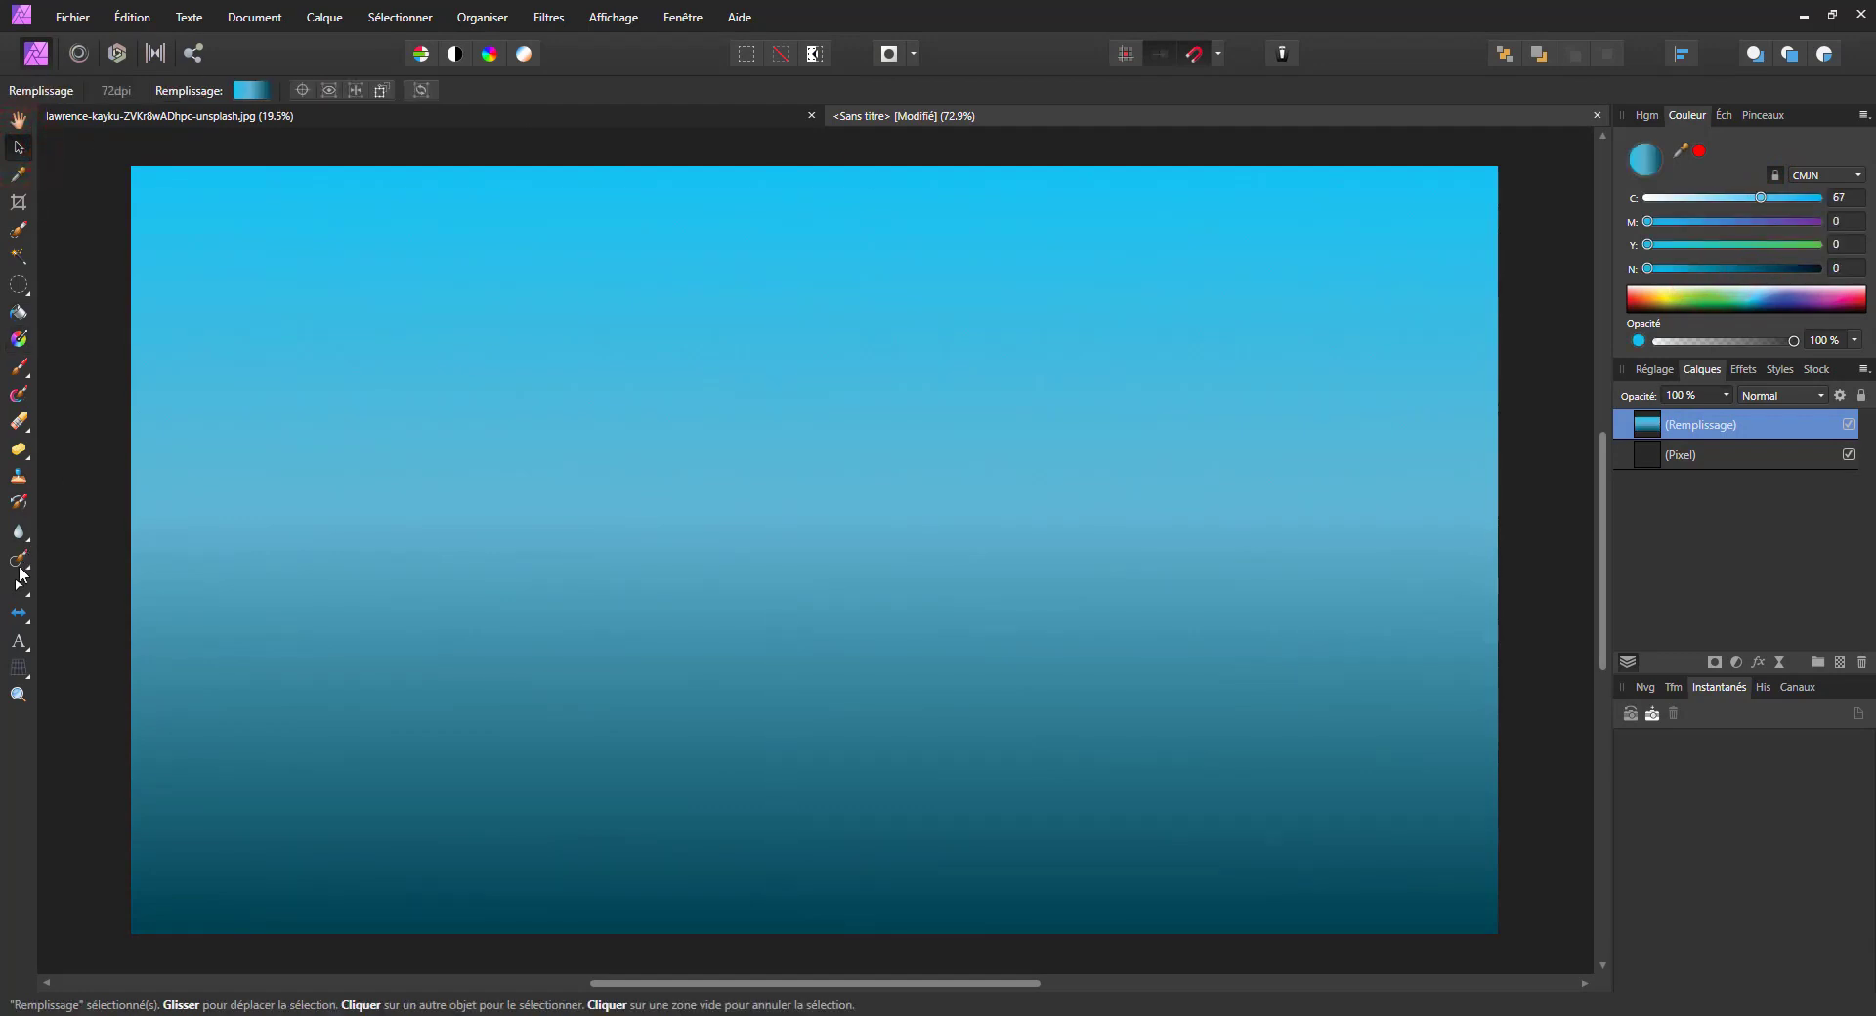
# Step: Type NATURE as artistic text, then enlarge it and move it toward the centre
pyautogui.click(19, 642)
pyautogui.click(461, 505)
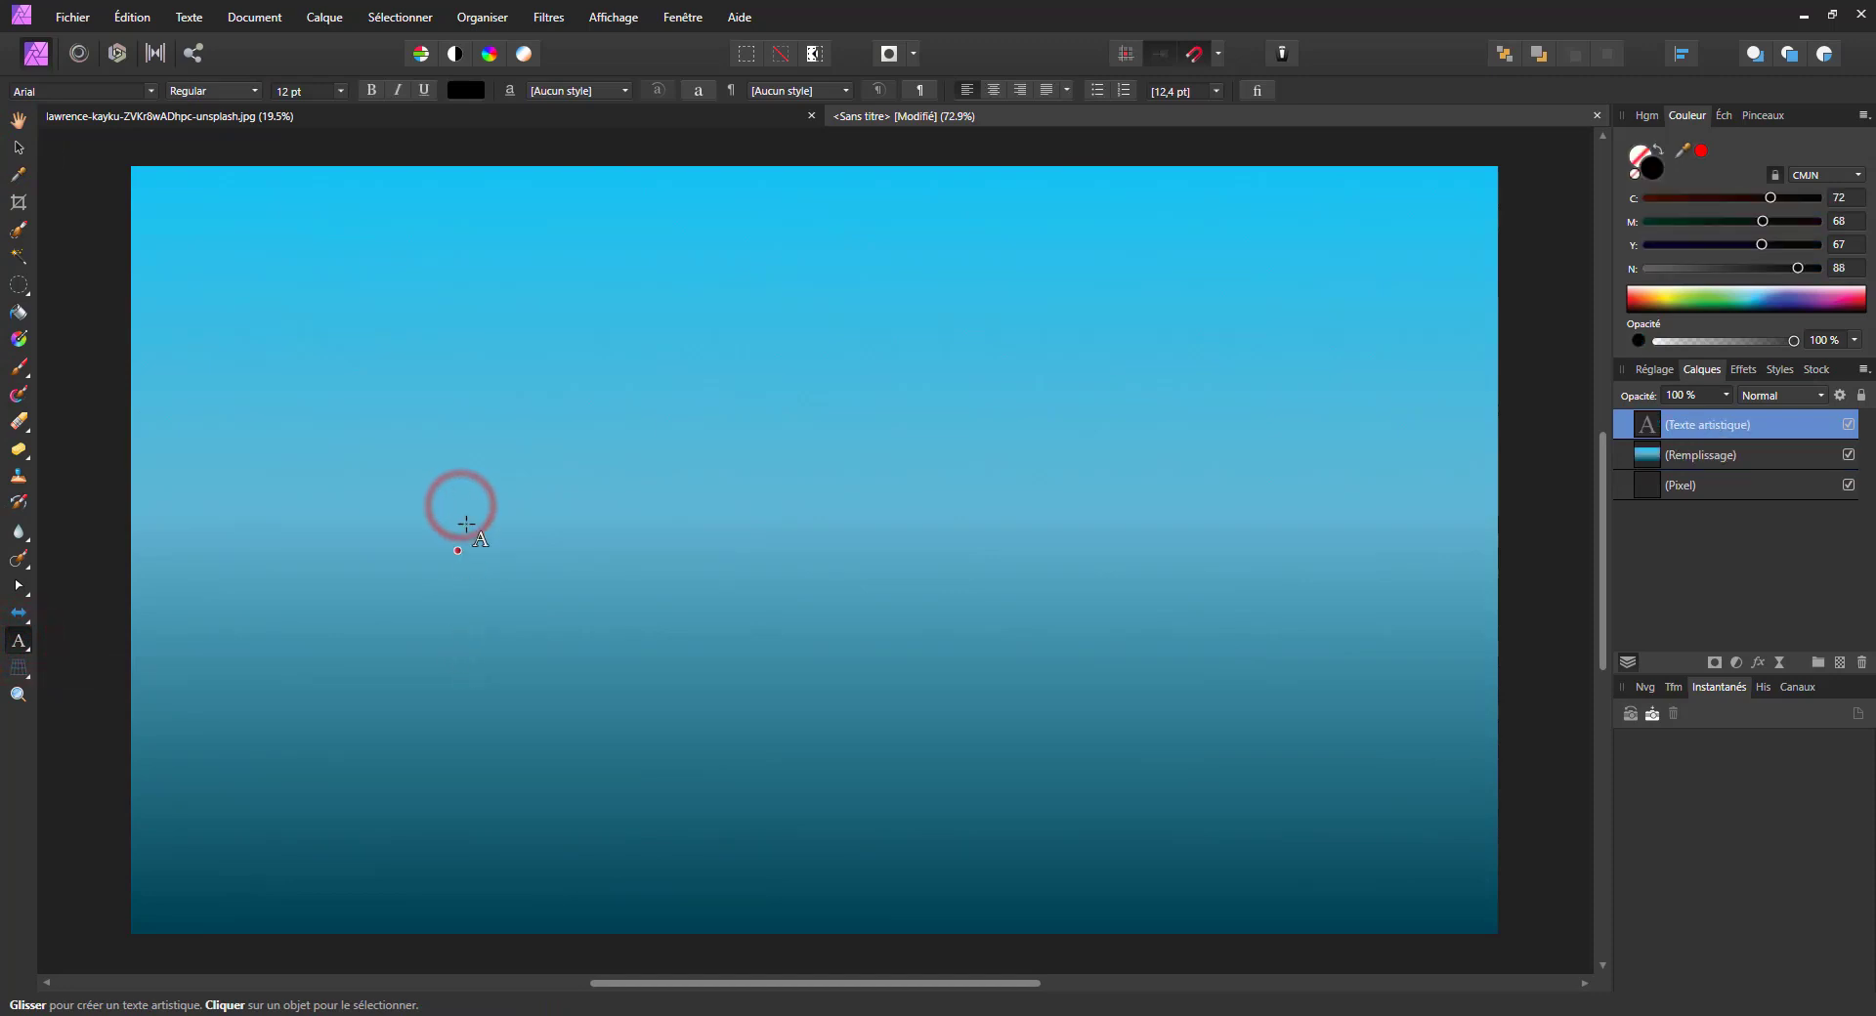
pyautogui.write('NATURE')
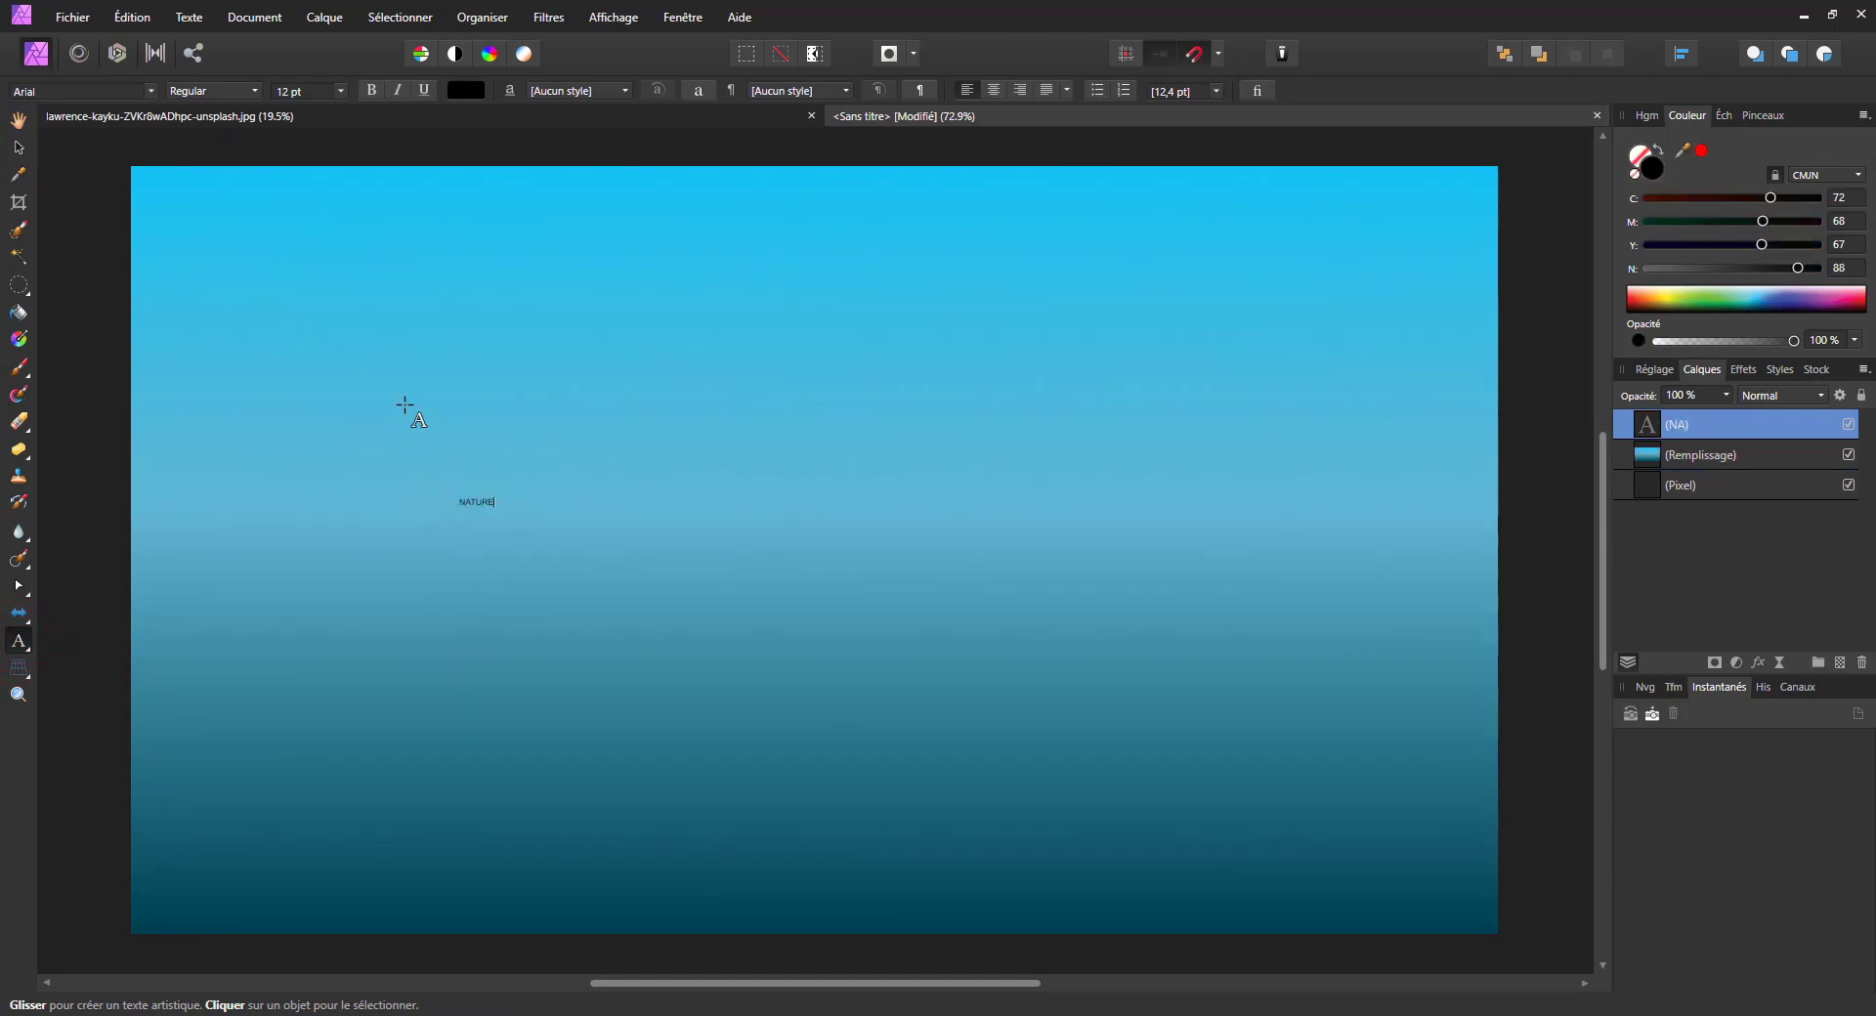
pyautogui.press('Escape')
pyautogui.click(18, 149)
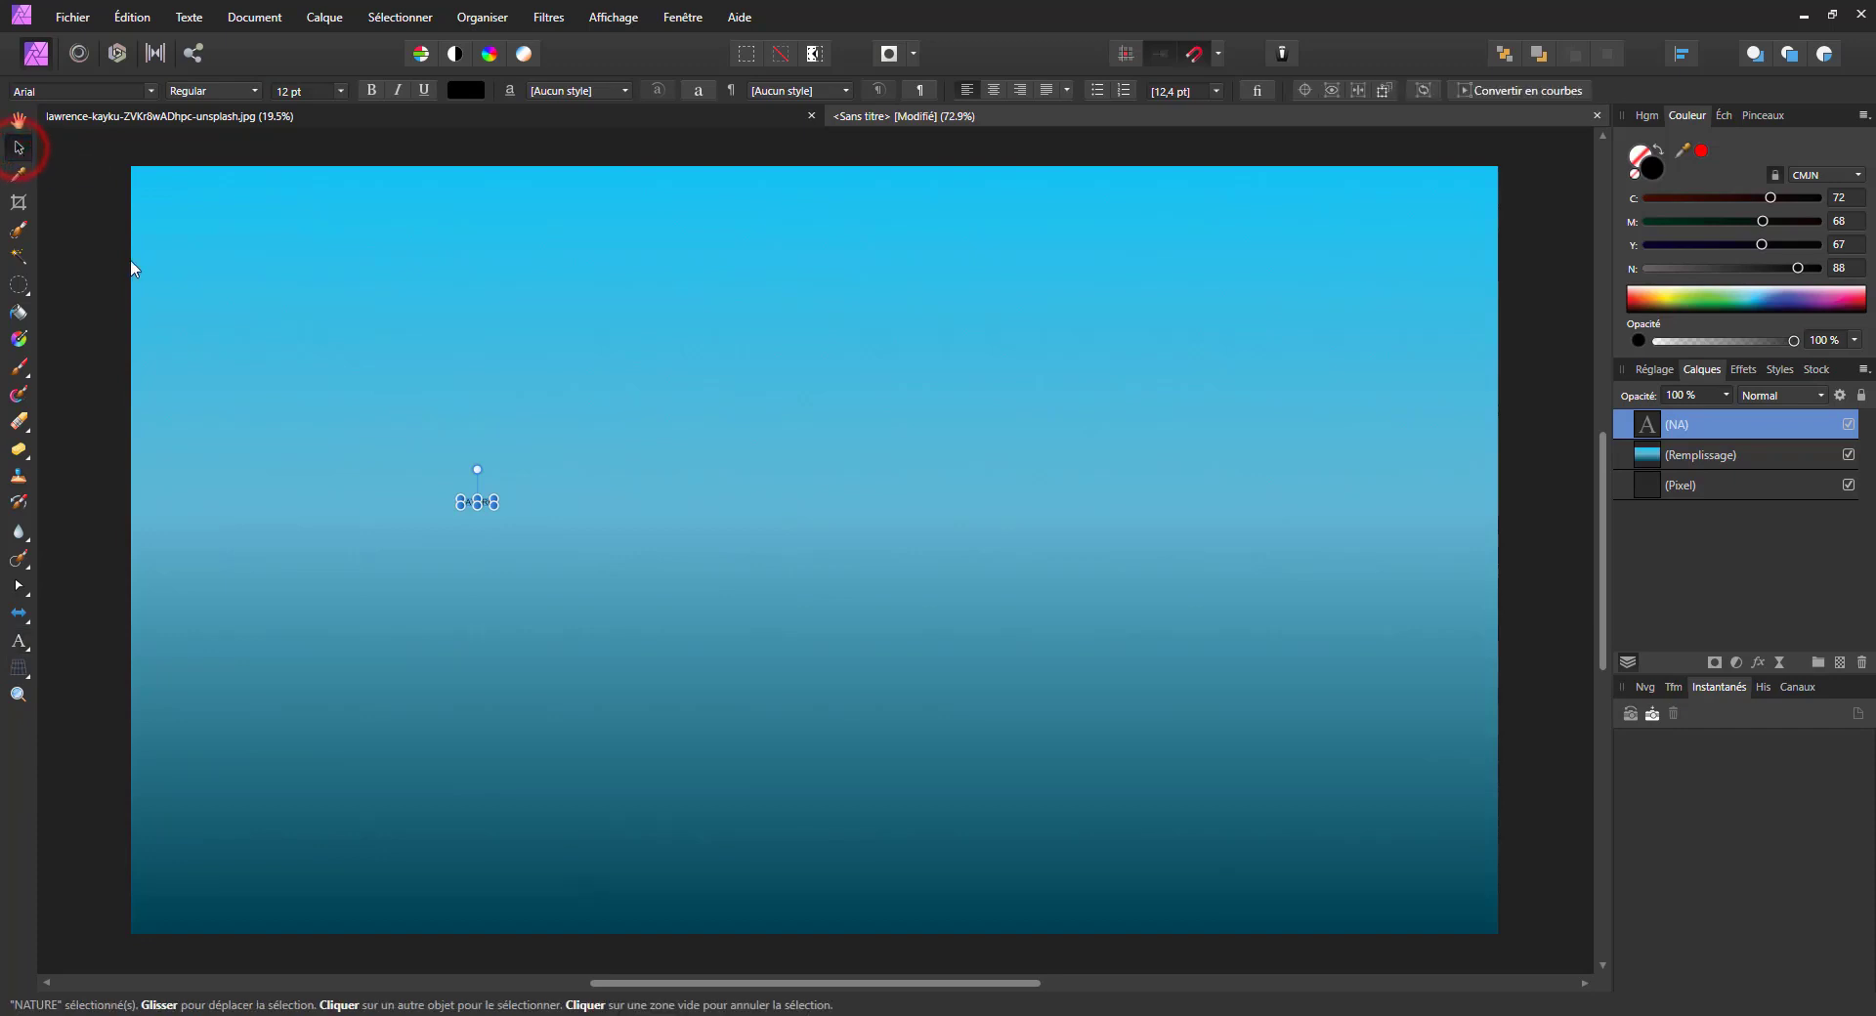
pyautogui.moveTo(492, 504); pyautogui.dragTo(1358, 664)
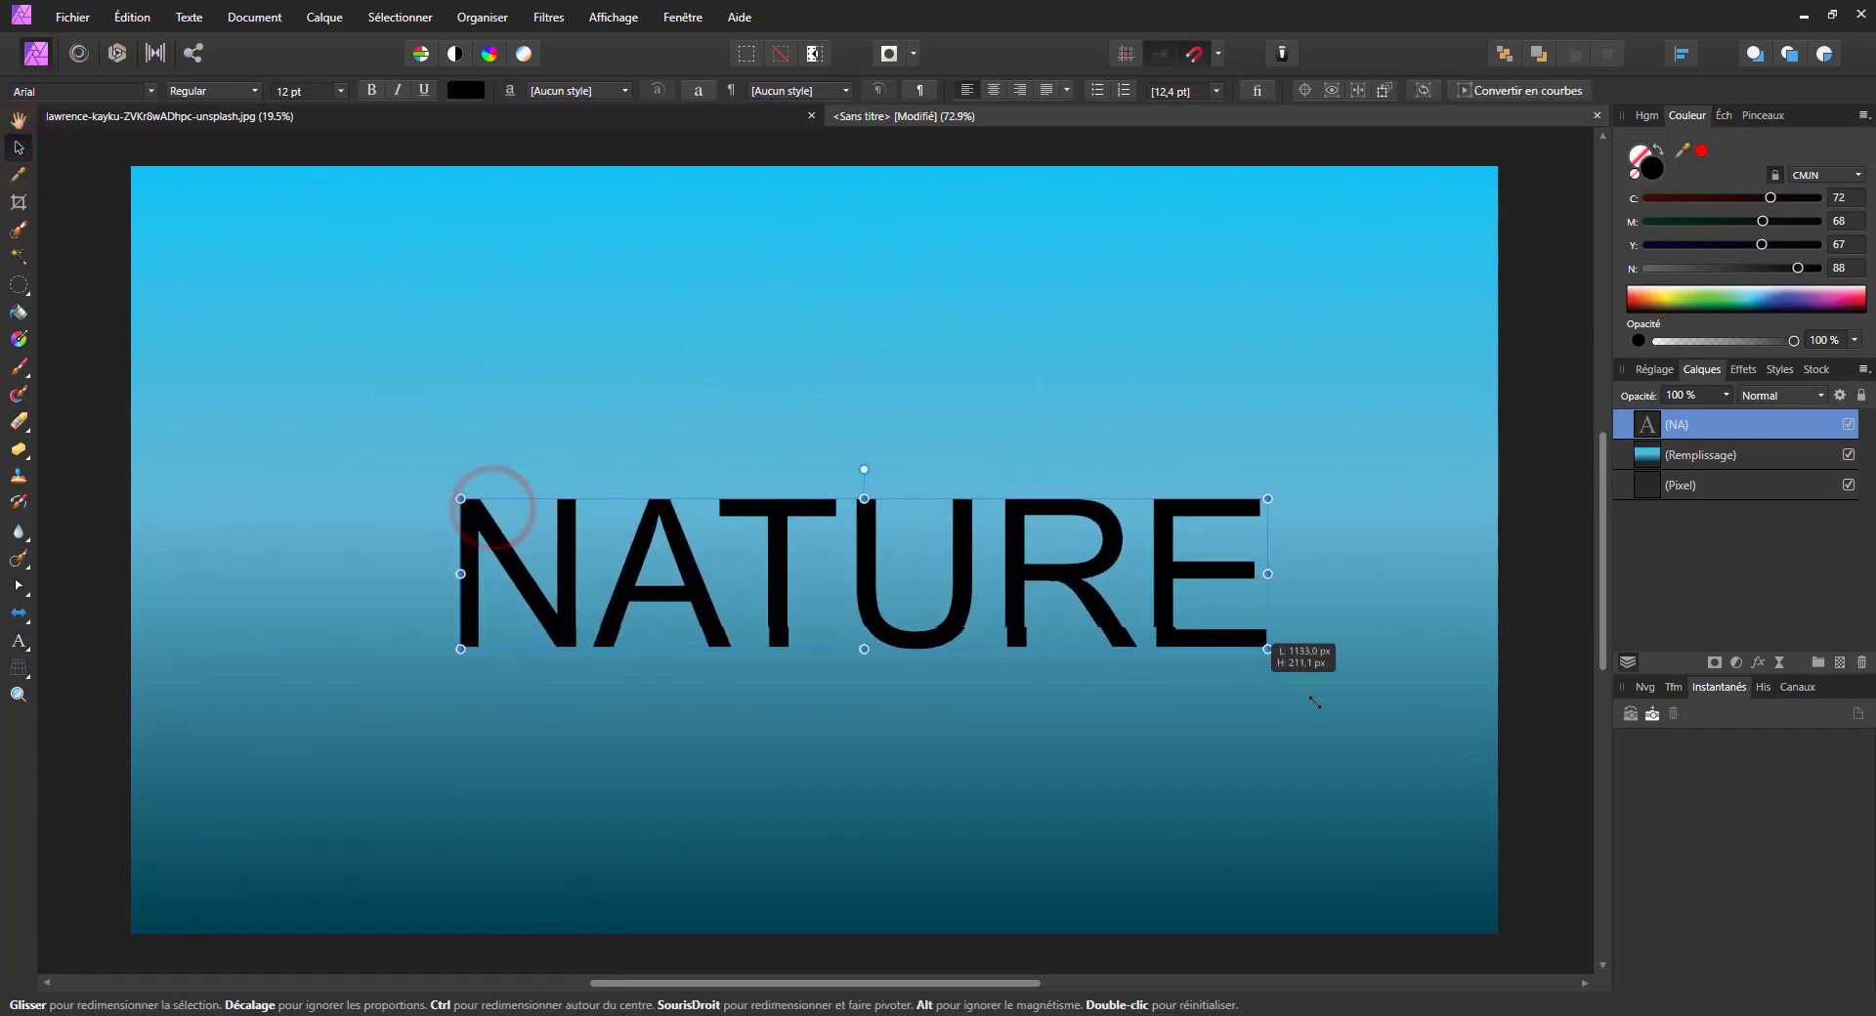
pyautogui.moveTo(1133, 625)
pyautogui.mouseDown()
pyautogui.moveTo(985, 576)
pyautogui.moveTo(1016, 556)
pyautogui.mouseUp()
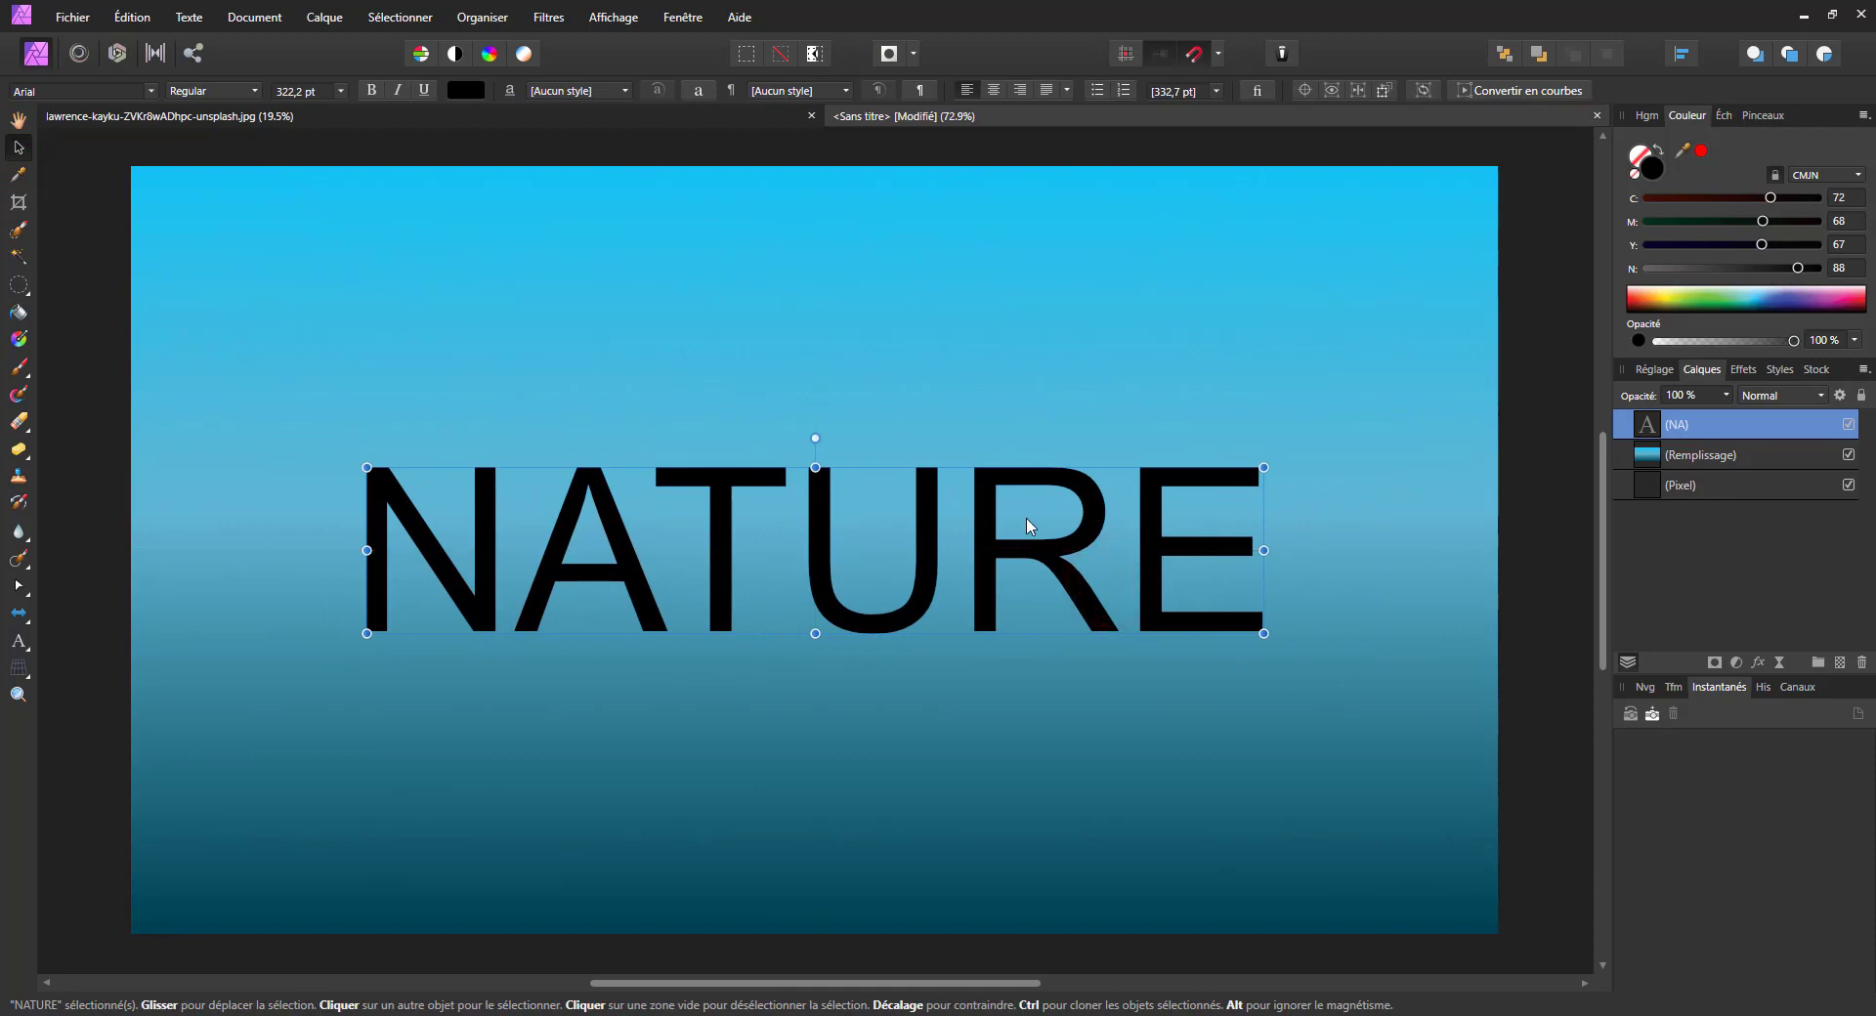
# Step: Set NATURE to Roboto Black and enlarge it to 403.3 pt across the canvas
pyautogui.click(88, 91)
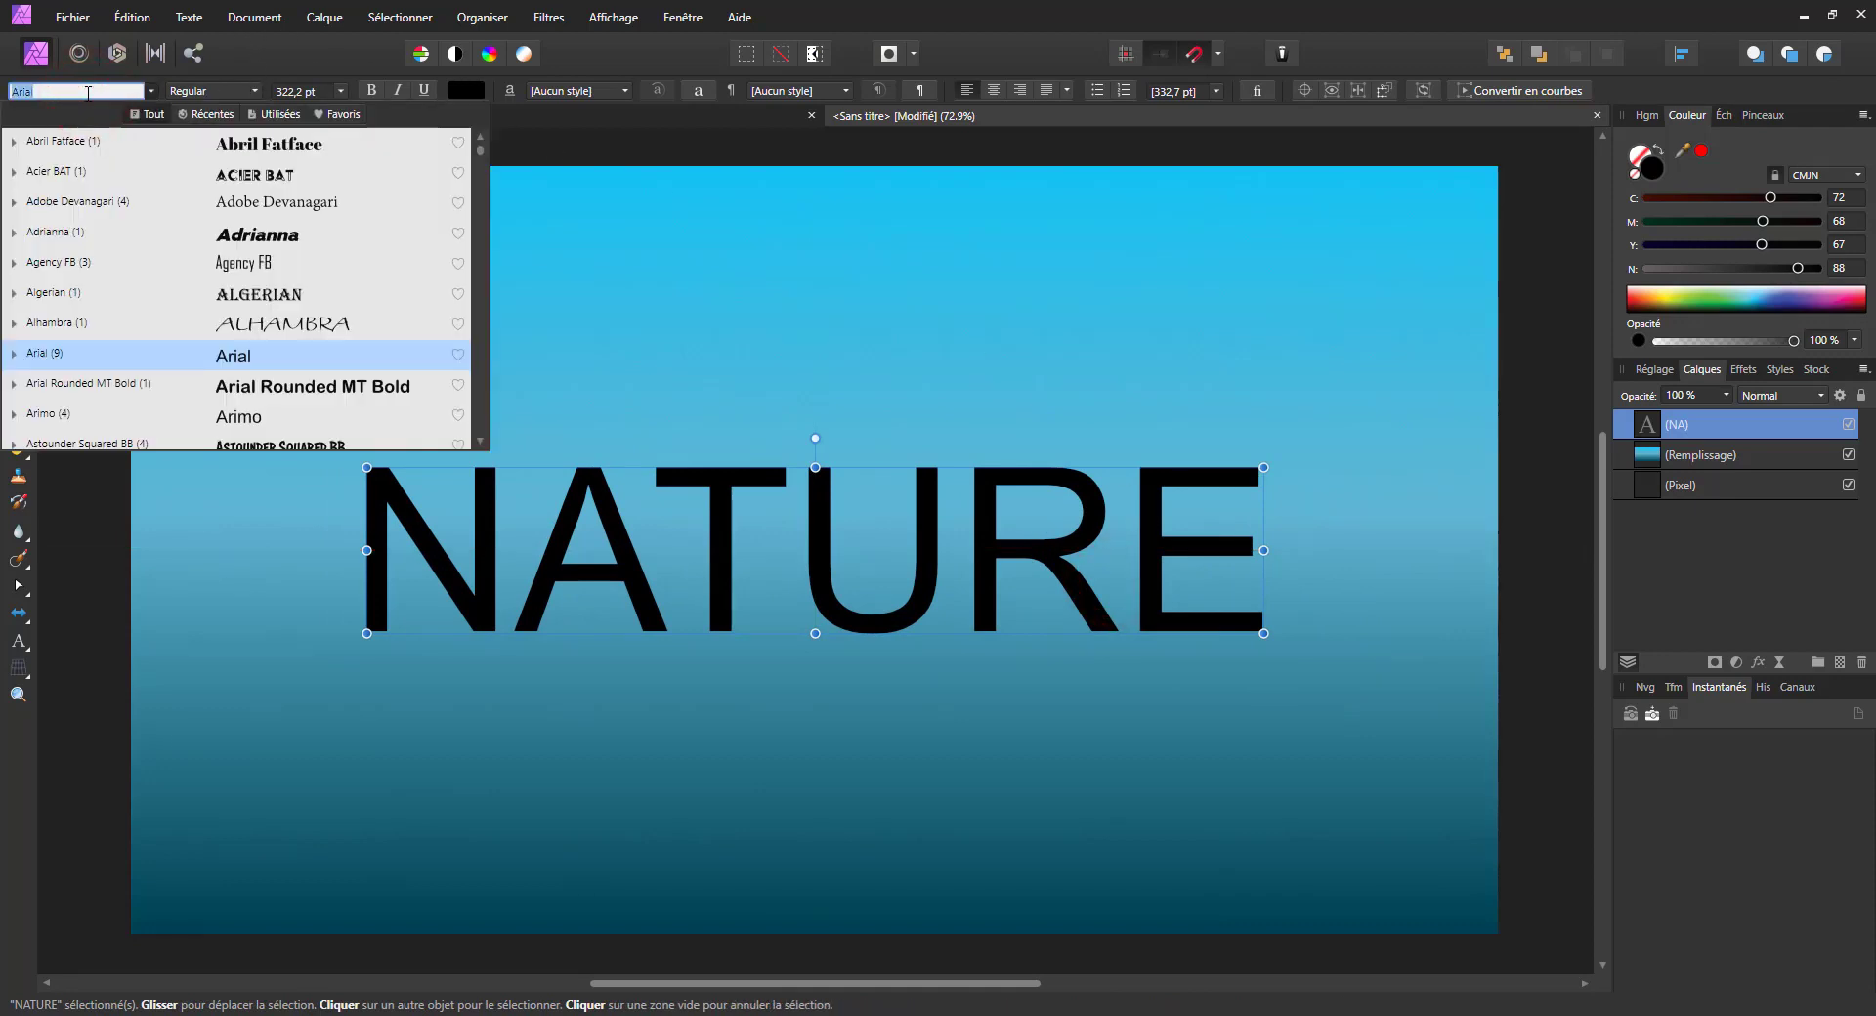
pyautogui.write('myr')
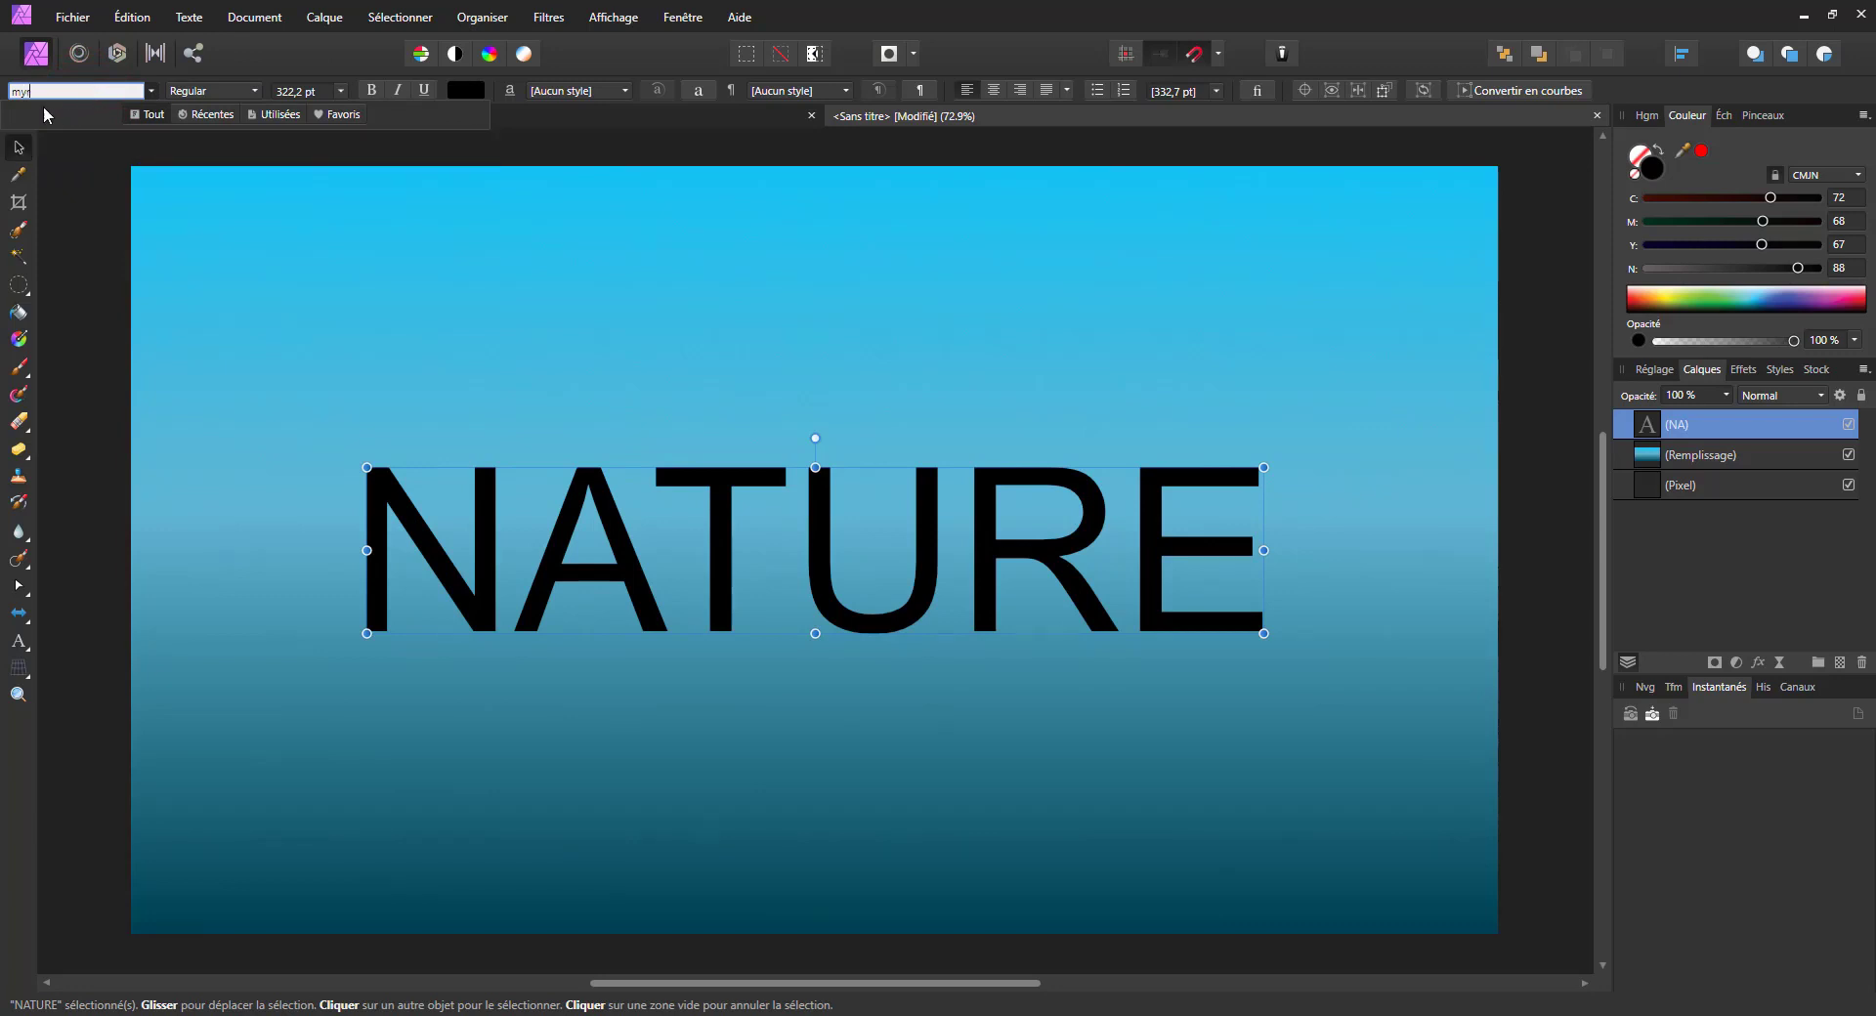
pyautogui.press('BackSpace')
pyautogui.press('BackSpace')
pyautogui.press('BackSpace')
pyautogui.write('mi')
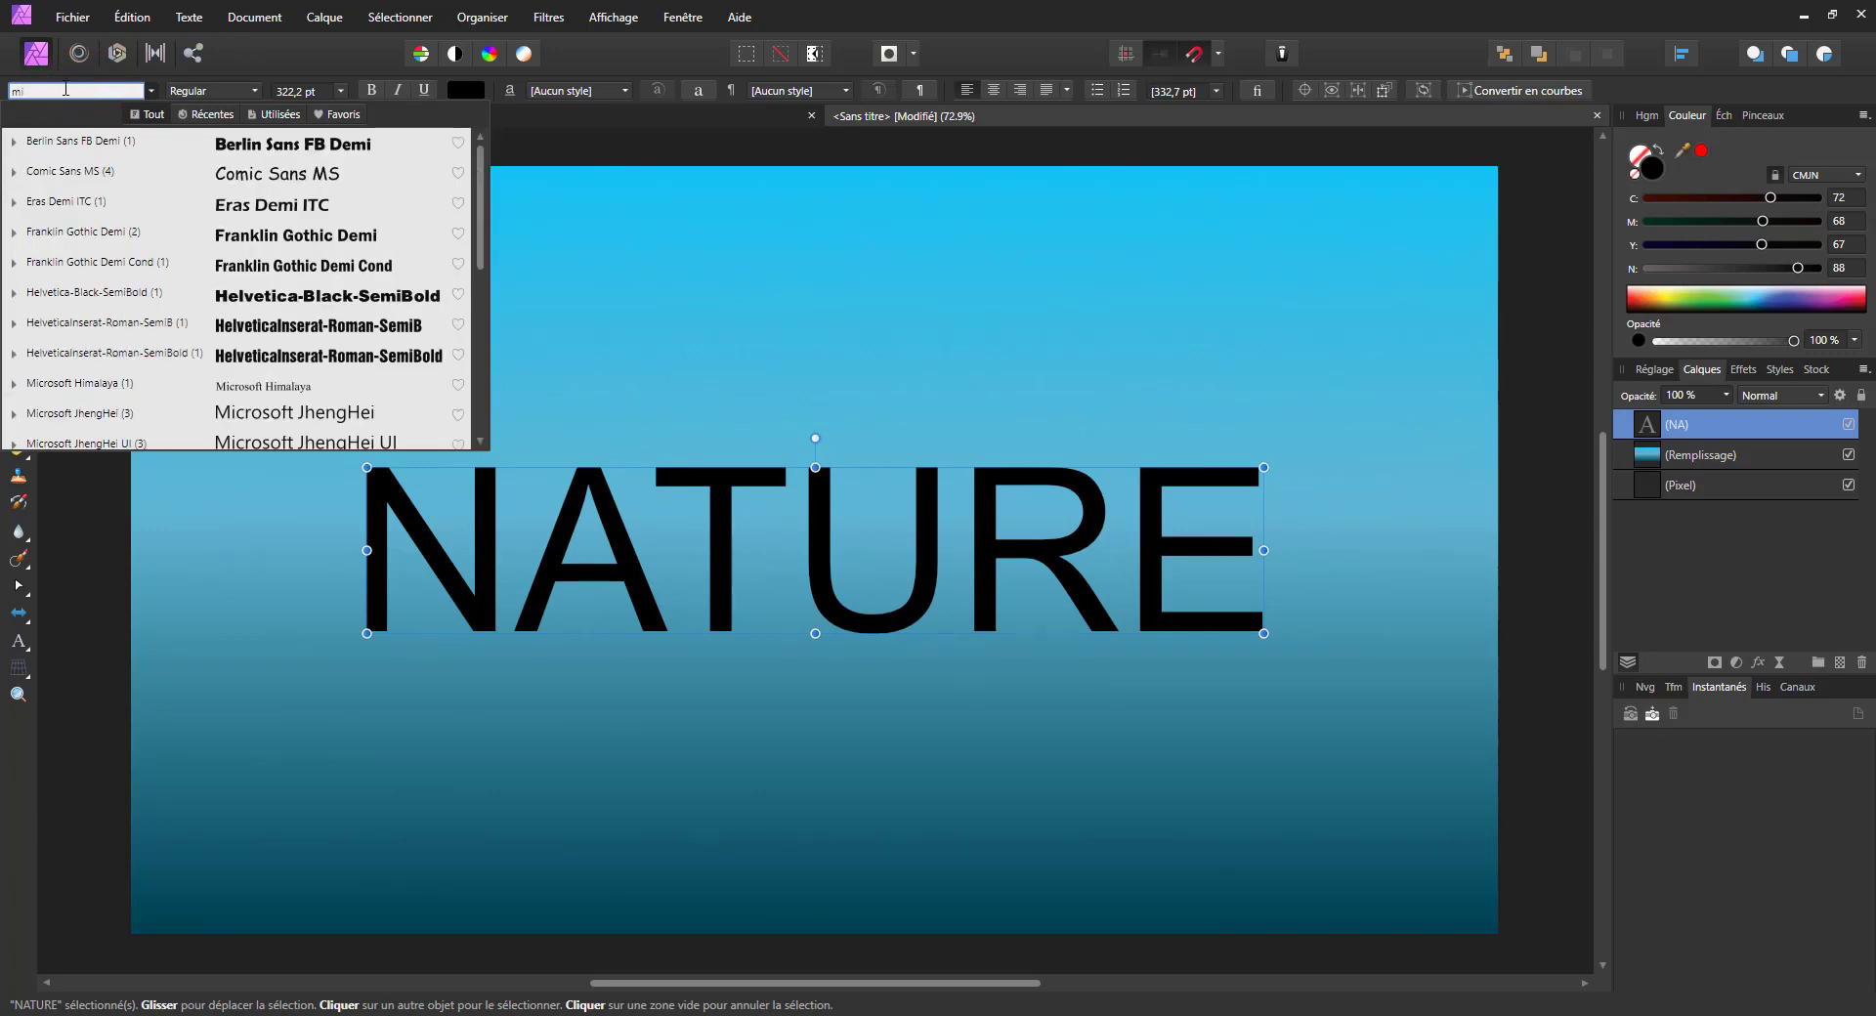
pyautogui.write('s')
pyautogui.press('BackSpace')
pyautogui.press('BackSpace')
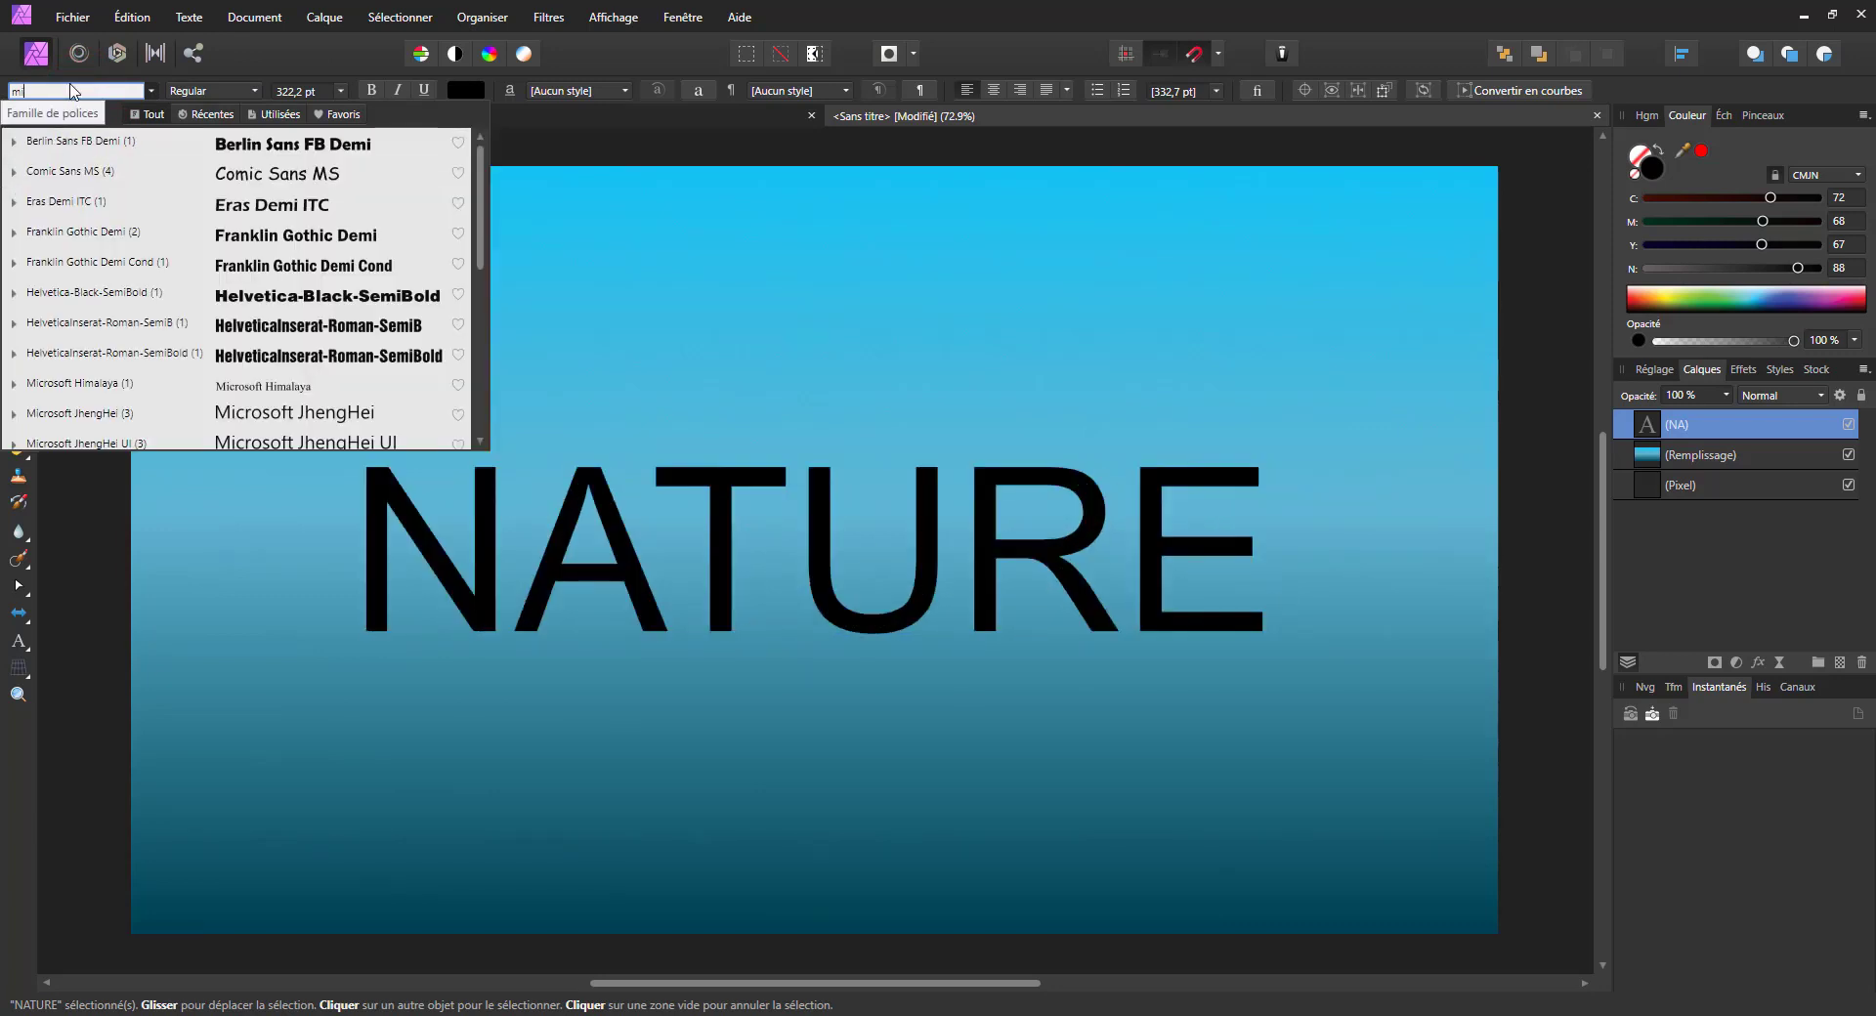
pyautogui.press('BackSpace')
pyautogui.write('r')
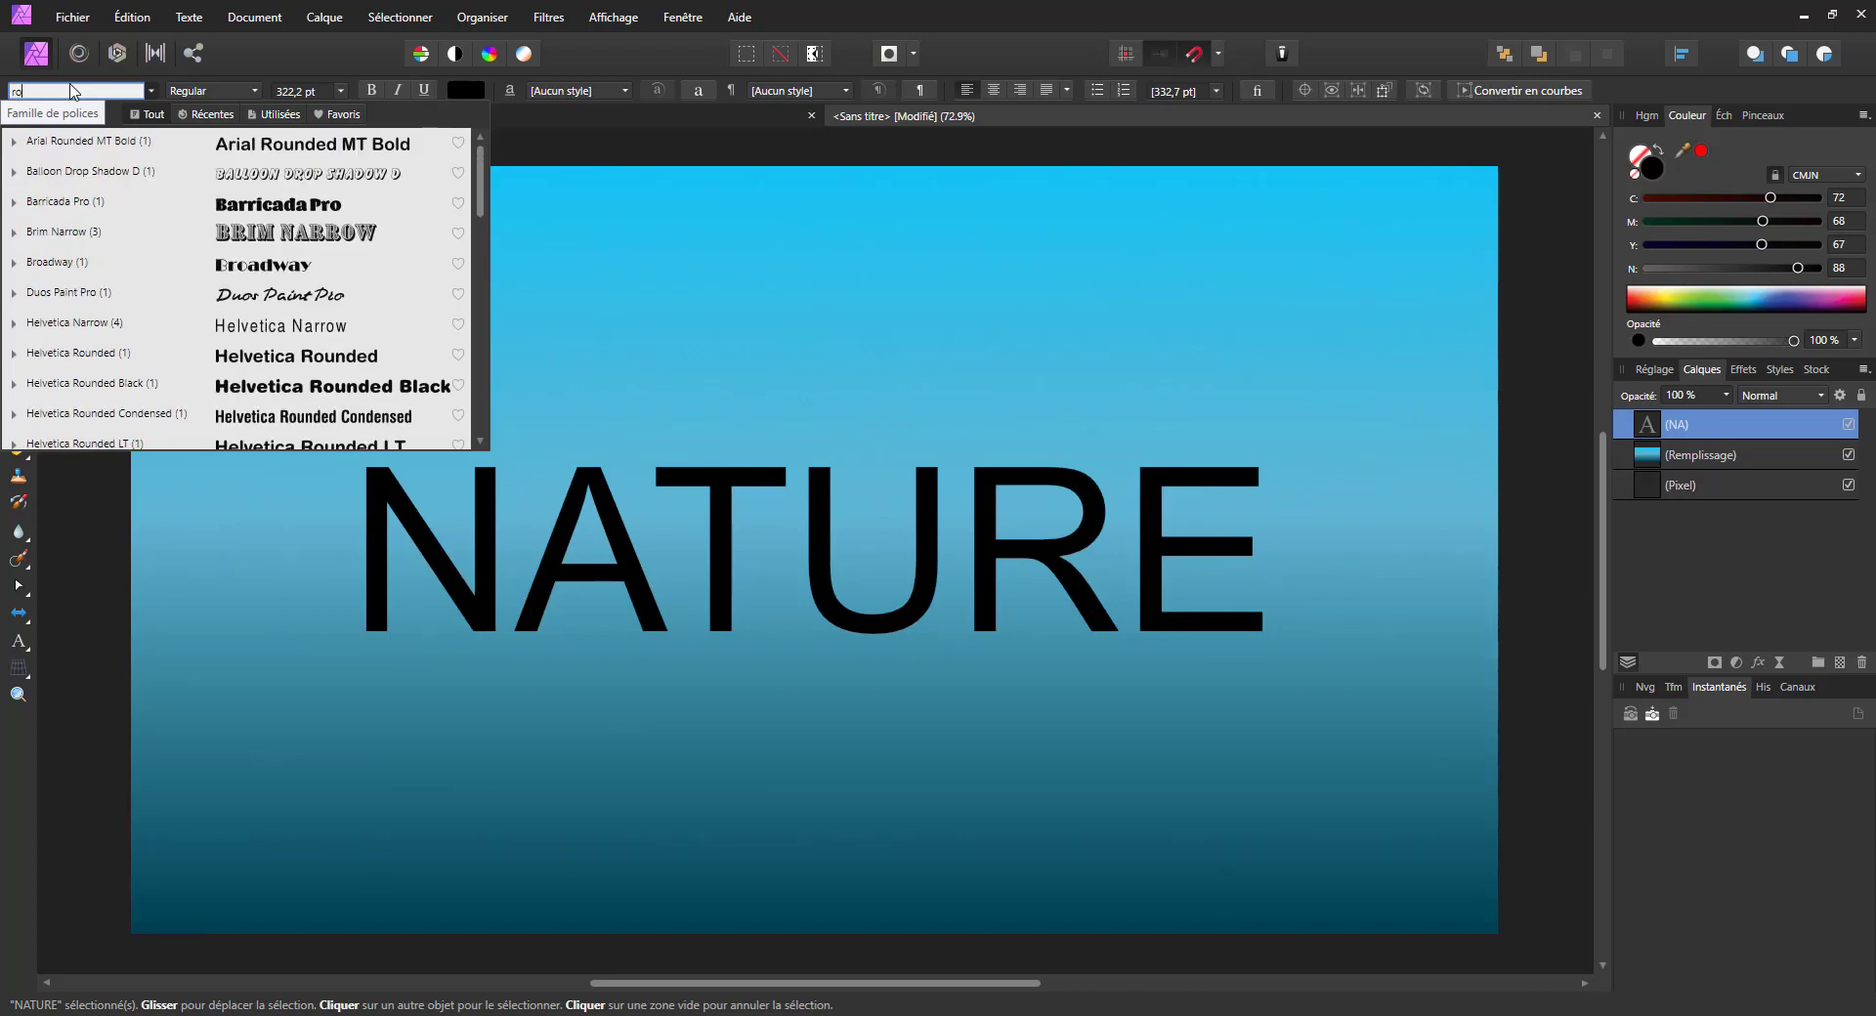
pyautogui.write('ob')
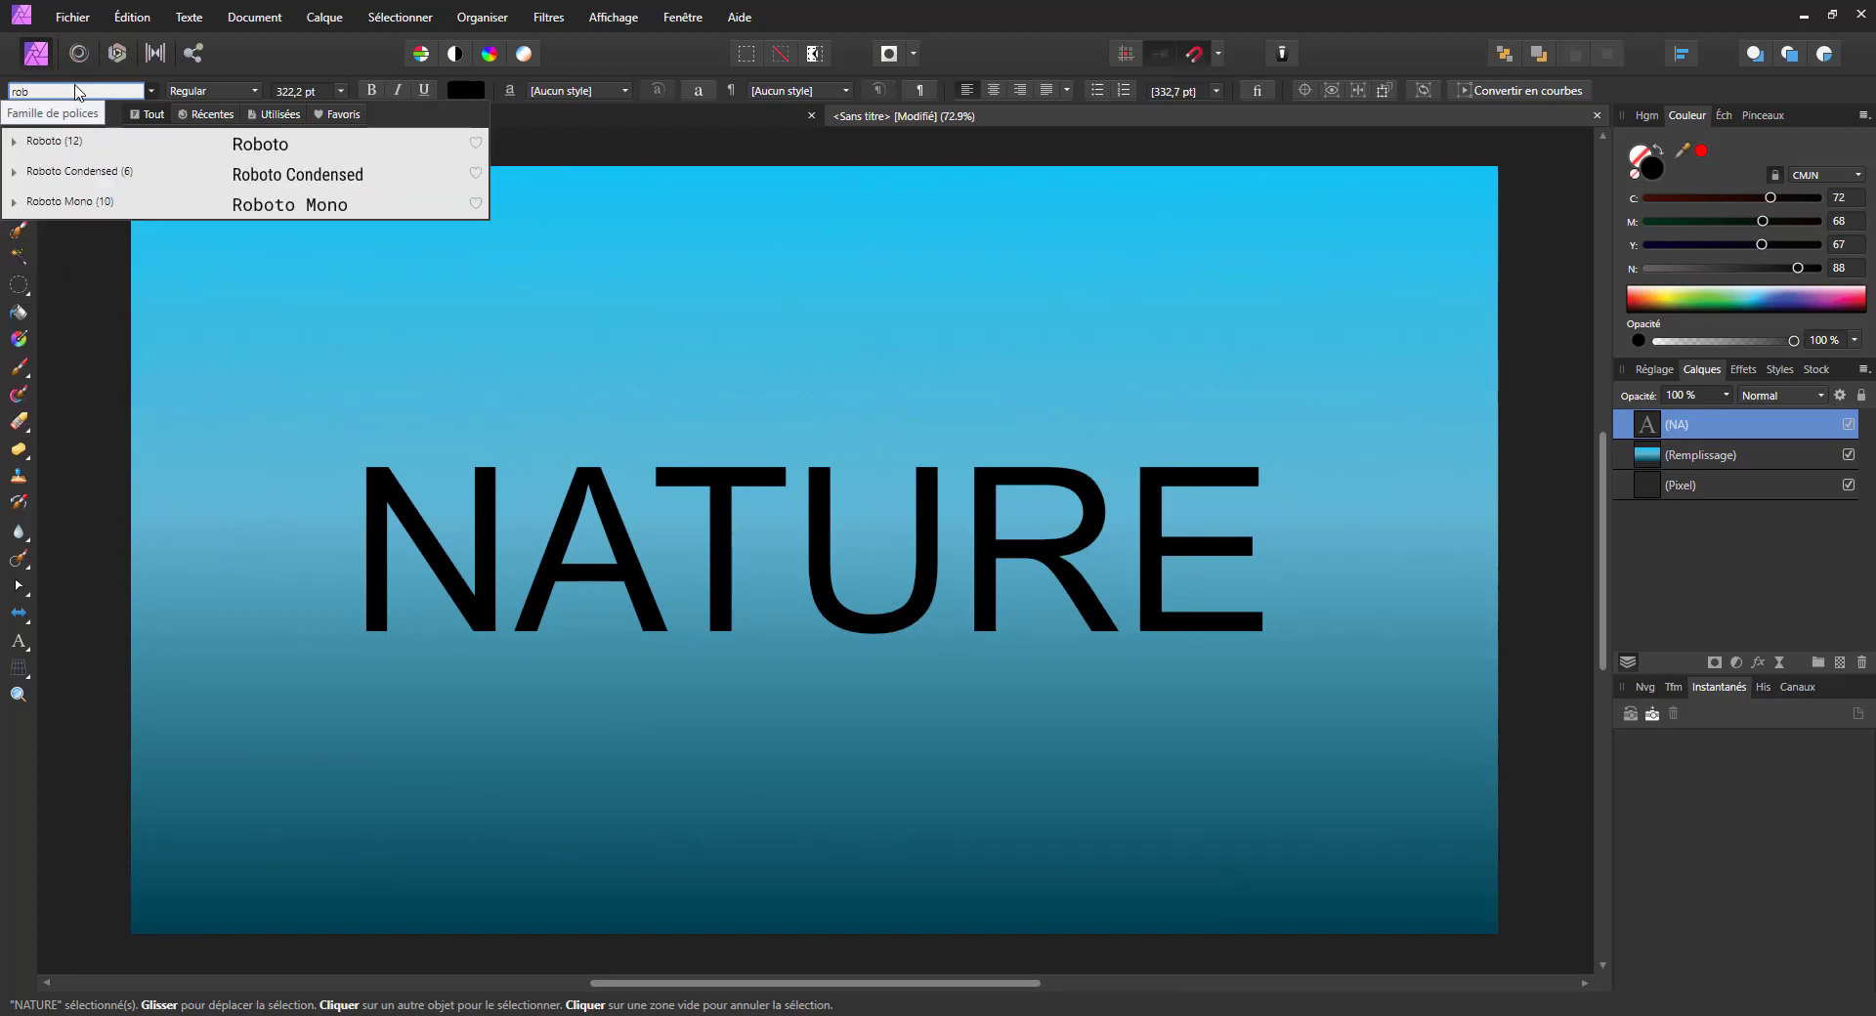
pyautogui.click(91, 150)
pyautogui.click(252, 91)
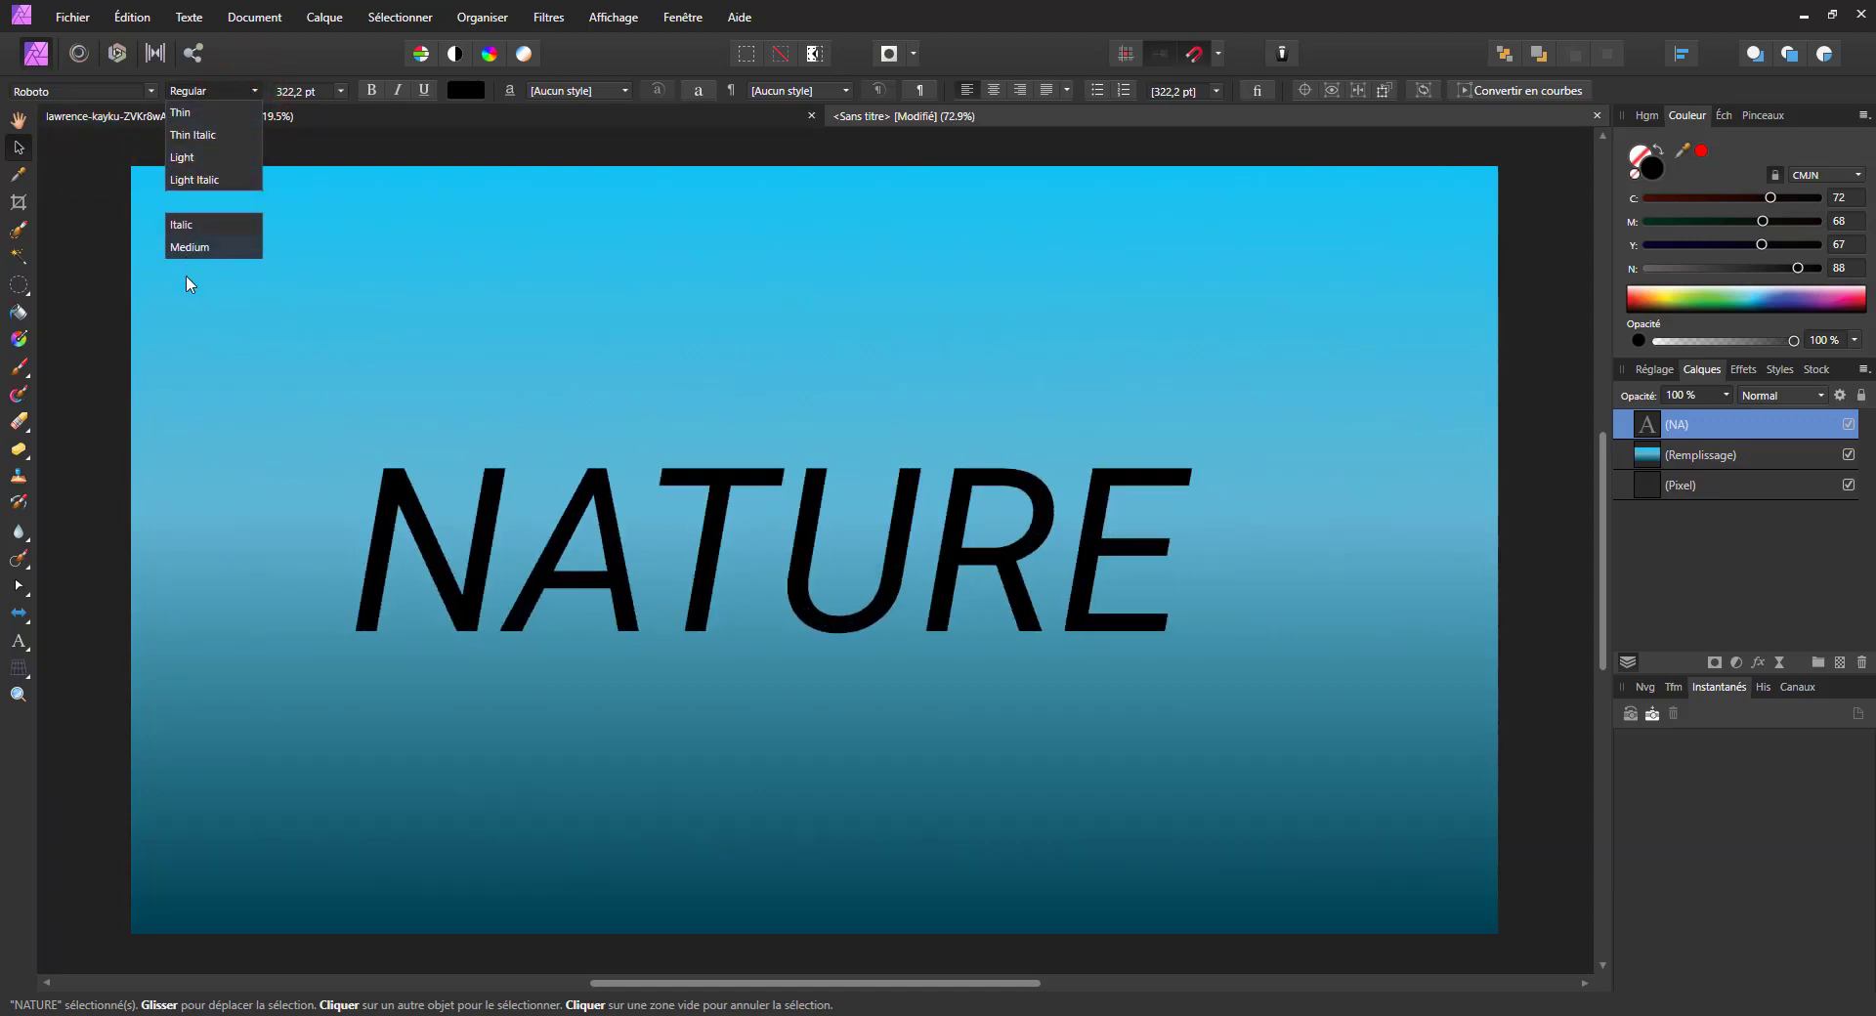
pyautogui.click(188, 337)
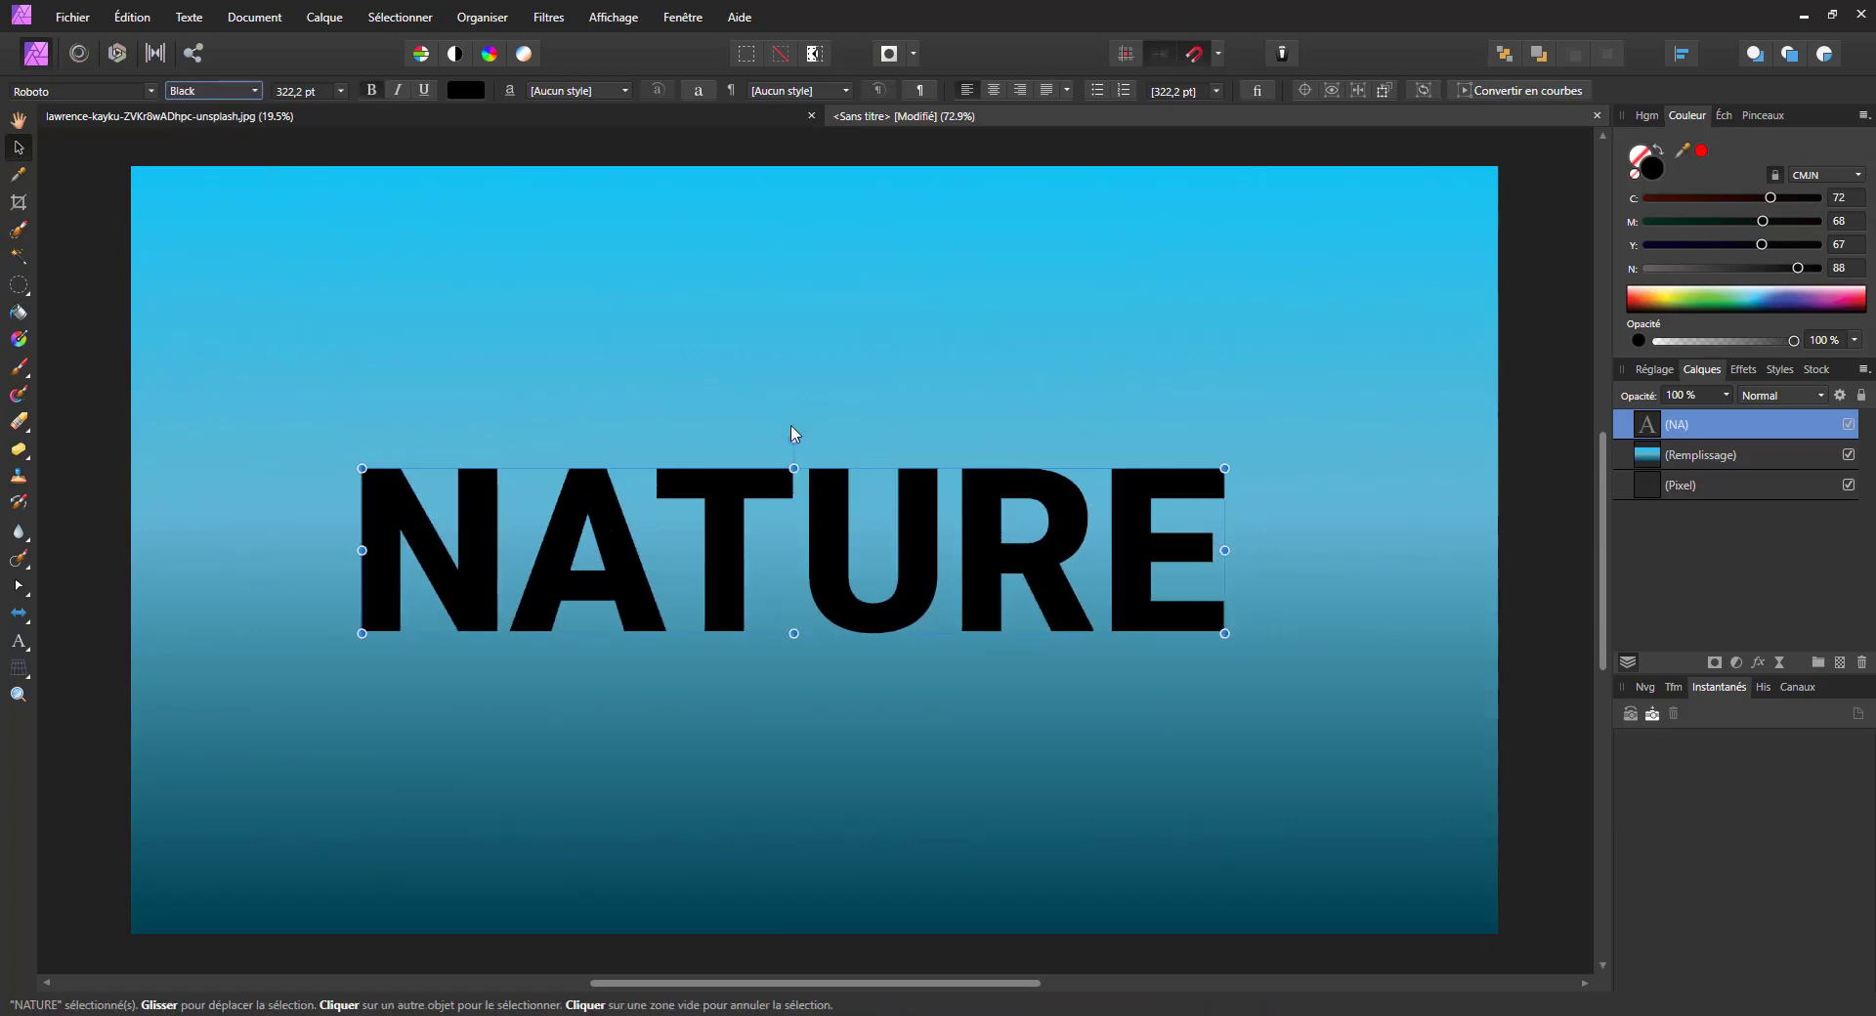
pyautogui.moveTo(792, 468); pyautogui.dragTo(794, 470)
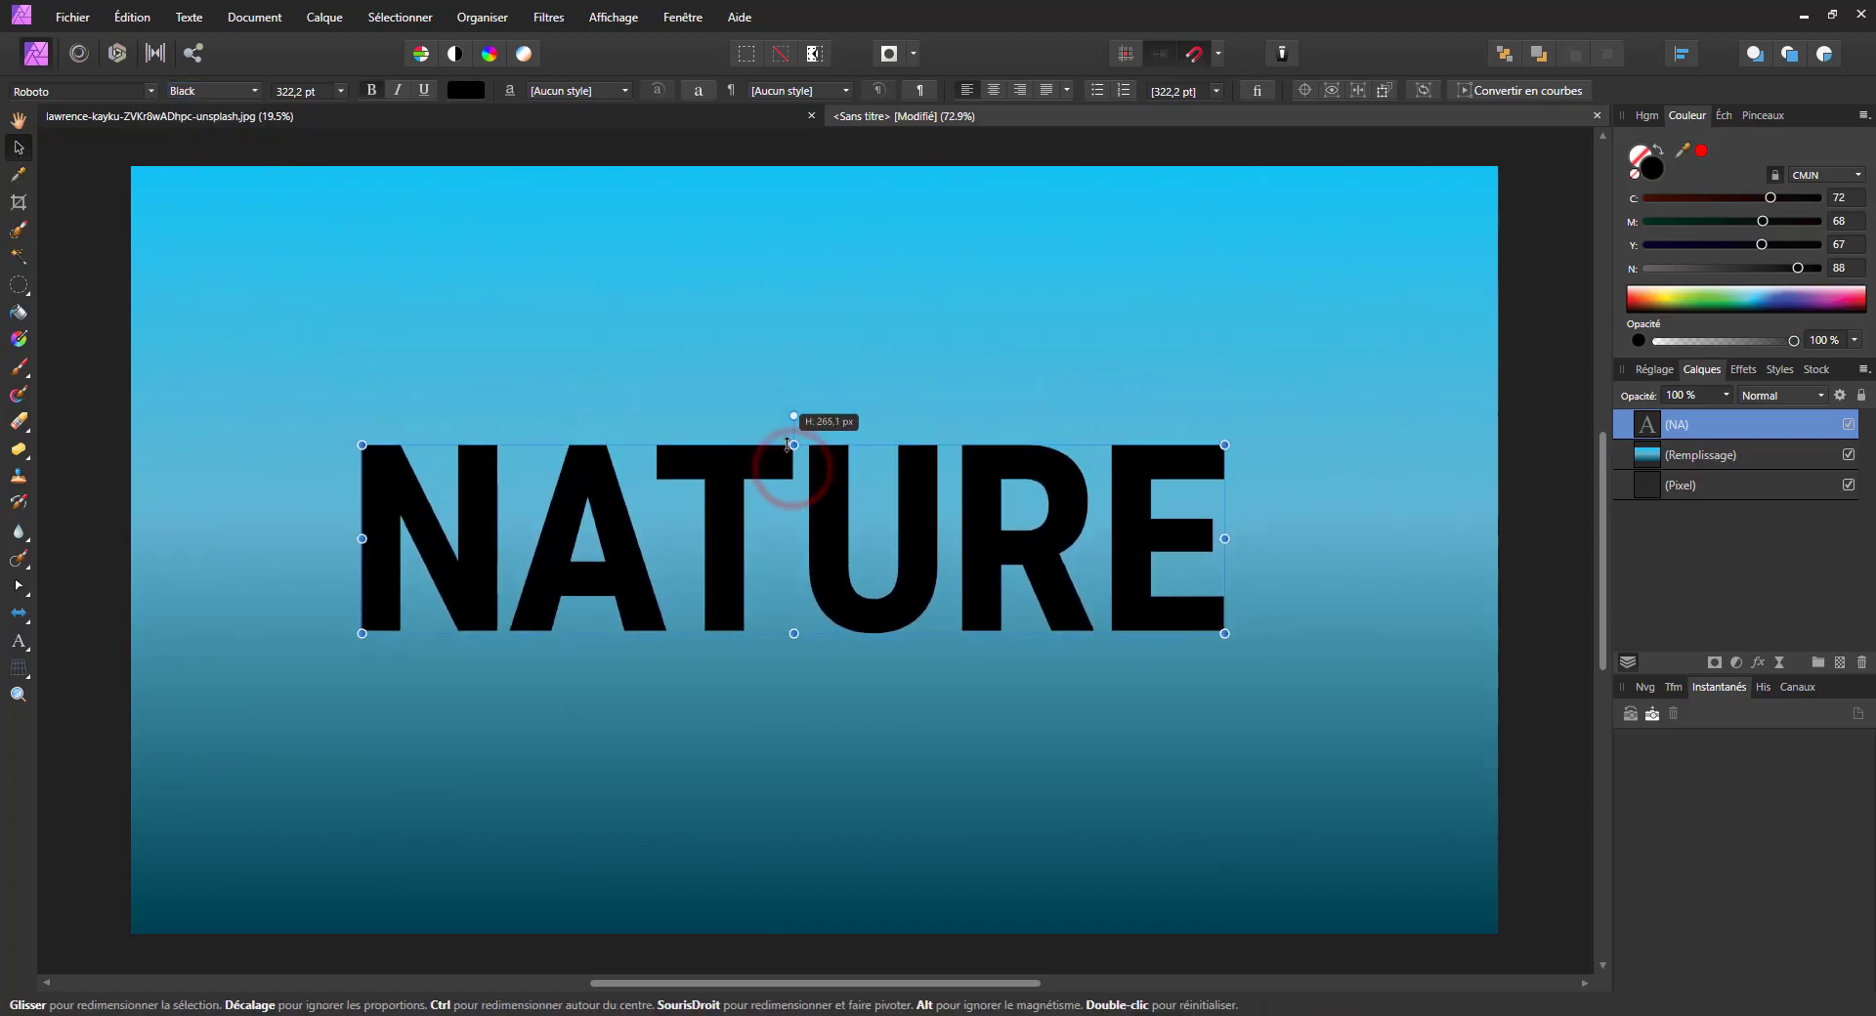
pyautogui.moveTo(1224, 468)
pyautogui.mouseDown()
pyautogui.moveTo(1417, 375)
pyautogui.moveTo(1121, 500)
pyautogui.mouseUp()
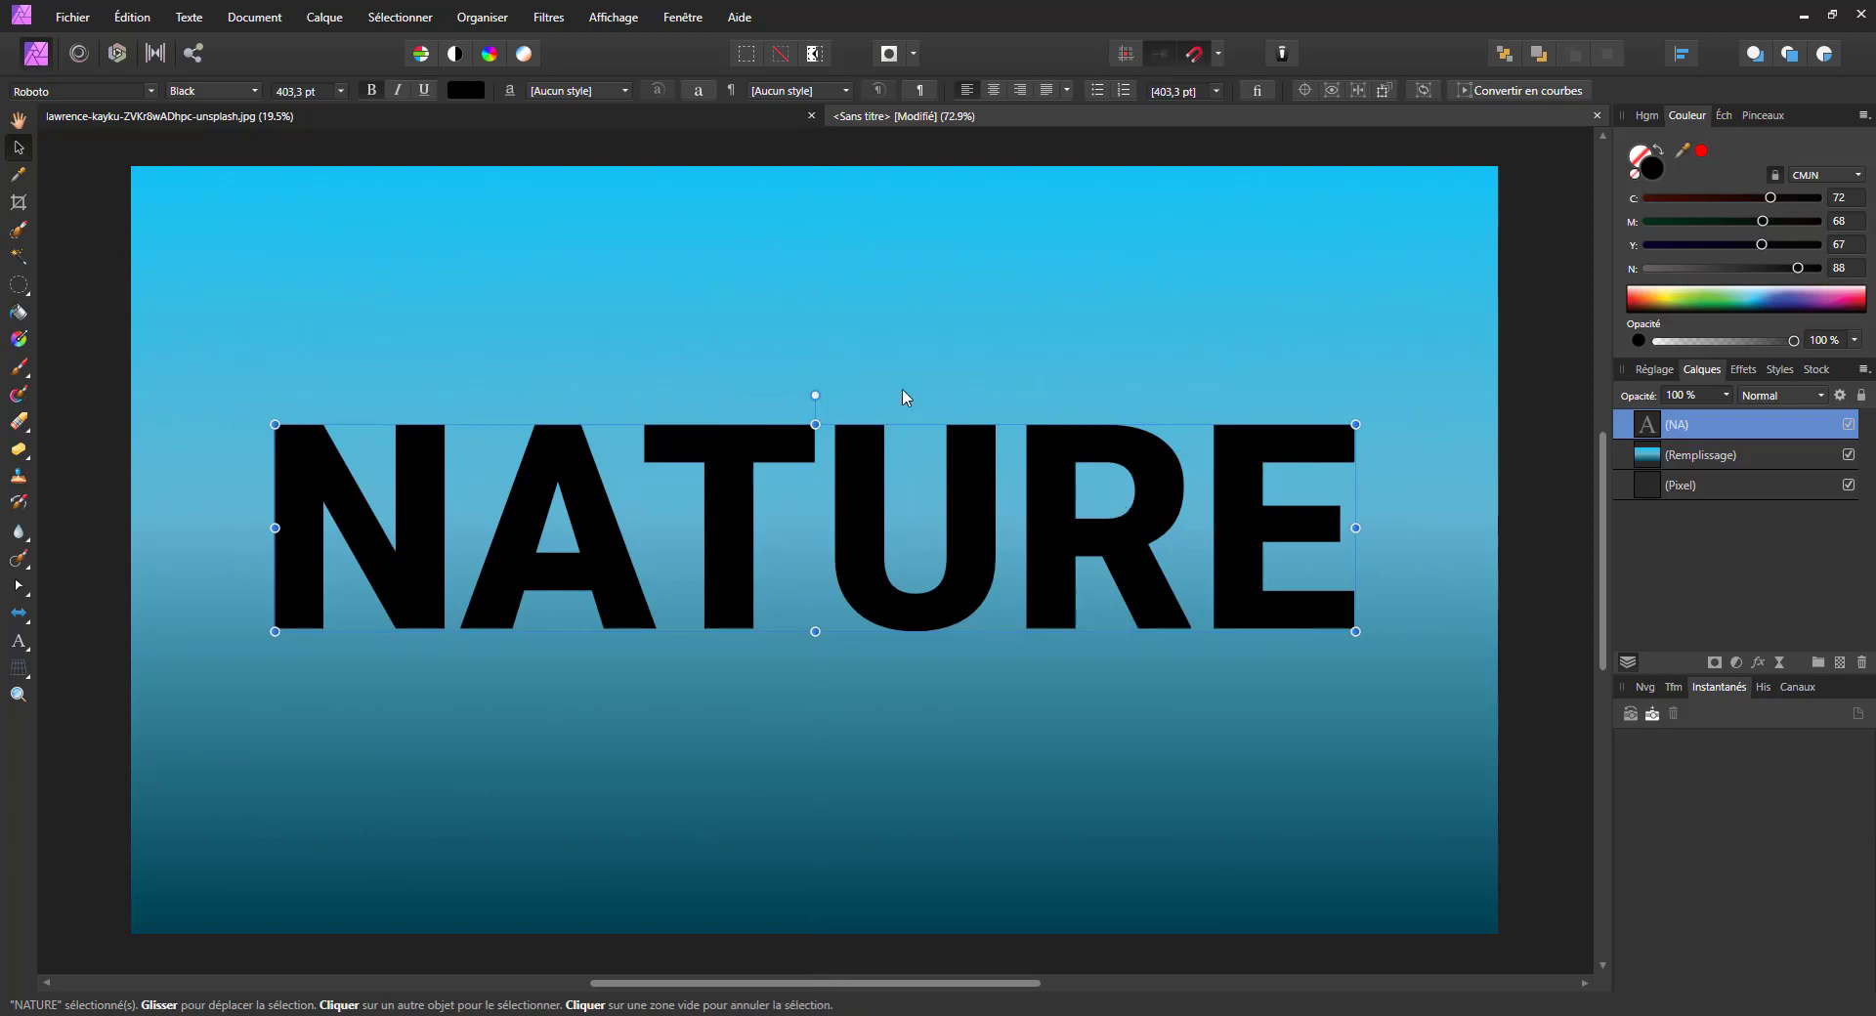
# Step: Cut the whole leaf photo from its document and paste it into the NATURE document
pyautogui.click(711, 115)
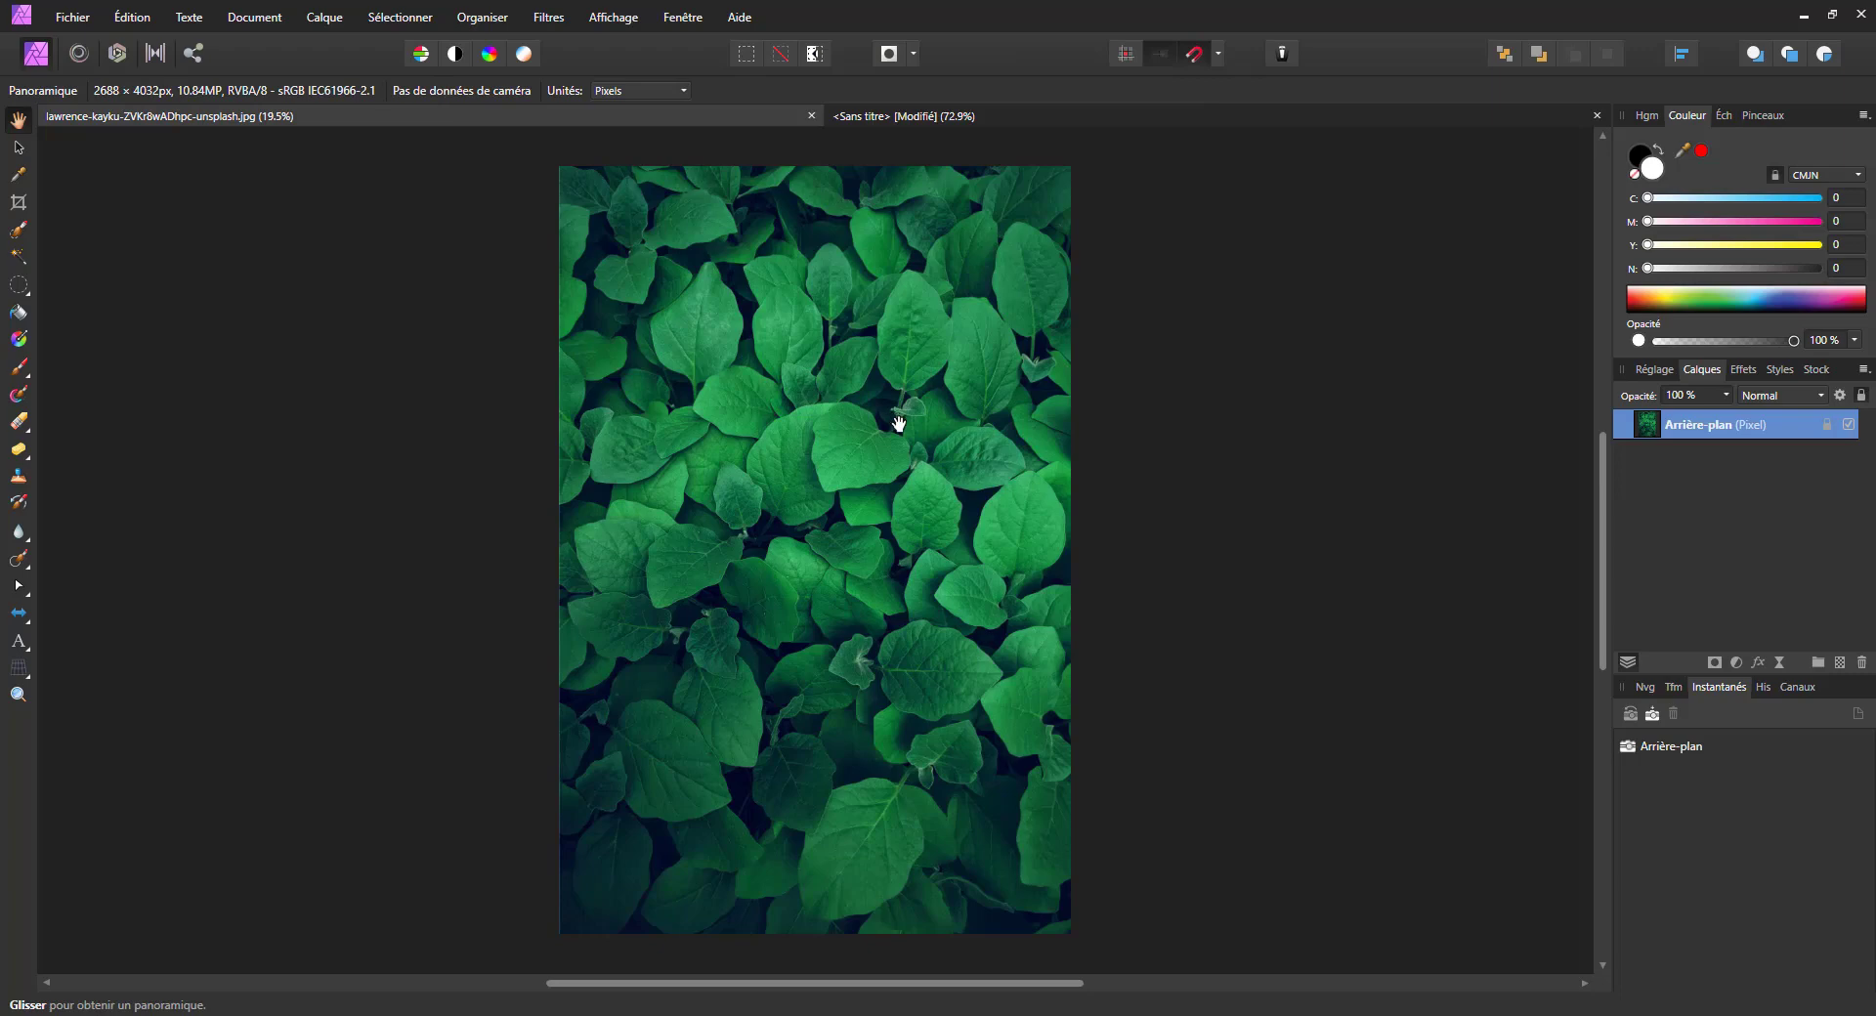
pyautogui.hotkey('ctrl', 'a')
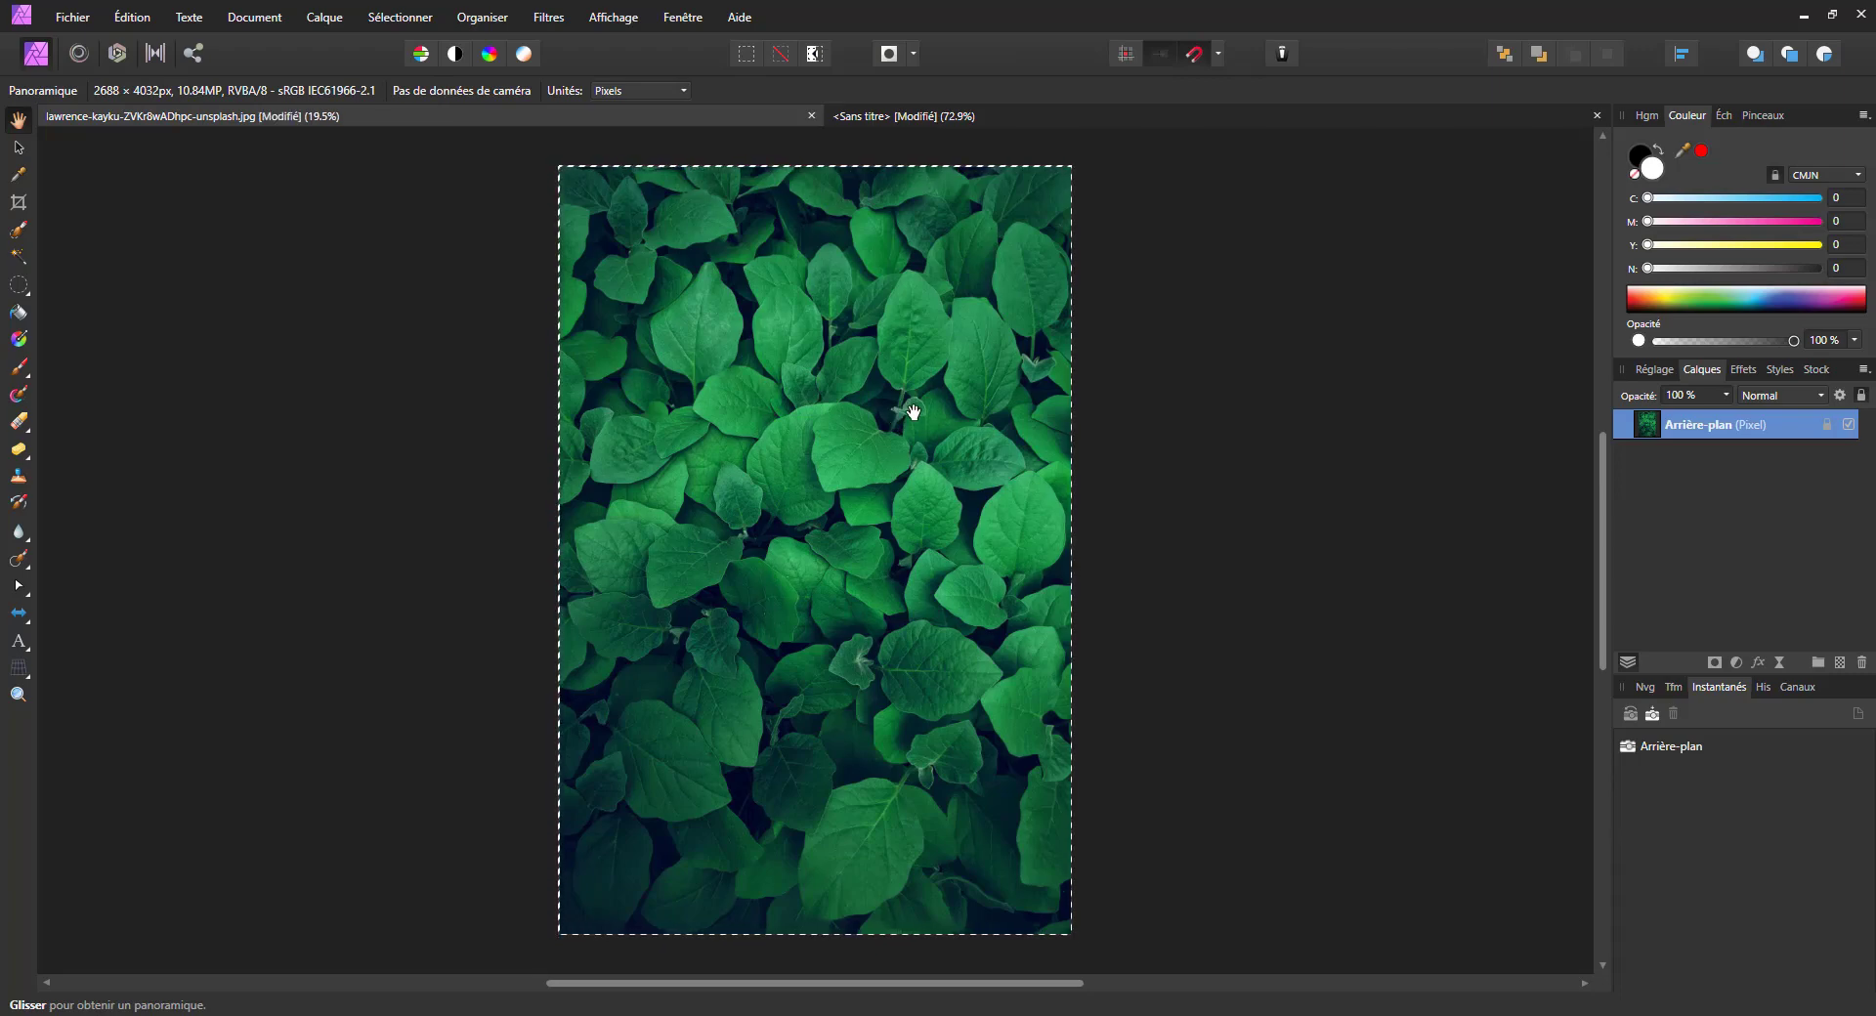
pyautogui.press('Delete')
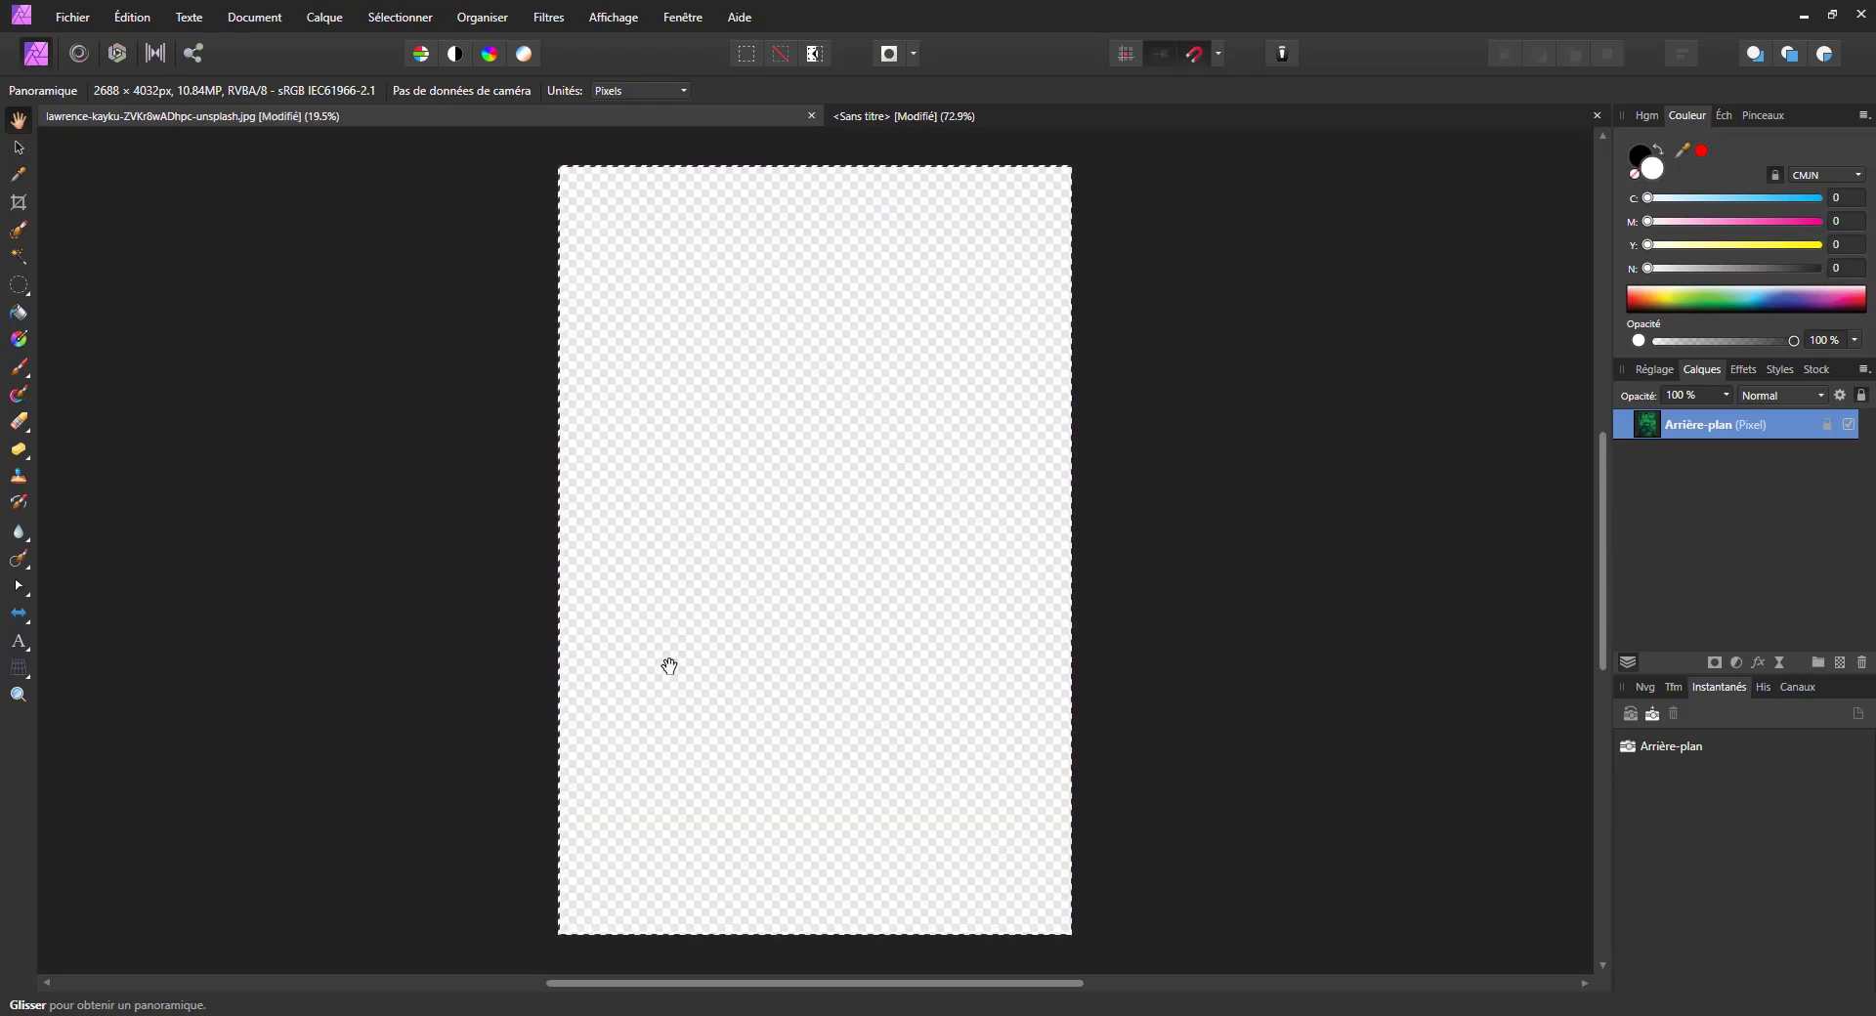
pyautogui.click(973, 119)
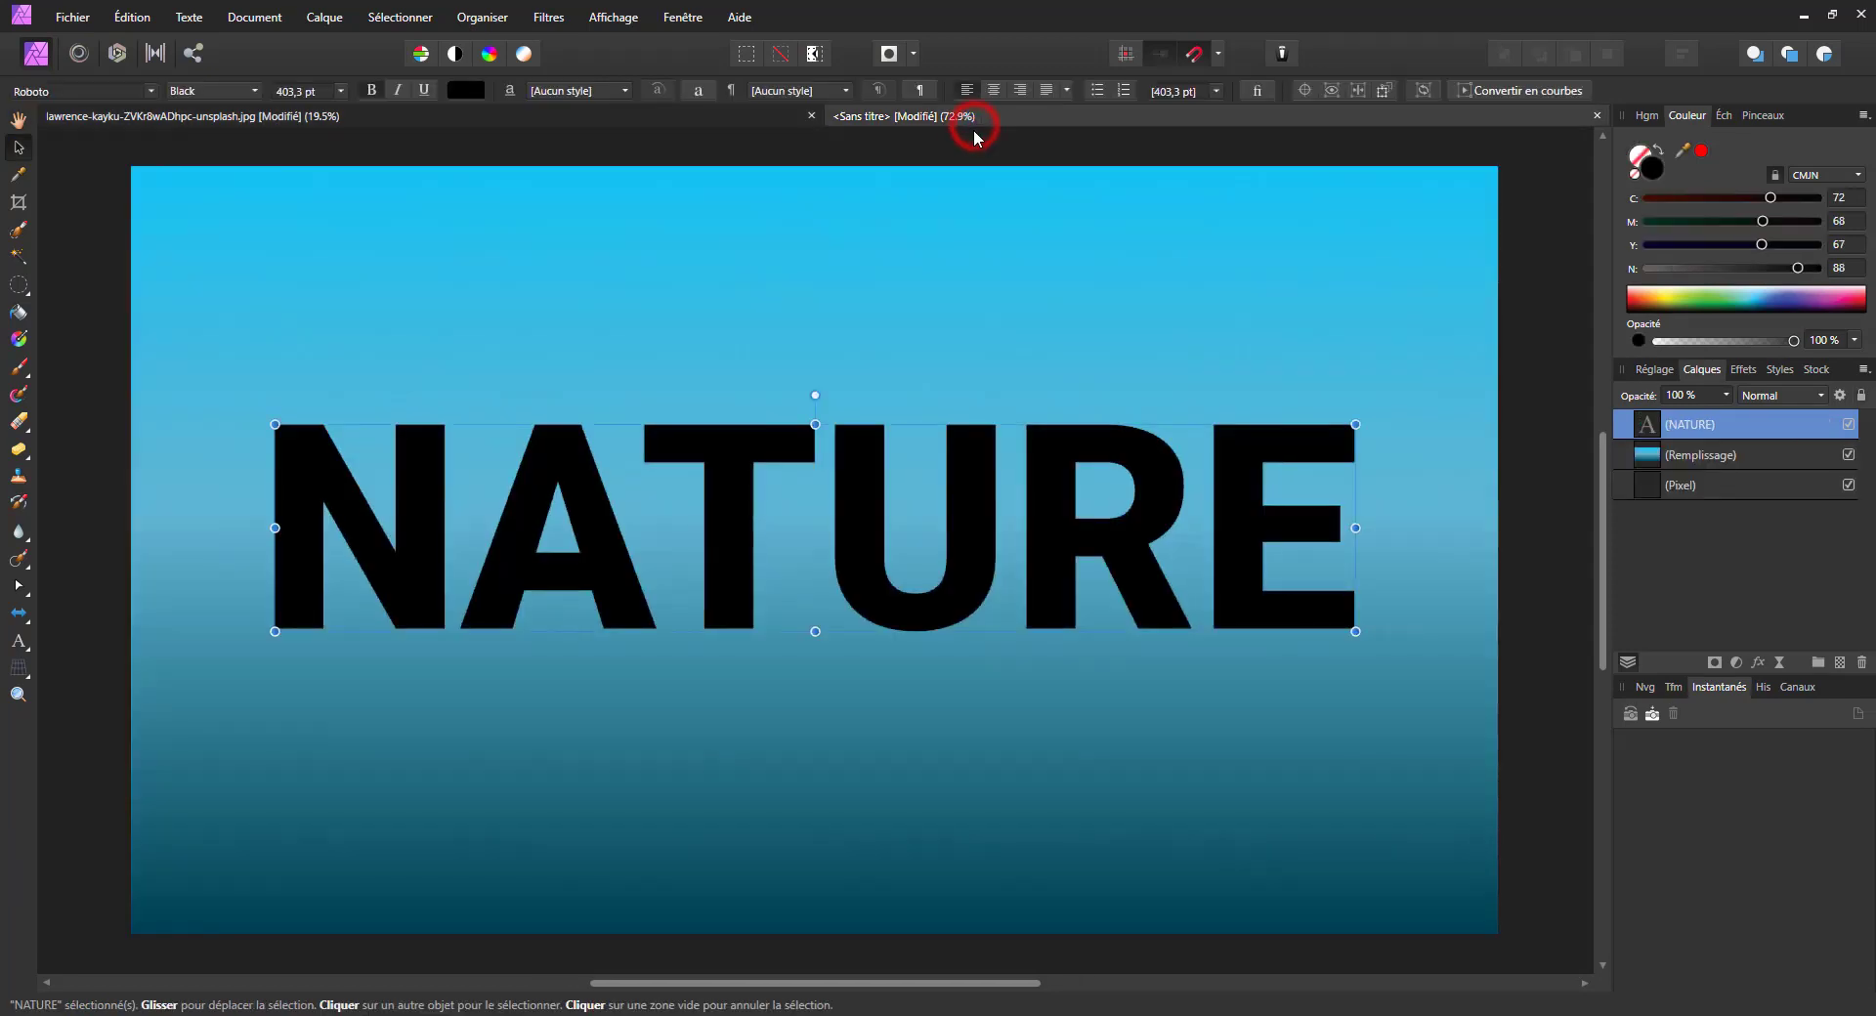
pyautogui.hotkey('ctrl', 'v')
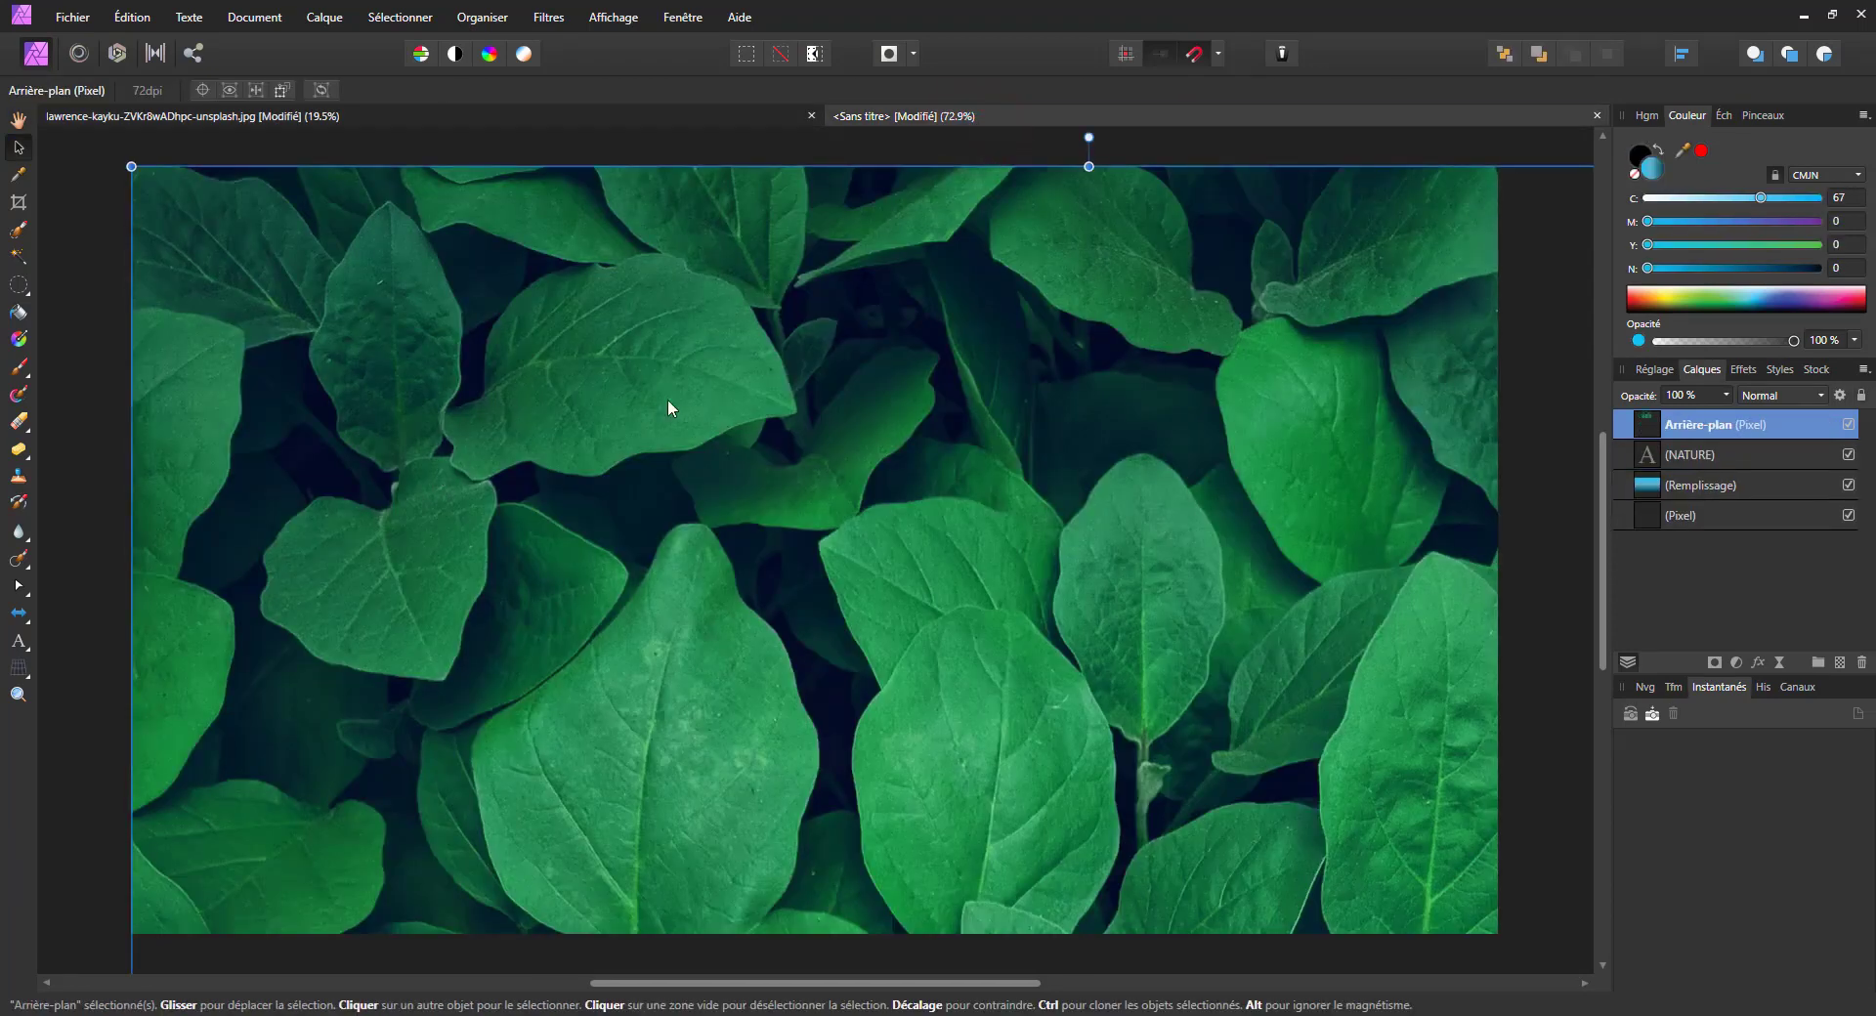
pyautogui.moveTo(132, 166); pyautogui.dragTo(578, 836)
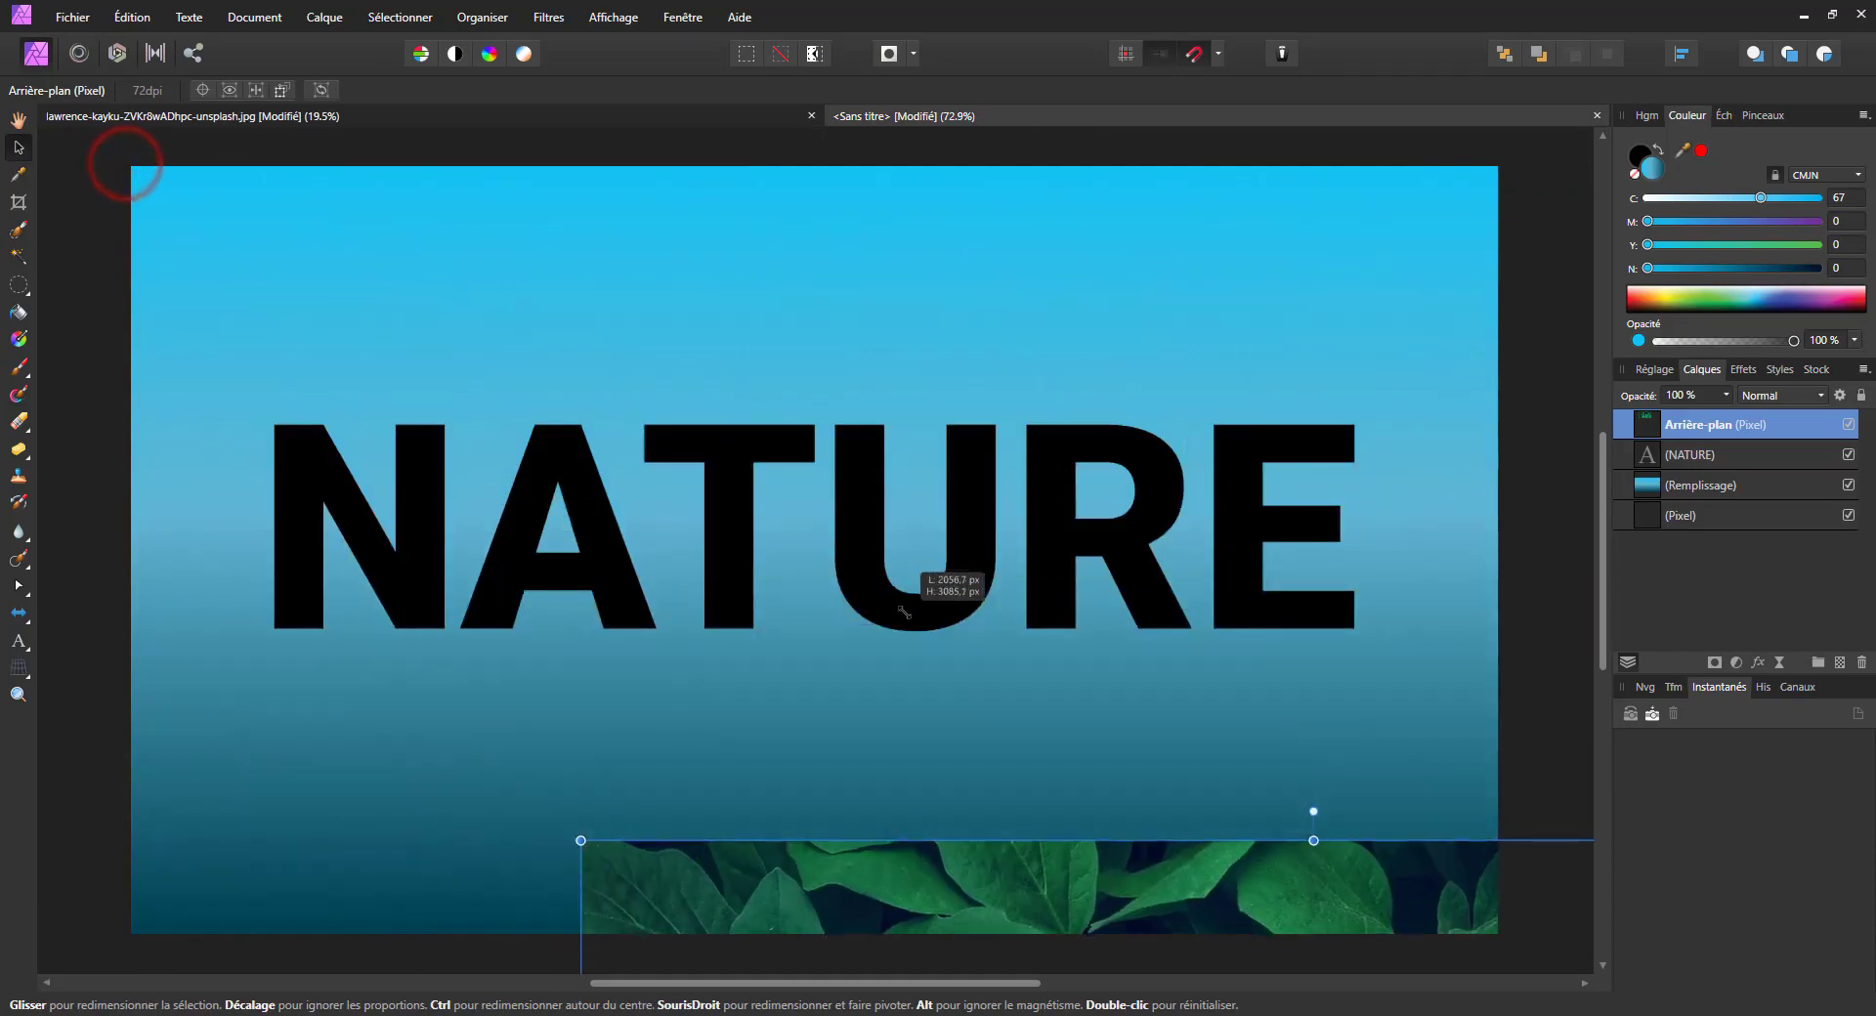
pyautogui.hotkey('ctrl', 'z')
# Step: Resize and position the leaf photo over the full NATURE word, then drag it toward the NATURE layer
pyautogui.moveTo(60, 152); pyautogui.dragTo(954, 696)
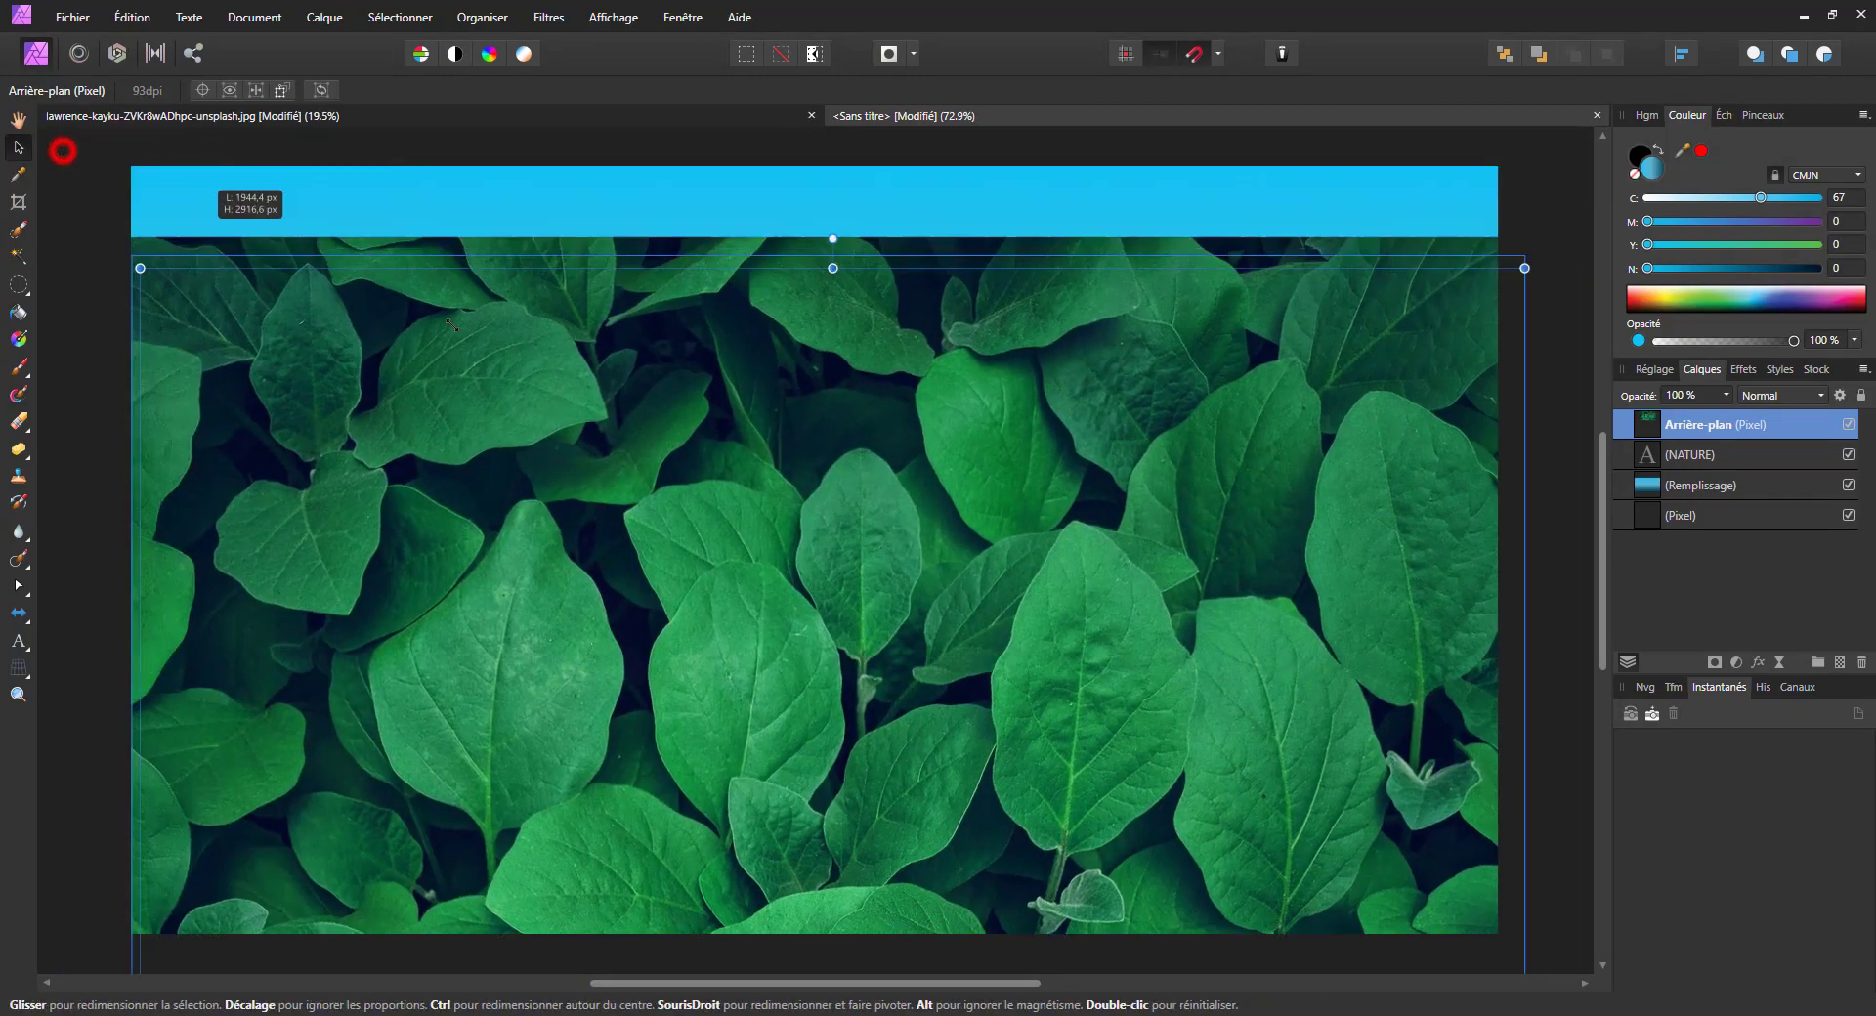
pyautogui.moveTo(938, 884); pyautogui.dragTo(527, 248)
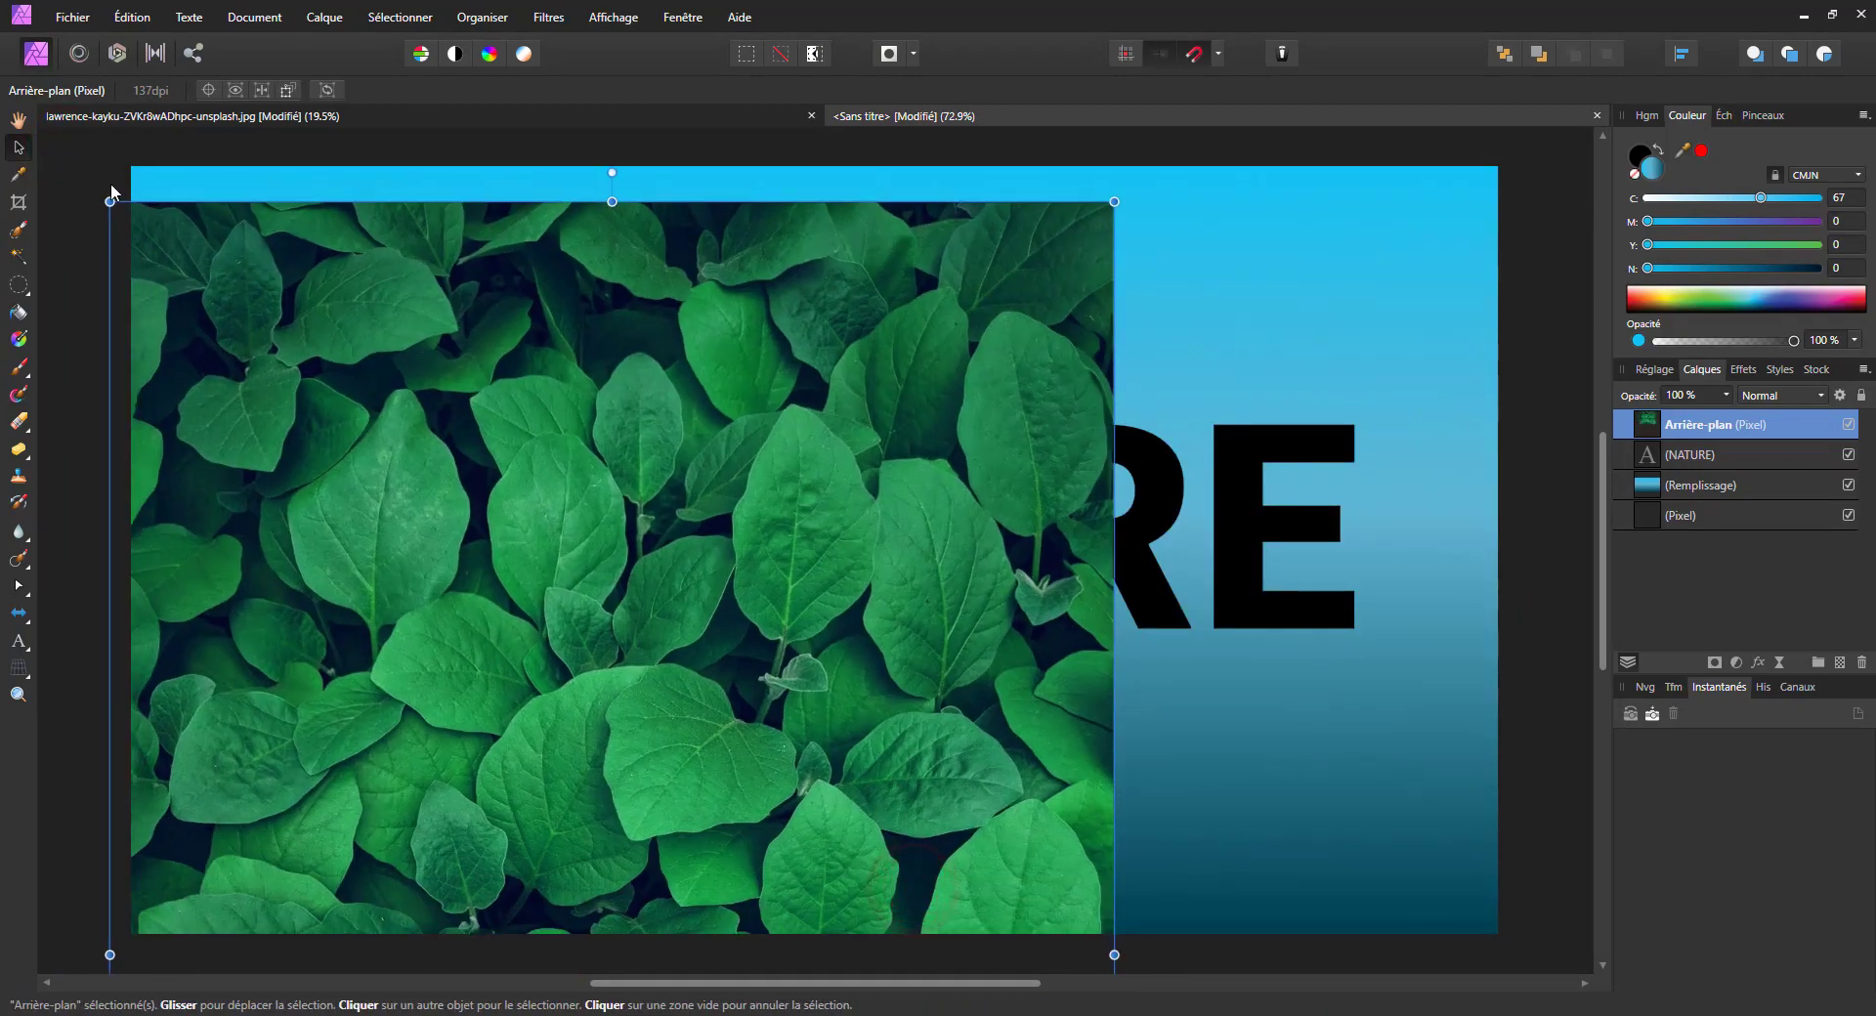
pyautogui.moveTo(100, 199); pyautogui.dragTo(75, 199)
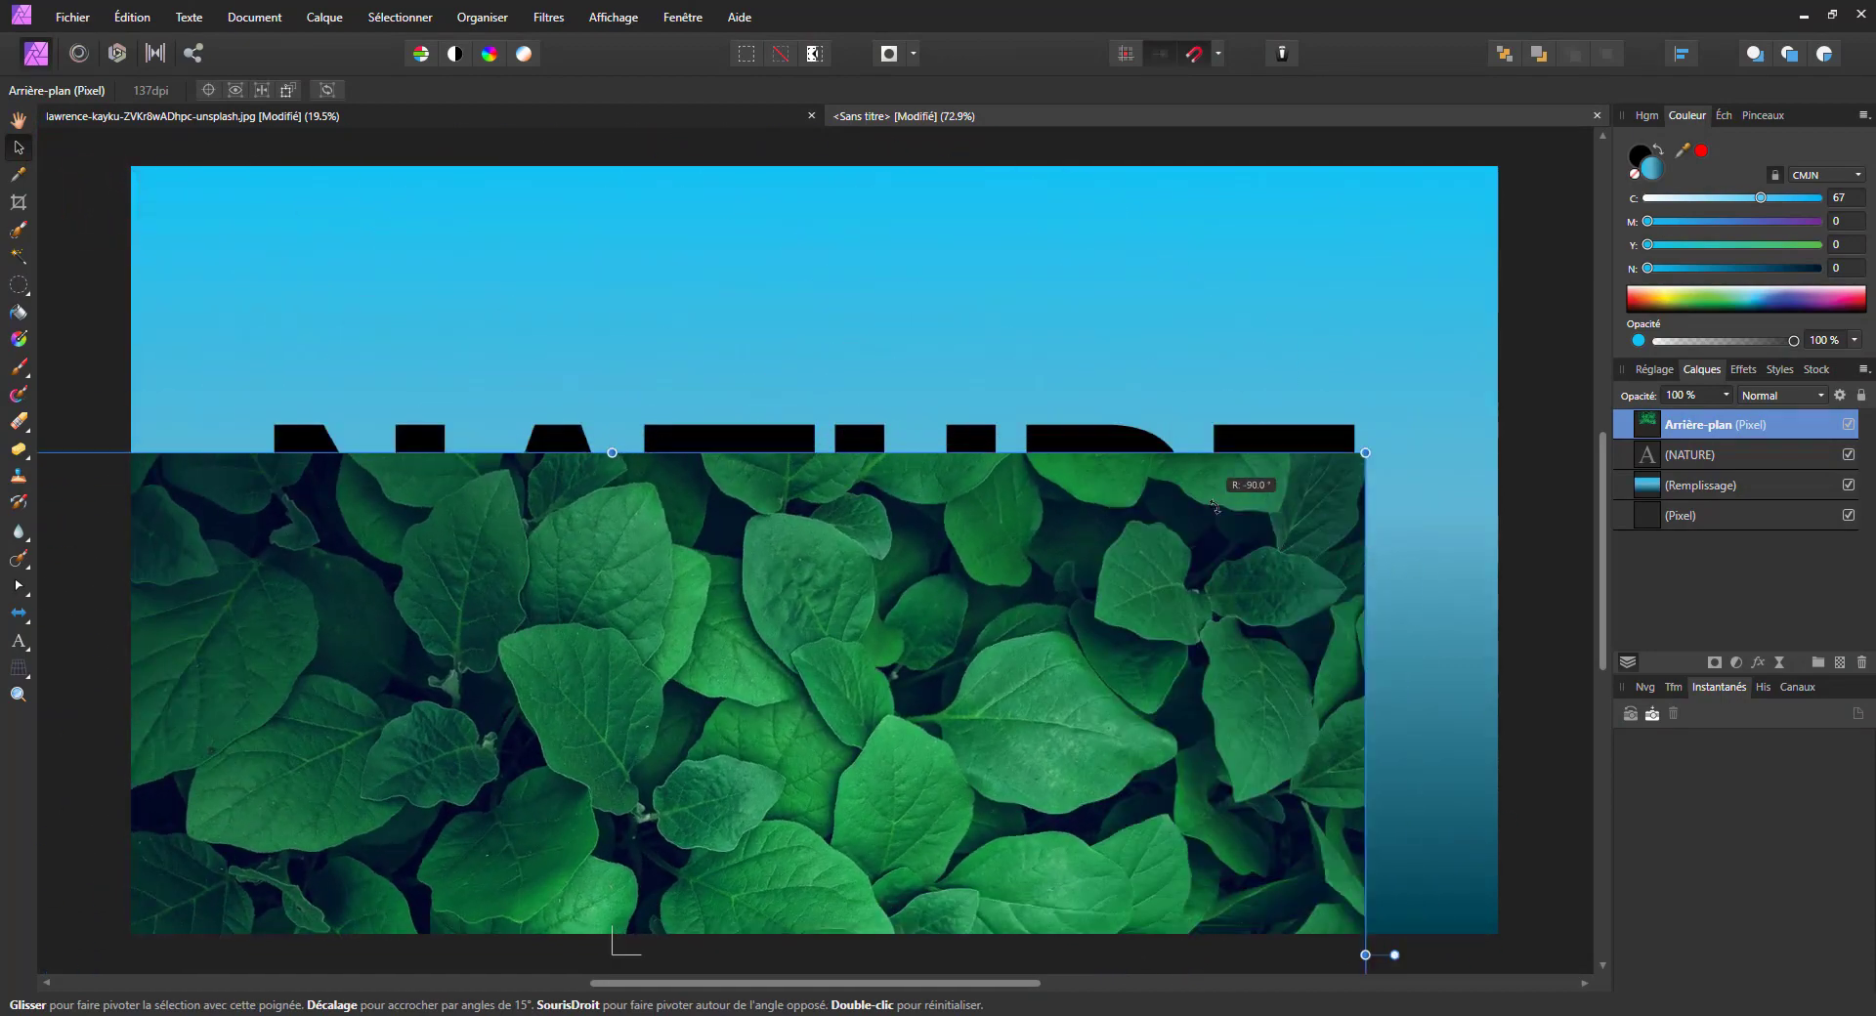
pyautogui.moveTo(1019, 619); pyautogui.dragTo(1433, 362)
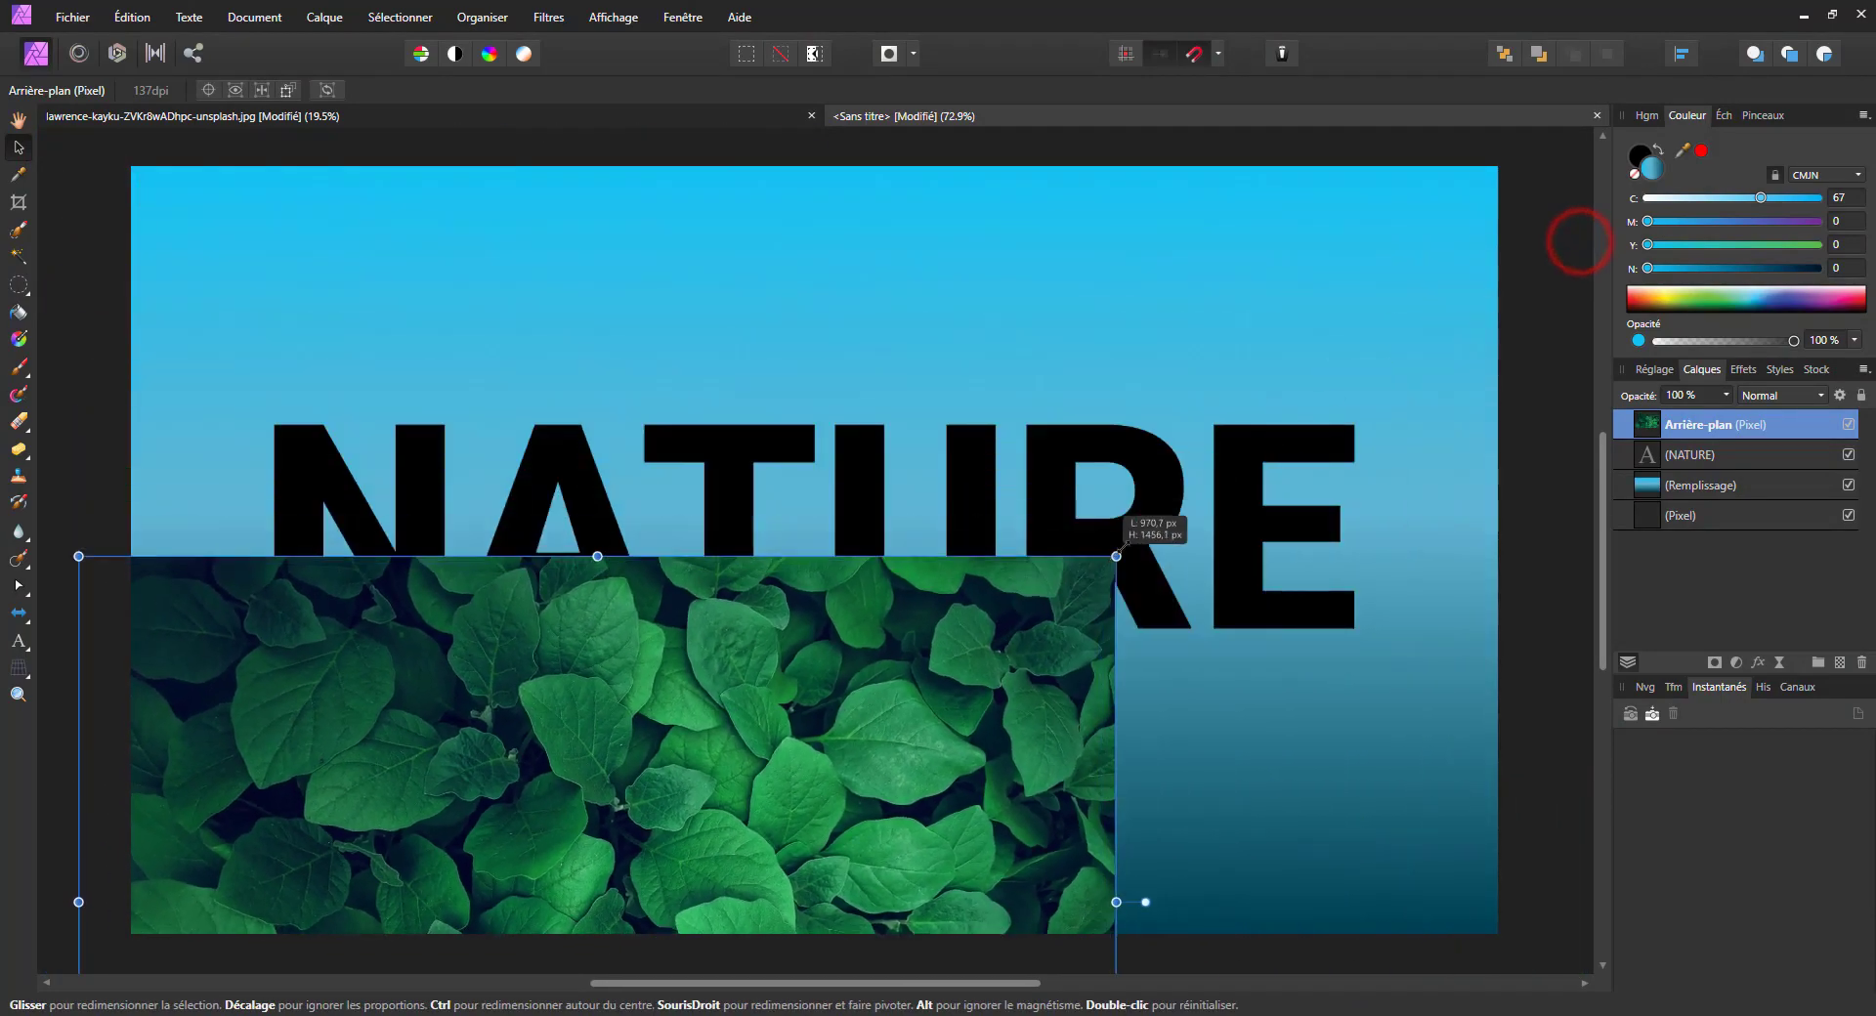
pyautogui.moveTo(1585, 242); pyautogui.dragTo(1332, 431)
pyautogui.moveTo(1037, 608)
pyautogui.mouseDown()
pyautogui.moveTo(1174, 470)
pyautogui.moveTo(1150, 387)
pyautogui.mouseUp()
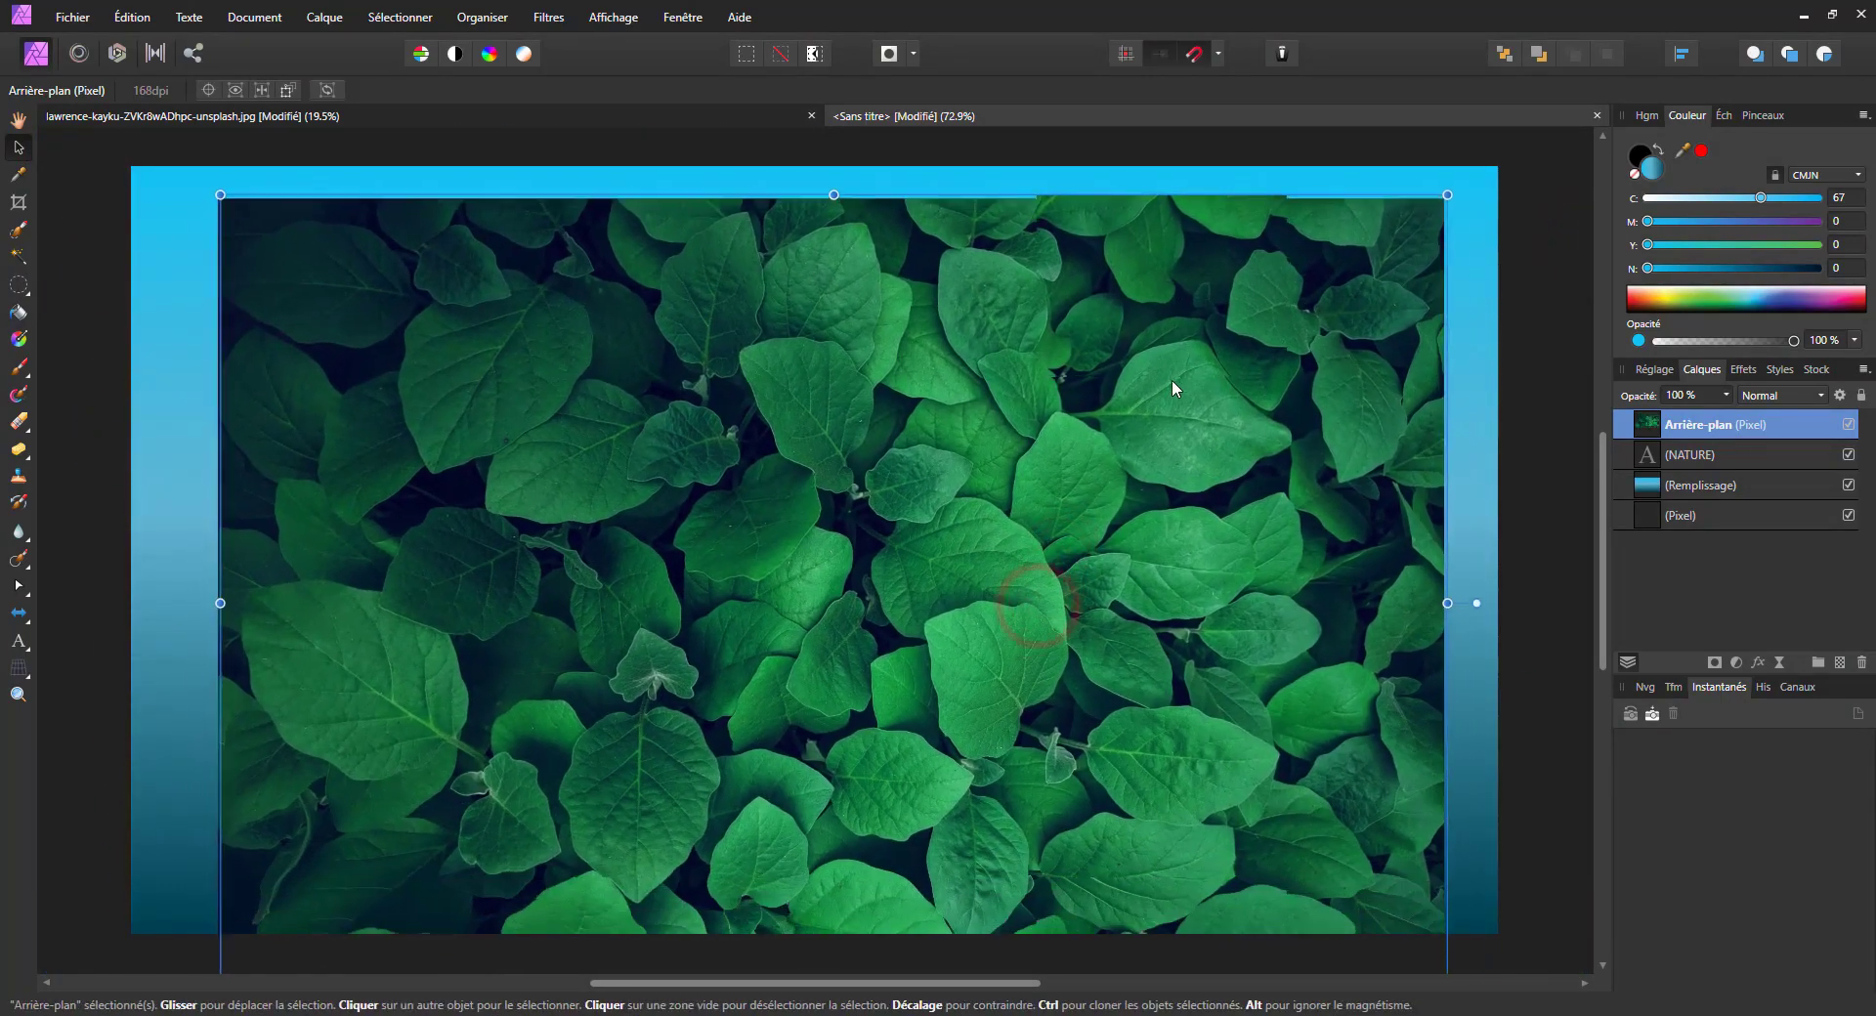
pyautogui.moveTo(1649, 435)
pyautogui.mouseDown()
pyautogui.moveTo(1658, 472)
pyautogui.moveTo(1652, 422)
pyautogui.moveTo(1655, 452)
pyautogui.moveTo(1664, 432)
pyautogui.mouseUp()
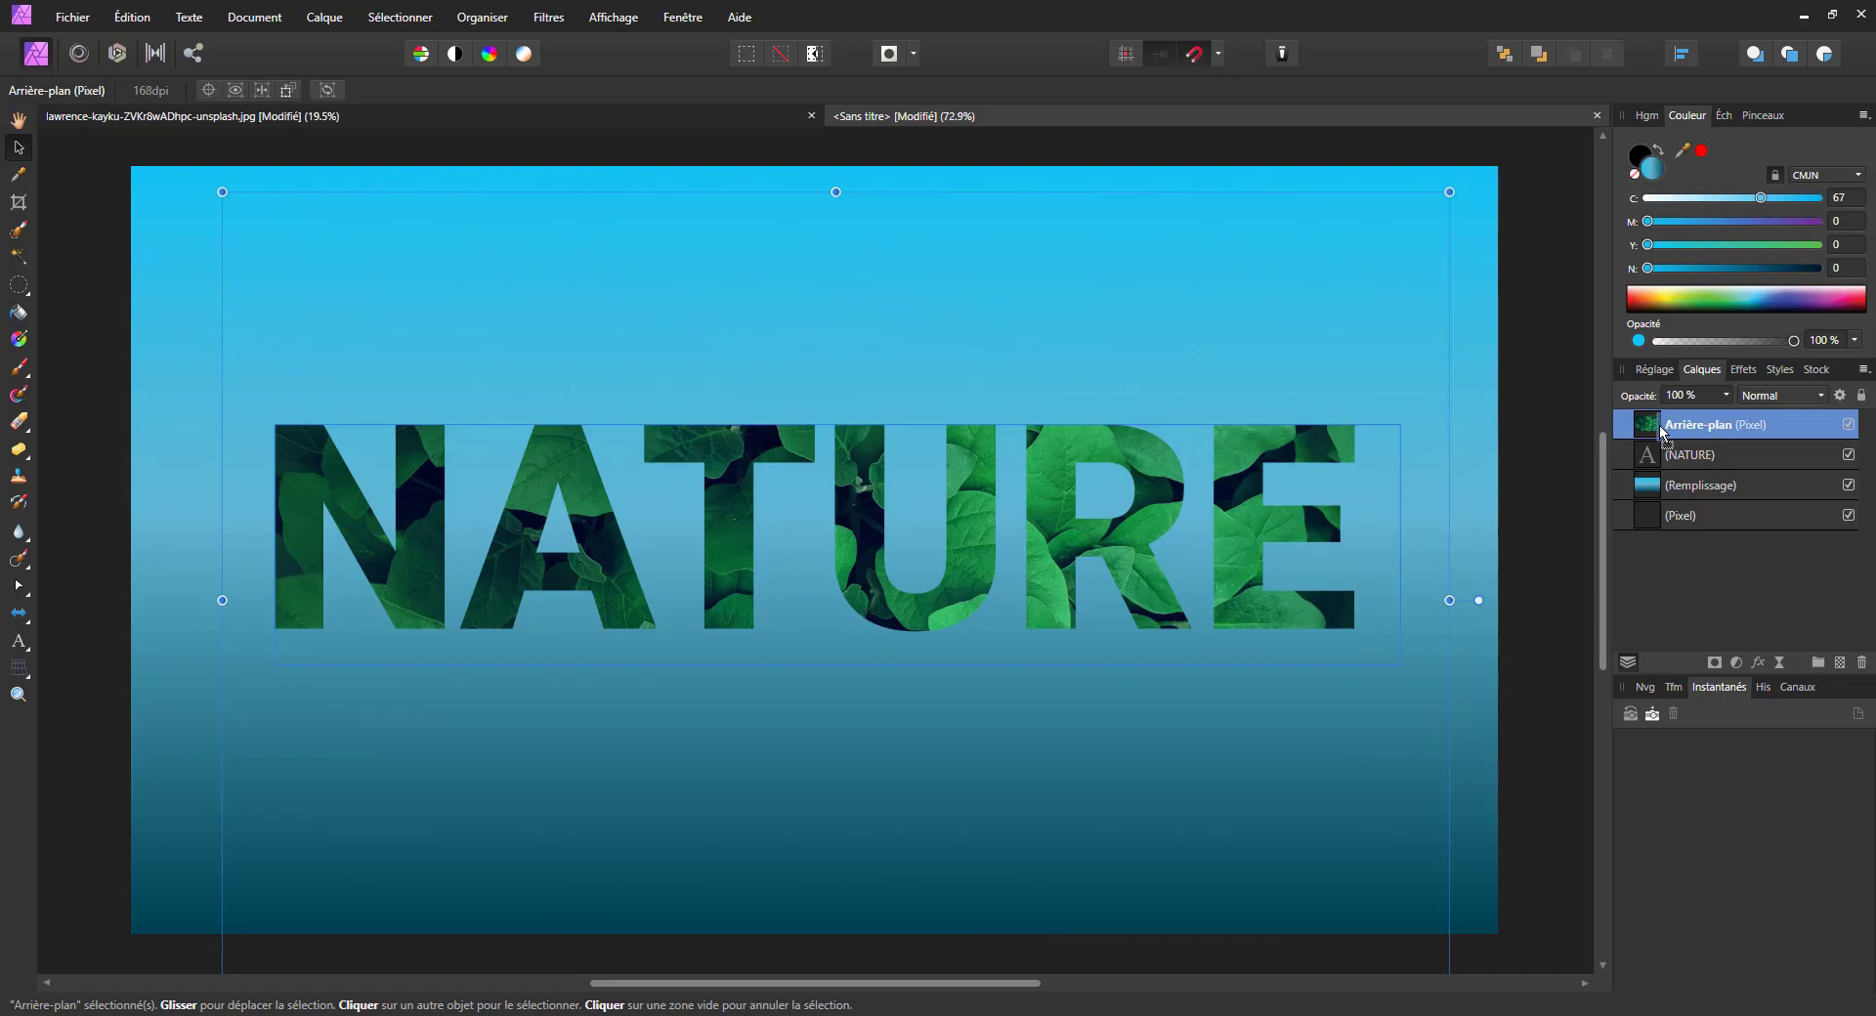
# Step: Nest NATURE inside the Arrière-plan leaf layer and expand the group to check it
pyautogui.moveTo(1664, 432); pyautogui.dragTo(1664, 430)
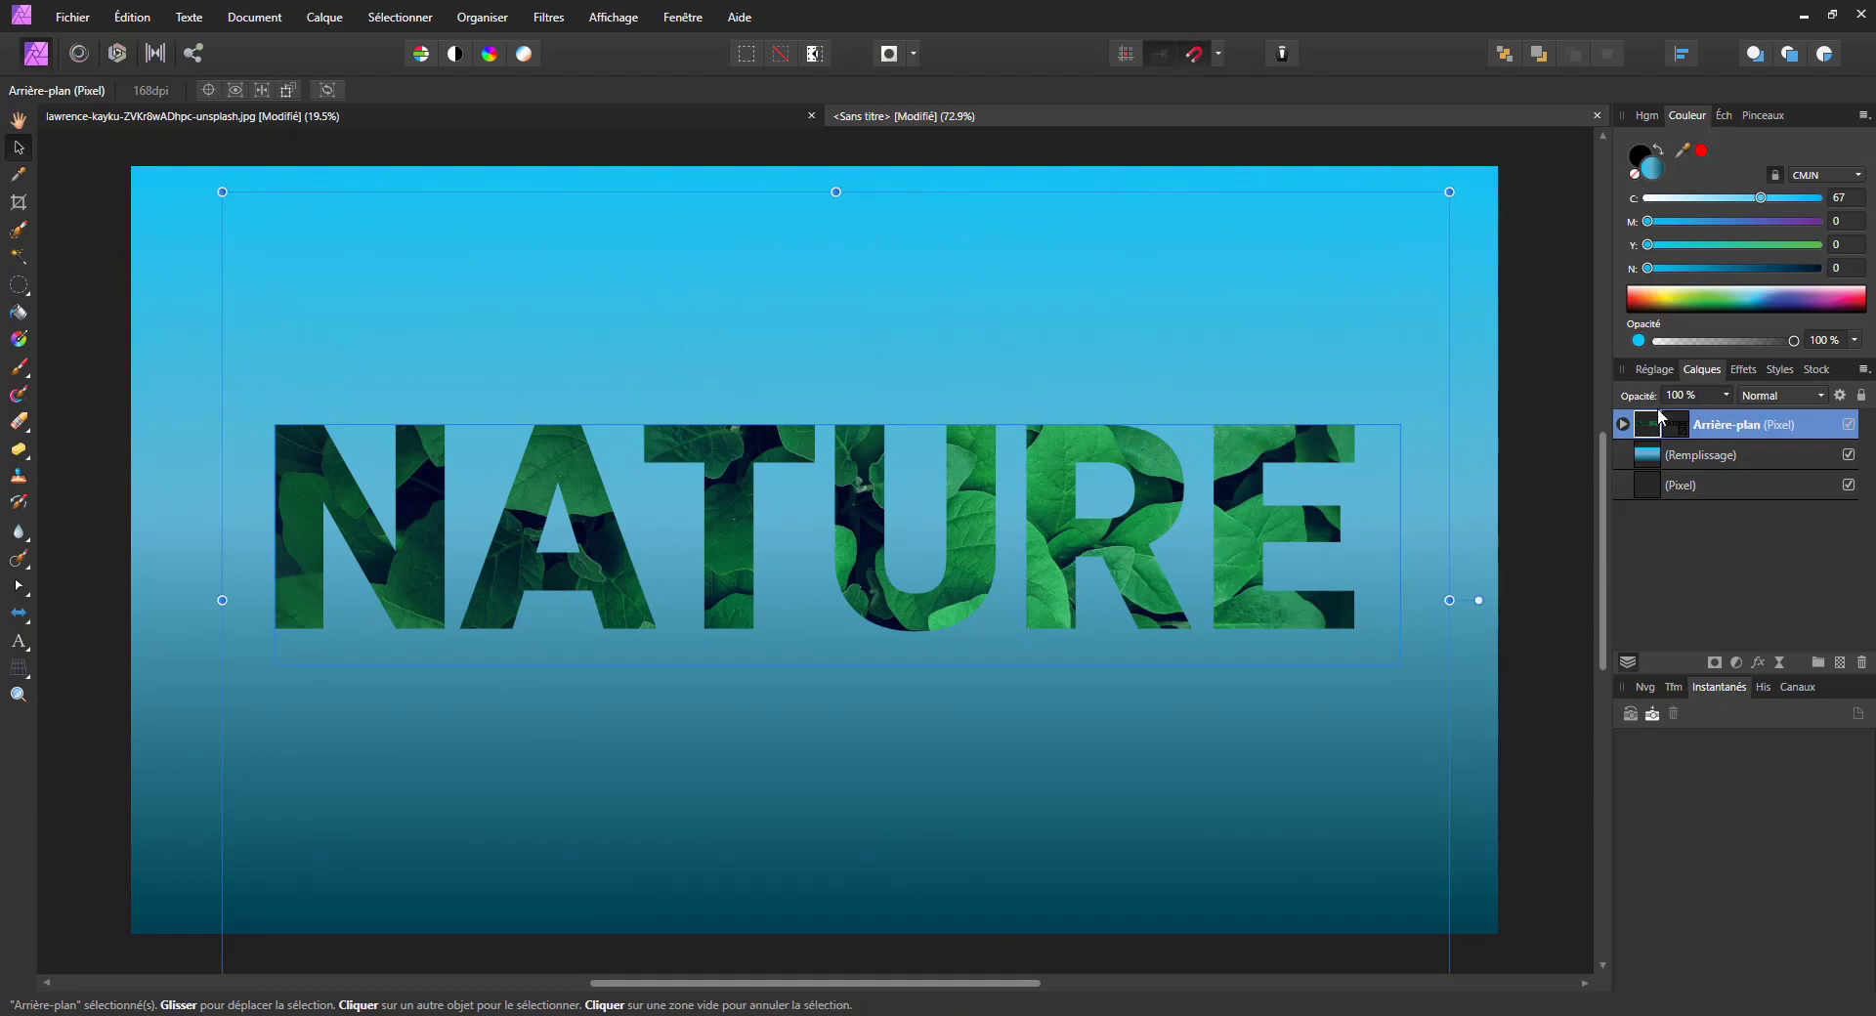
pyautogui.click(1622, 424)
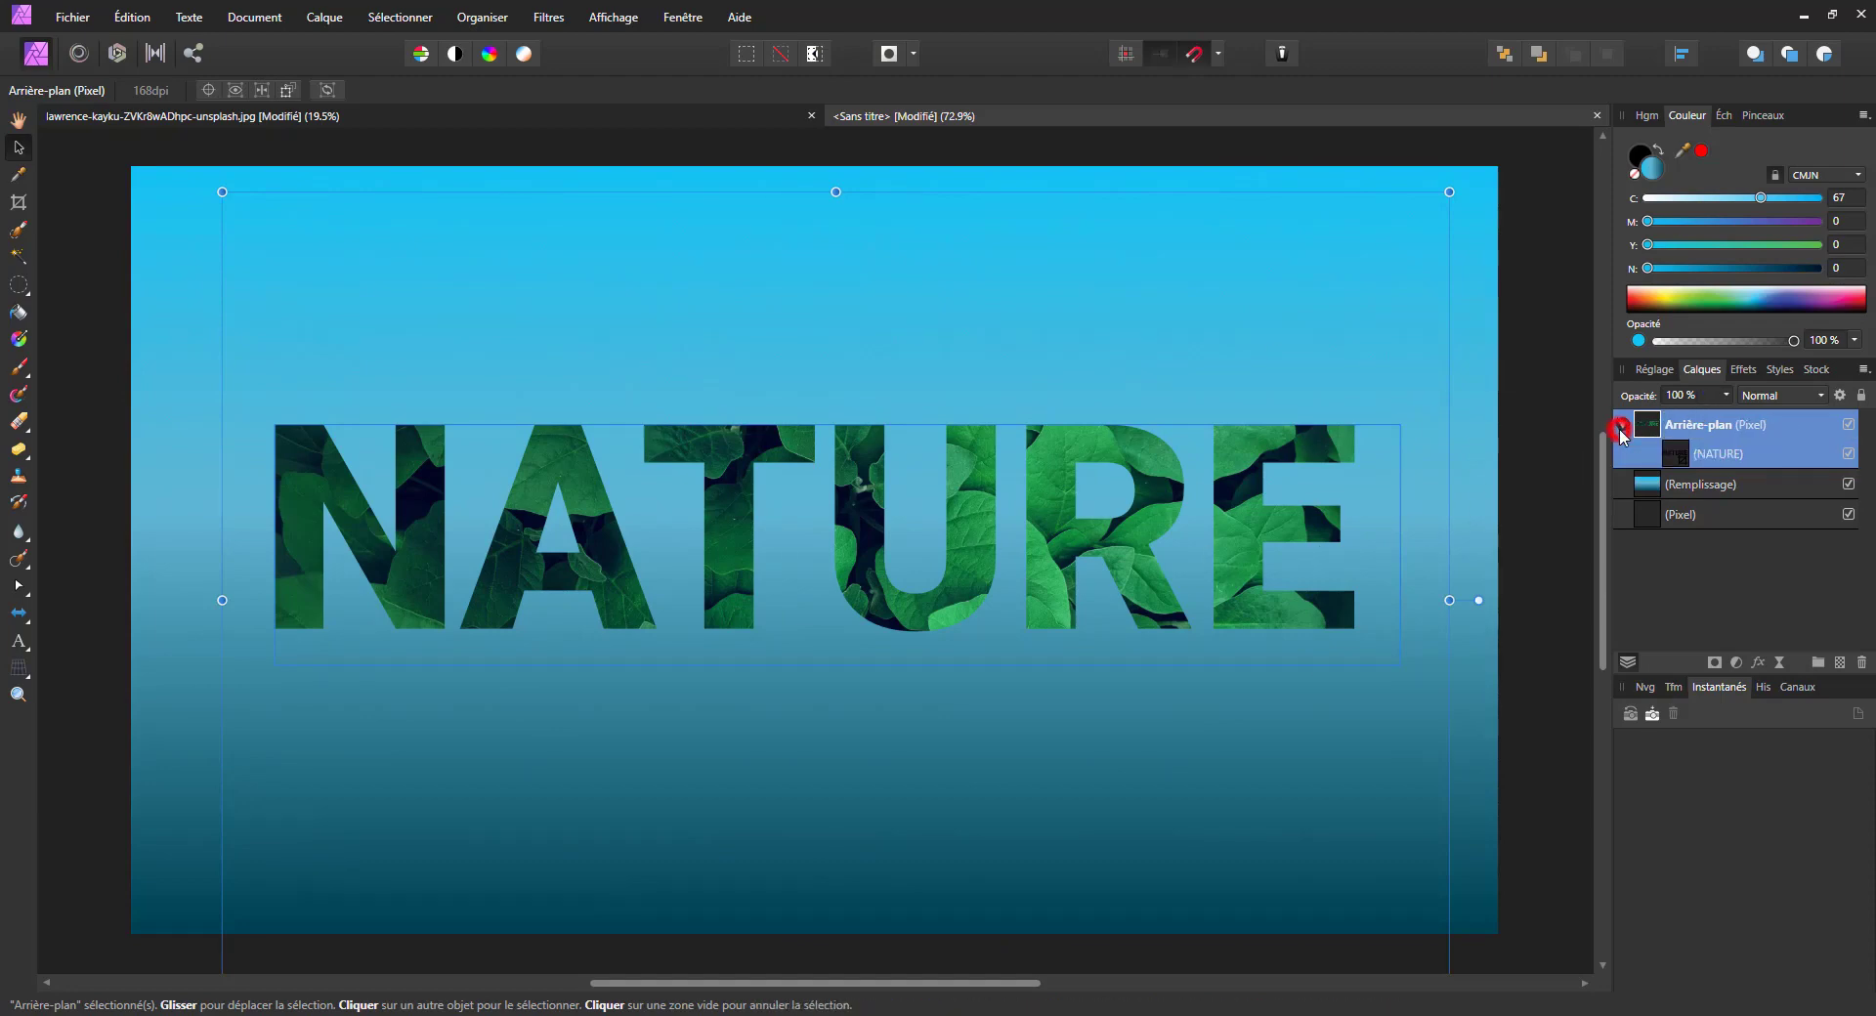
pyautogui.click(1848, 454)
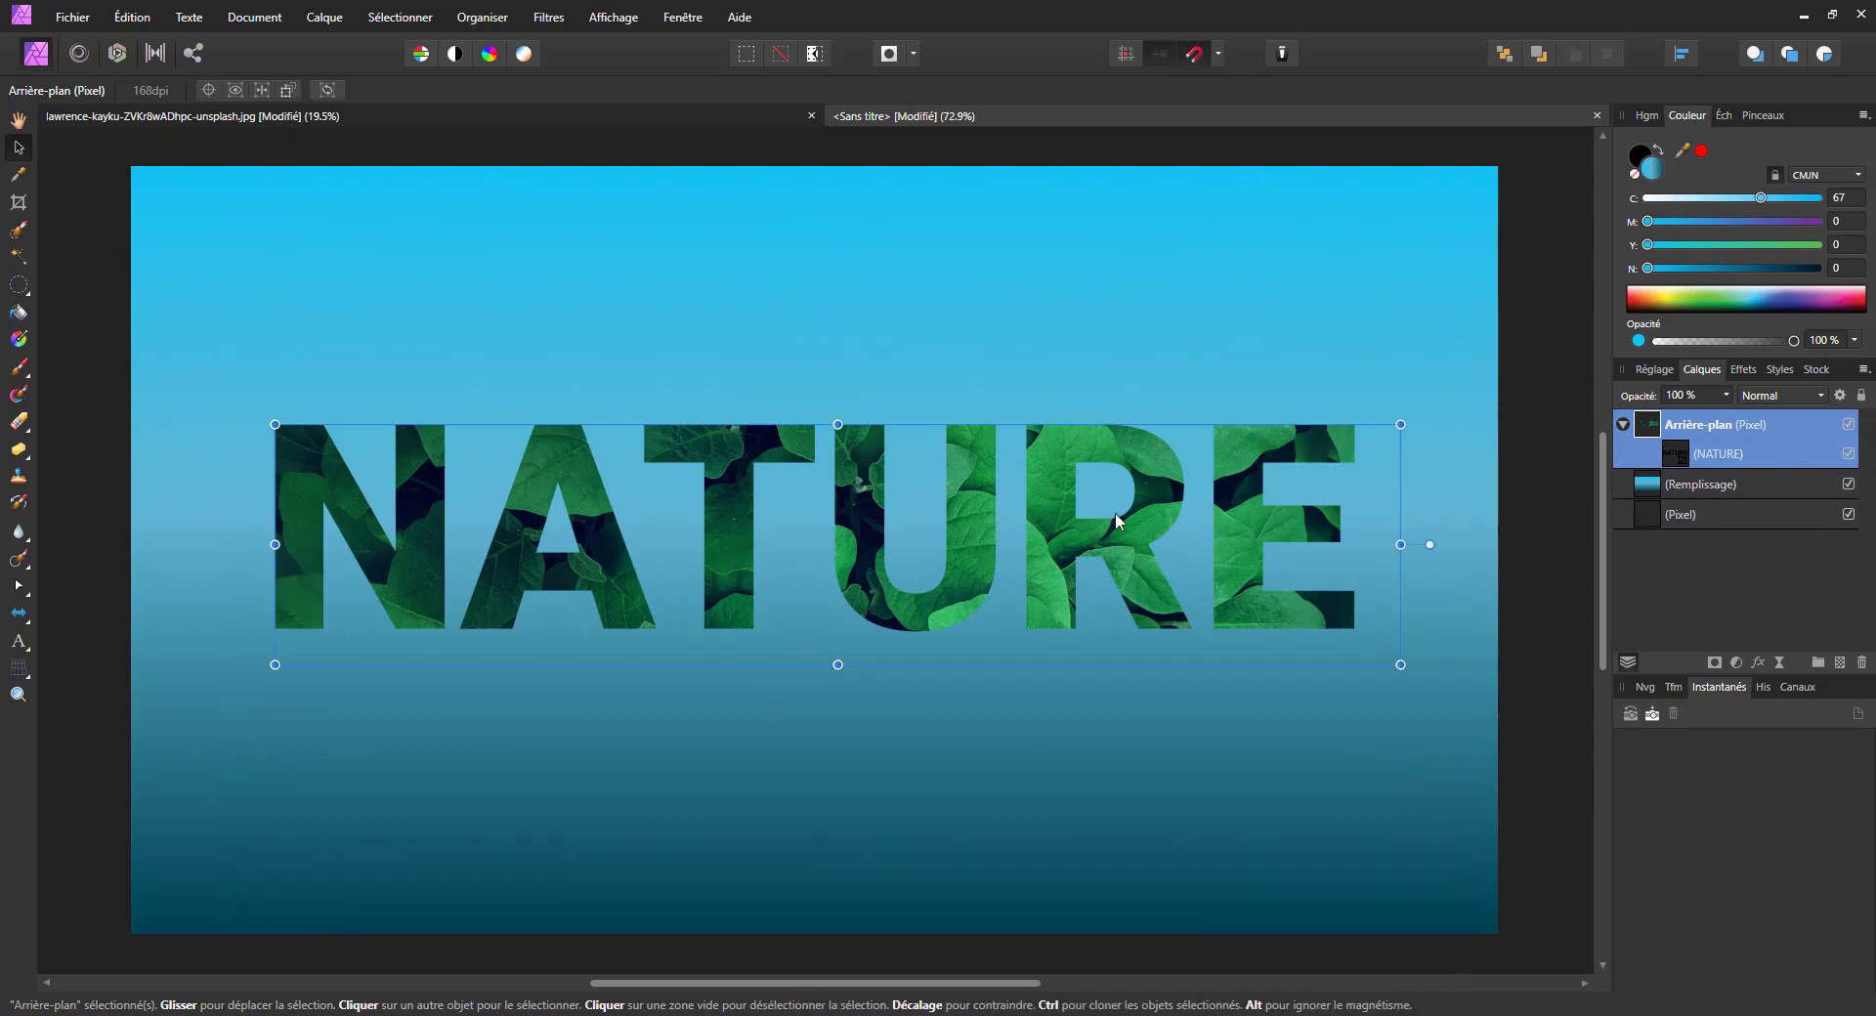
pyautogui.doubleClick(1699, 425)
pyautogui.click(1641, 422)
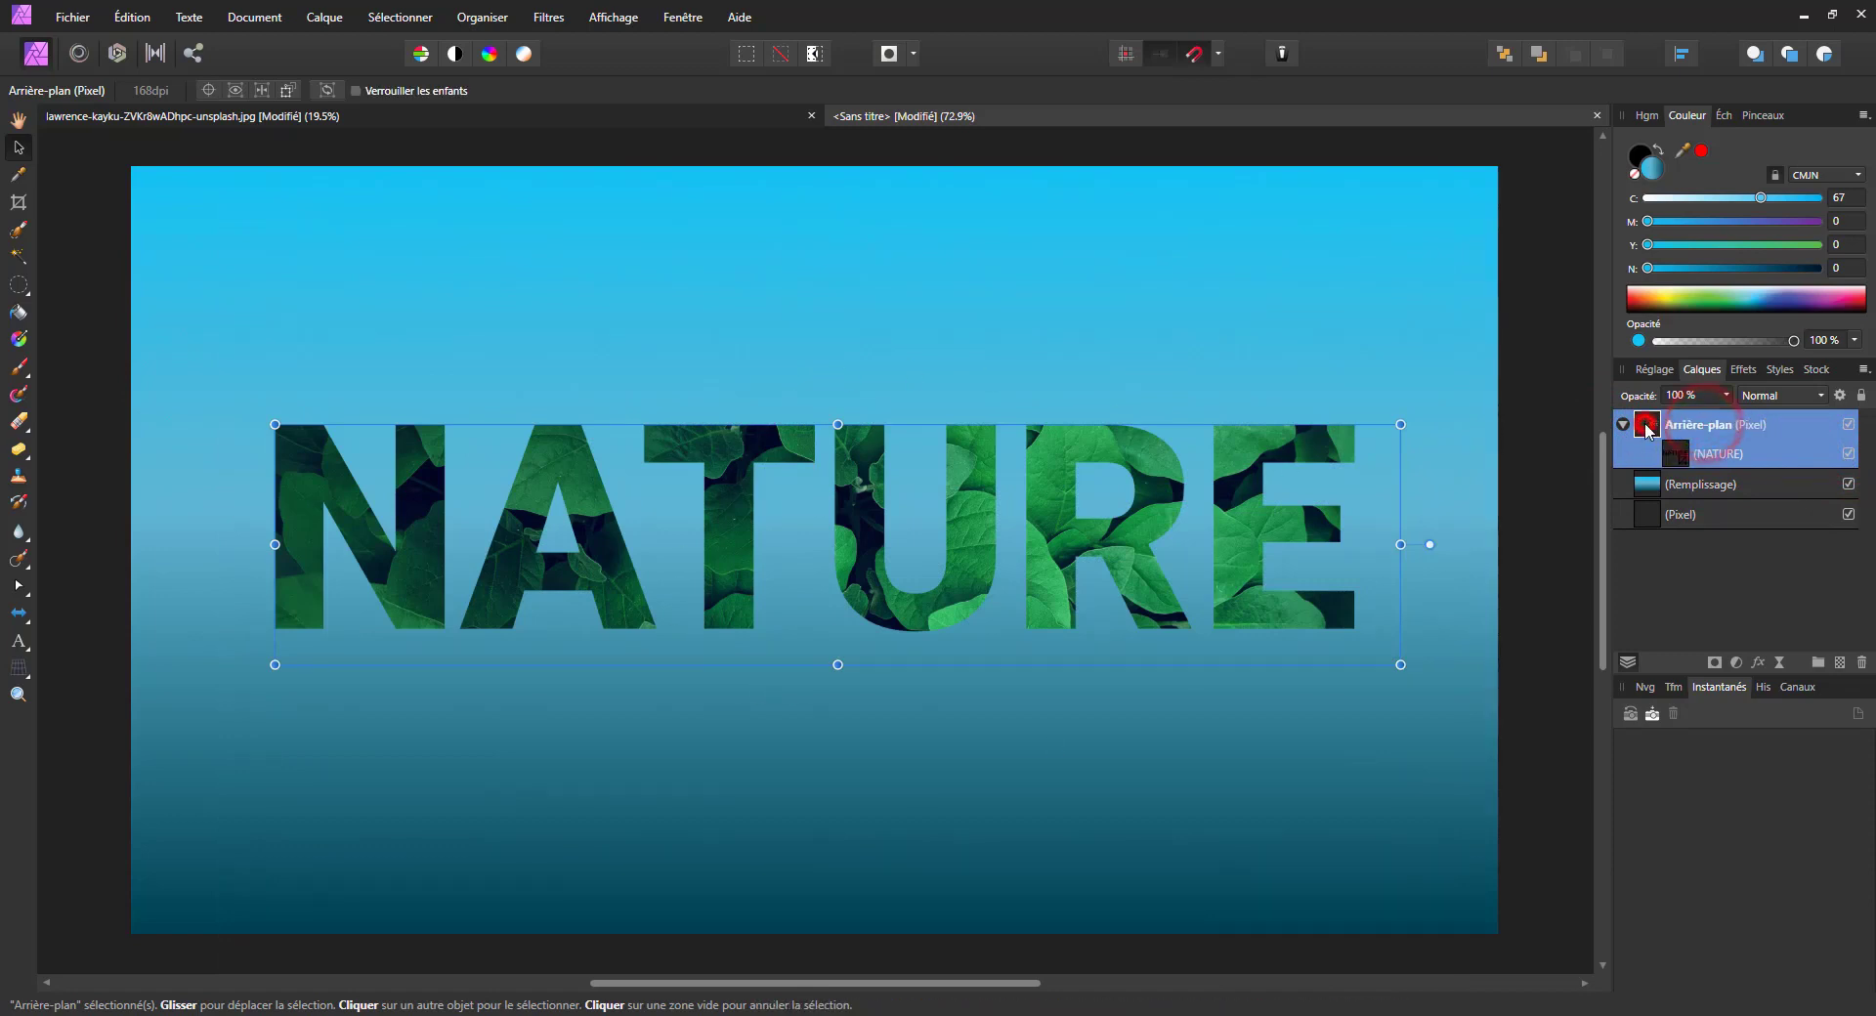
pyautogui.click(1684, 459)
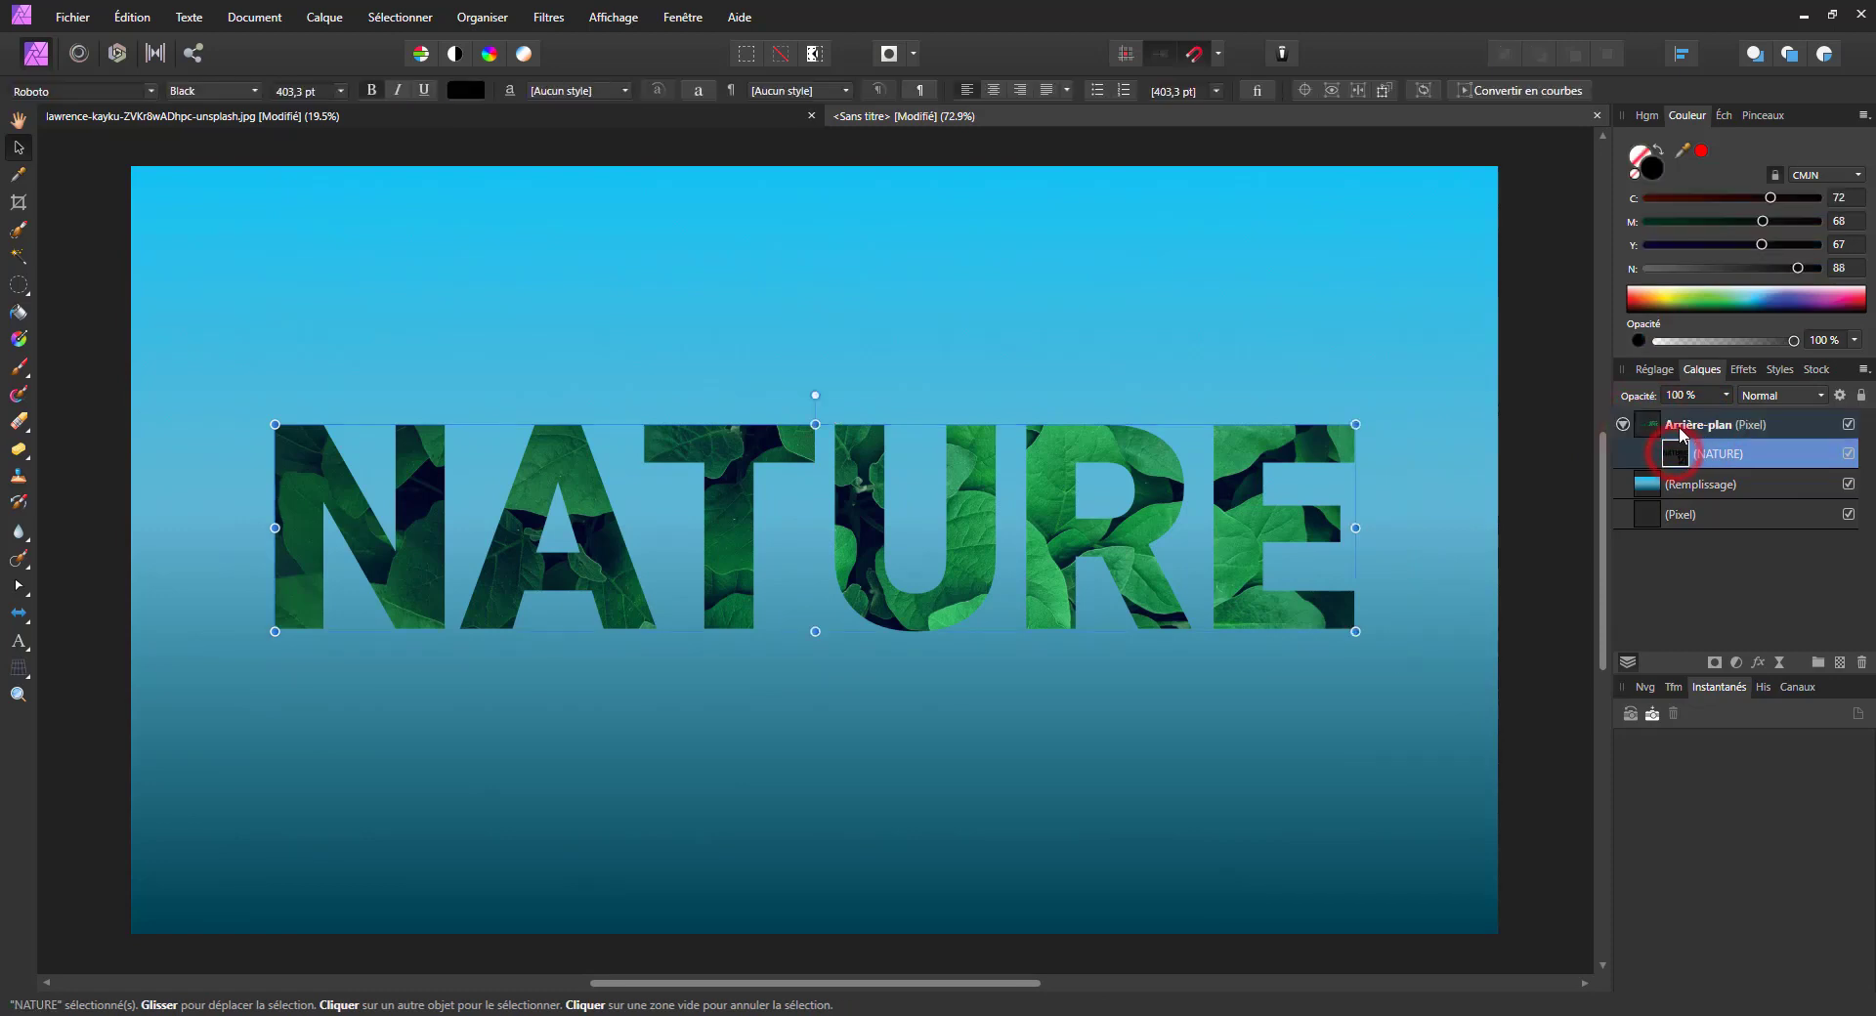
pyautogui.click(1685, 415)
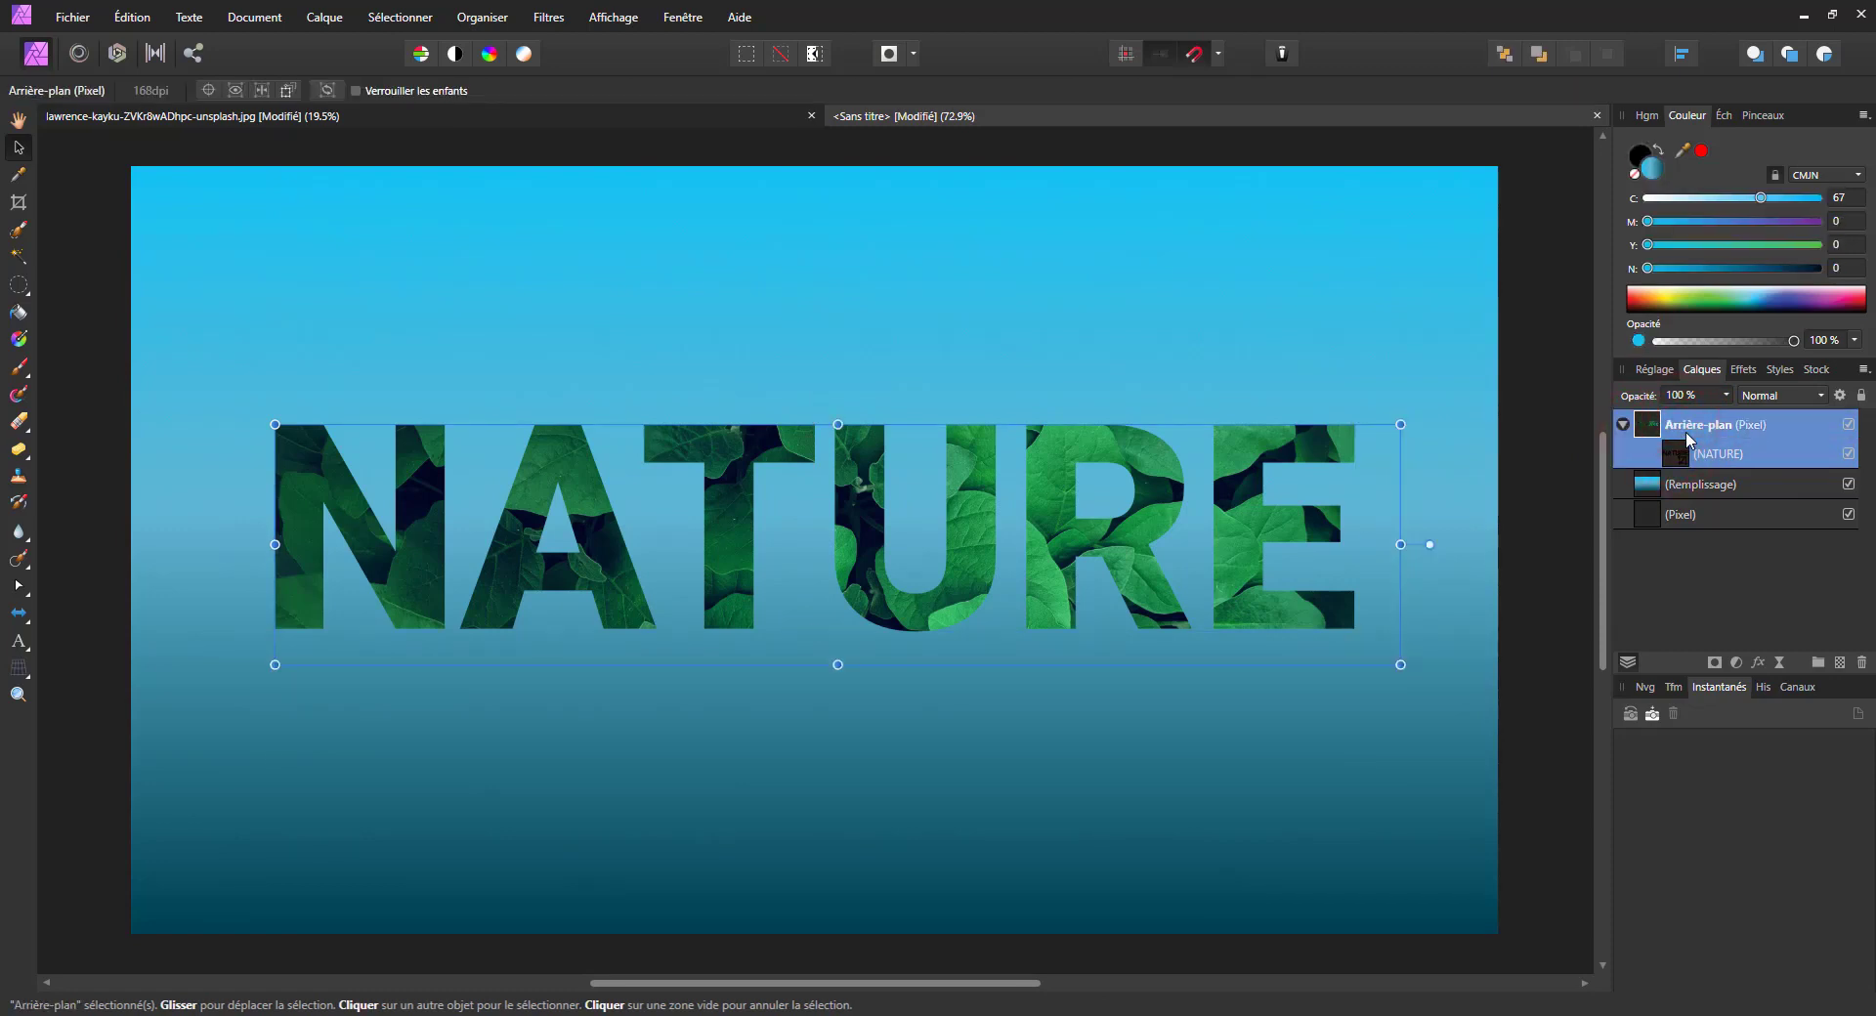
# Step: Duplicate the leaf photo layer and load the NATURE letters as a selection
pyautogui.hotkey('ctrl', 'j')
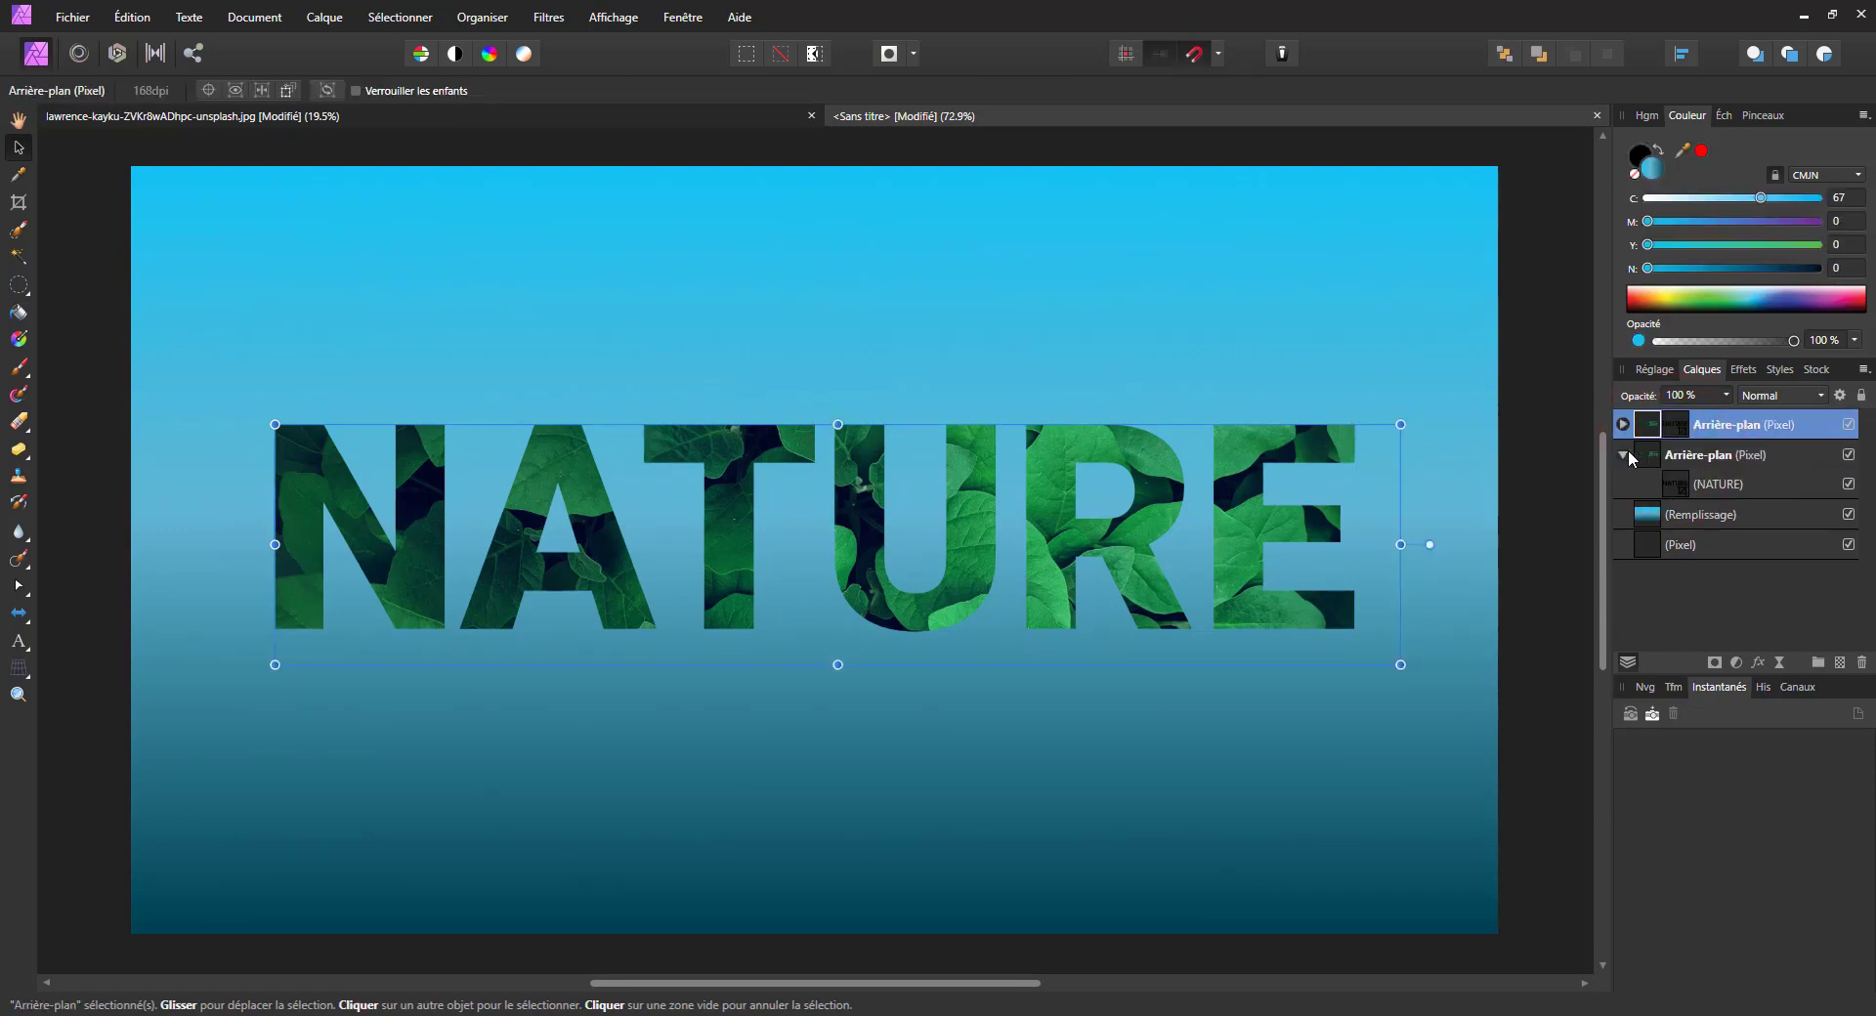
pyautogui.click(1623, 424)
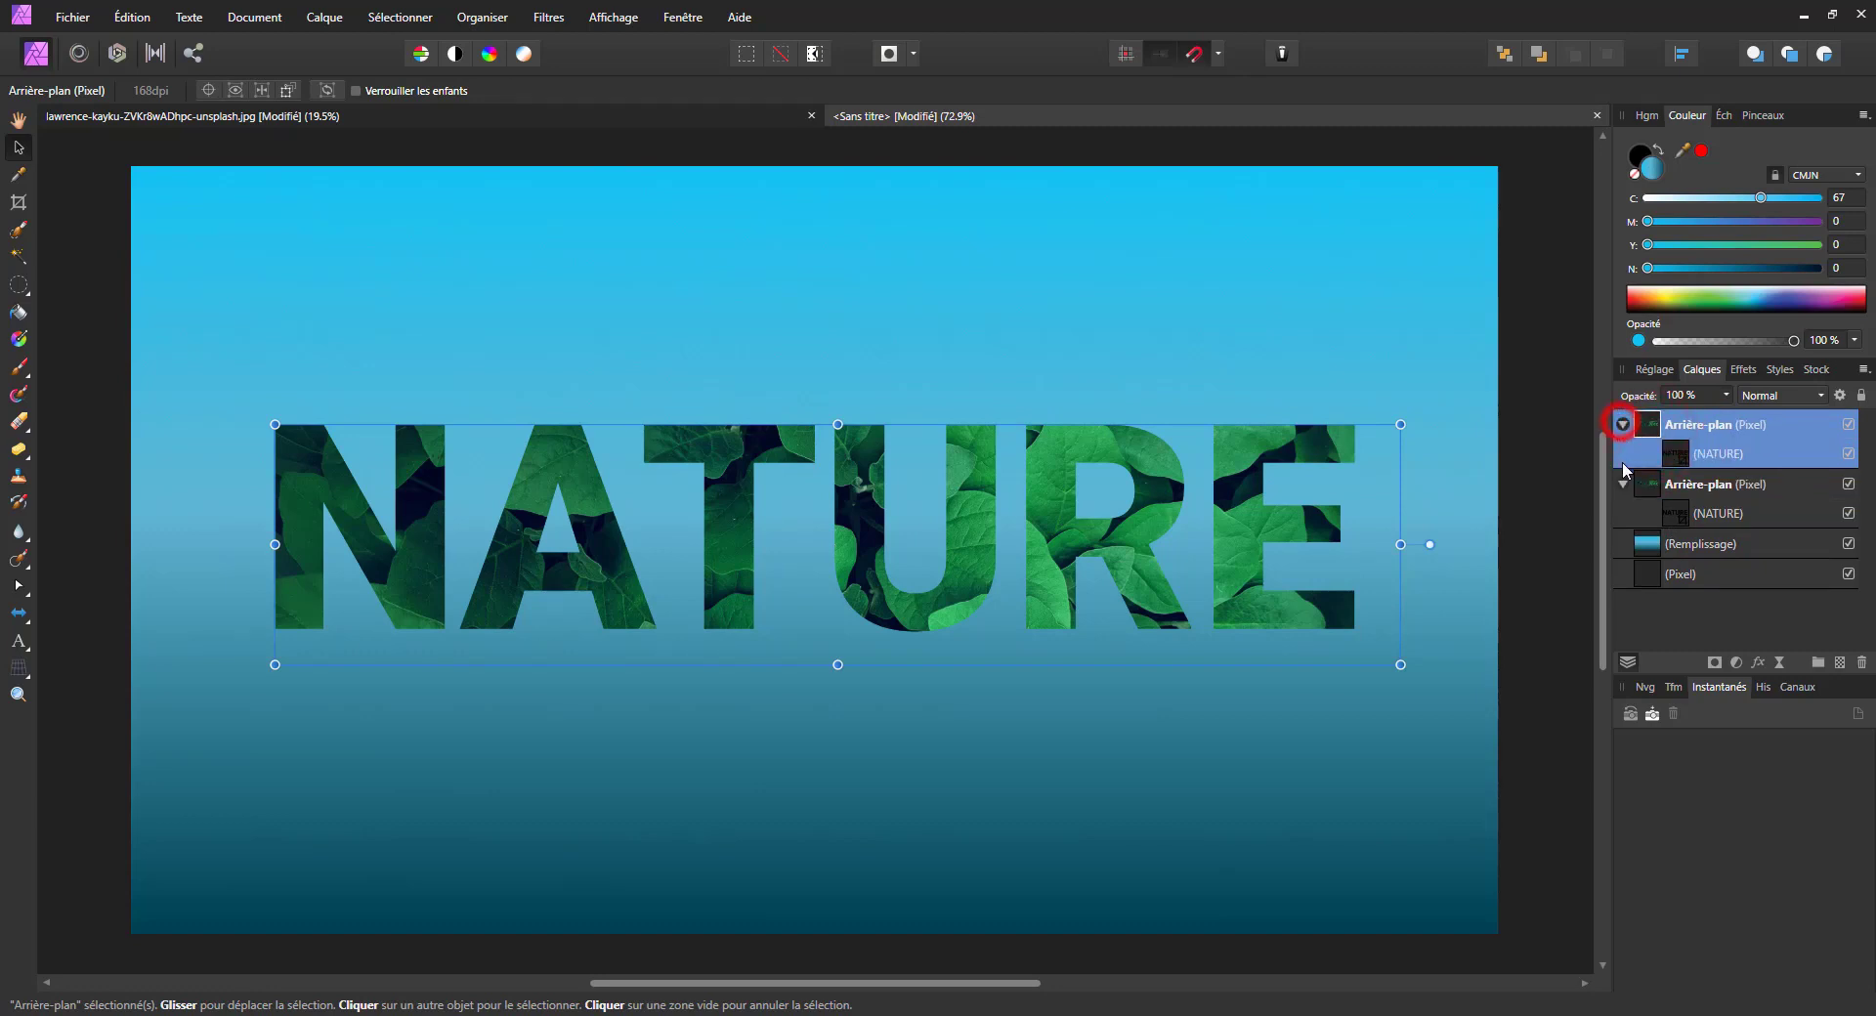
pyautogui.click(1623, 483)
pyautogui.keyDown('ctrl'); pyautogui.click(1676, 455); pyautogui.keyUp('ctrl')
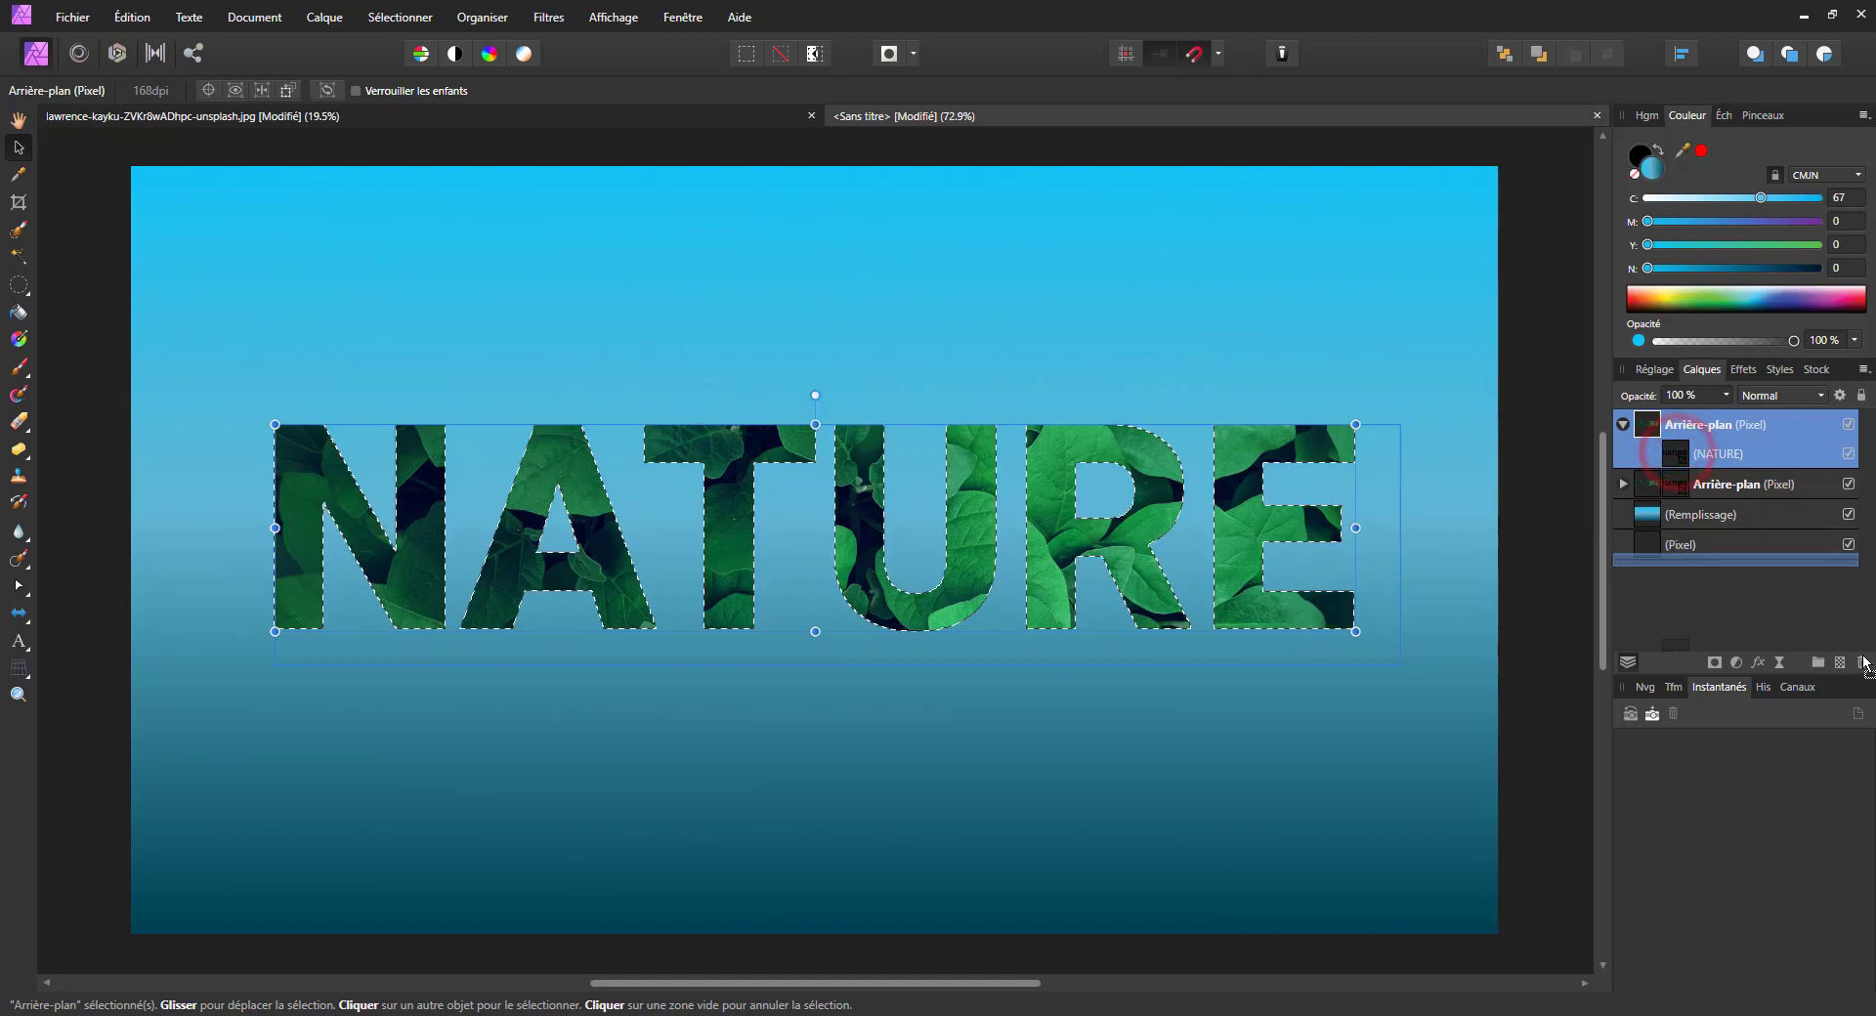
pyautogui.press('Delete')
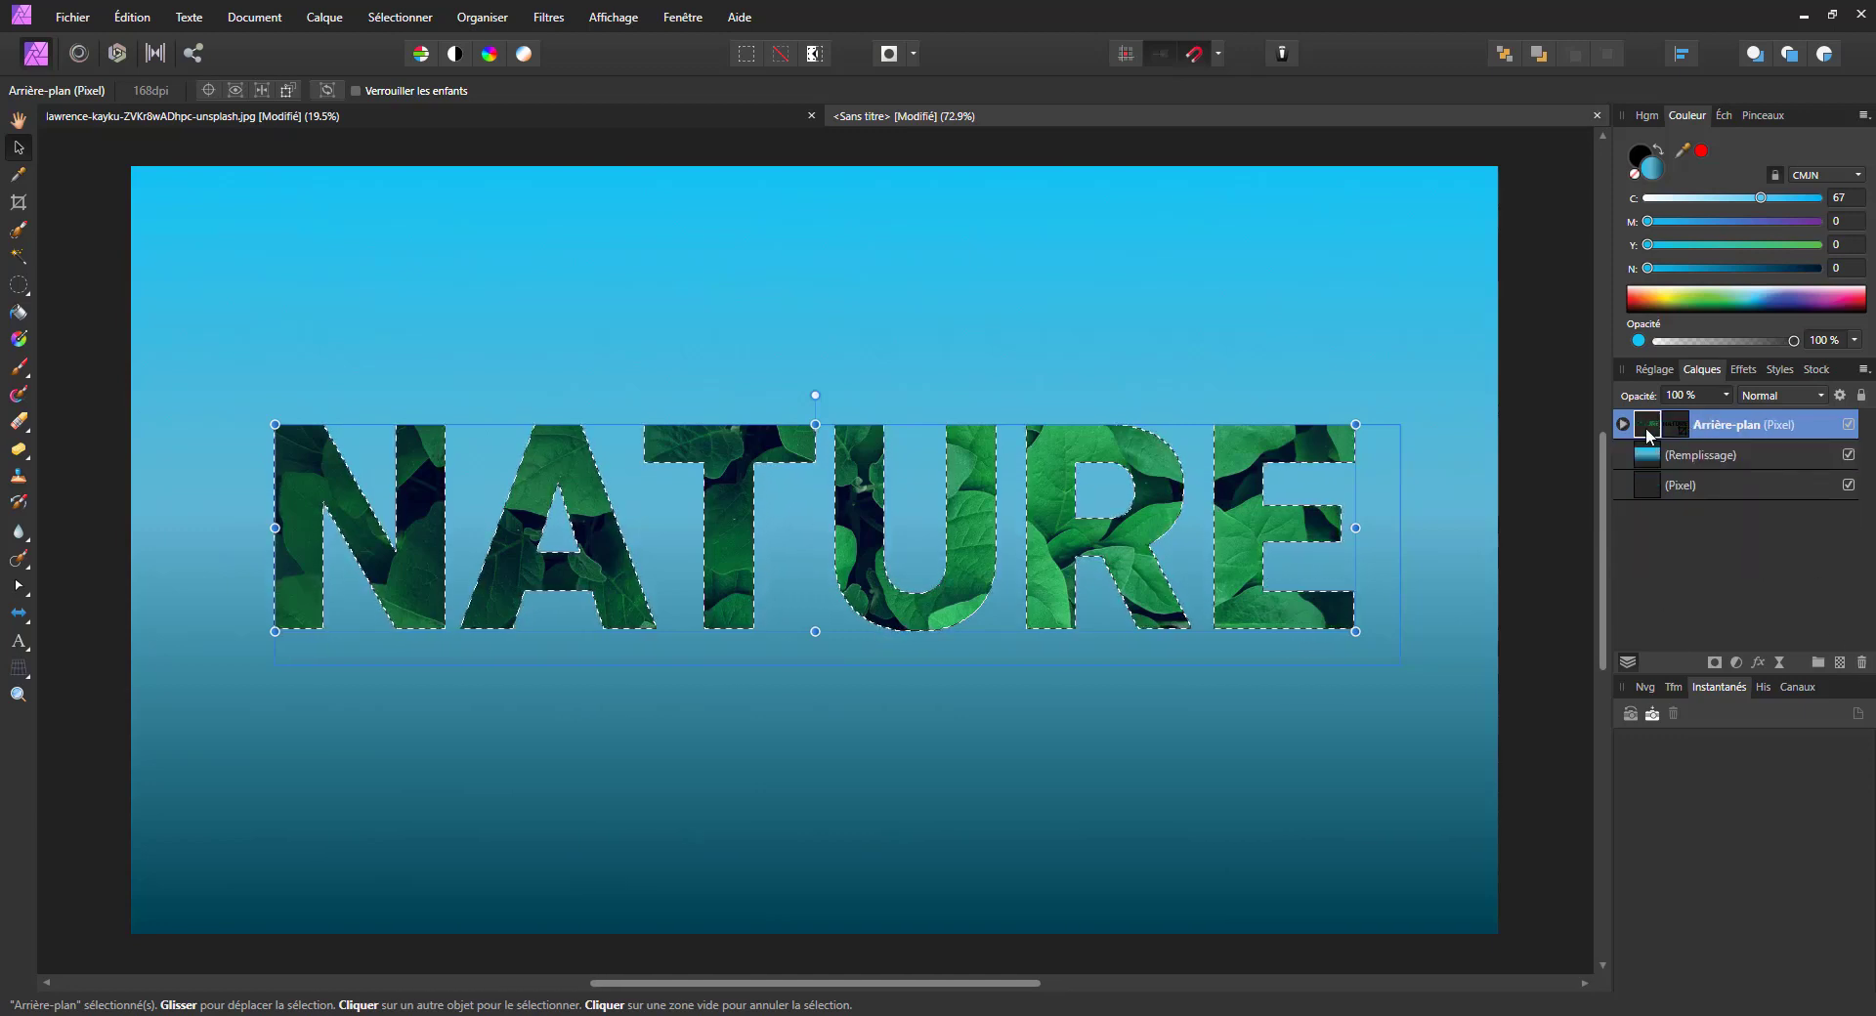
pyautogui.hotkey('ctrl', 'z')
# Step: Delete the nested NATURE text from the duplicate and add a letter-shaped mask
pyautogui.click(1681, 455)
pyautogui.moveTo(1642, 435); pyautogui.dragTo(1642, 471)
pyautogui.click(1623, 424)
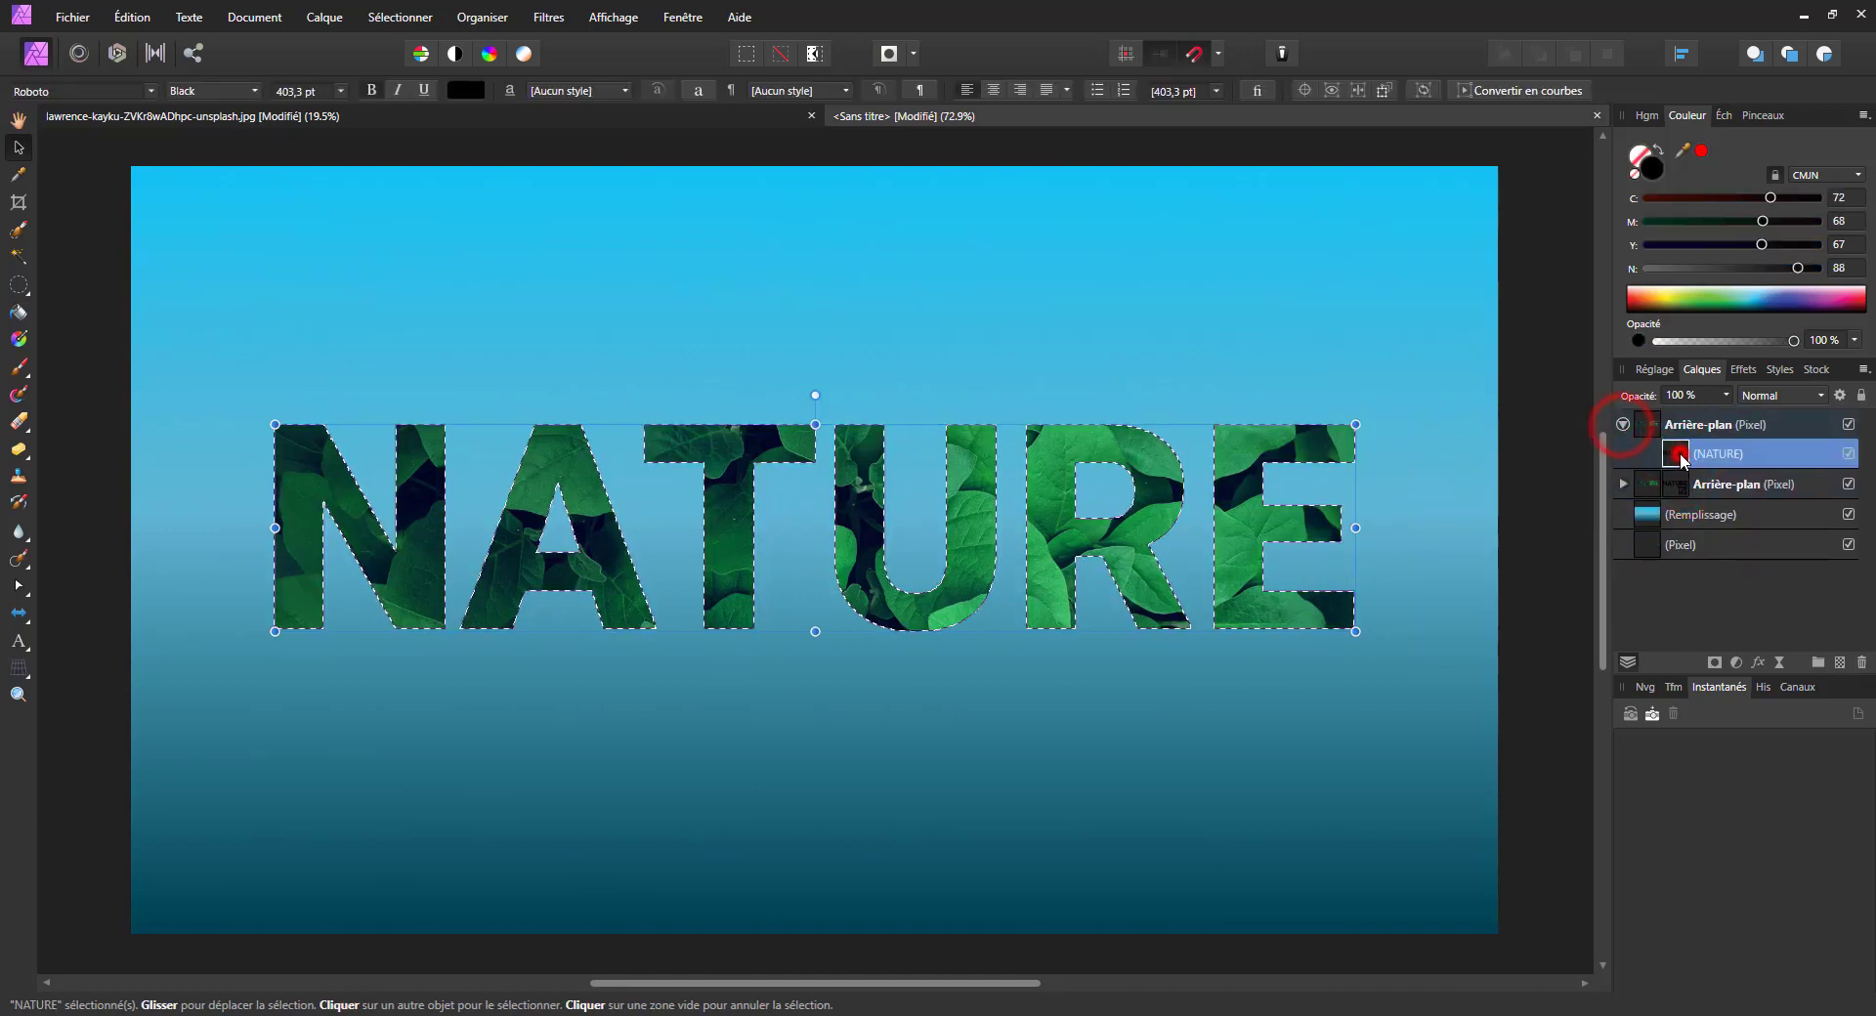
pyautogui.click(1861, 663)
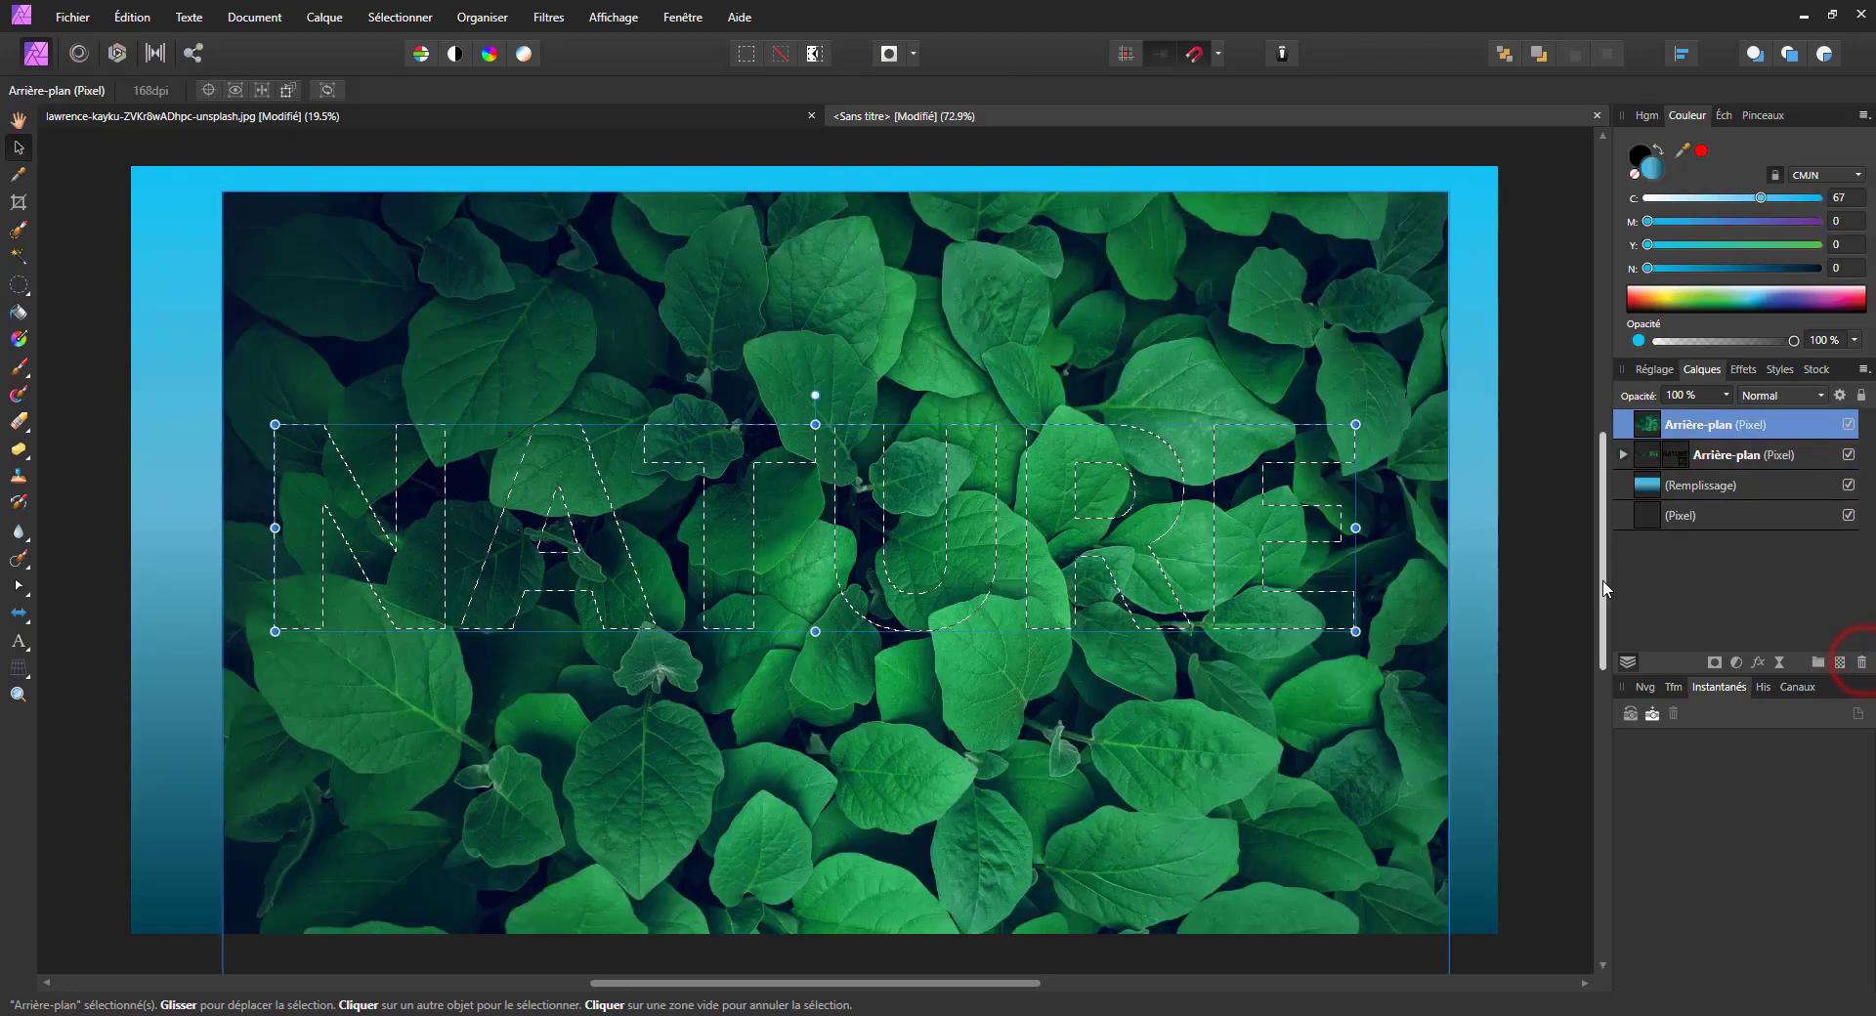
pyautogui.click(1715, 663)
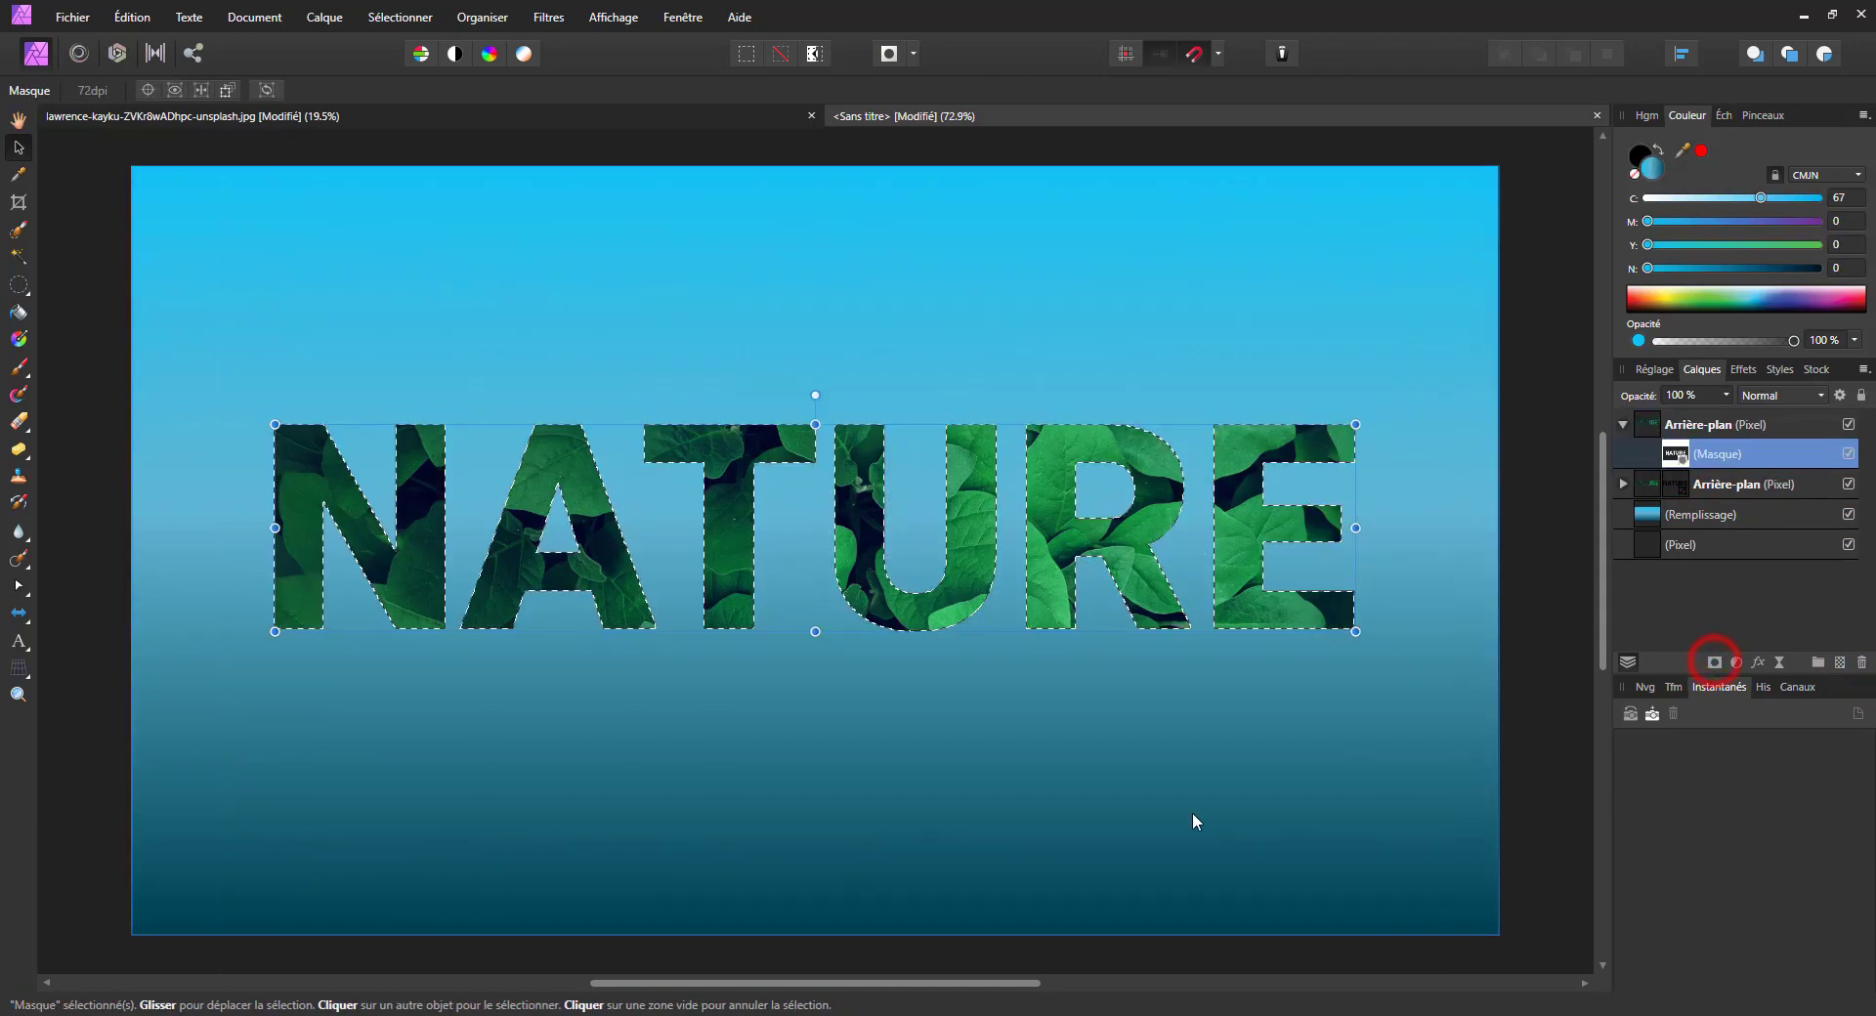
pyautogui.click(190, 291)
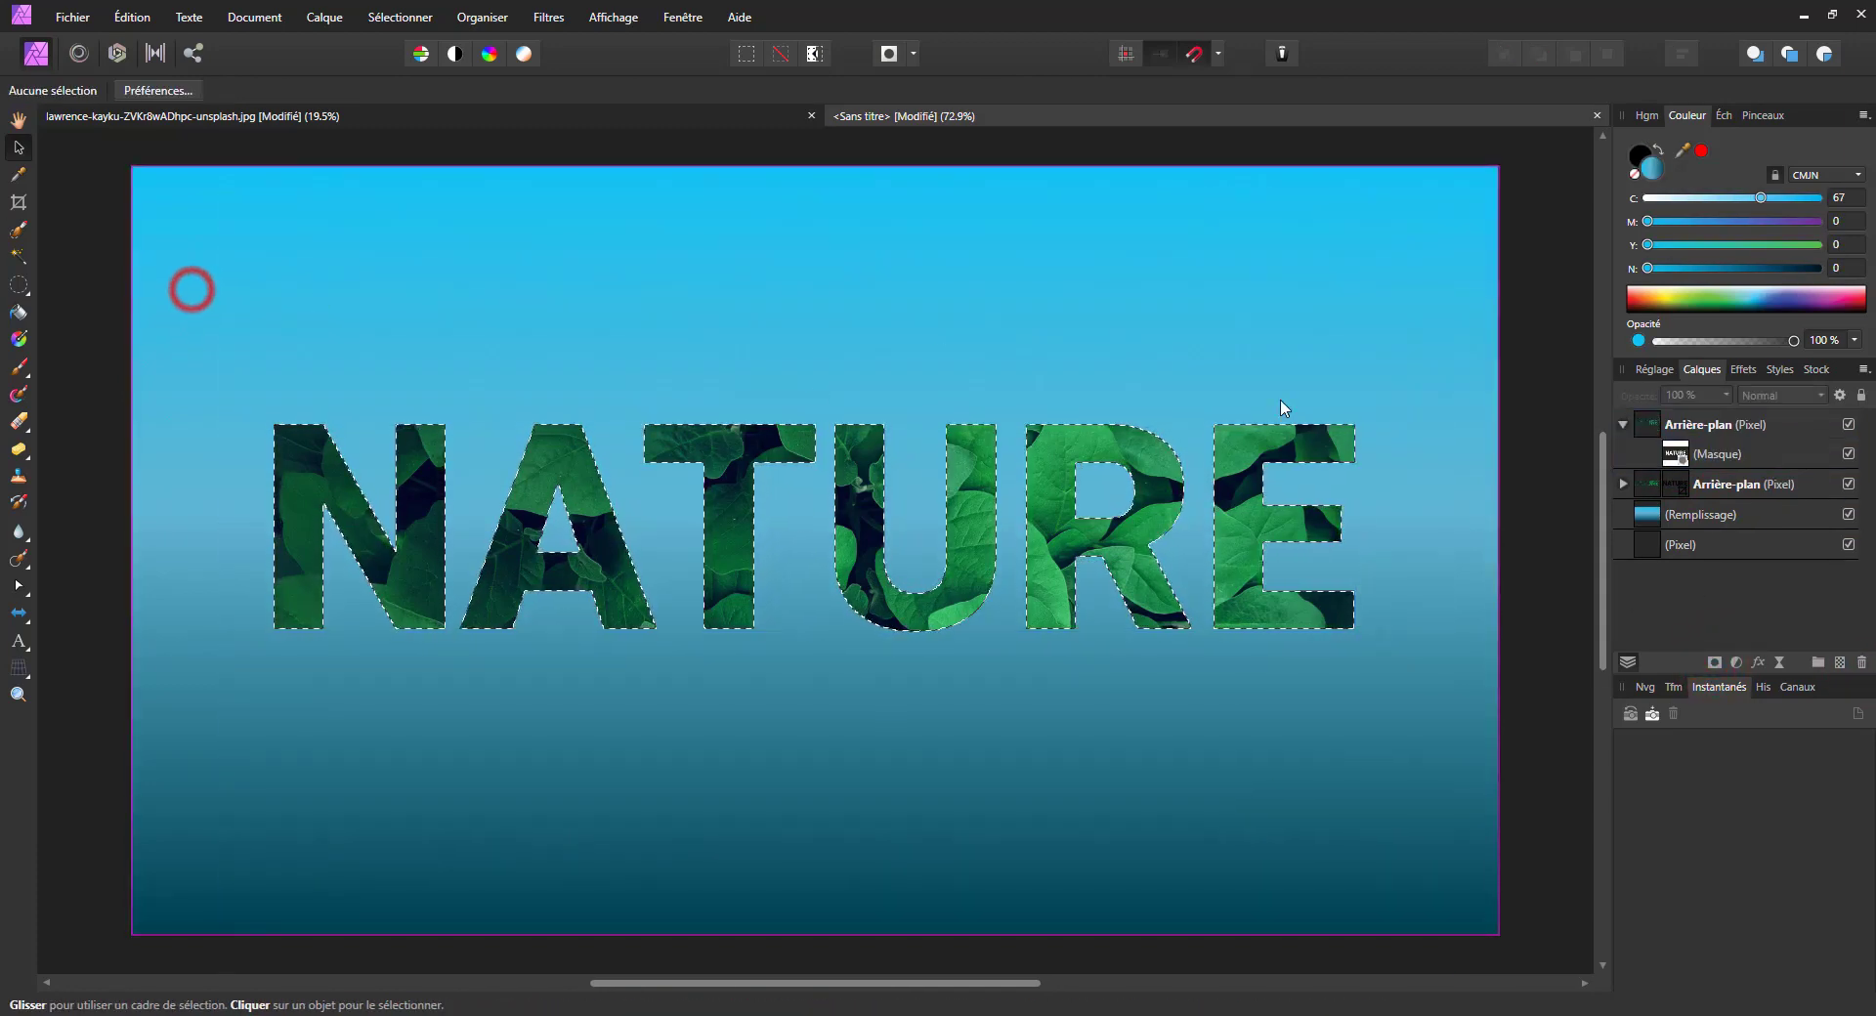
pyautogui.hotkey('ctrl', 's')
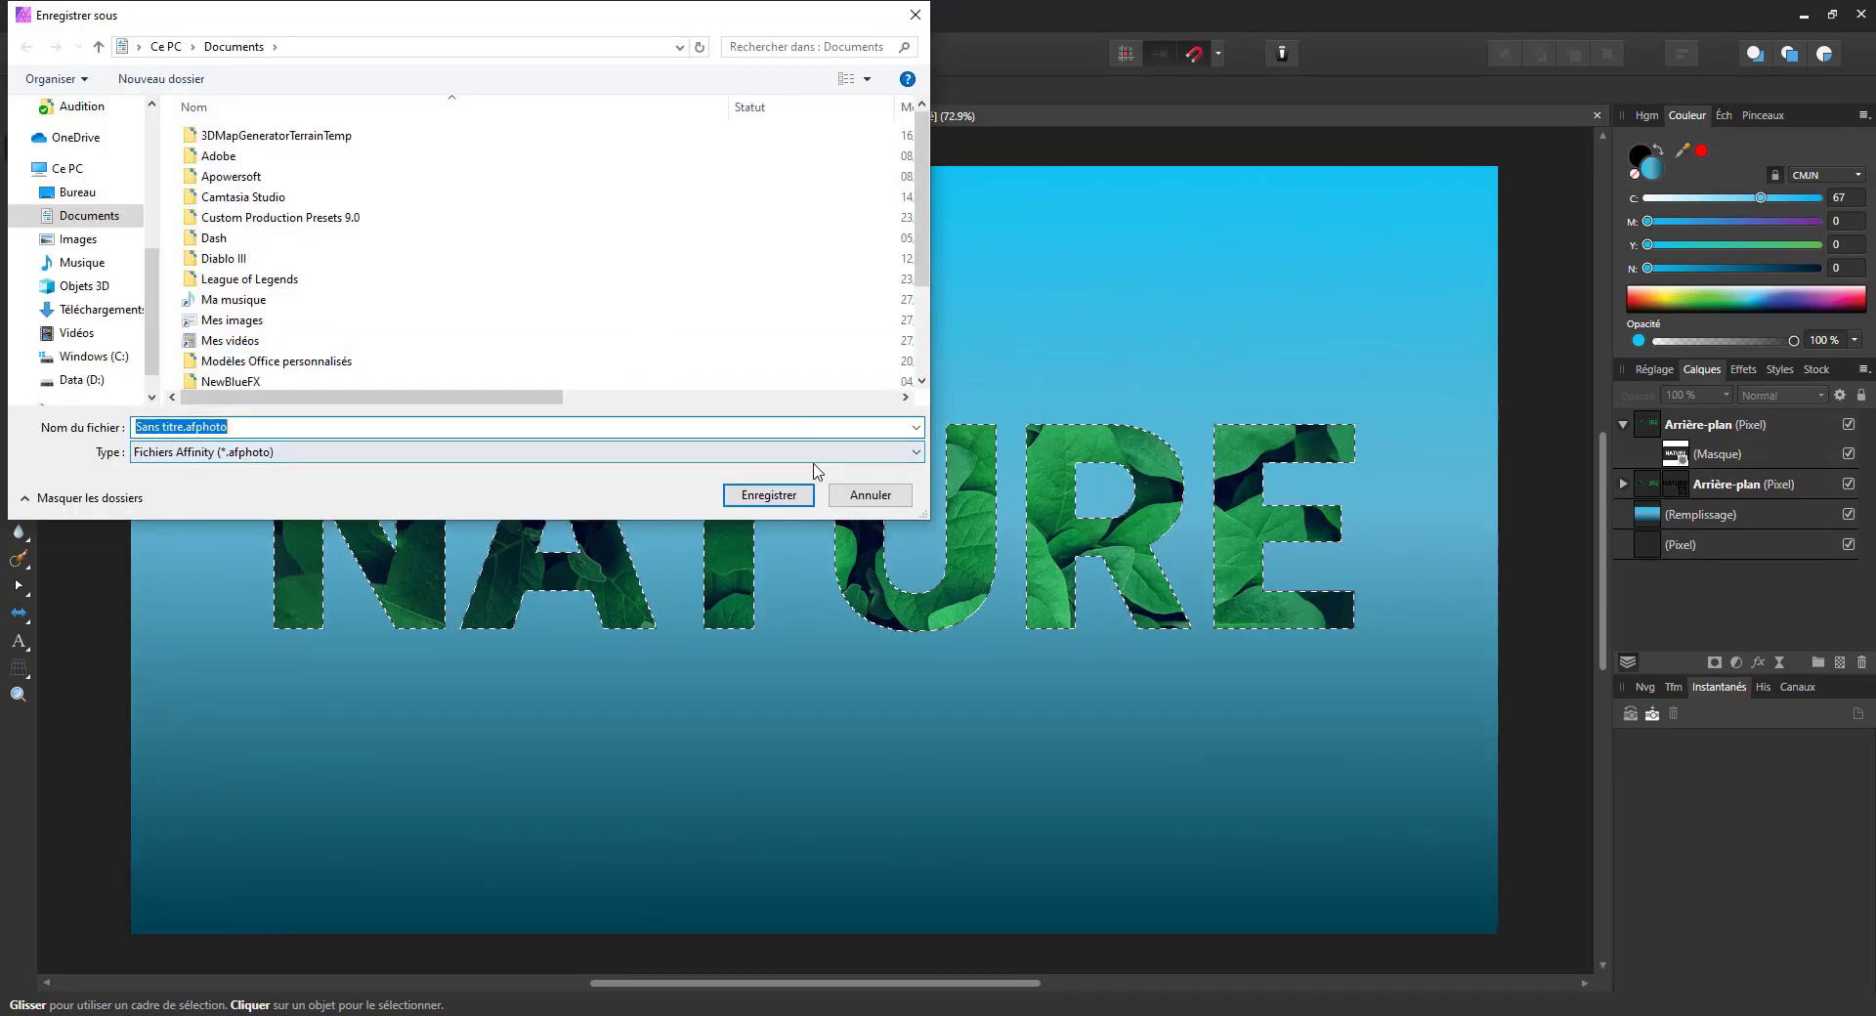
pyautogui.click(856, 489)
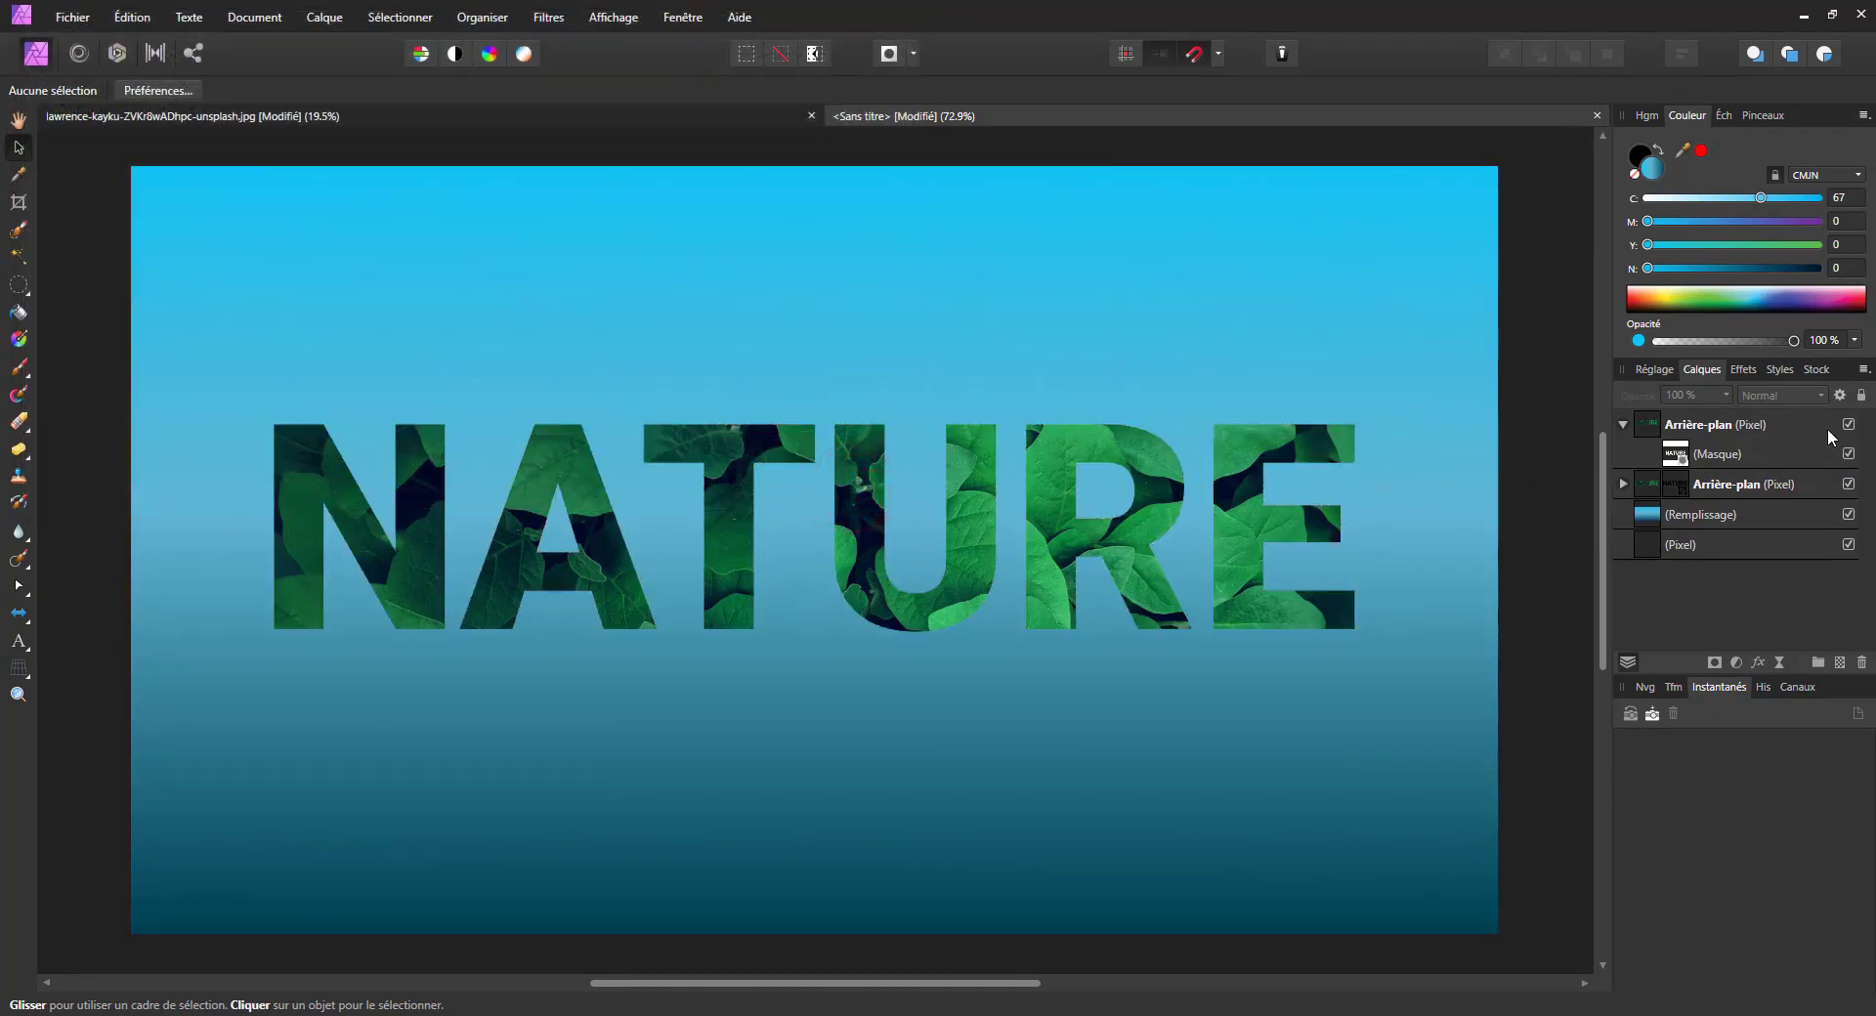
pyautogui.click(1847, 426)
pyautogui.doubleClick(1847, 484)
pyautogui.click(1847, 426)
pyautogui.doubleClick(1849, 484)
pyautogui.click(1704, 455)
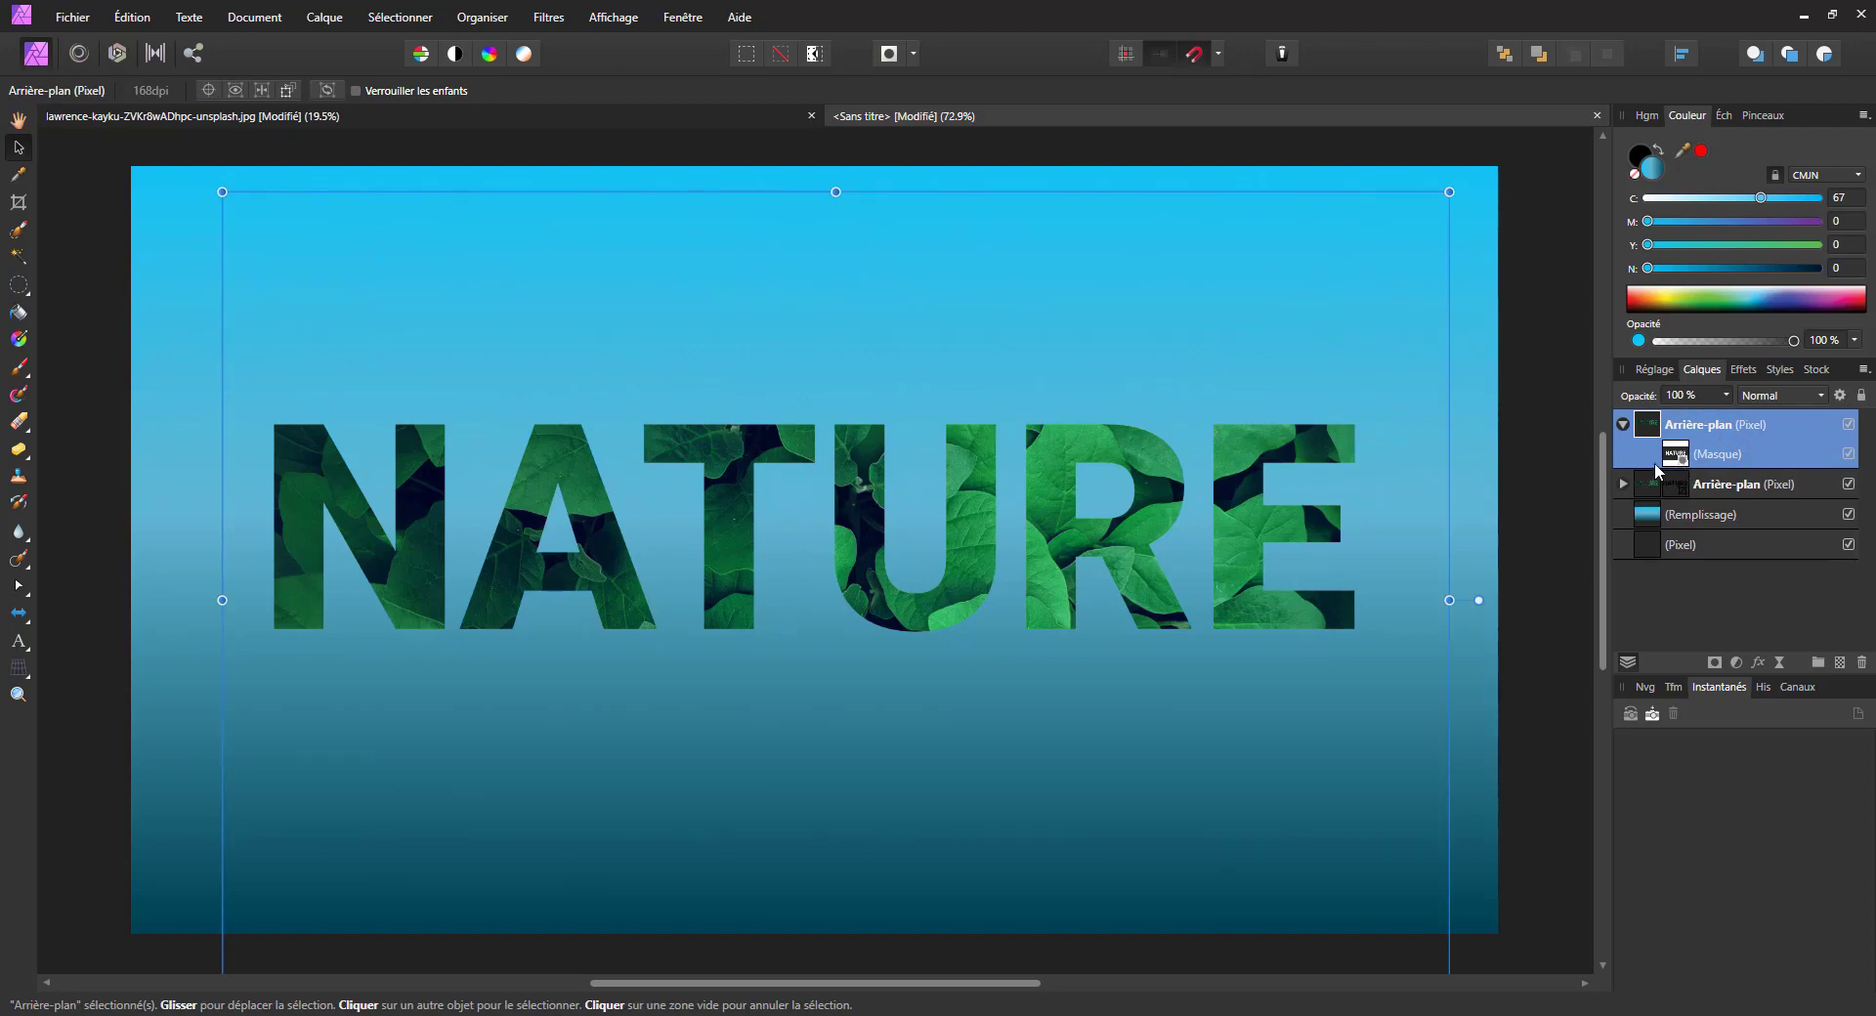
# Step: Compare the leaves photo with and without its mask, leaving the mask switched off
pyautogui.keyDown('shift'); pyautogui.click(1676, 455); pyautogui.keyUp('shift')
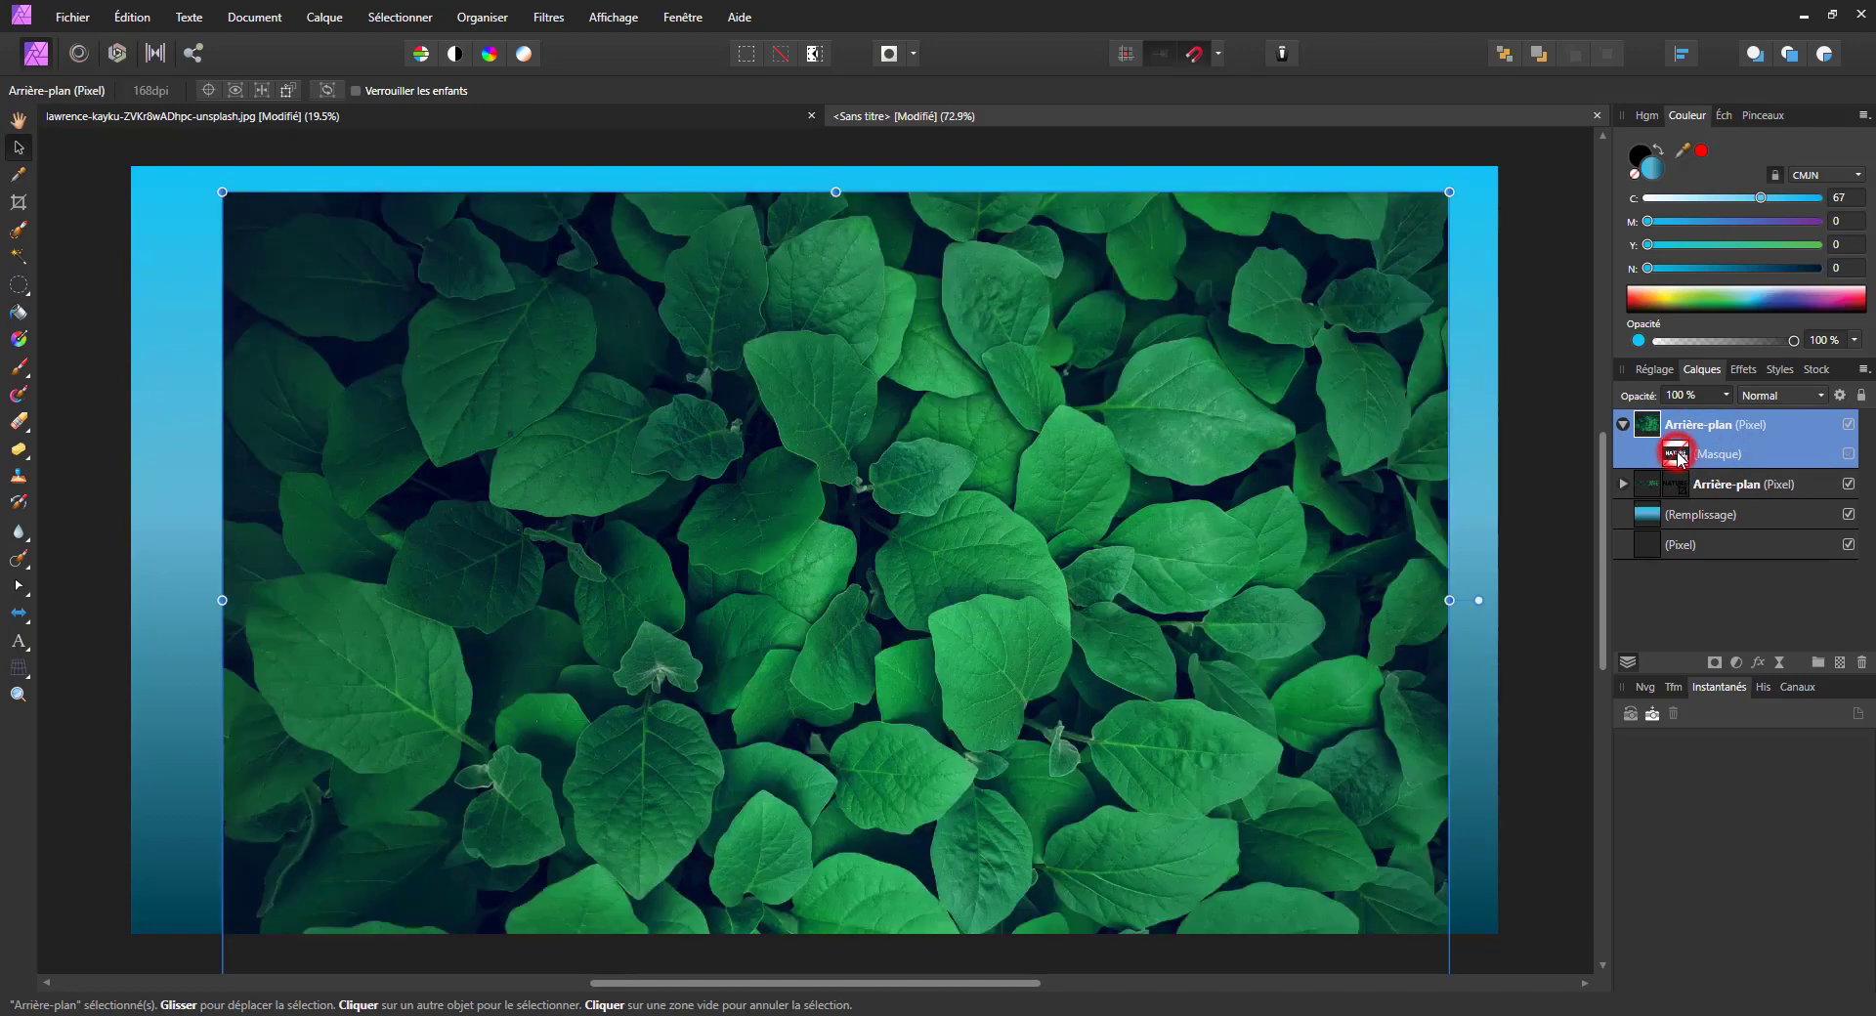
pyautogui.keyDown('shift'); pyautogui.click(1676, 454); pyautogui.keyUp('shift')
pyautogui.keyDown('shift'); pyautogui.click(1677, 455); pyautogui.keyUp('shift')
pyautogui.keyDown('shift'); pyautogui.click(1676, 455); pyautogui.keyUp('shift')
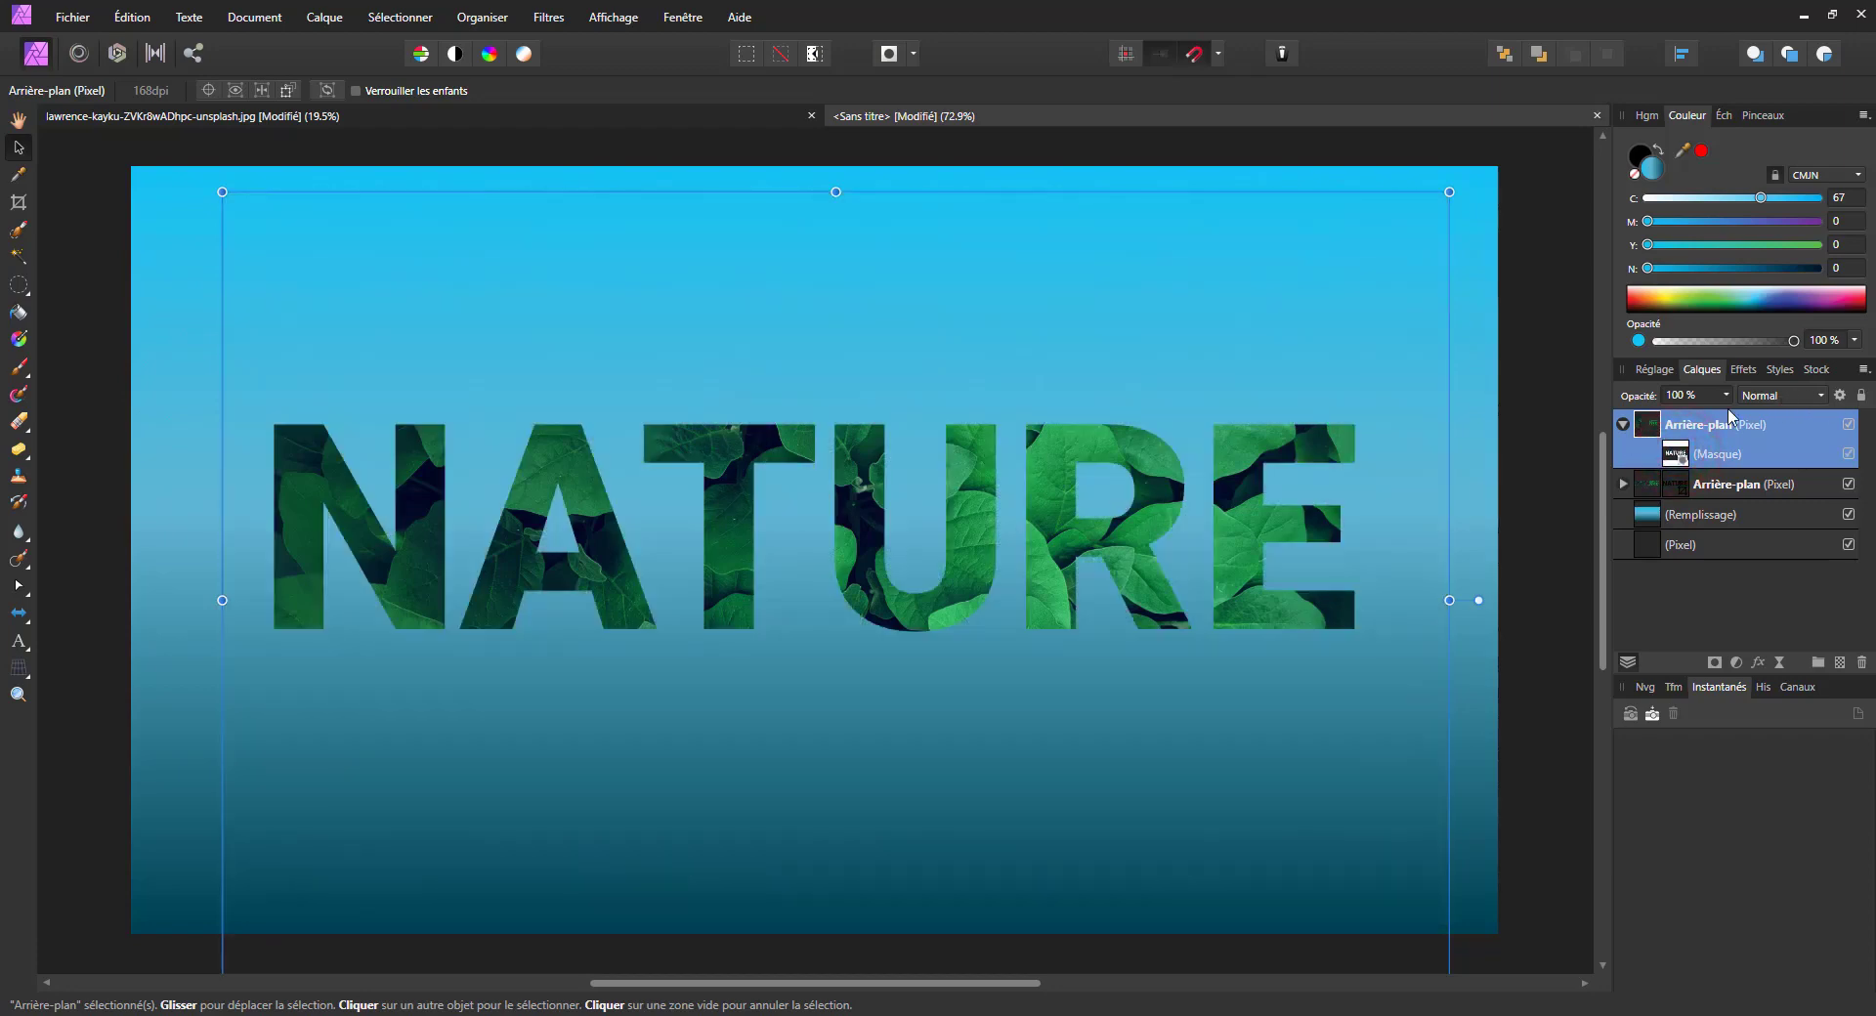
pyautogui.keyDown('shift'); pyautogui.click(1675, 454); pyautogui.keyUp('shift')
pyautogui.keyDown('shift'); pyautogui.click(1671, 454); pyautogui.keyUp('shift')
pyautogui.keyDown('shift'); pyautogui.click(1676, 455); pyautogui.keyUp('shift')
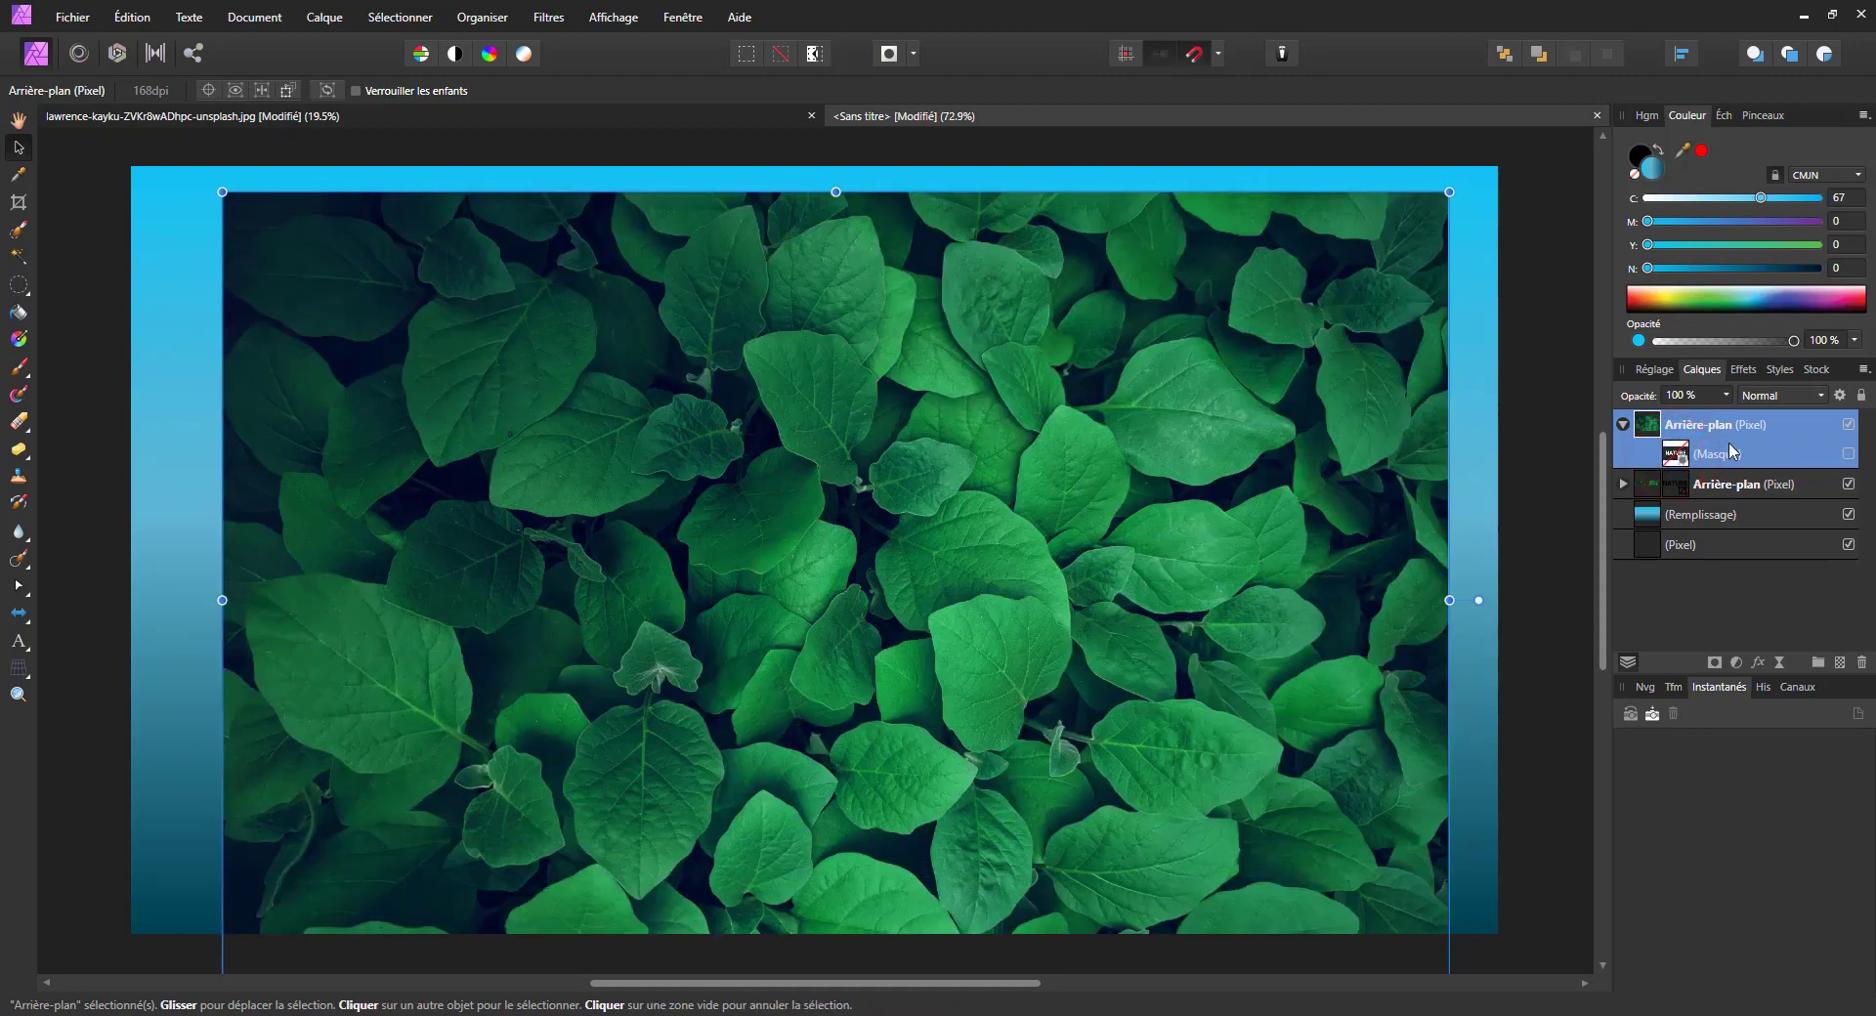
# Step: Lower the leaves layer opacity to 50%
pyautogui.click(1726, 395)
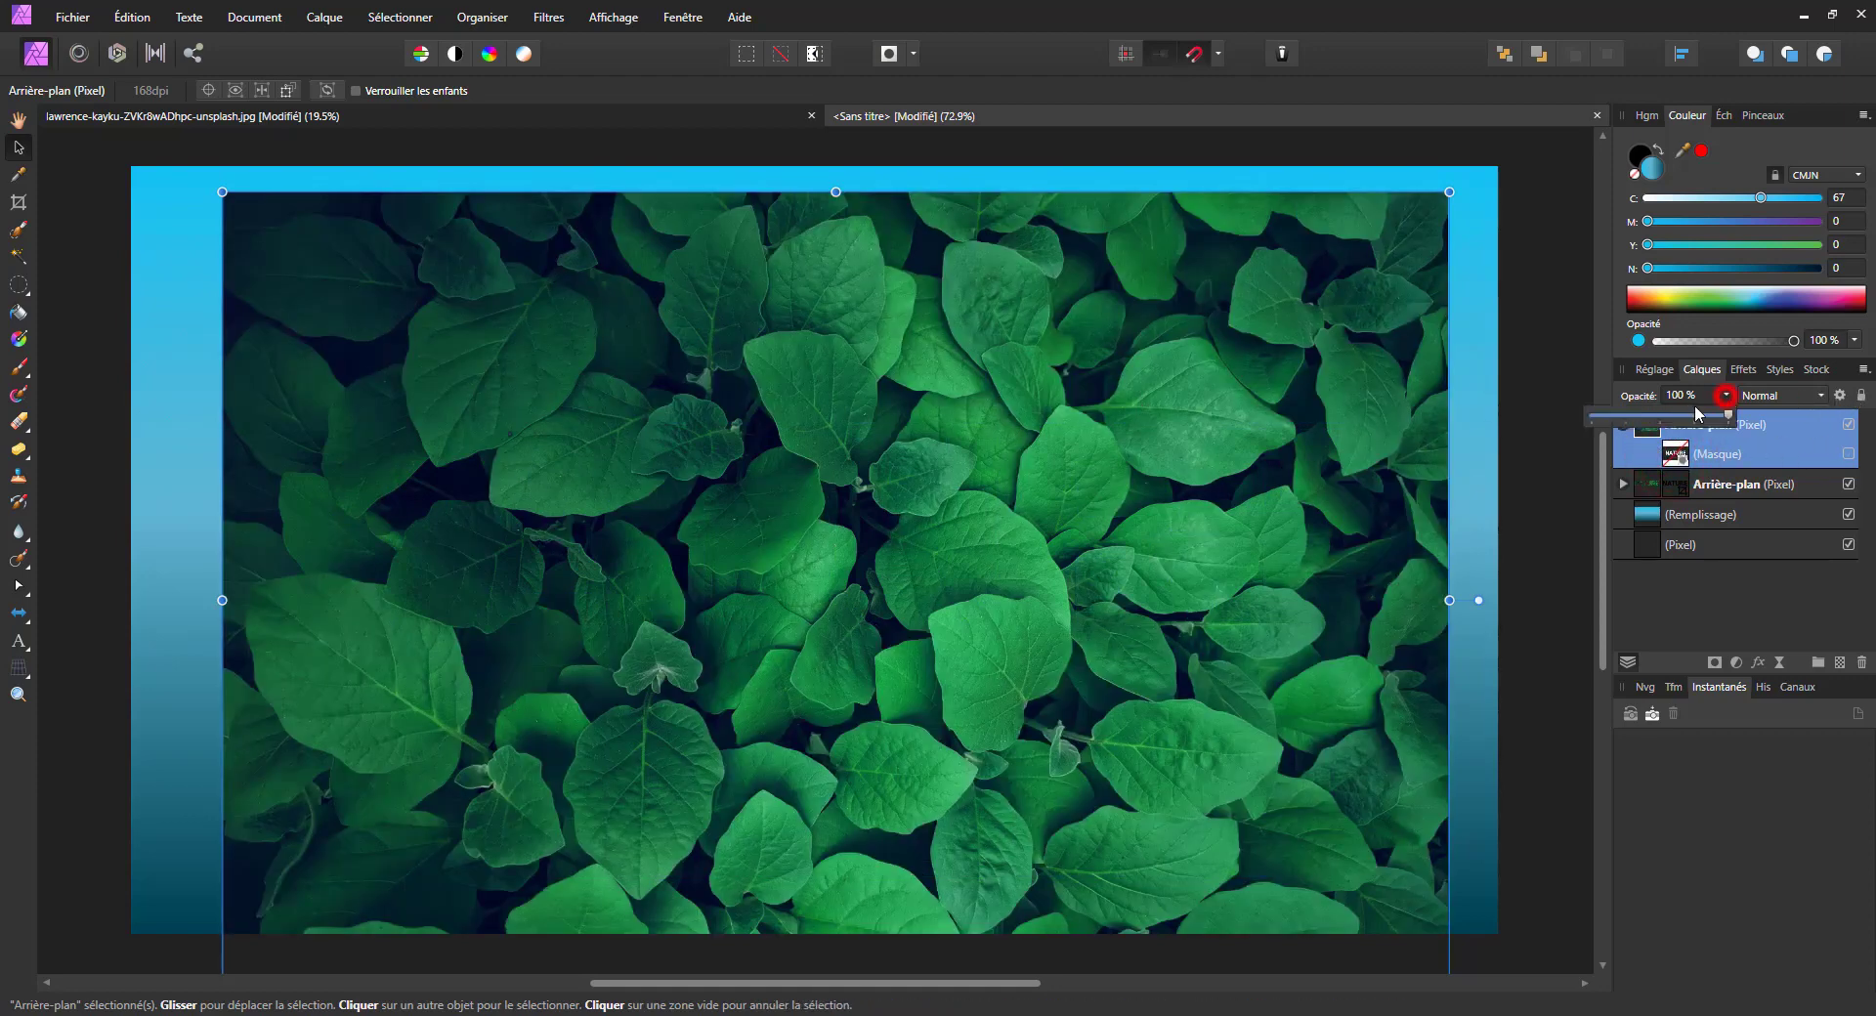
pyautogui.moveTo(1731, 416); pyautogui.dragTo(1661, 418)
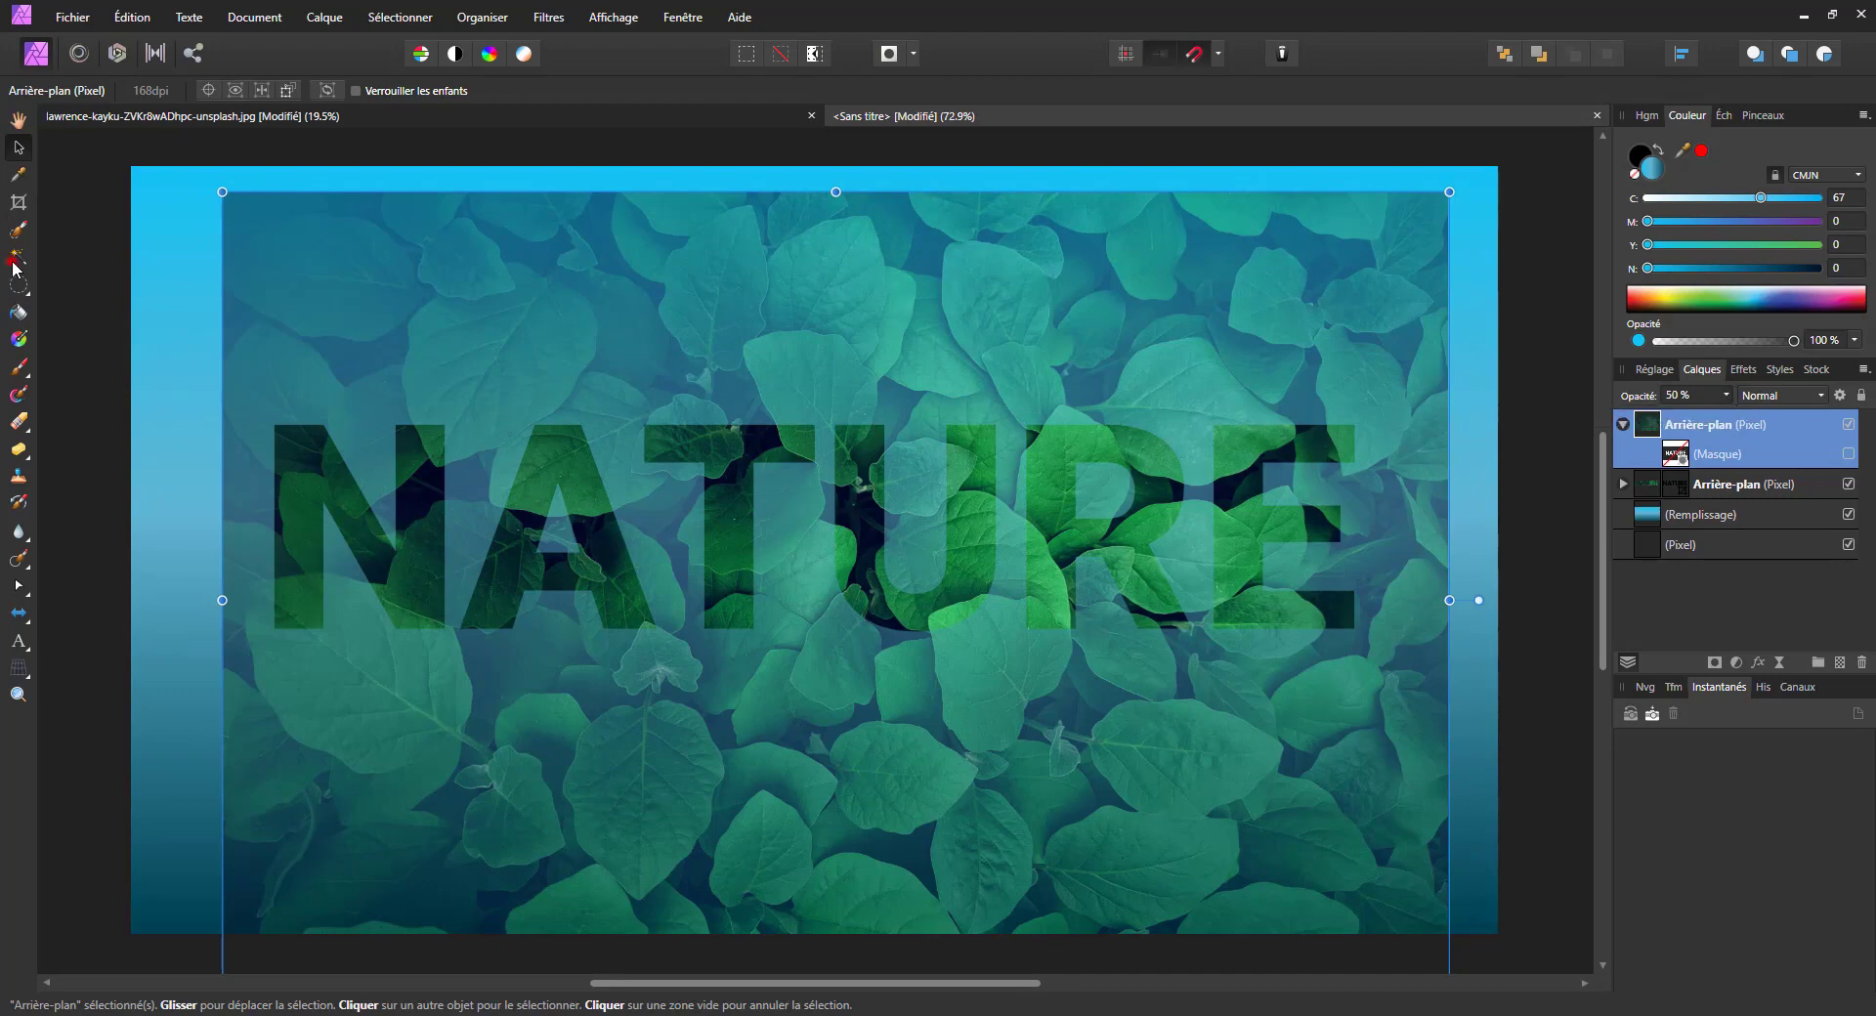
pyautogui.click(18, 256)
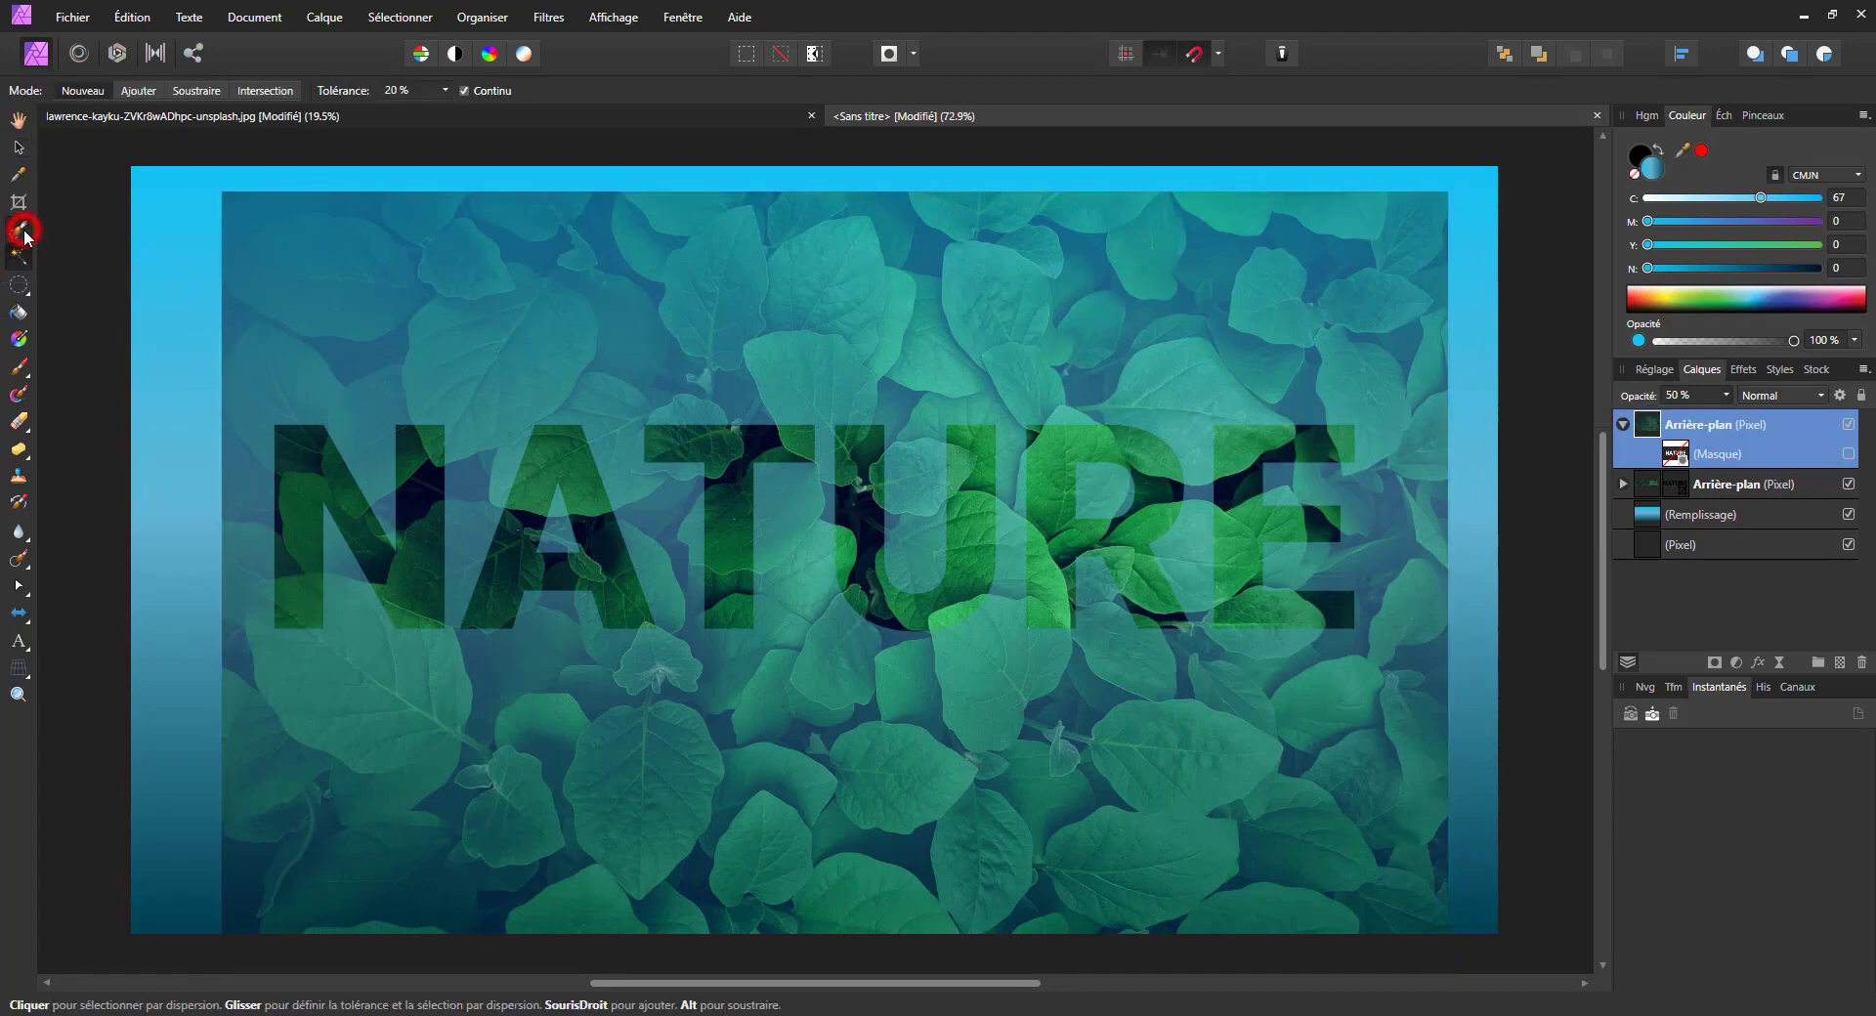
# Step: Zoom onto the NATURE letters and set the Selection Brush width to 18 px
pyautogui.click(17, 230)
pyautogui.scroll(1, 473, 546)
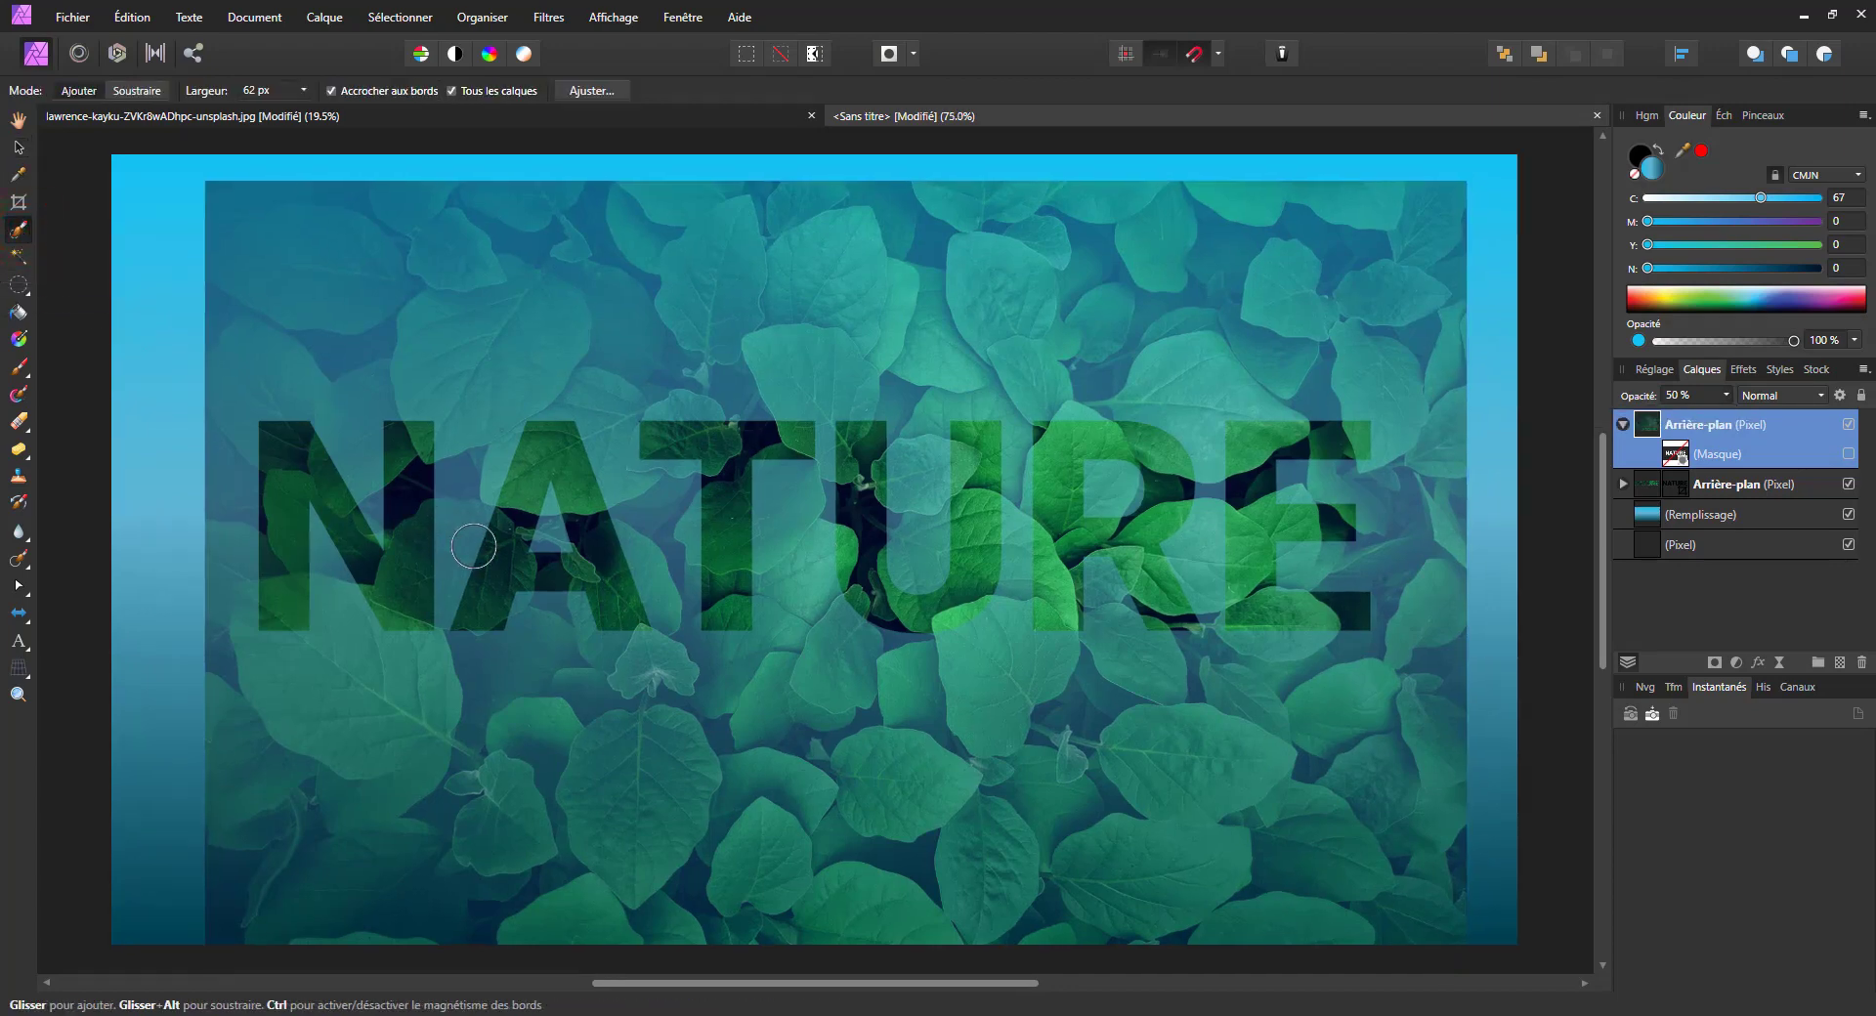
pyautogui.scroll(1, 472, 546)
pyautogui.moveTo(484, 577); pyautogui.dragTo(560, 545)
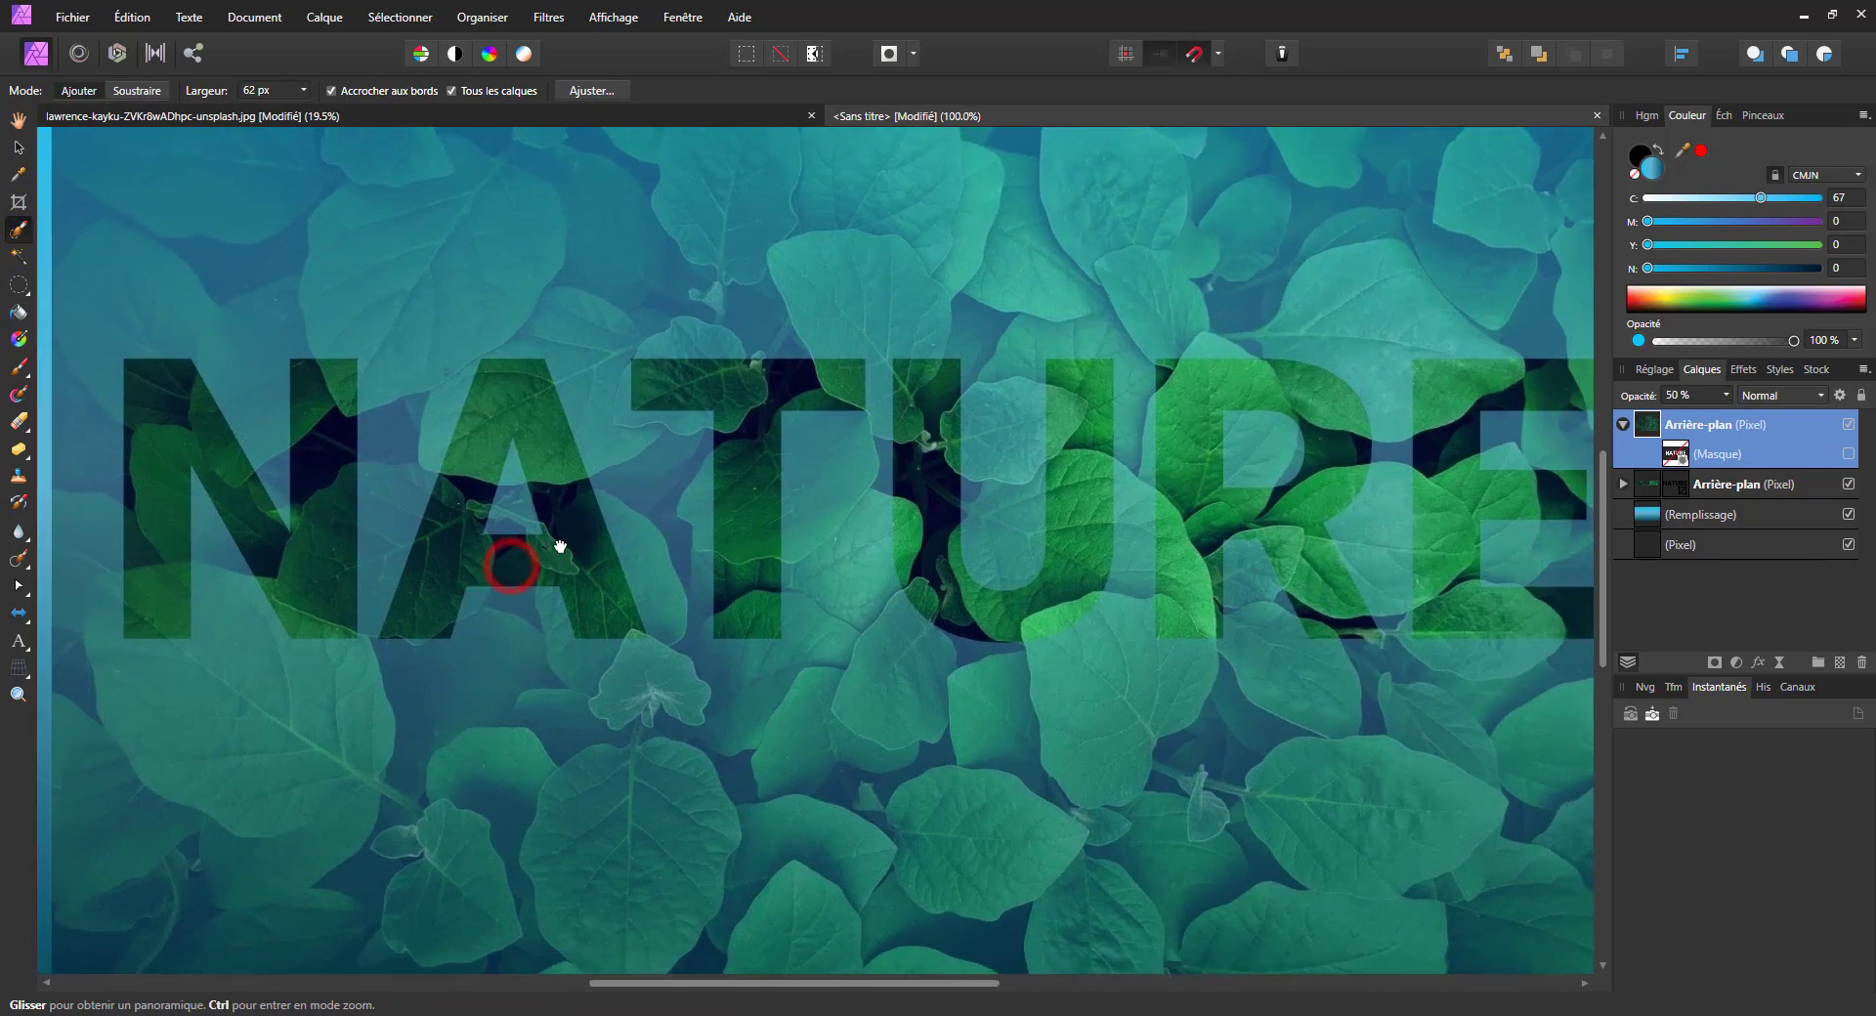
pyautogui.click(823, 410)
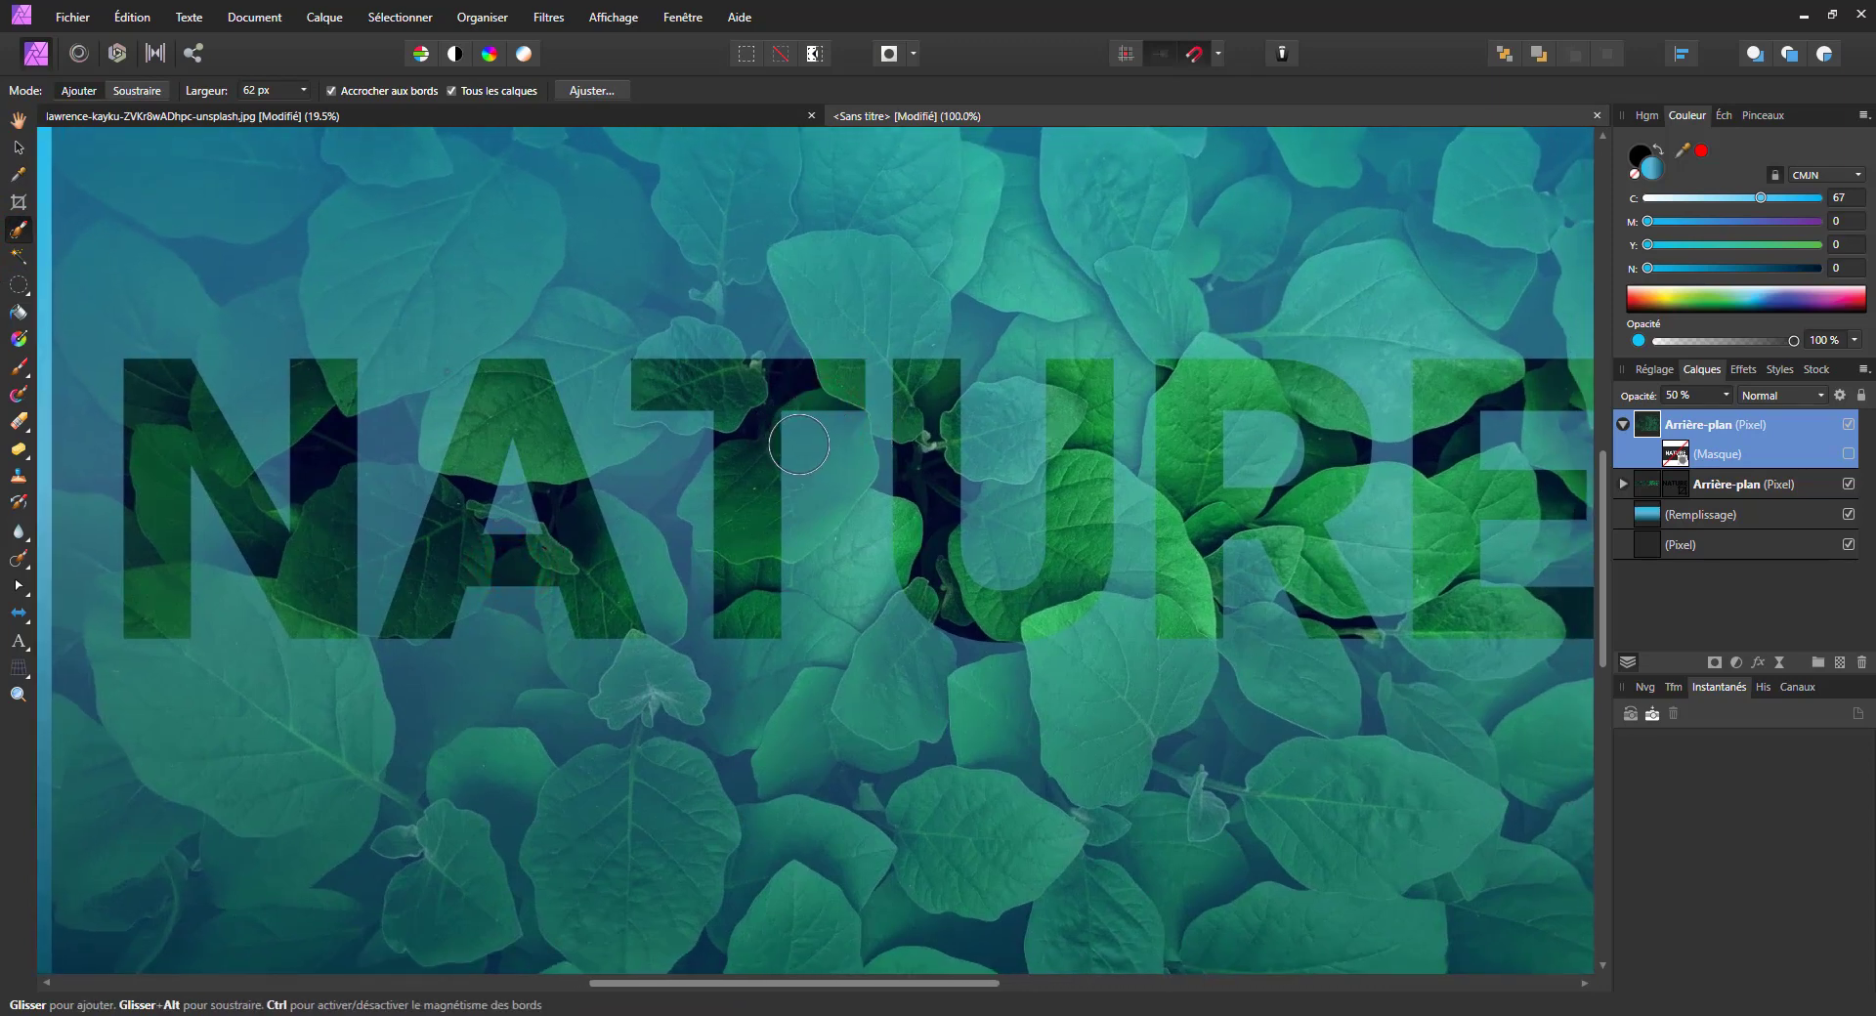
pyautogui.click(671, 388)
pyautogui.moveTo(305, 90); pyautogui.dragTo(273, 117)
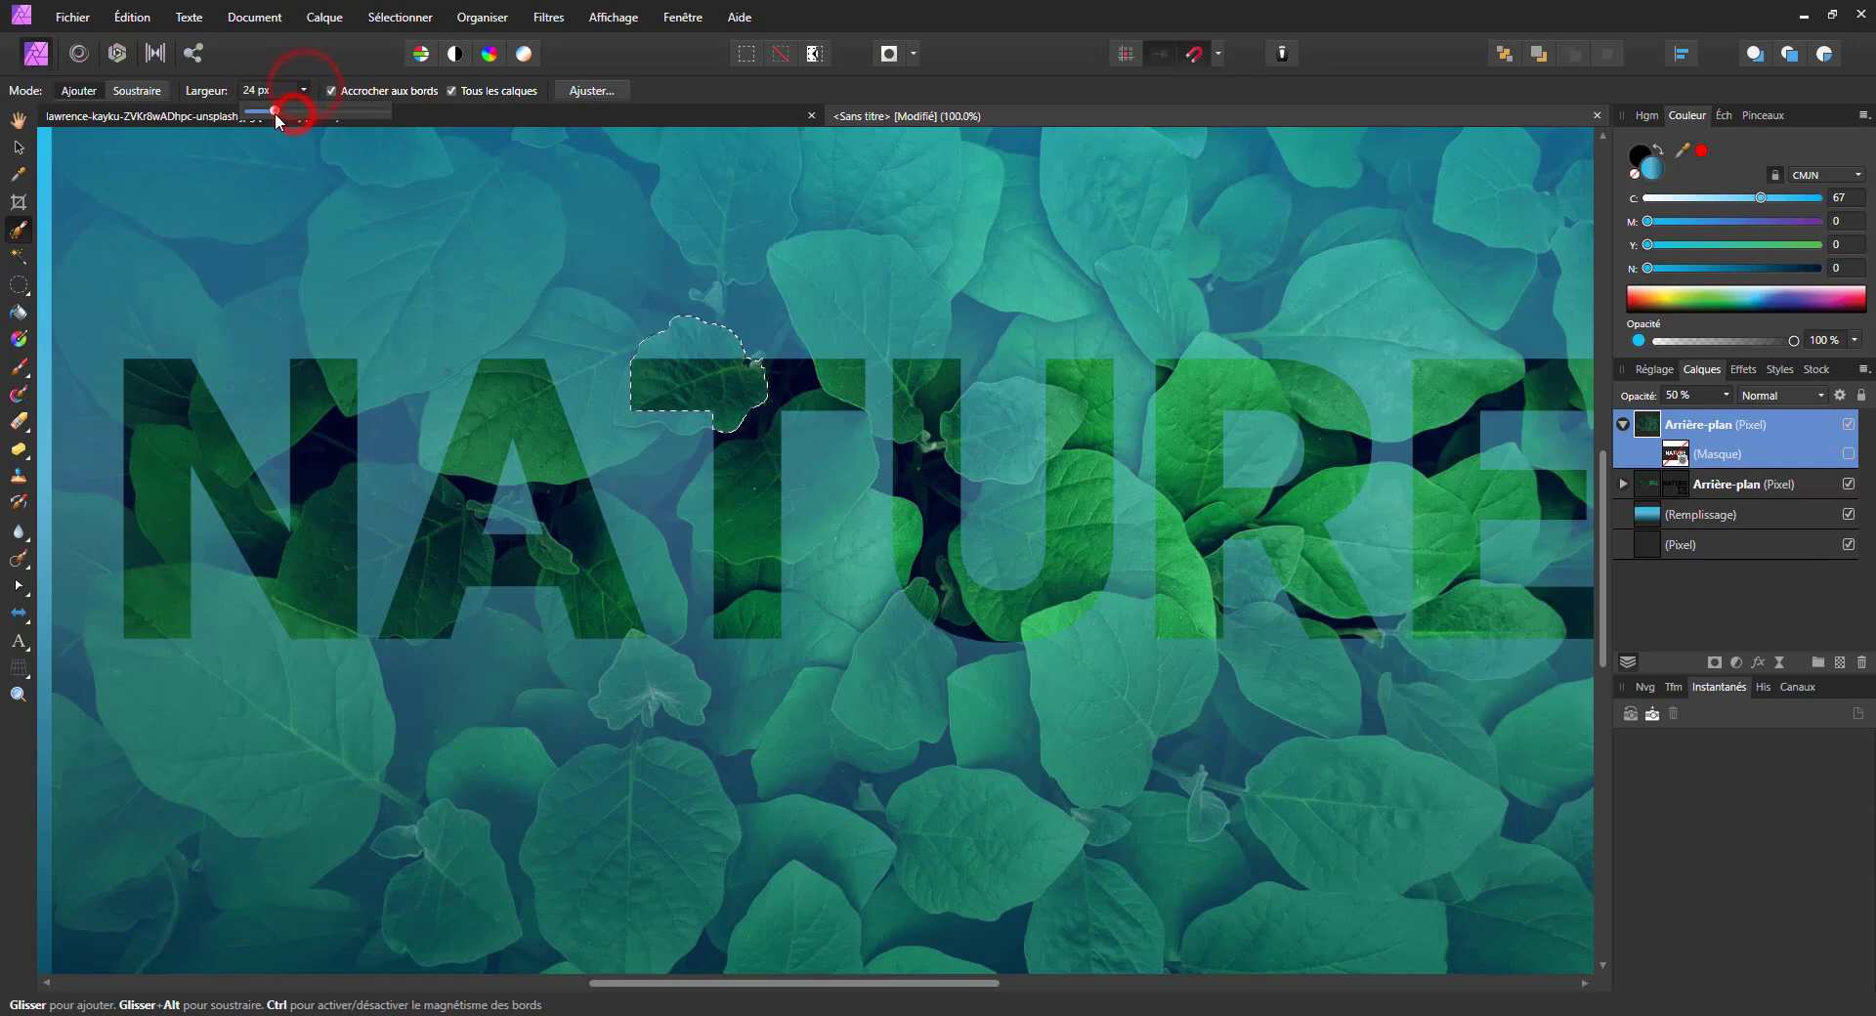
pyautogui.click(696, 400)
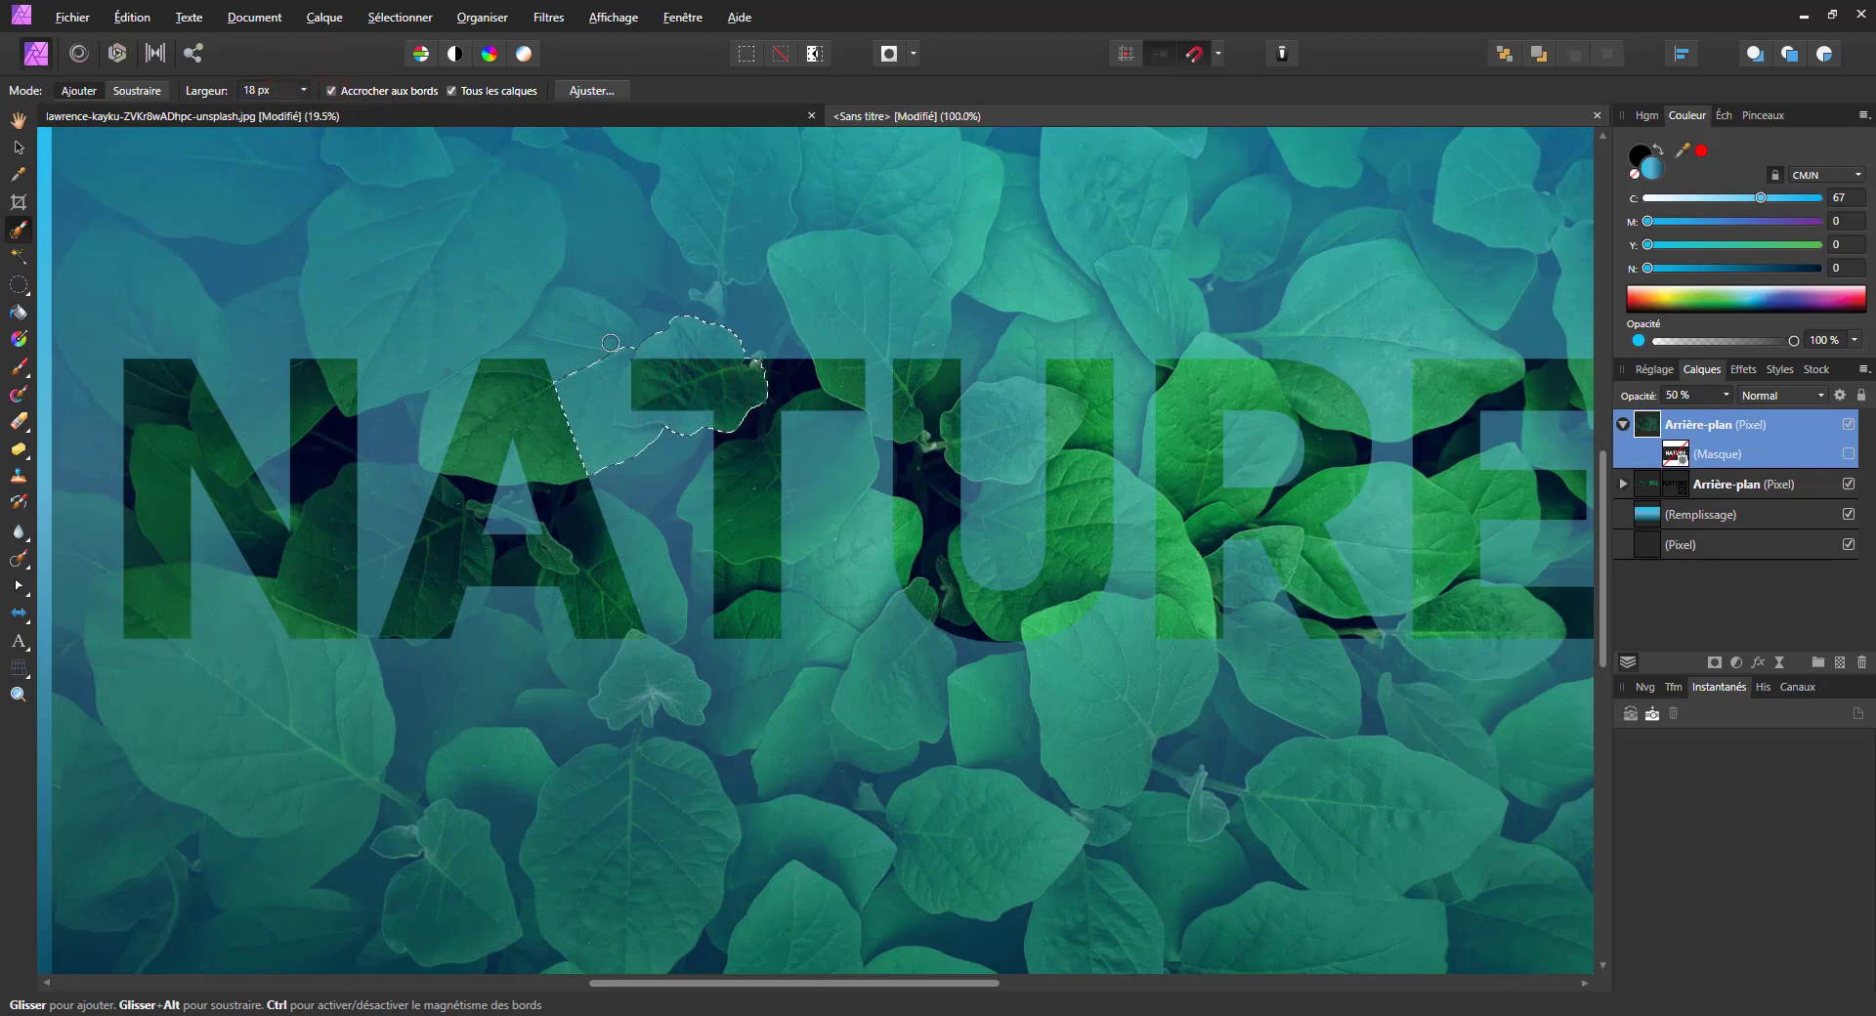
# Step: Select the leaves crossing the letters above A and T, beside the U, and across the A
pyautogui.moveTo(612, 352); pyautogui.dragTo(613, 456)
pyautogui.moveTo(603, 387); pyautogui.dragTo(615, 362)
pyautogui.moveTo(968, 421); pyautogui.dragTo(949, 503)
pyautogui.click(471, 590)
pyautogui.moveTo(400, 495); pyautogui.dragTo(431, 407)
# Step: Re-enable the mask, target it, and begin painting it with a white Paint Brush
pyautogui.click(1847, 453)
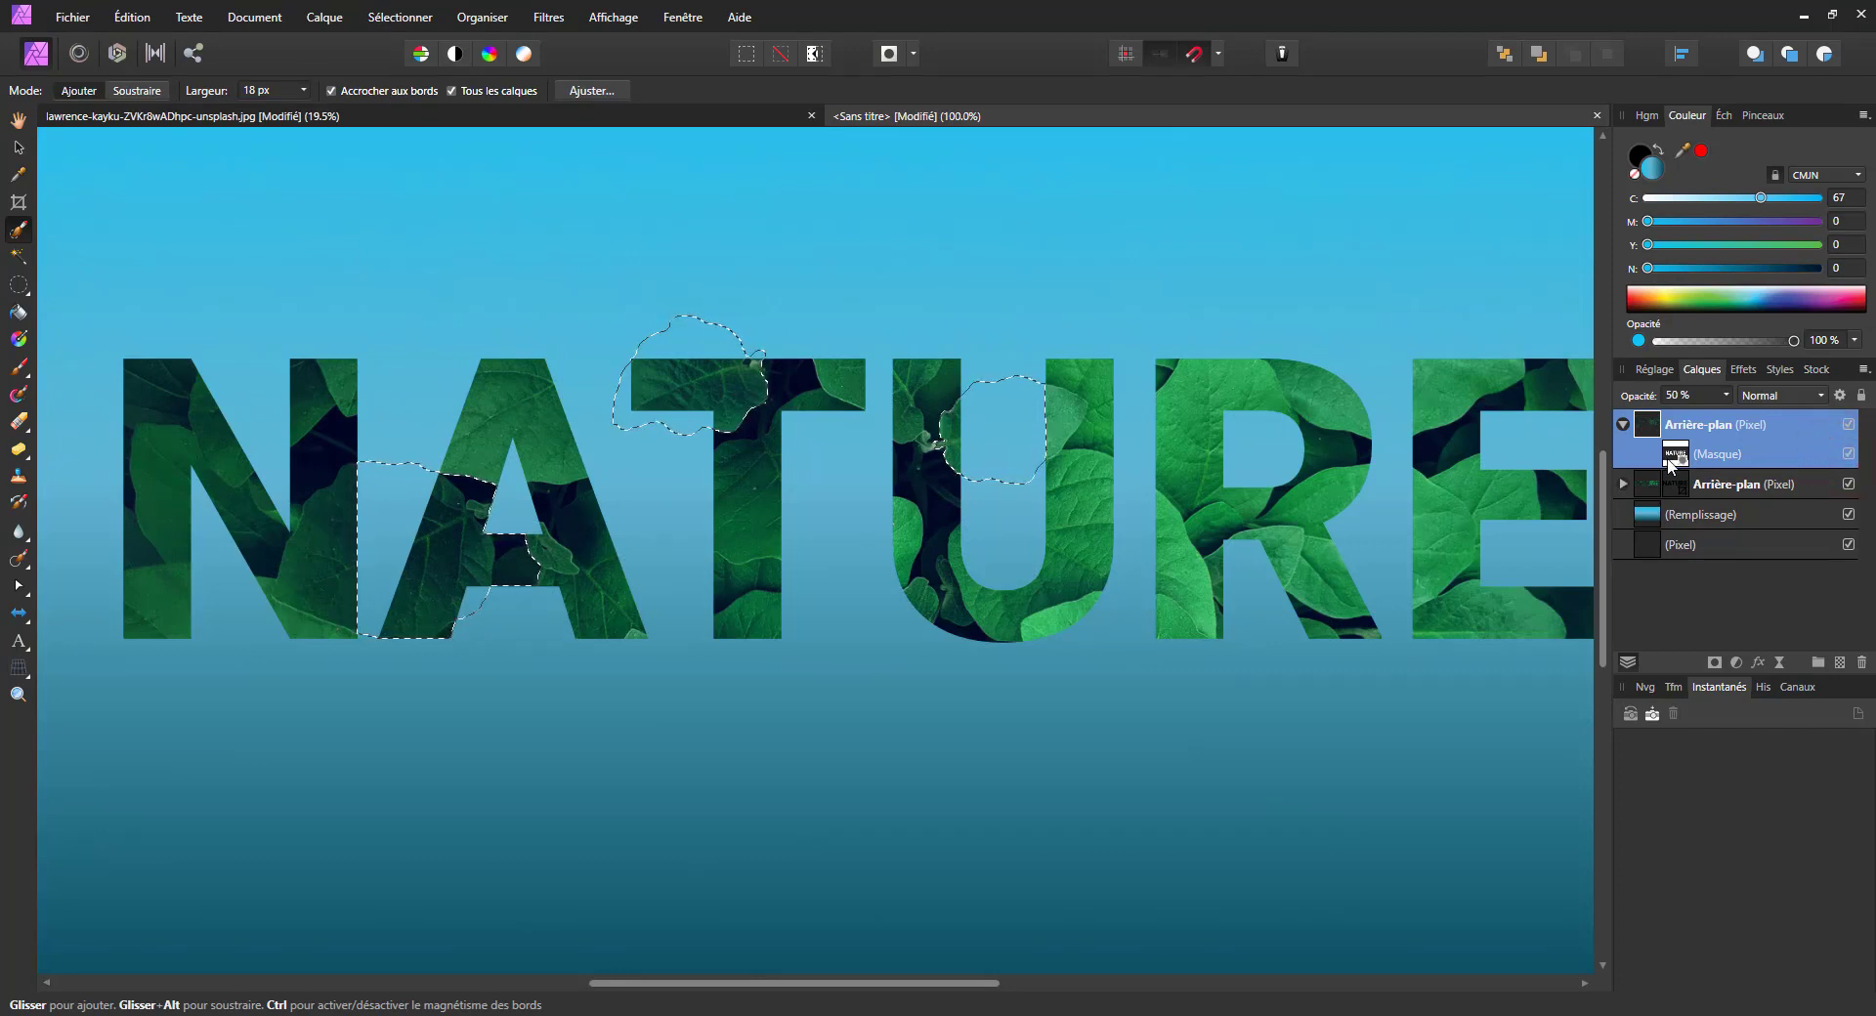
pyautogui.click(1671, 461)
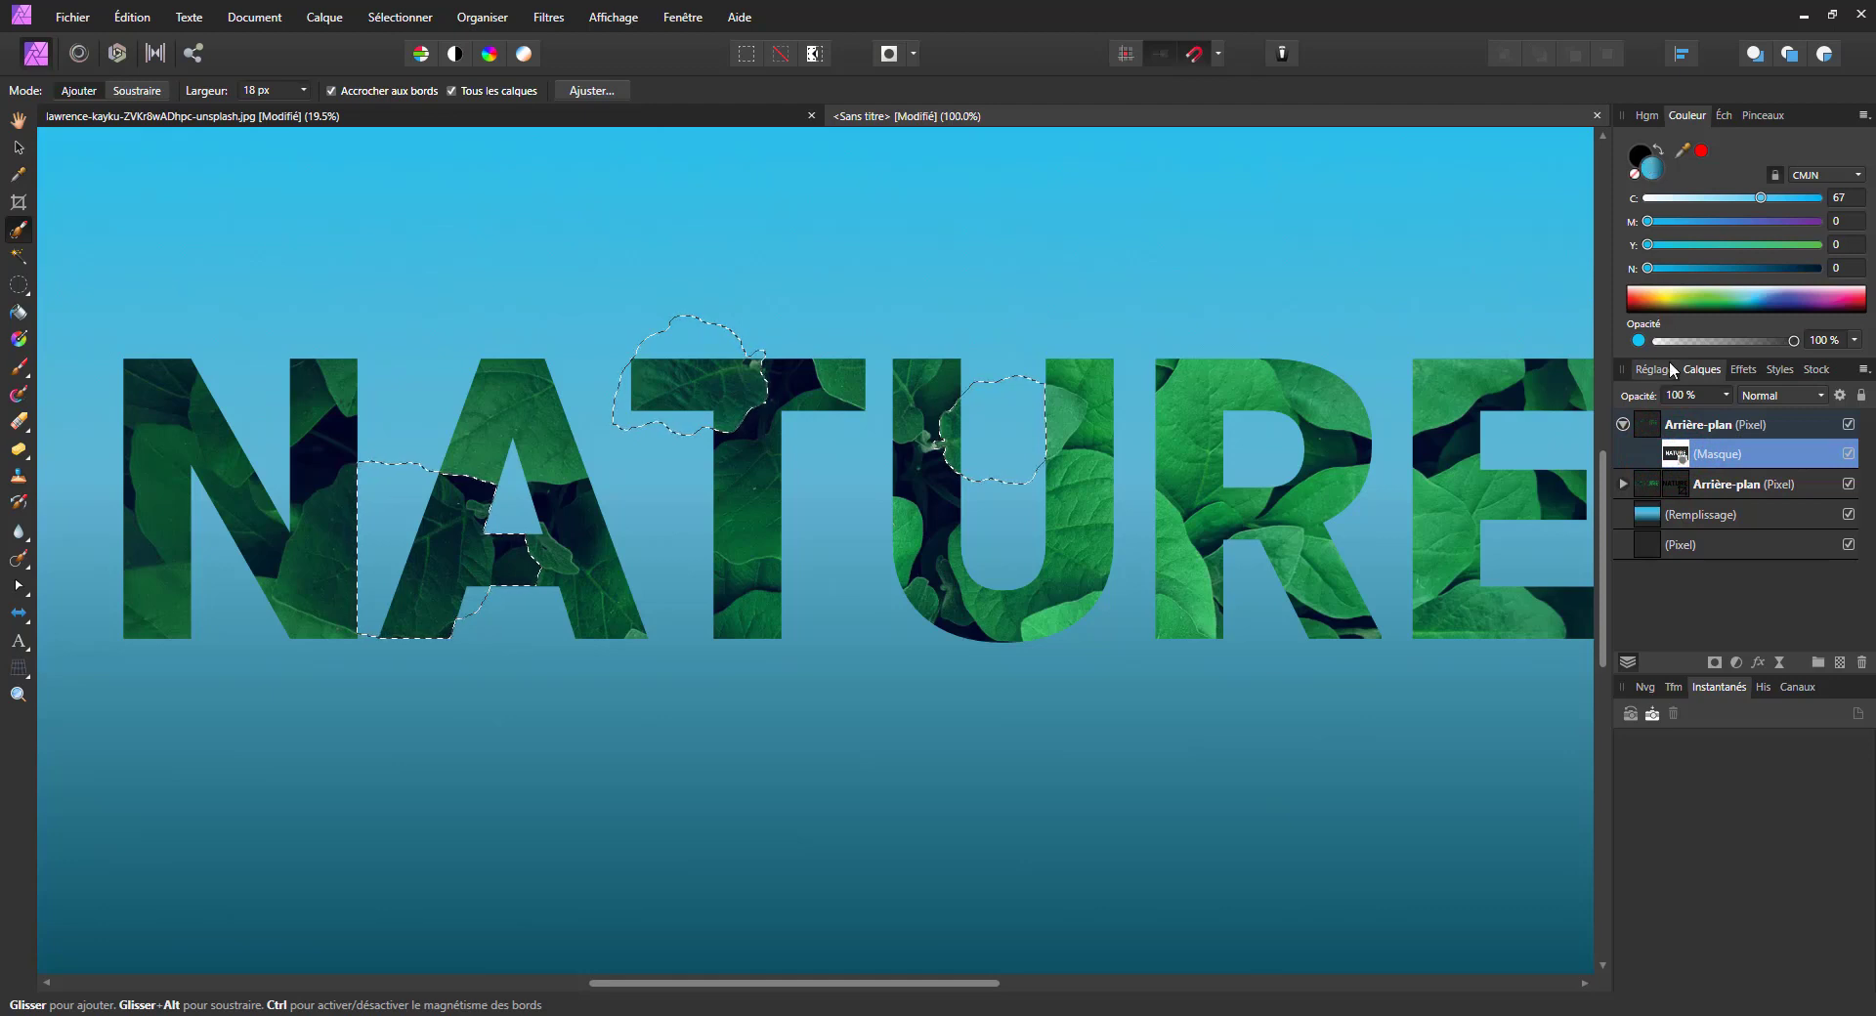
pyautogui.click(18, 366)
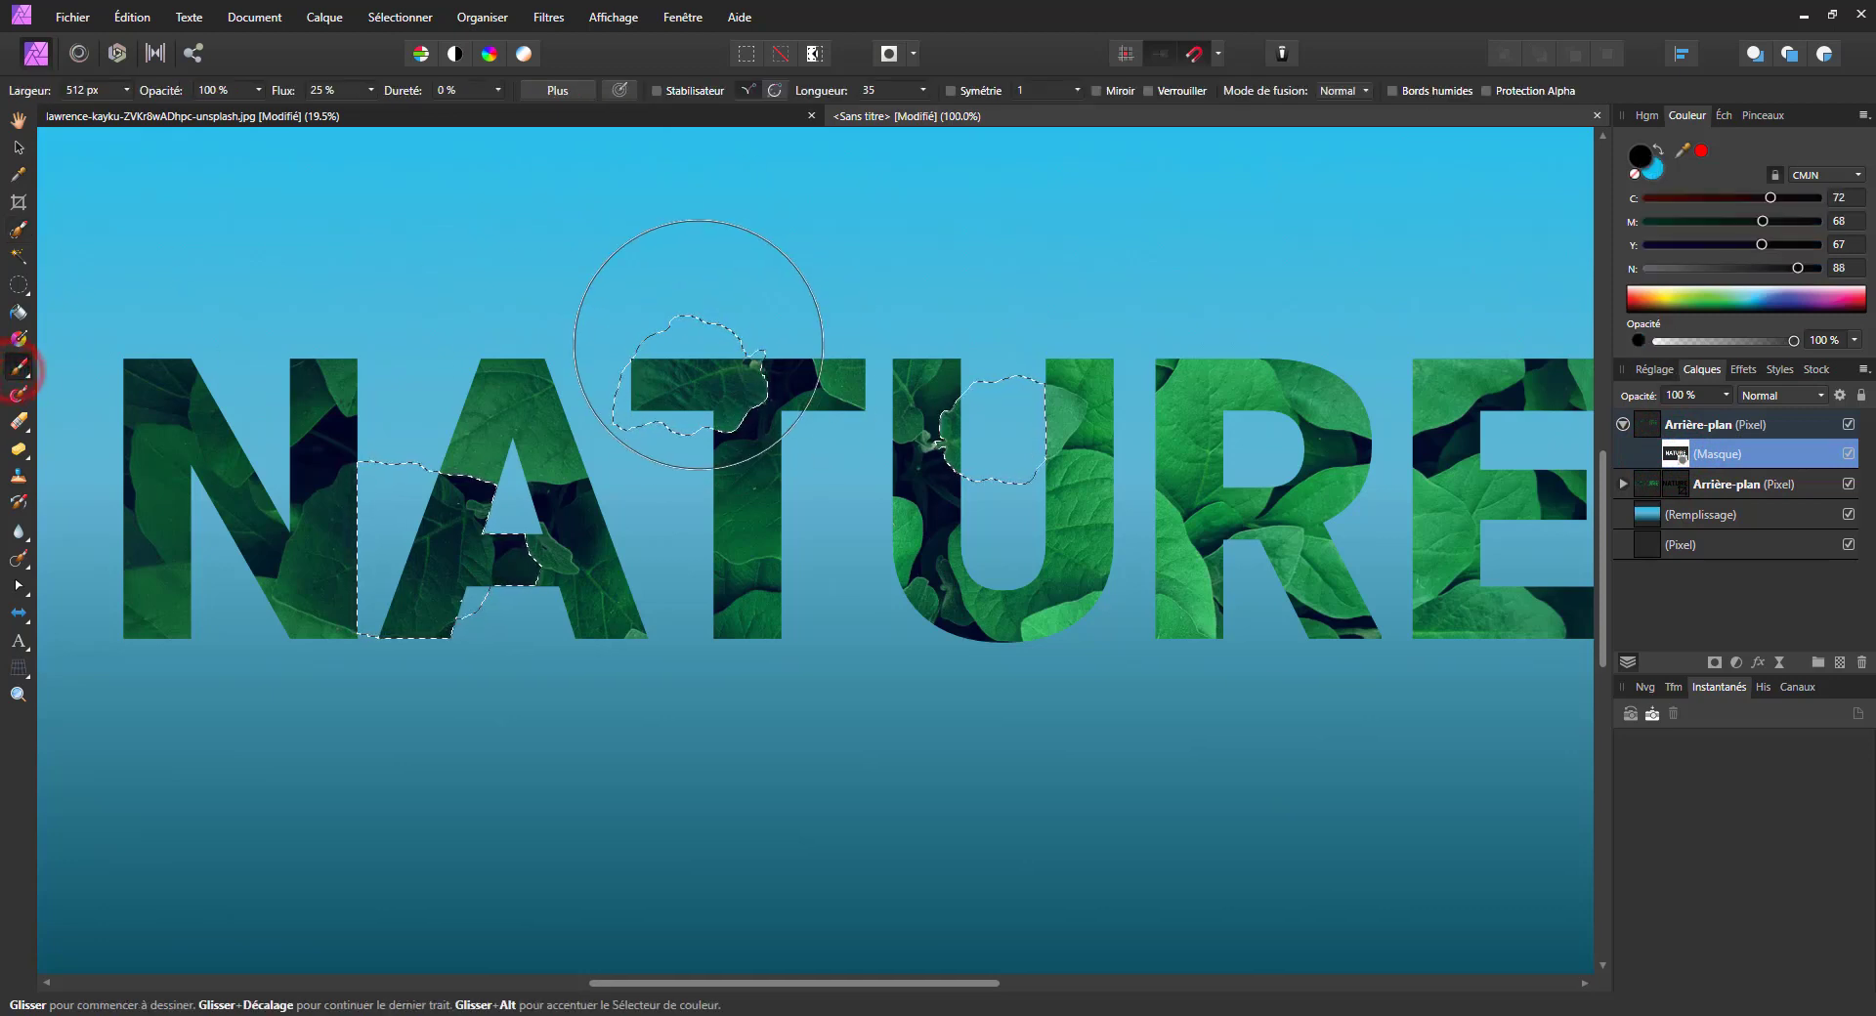
pyautogui.click(696, 358)
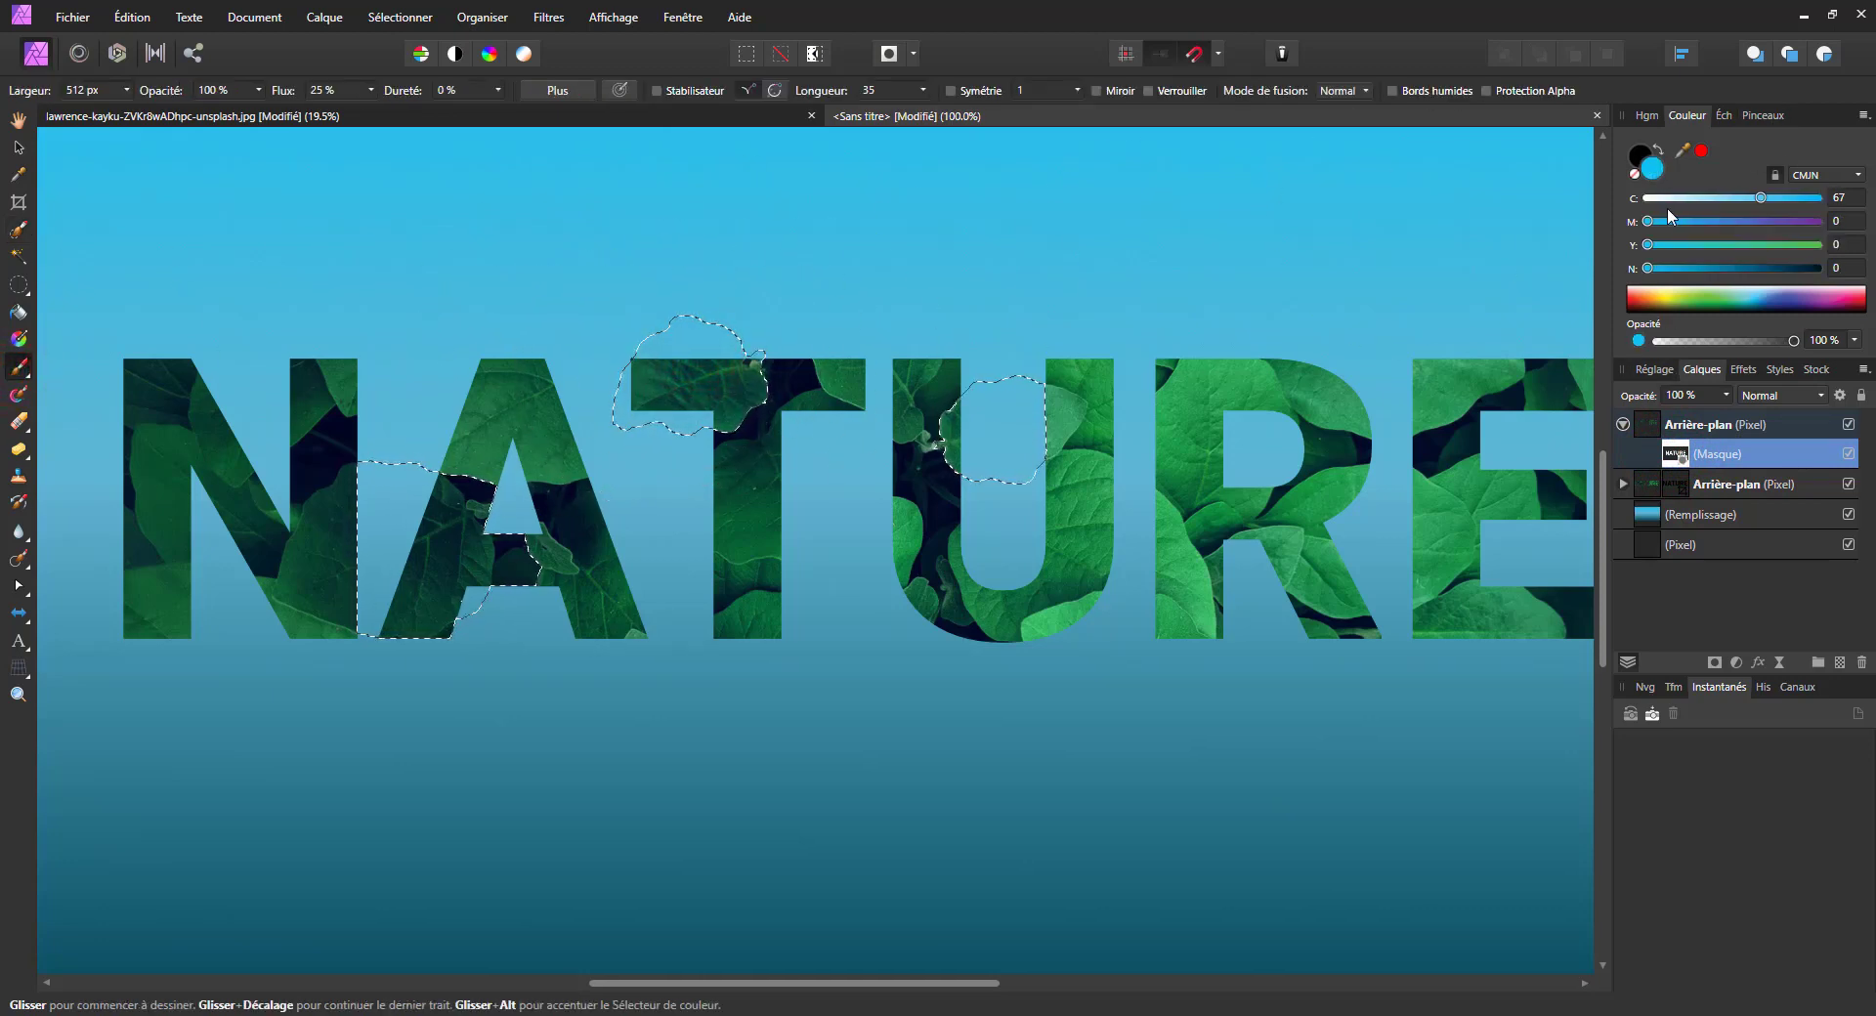
pyautogui.press('d')
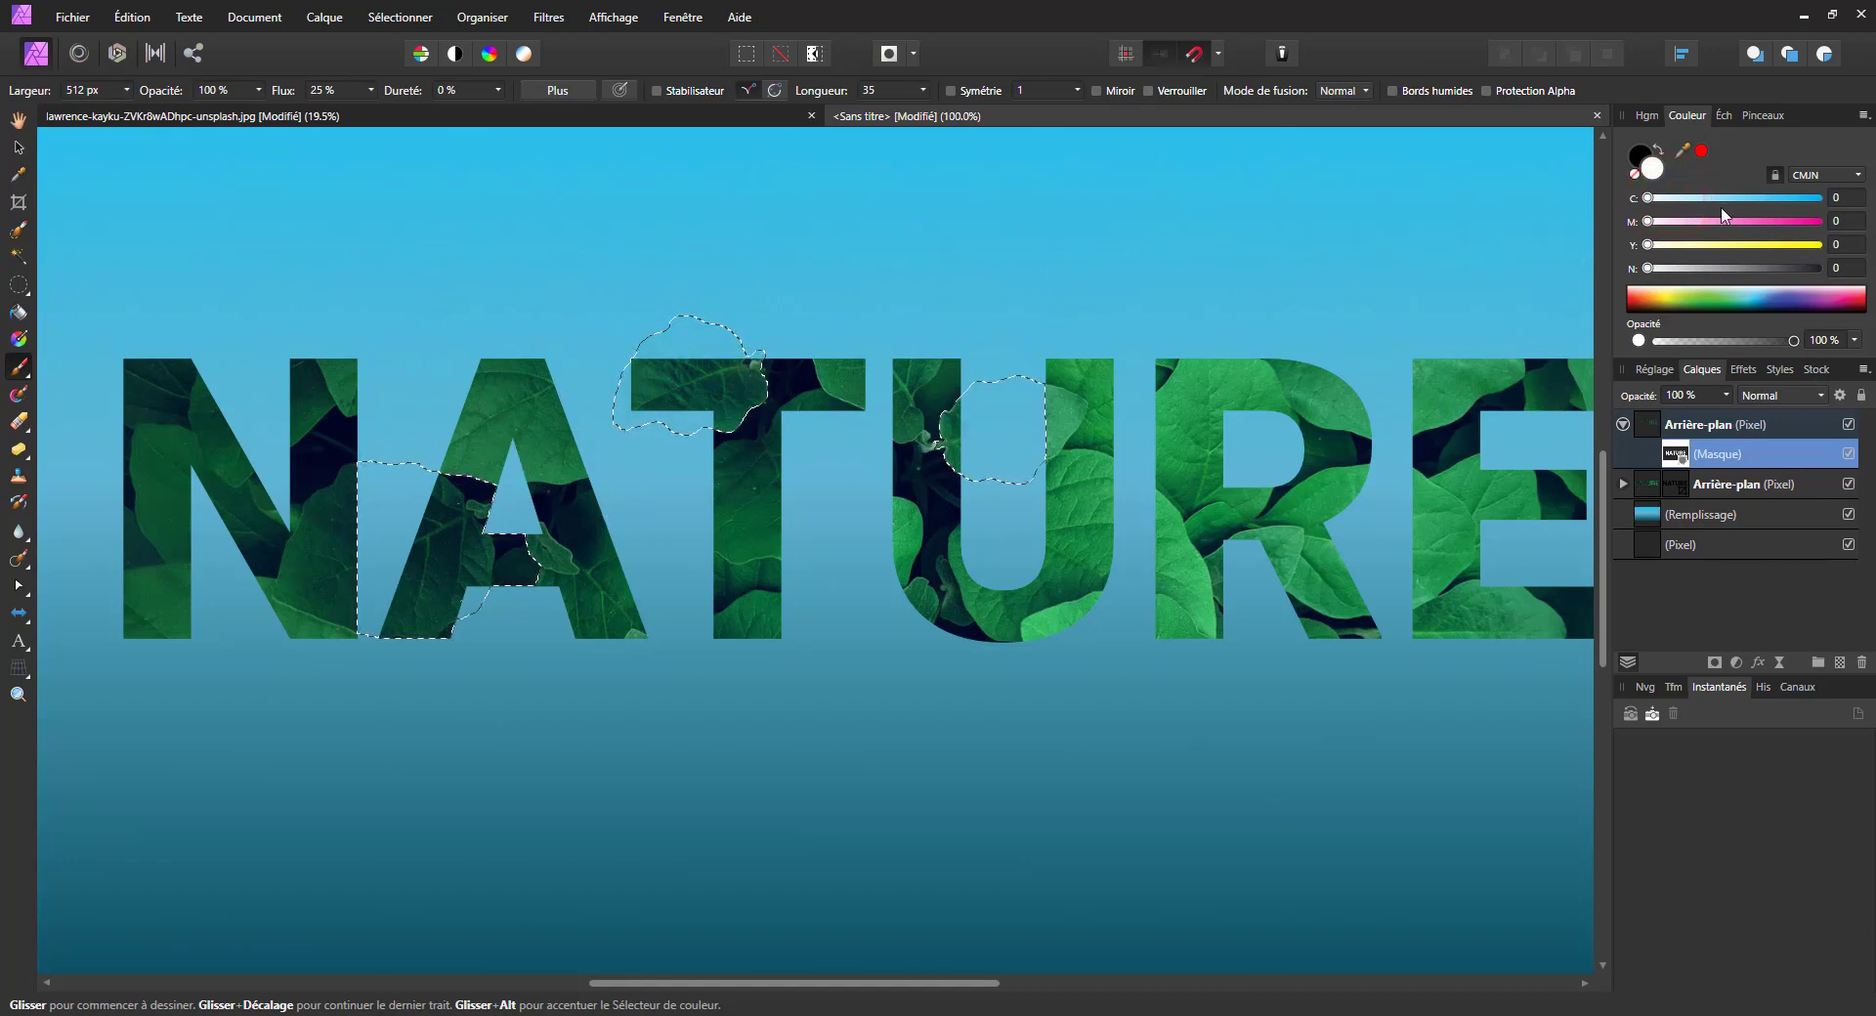
pyautogui.moveTo(619, 355); pyautogui.dragTo(629, 368)
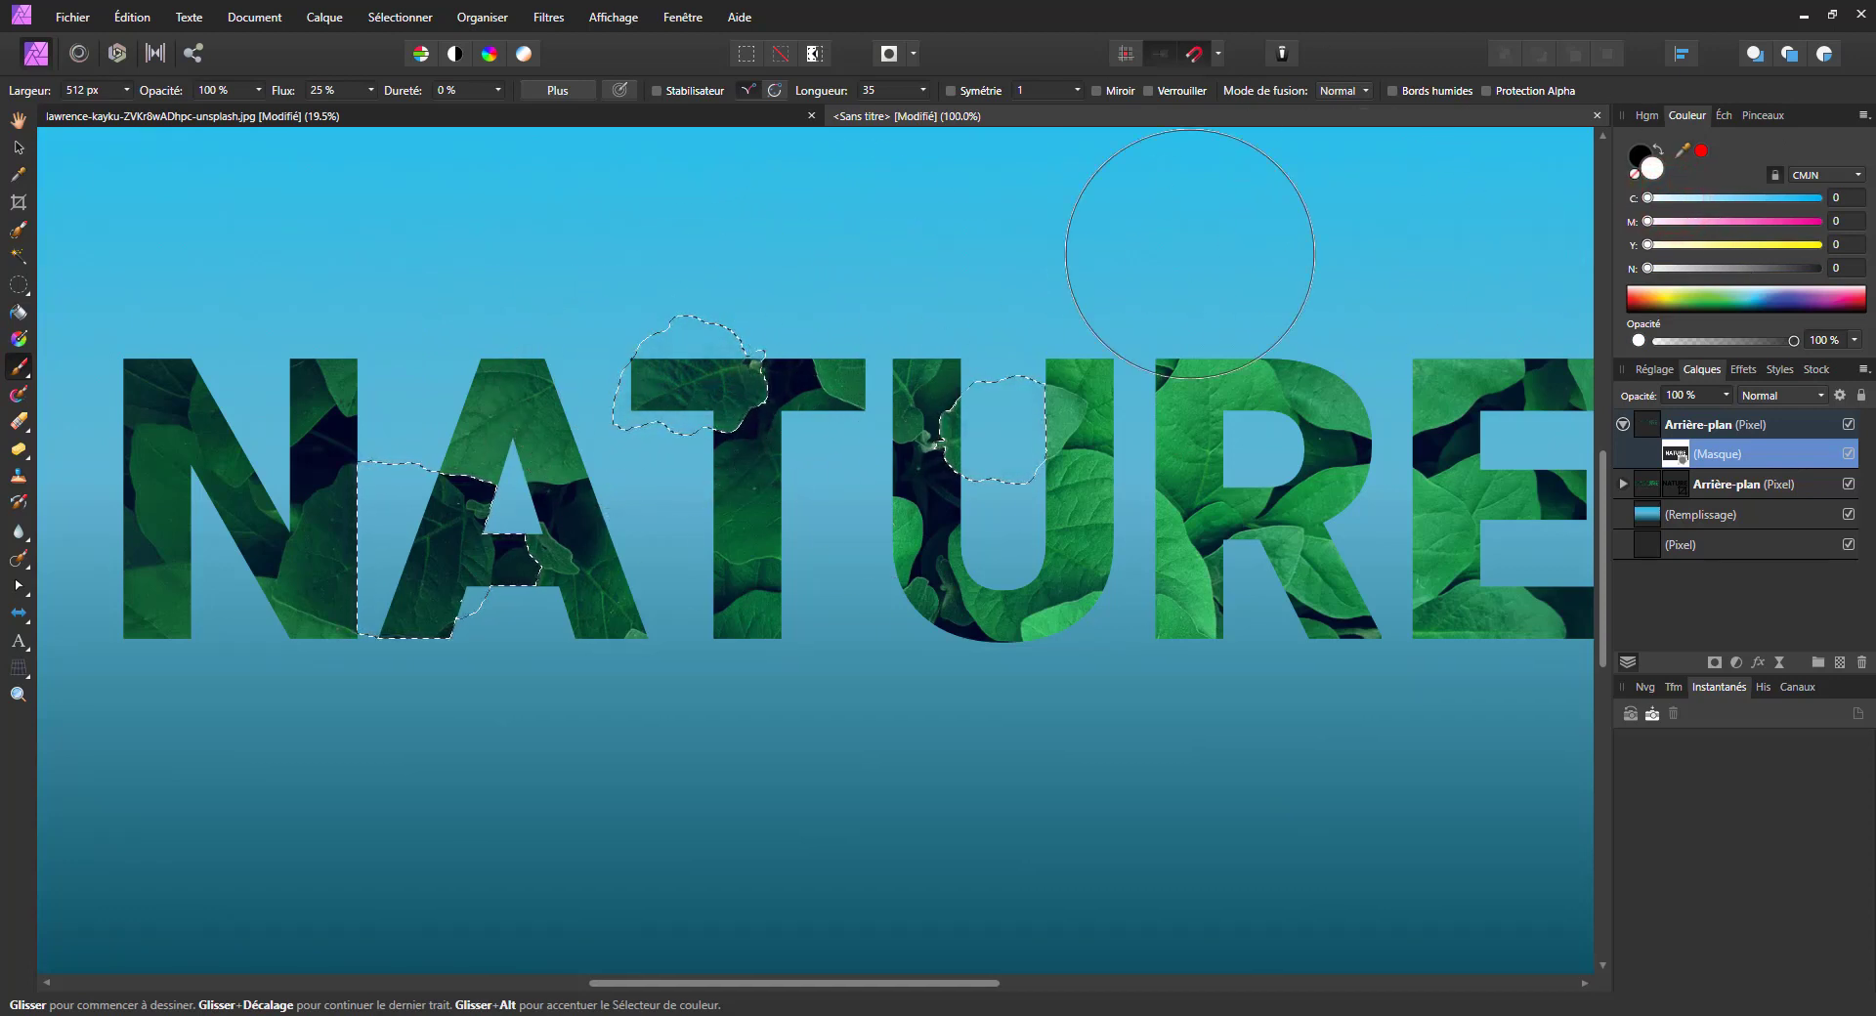
pyautogui.click(1657, 151)
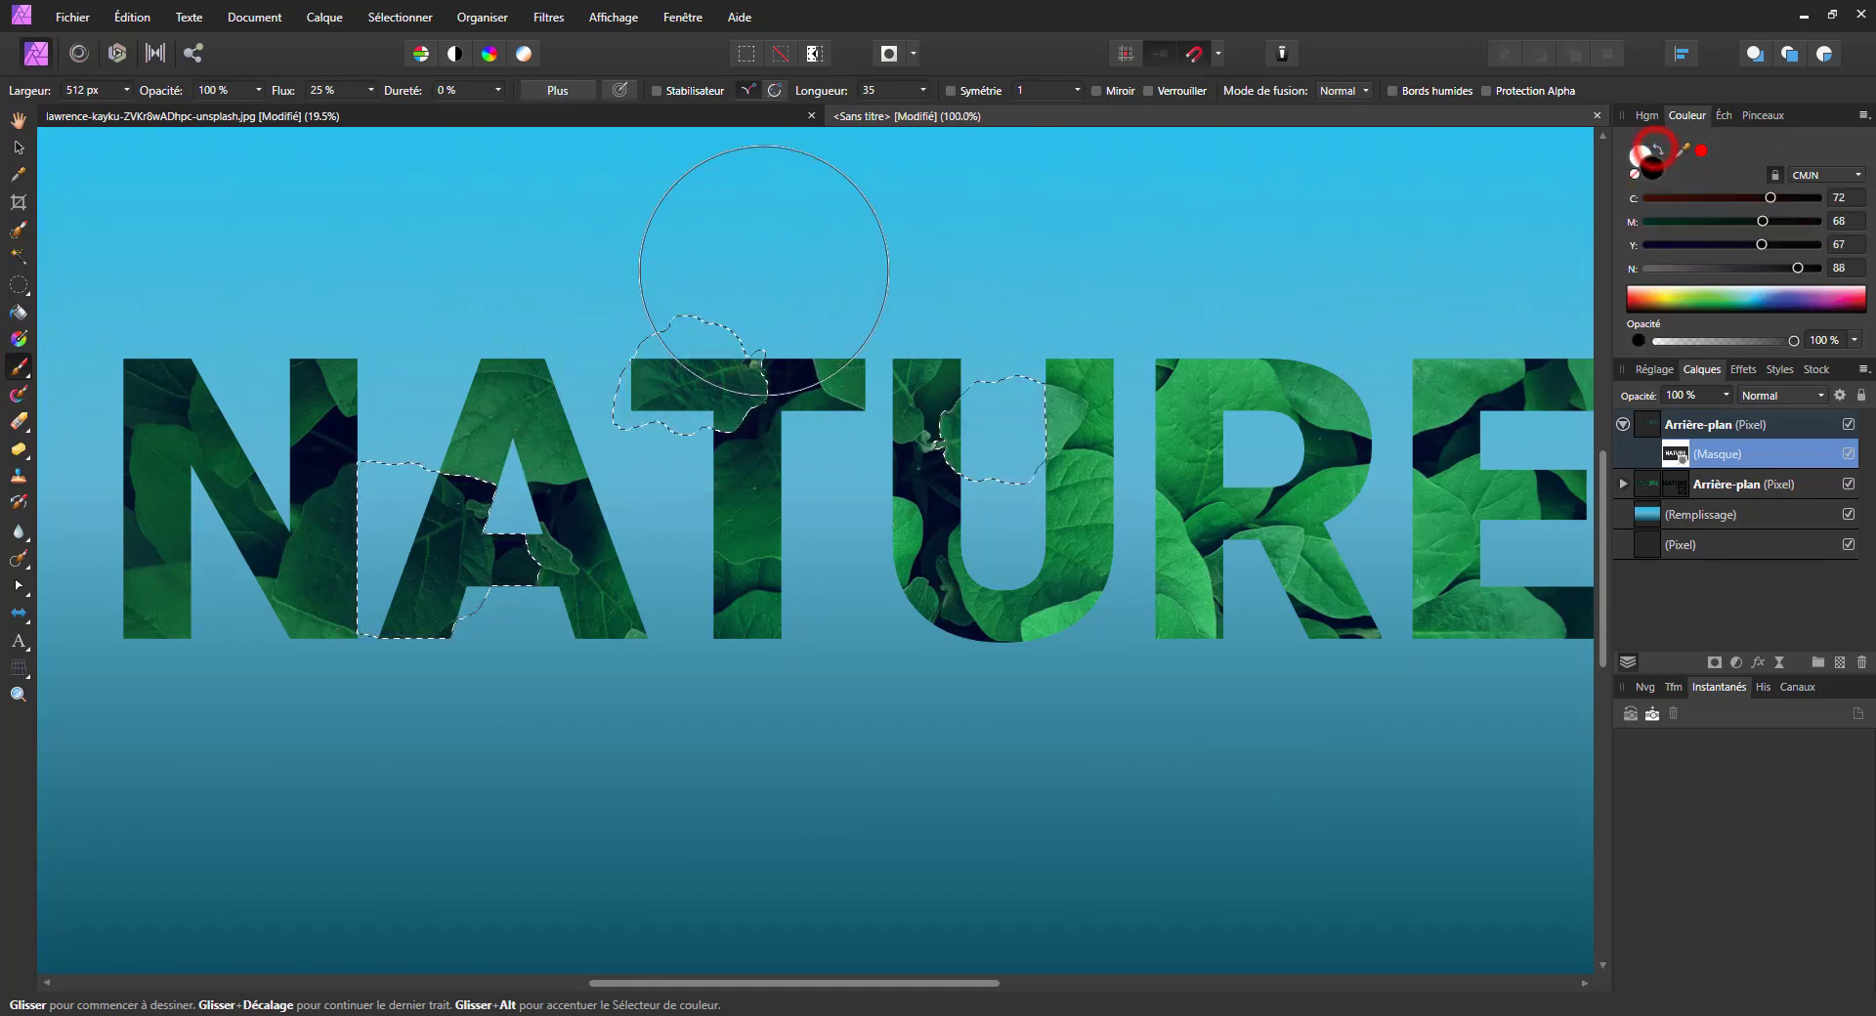
pyautogui.click(1657, 151)
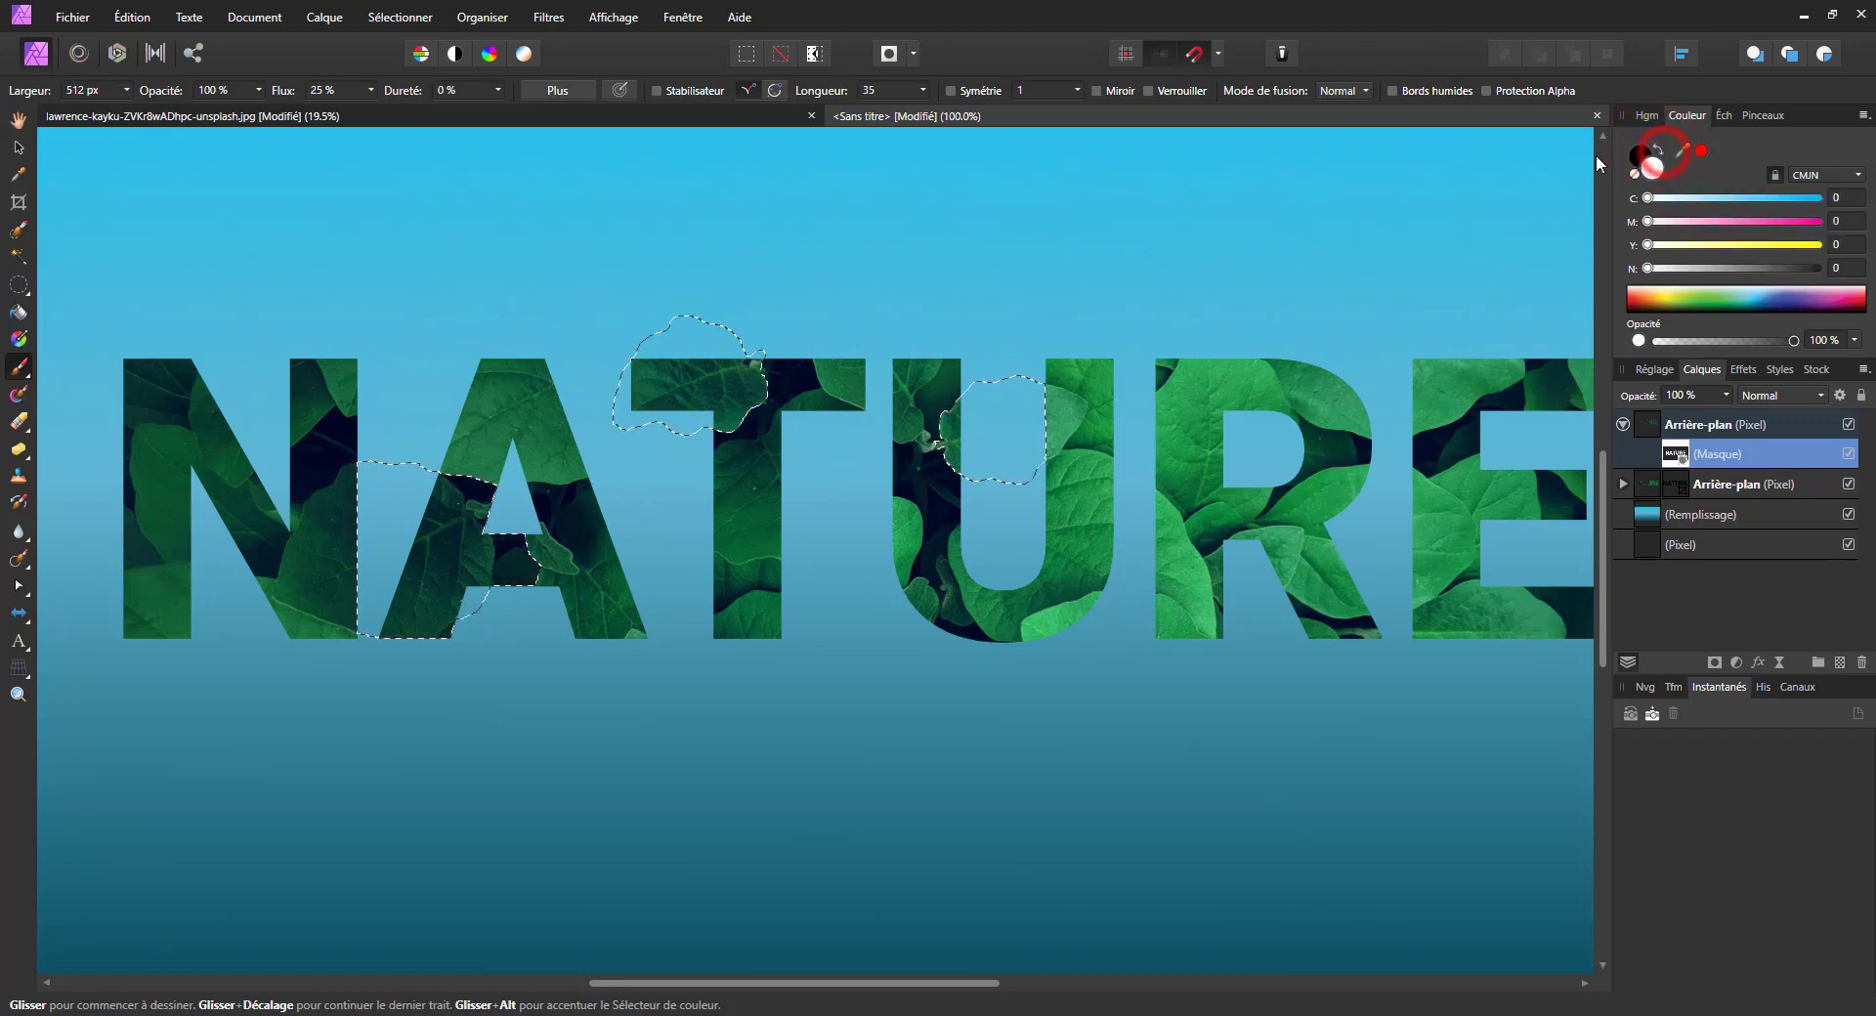
pyautogui.click(667, 371)
# Step: Set brush flow to 100% and paint the mask inside the leaf selections above A/T and the A
pyautogui.moveTo(370, 90); pyautogui.dragTo(450, 112)
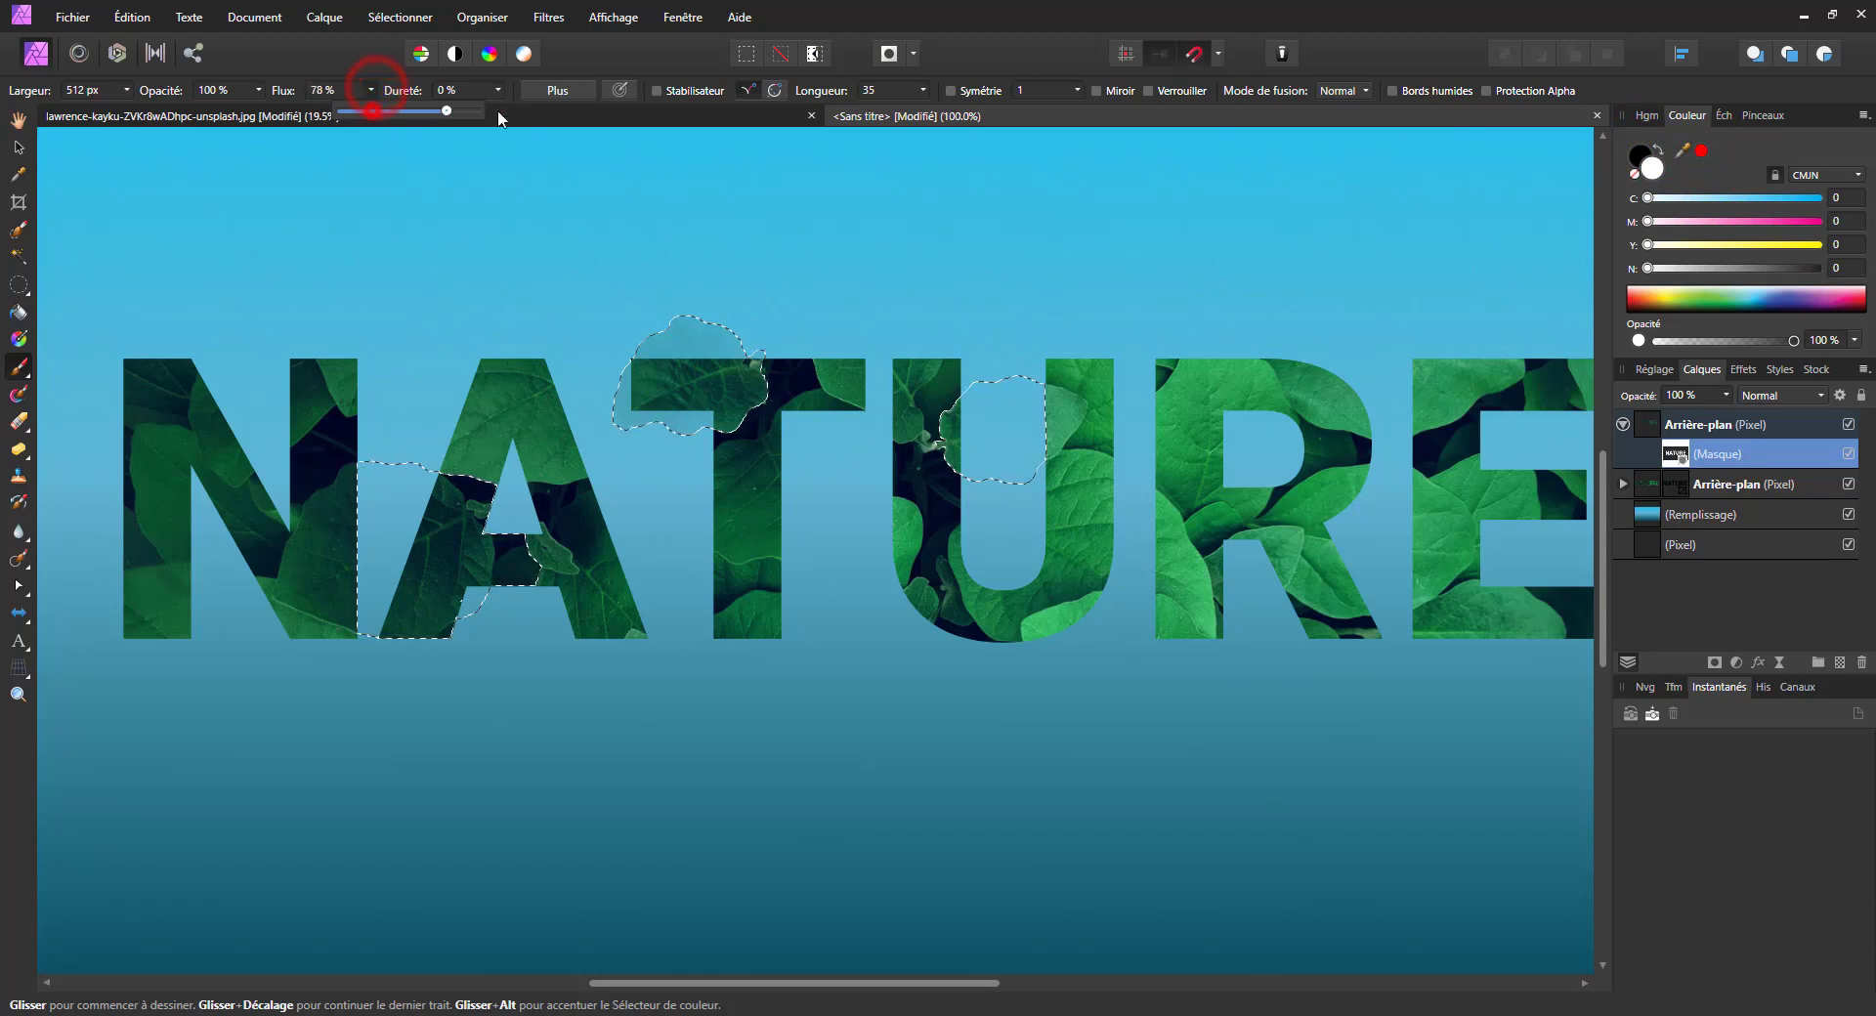
pyautogui.click(681, 335)
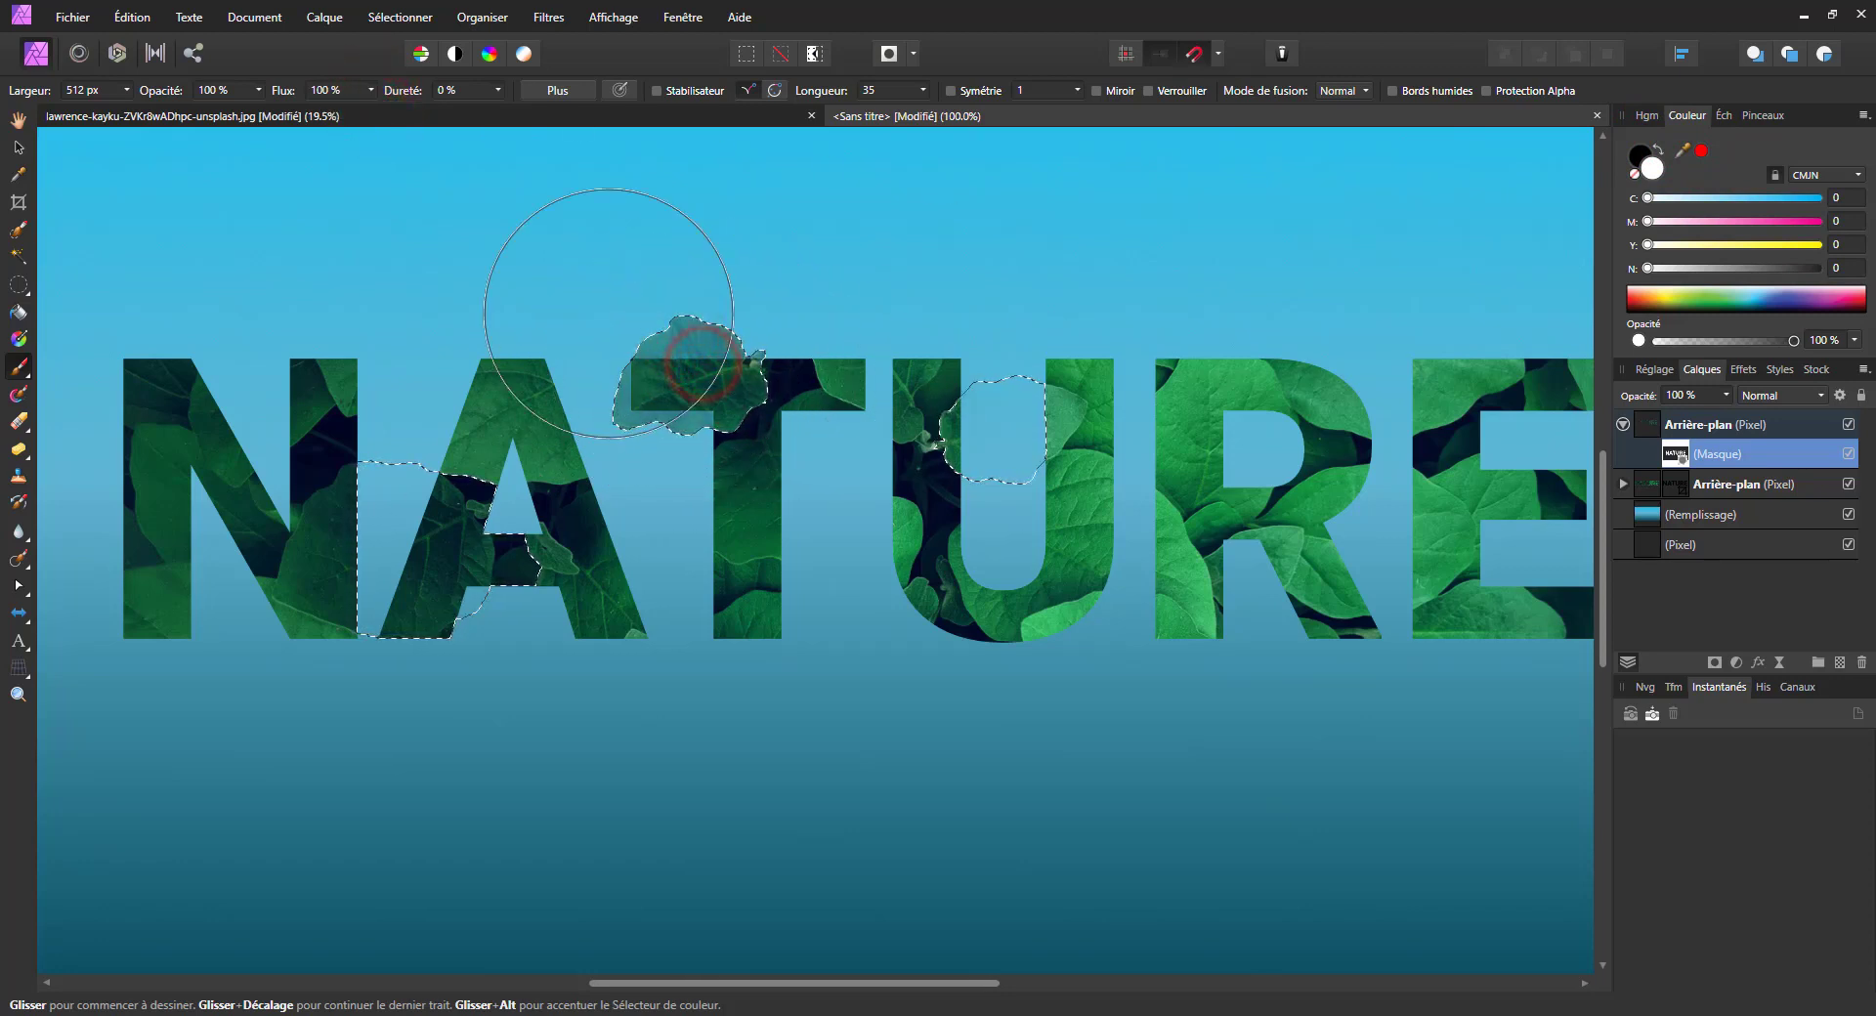
pyautogui.click(732, 305)
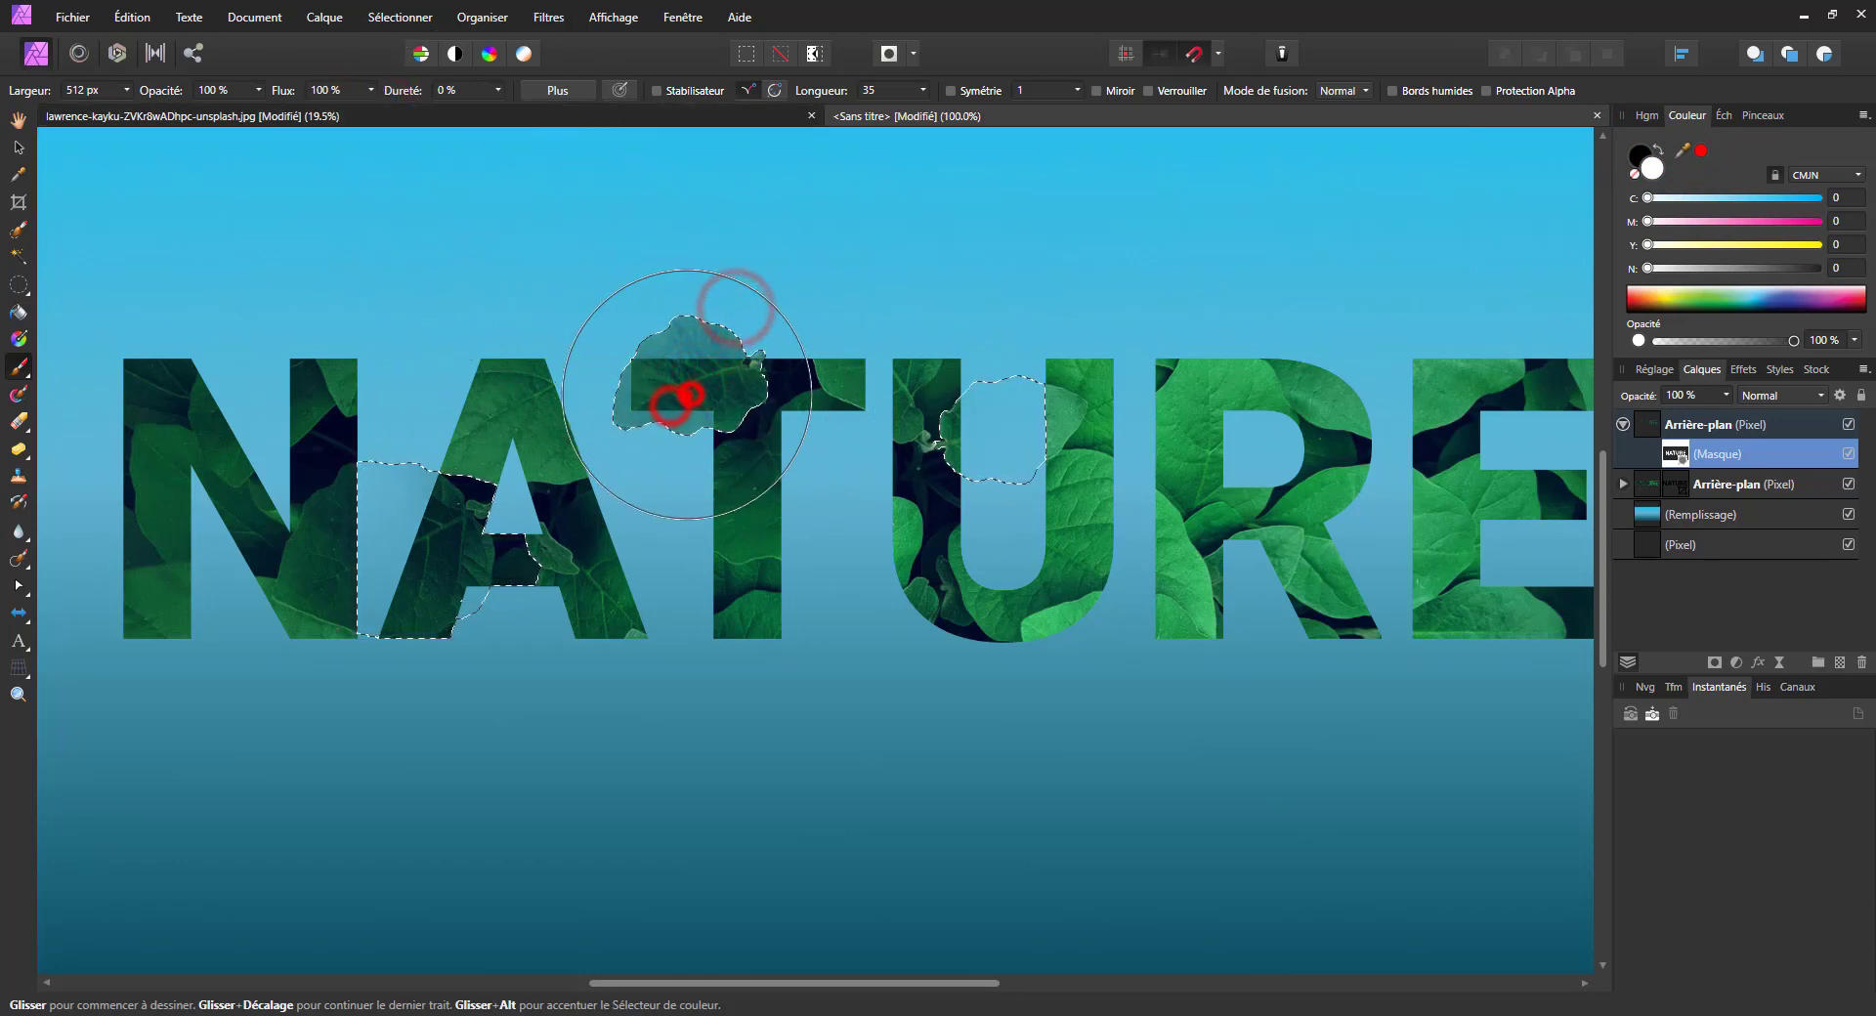
pyautogui.moveTo(683, 390); pyautogui.dragTo(710, 401)
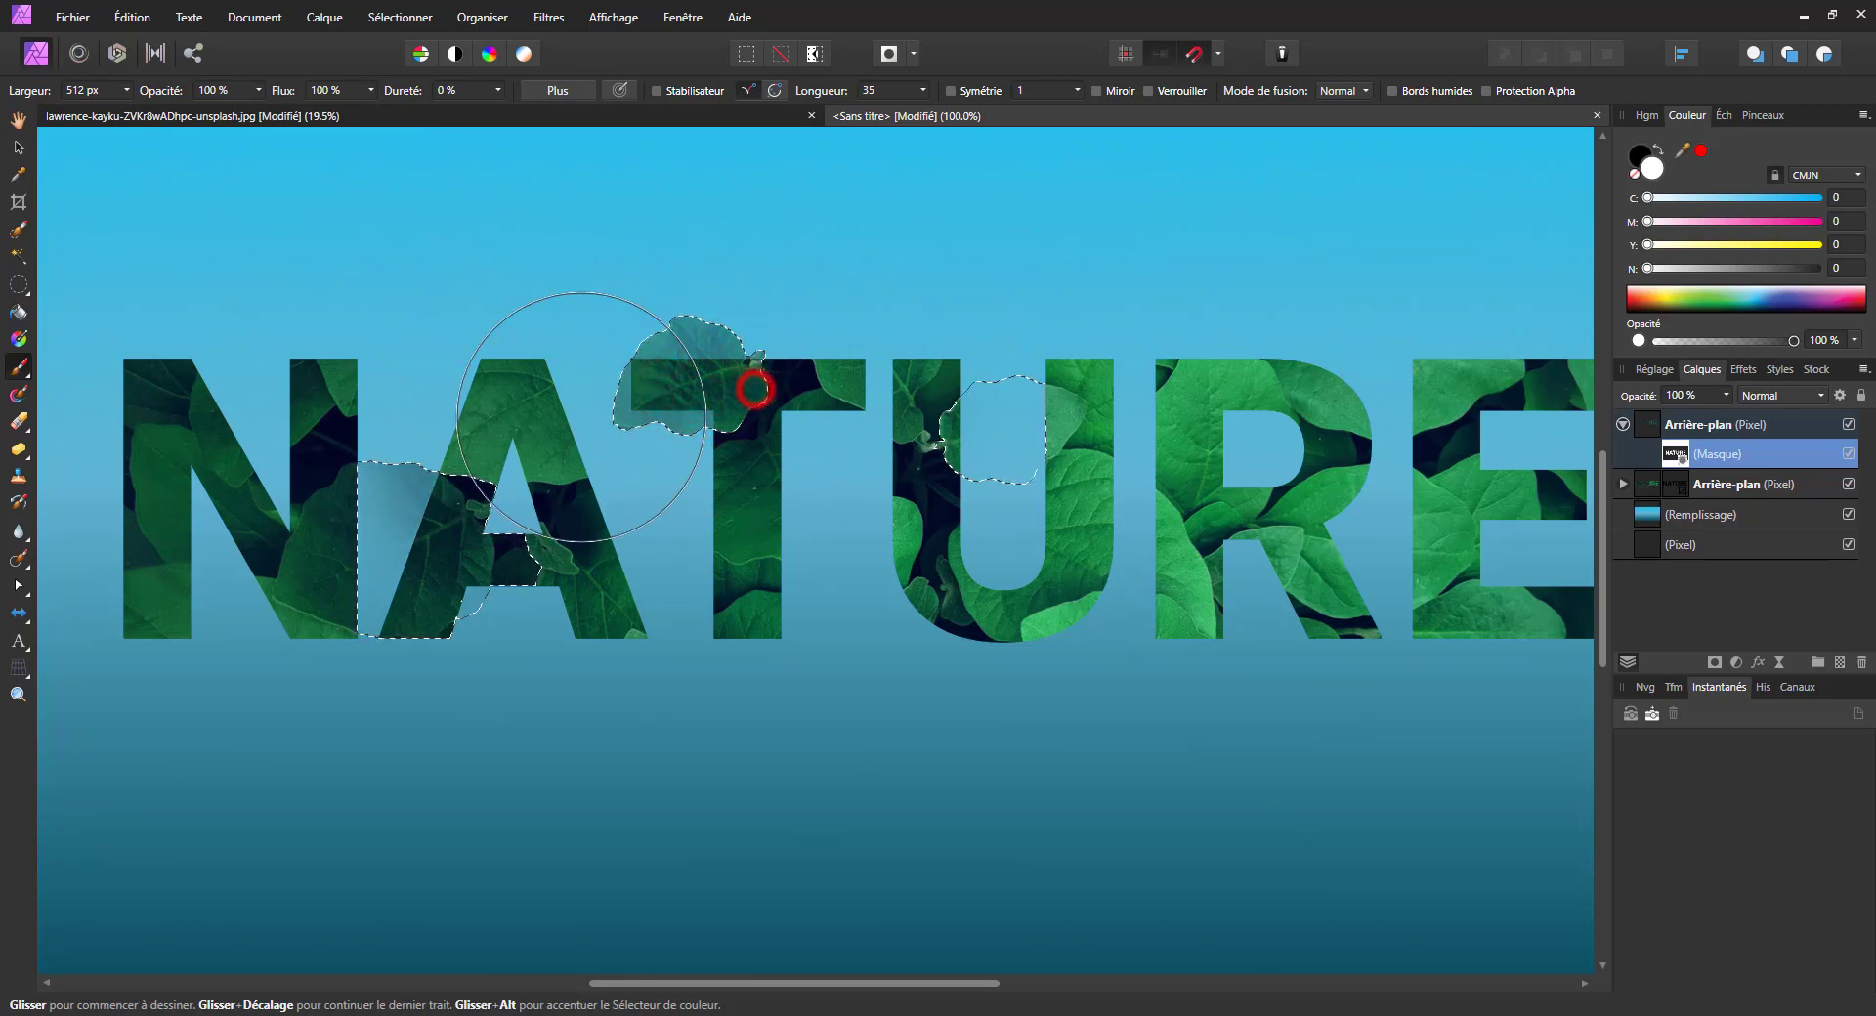
pyautogui.moveTo(401, 426); pyautogui.dragTo(621, 547)
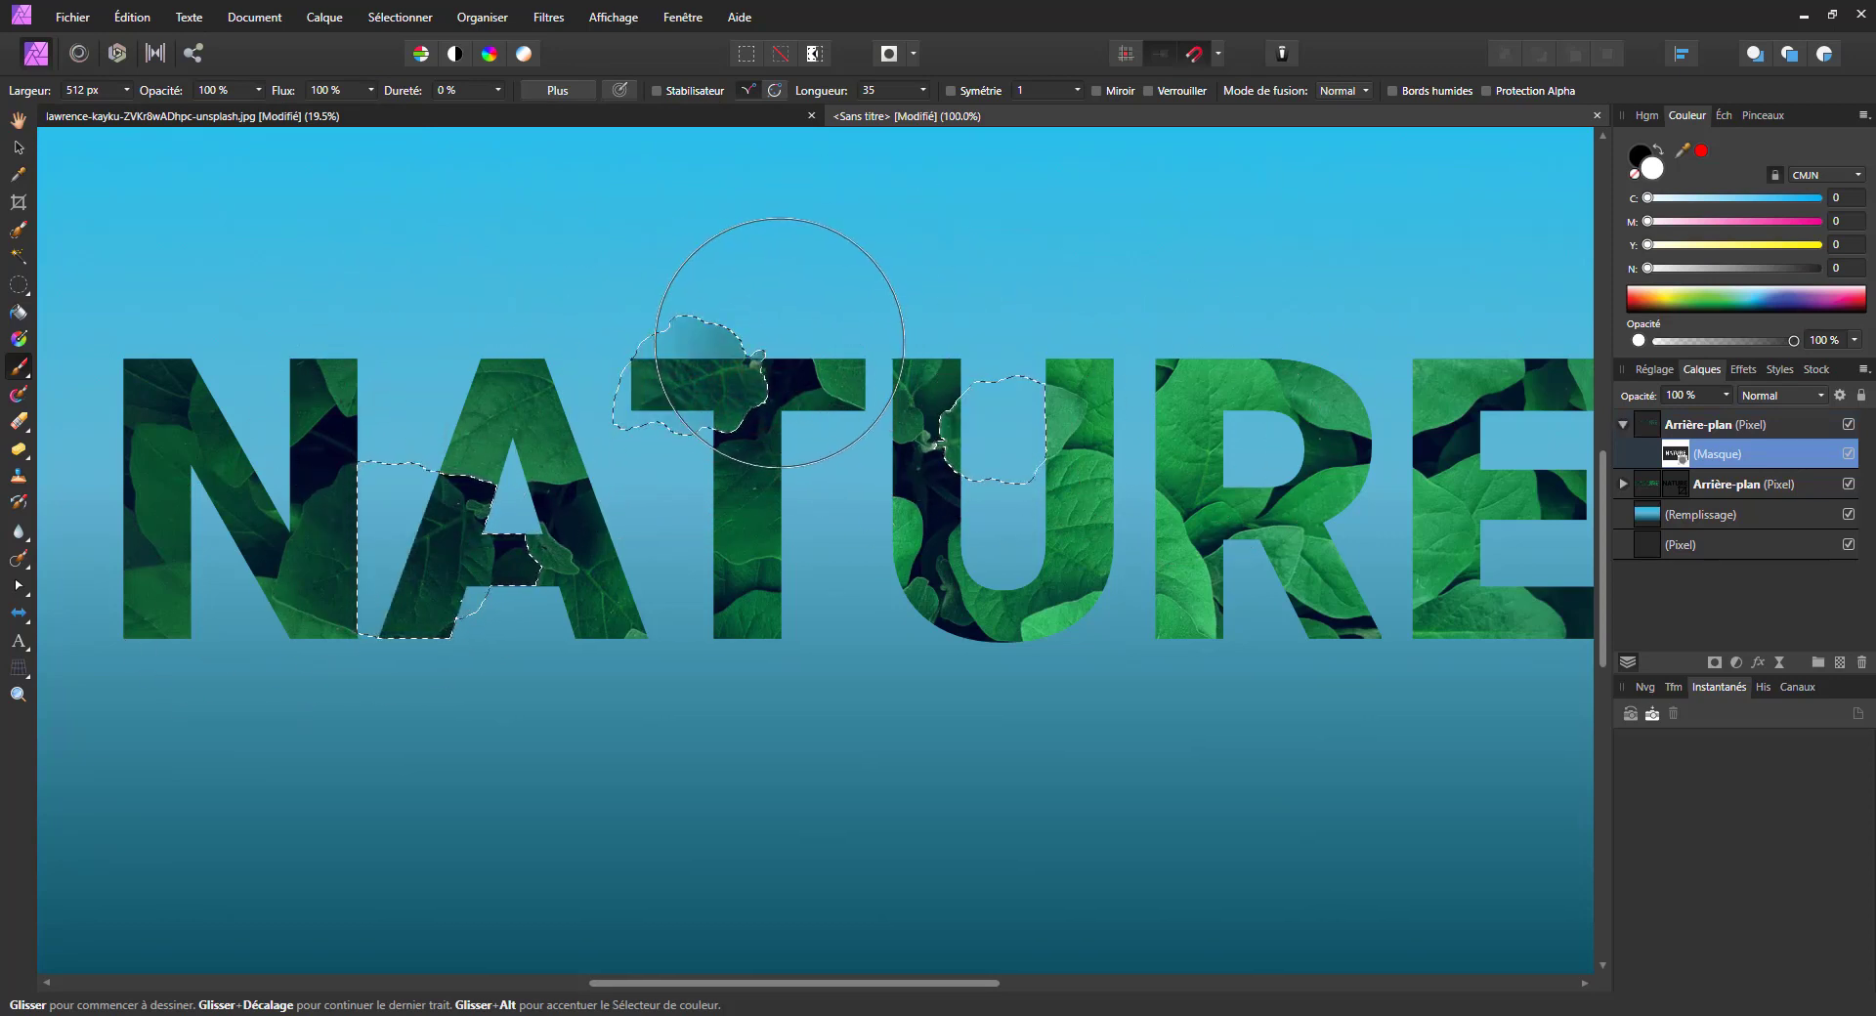
pyautogui.press('x')
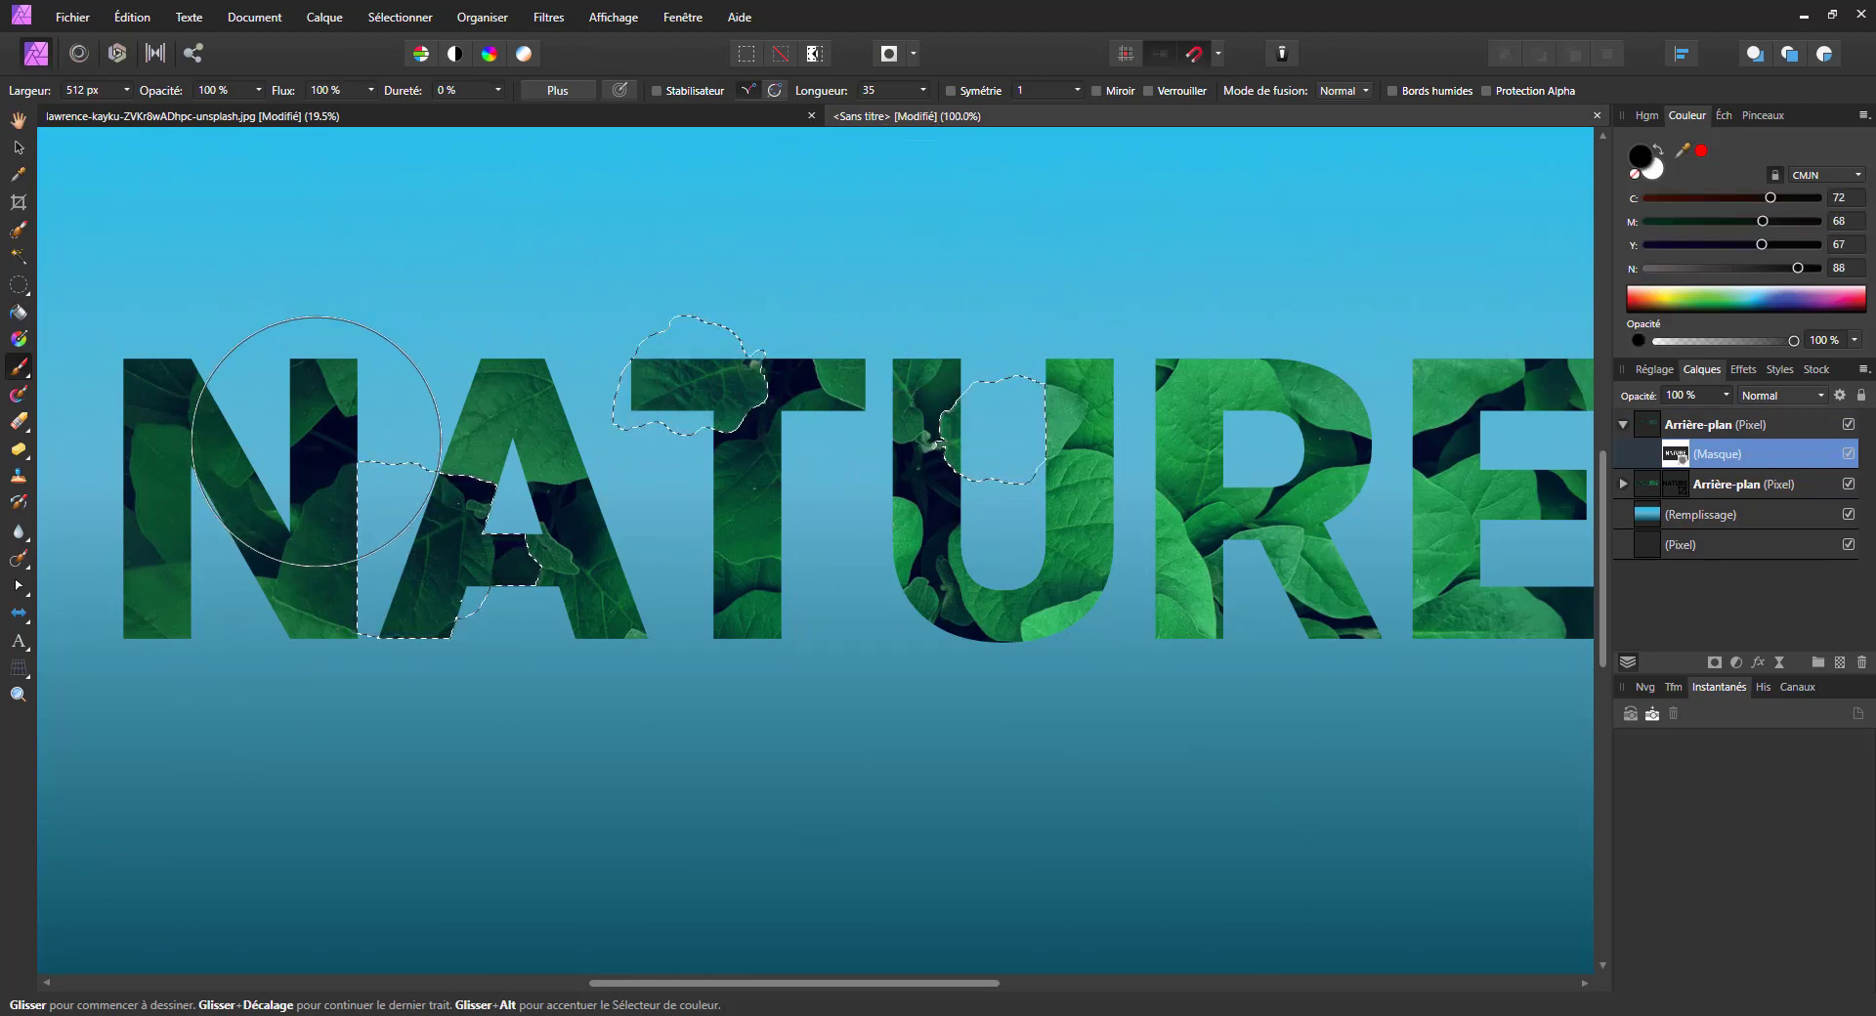
# Step: Hide the lower leaf-letters layer and paint white on the mask over the N/A, T and U selections
pyautogui.click(493, 547)
pyautogui.click(352, 540)
pyautogui.click(1848, 483)
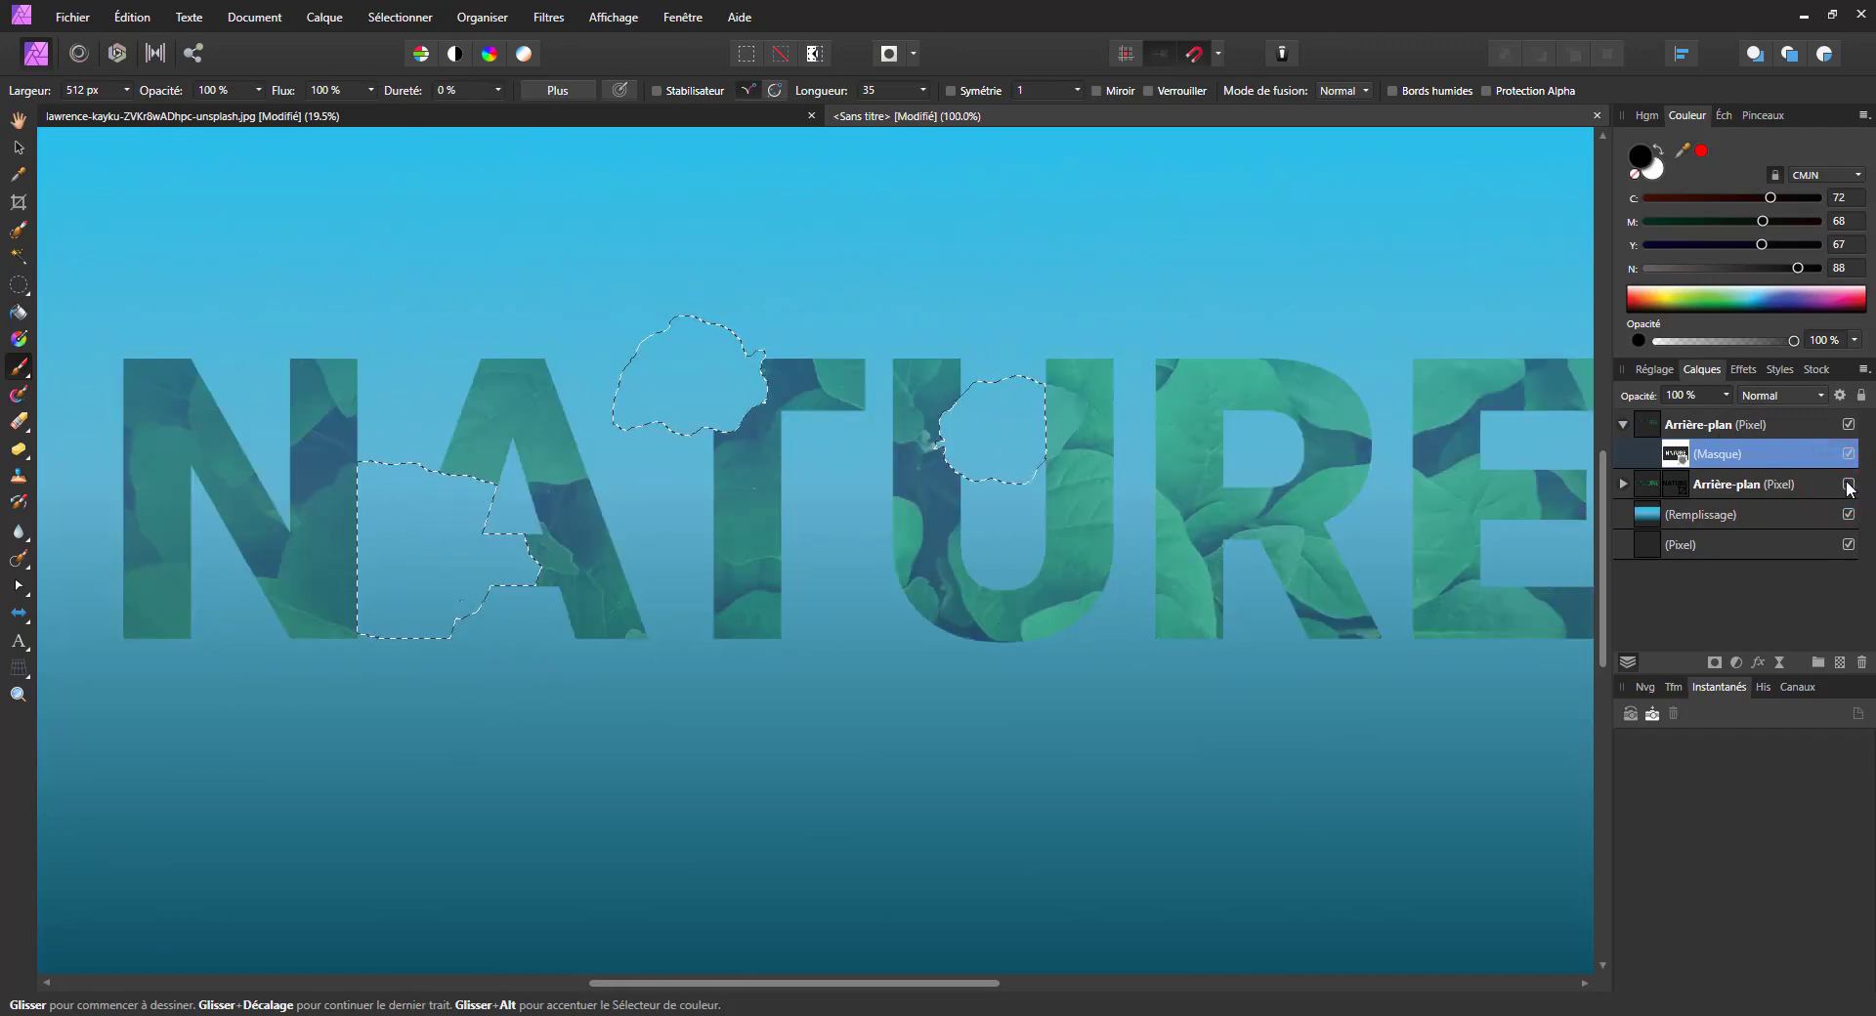
pyautogui.press('x')
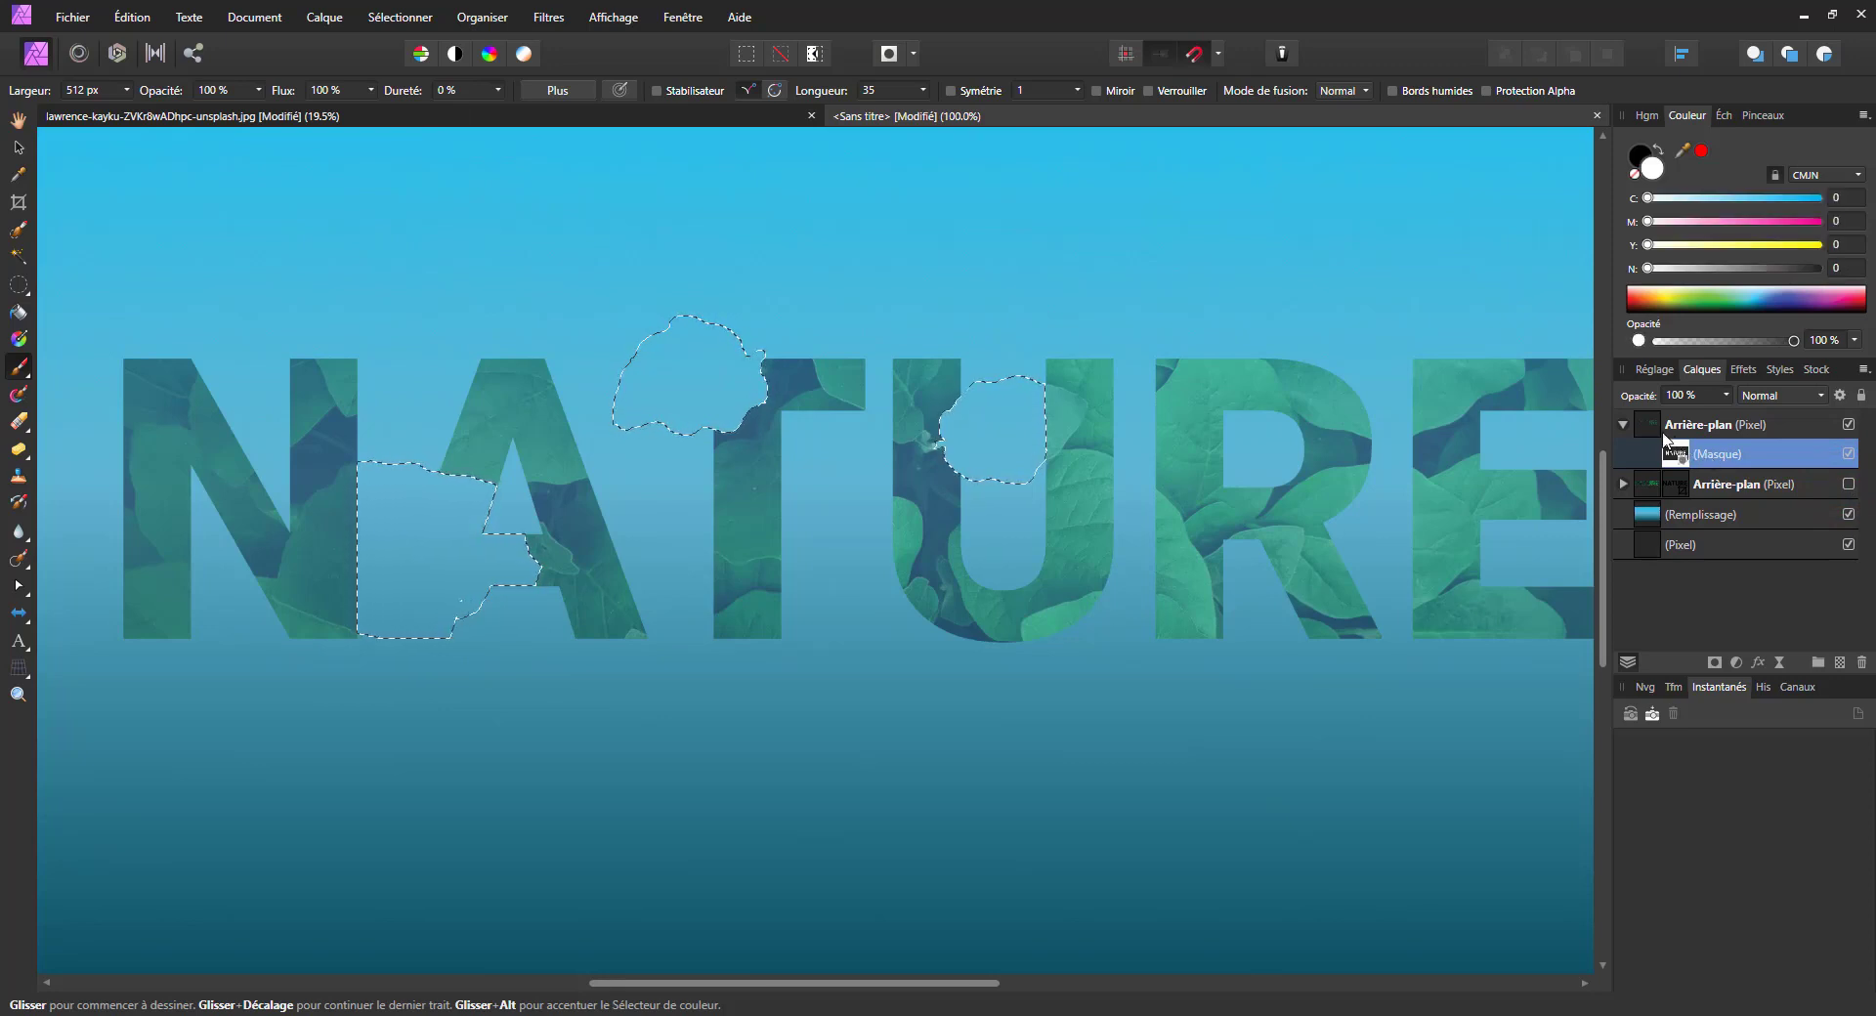
pyautogui.moveTo(410, 547); pyautogui.dragTo(987, 429)
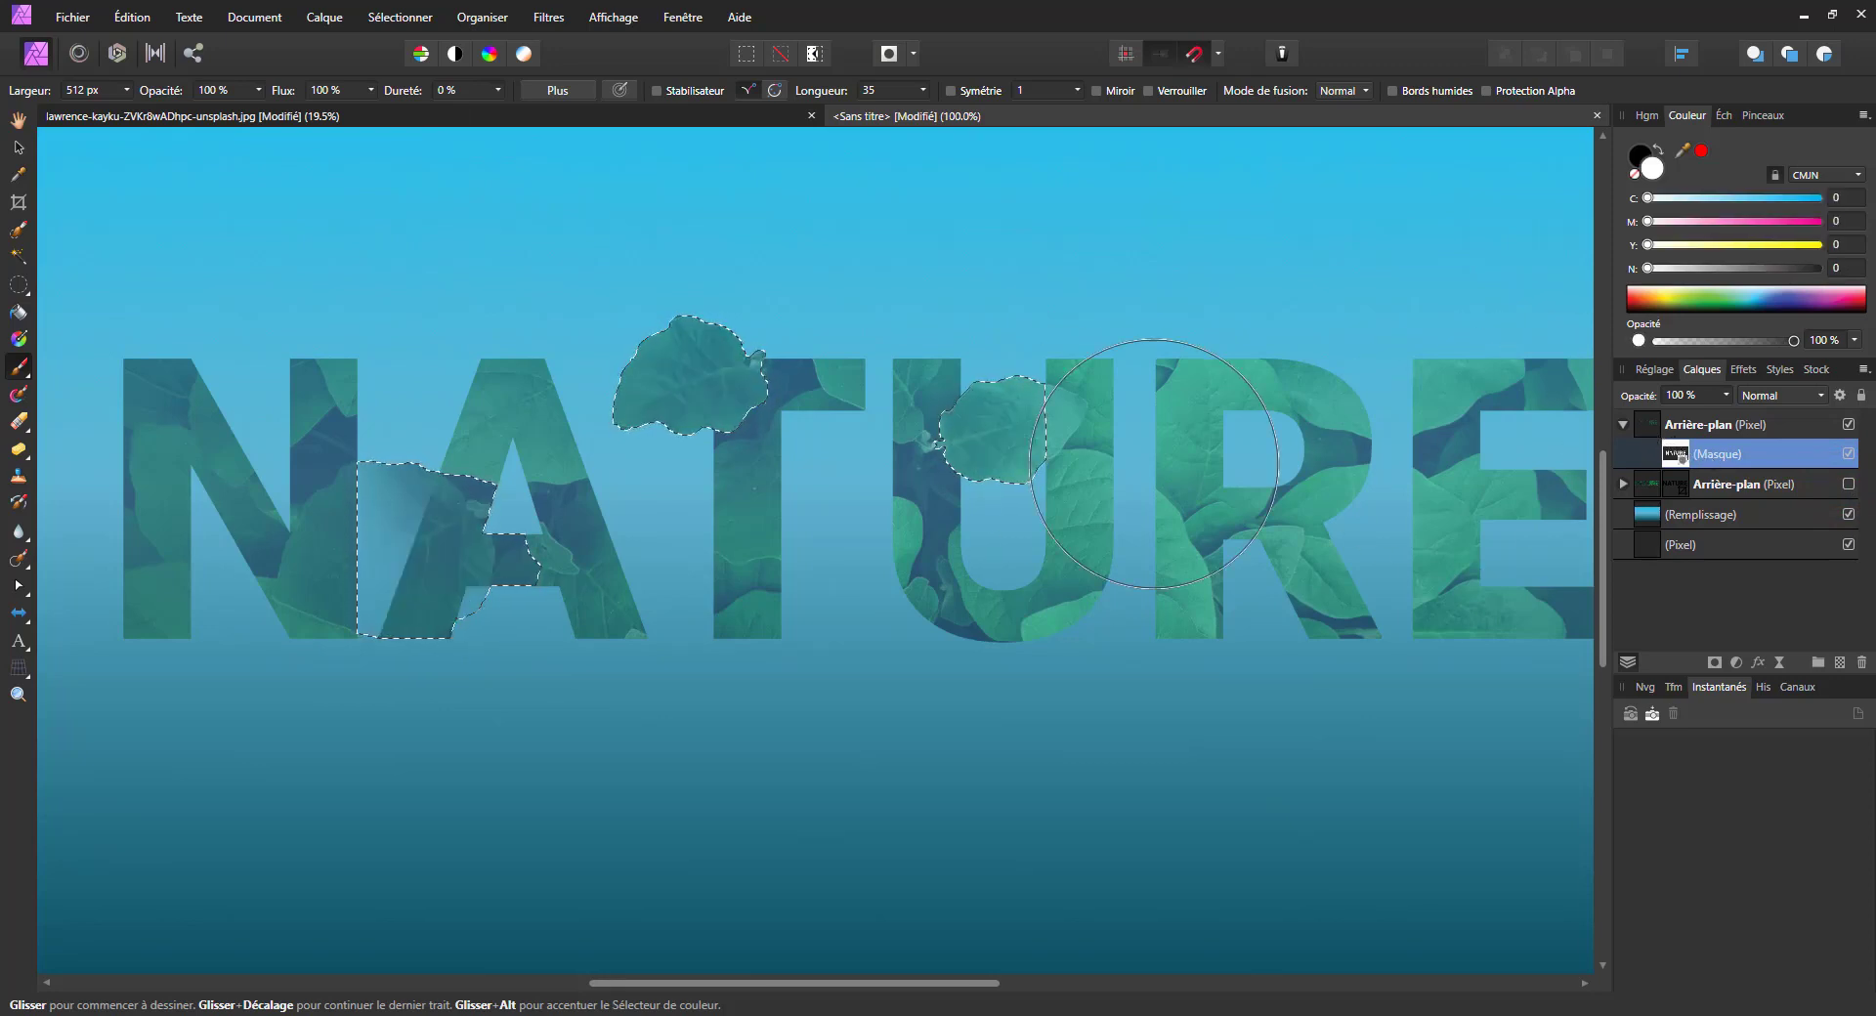
pyautogui.moveTo(666, 430)
pyautogui.mouseDown()
pyautogui.moveTo(215, 592)
pyautogui.moveTo(350, 535)
pyautogui.moveTo(482, 533)
pyautogui.mouseUp()
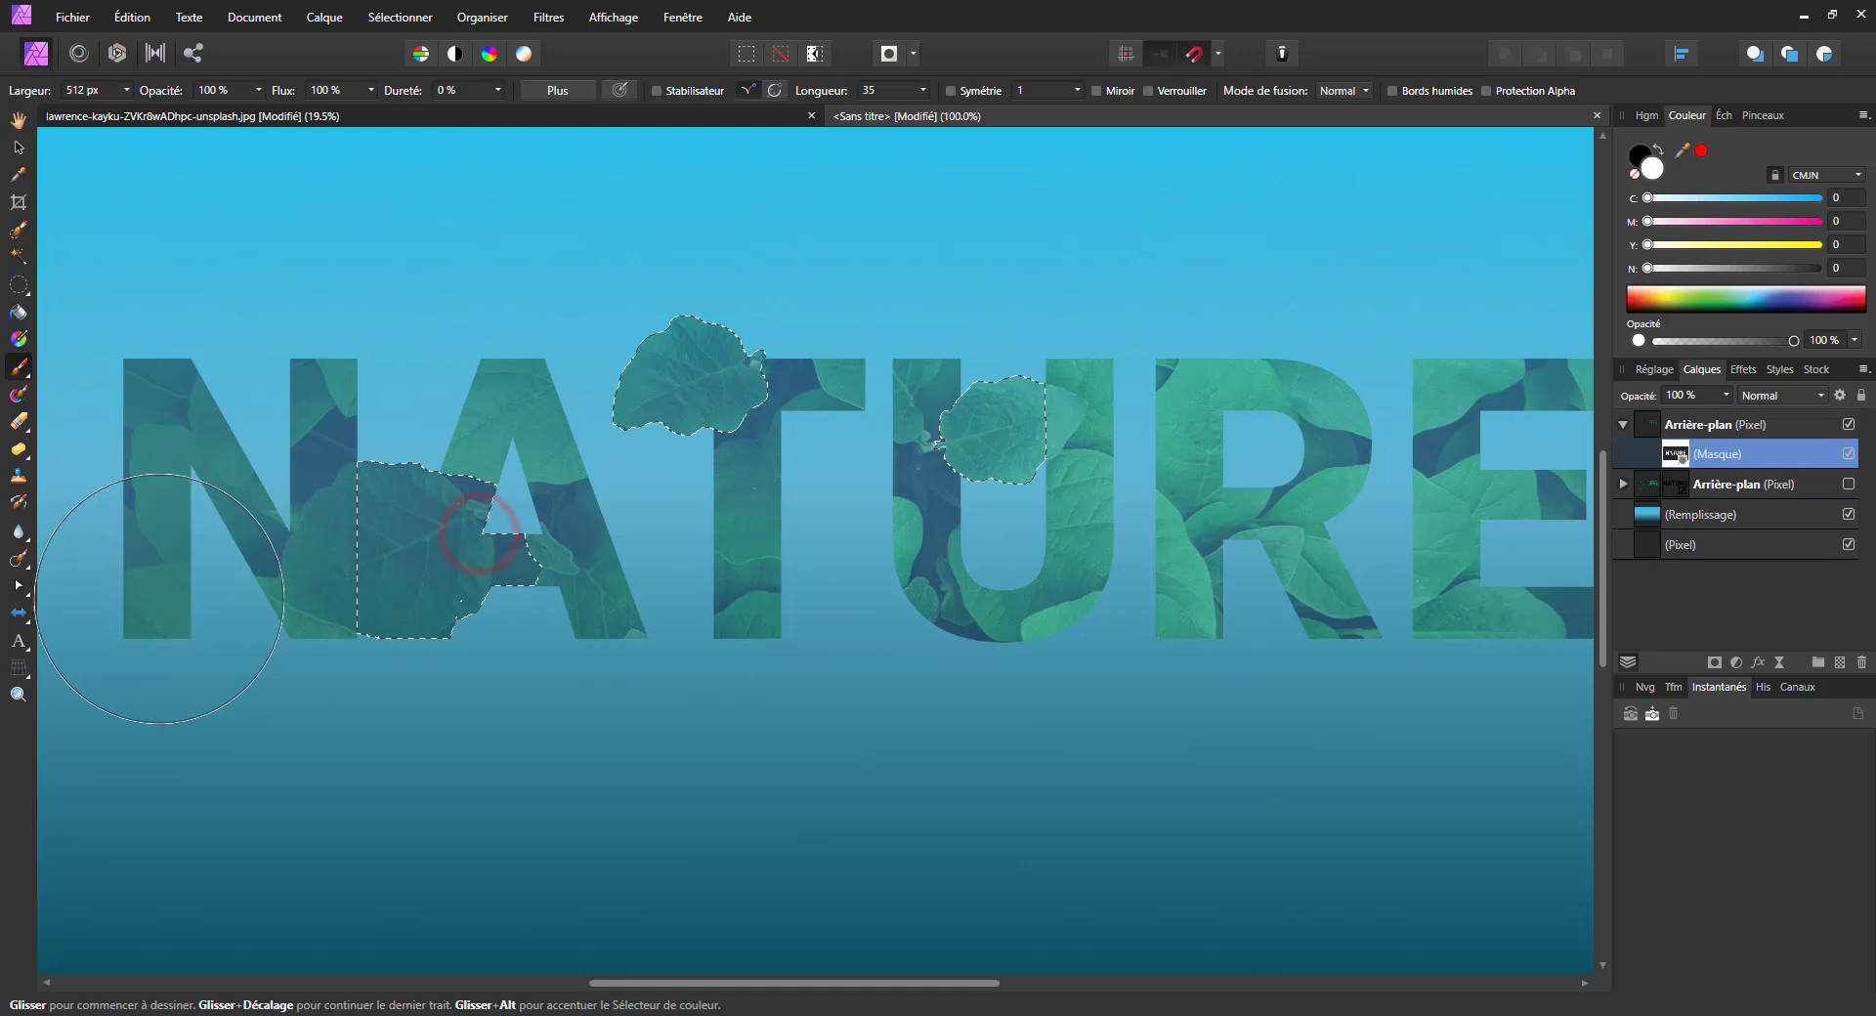
pyautogui.click(1719, 424)
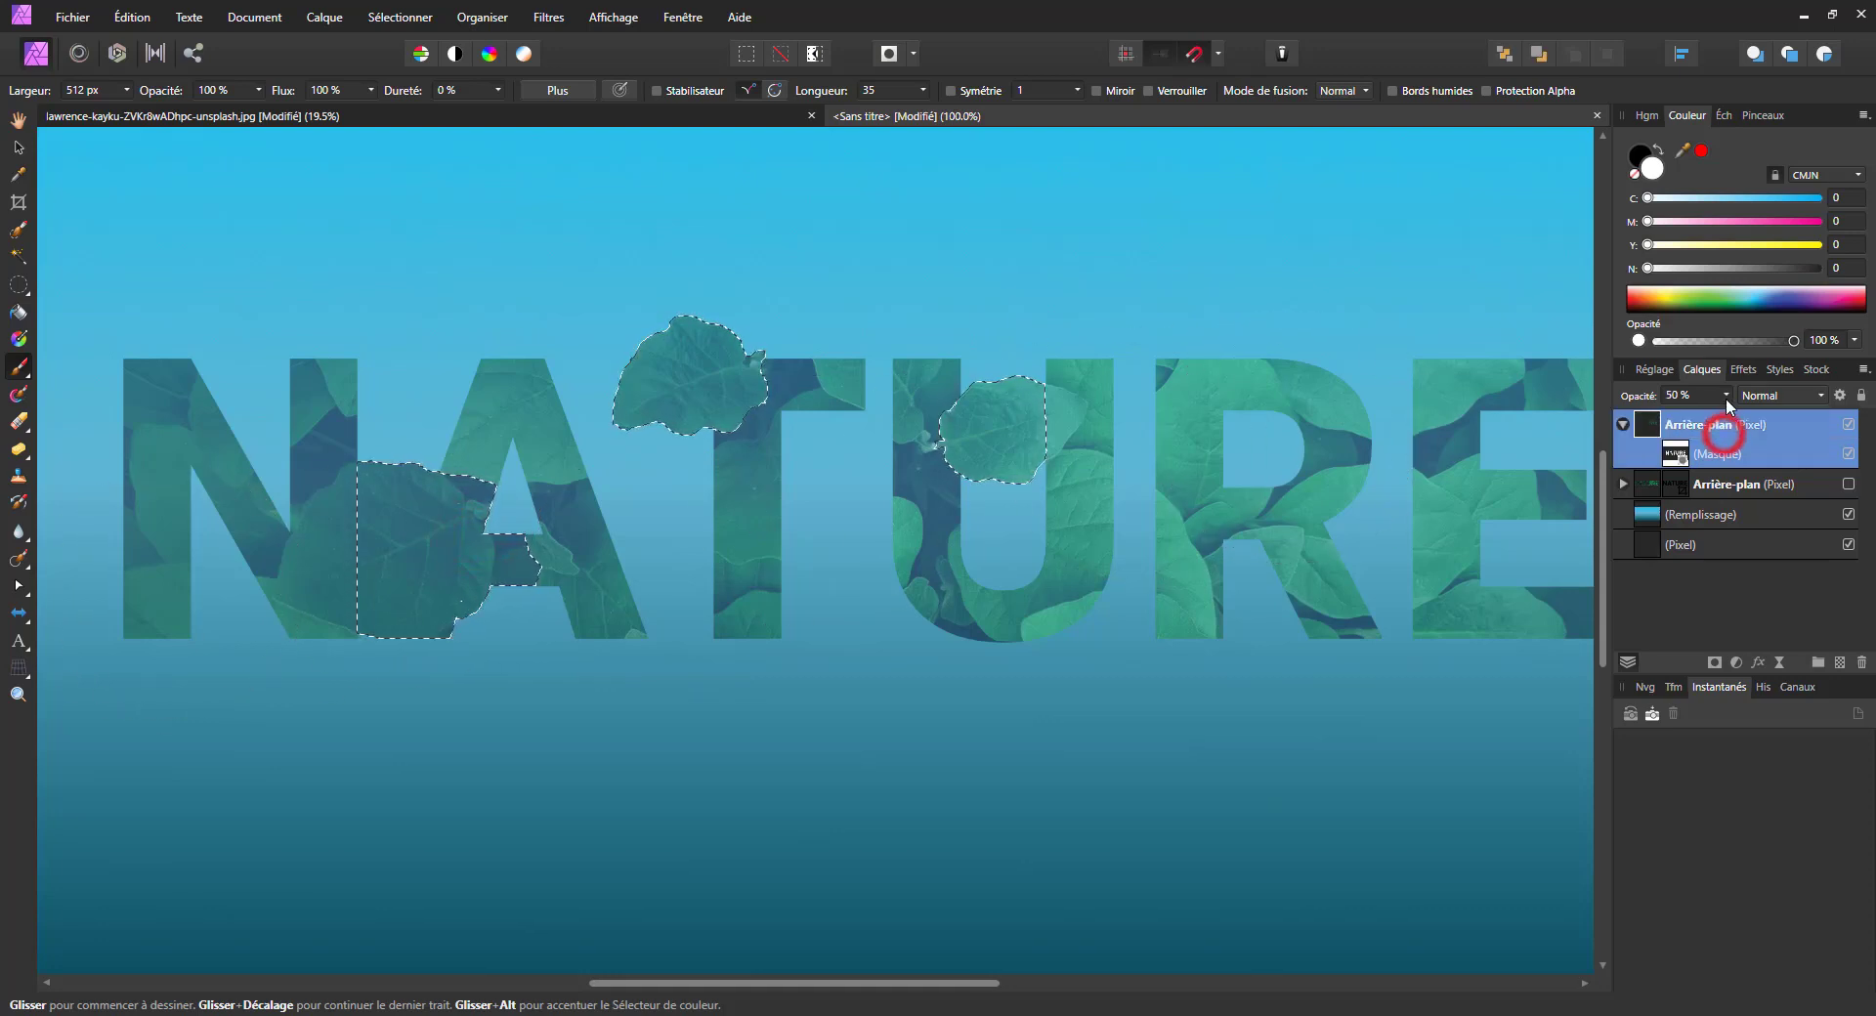
pyautogui.moveTo(1726, 394); pyautogui.dragTo(1856, 586)
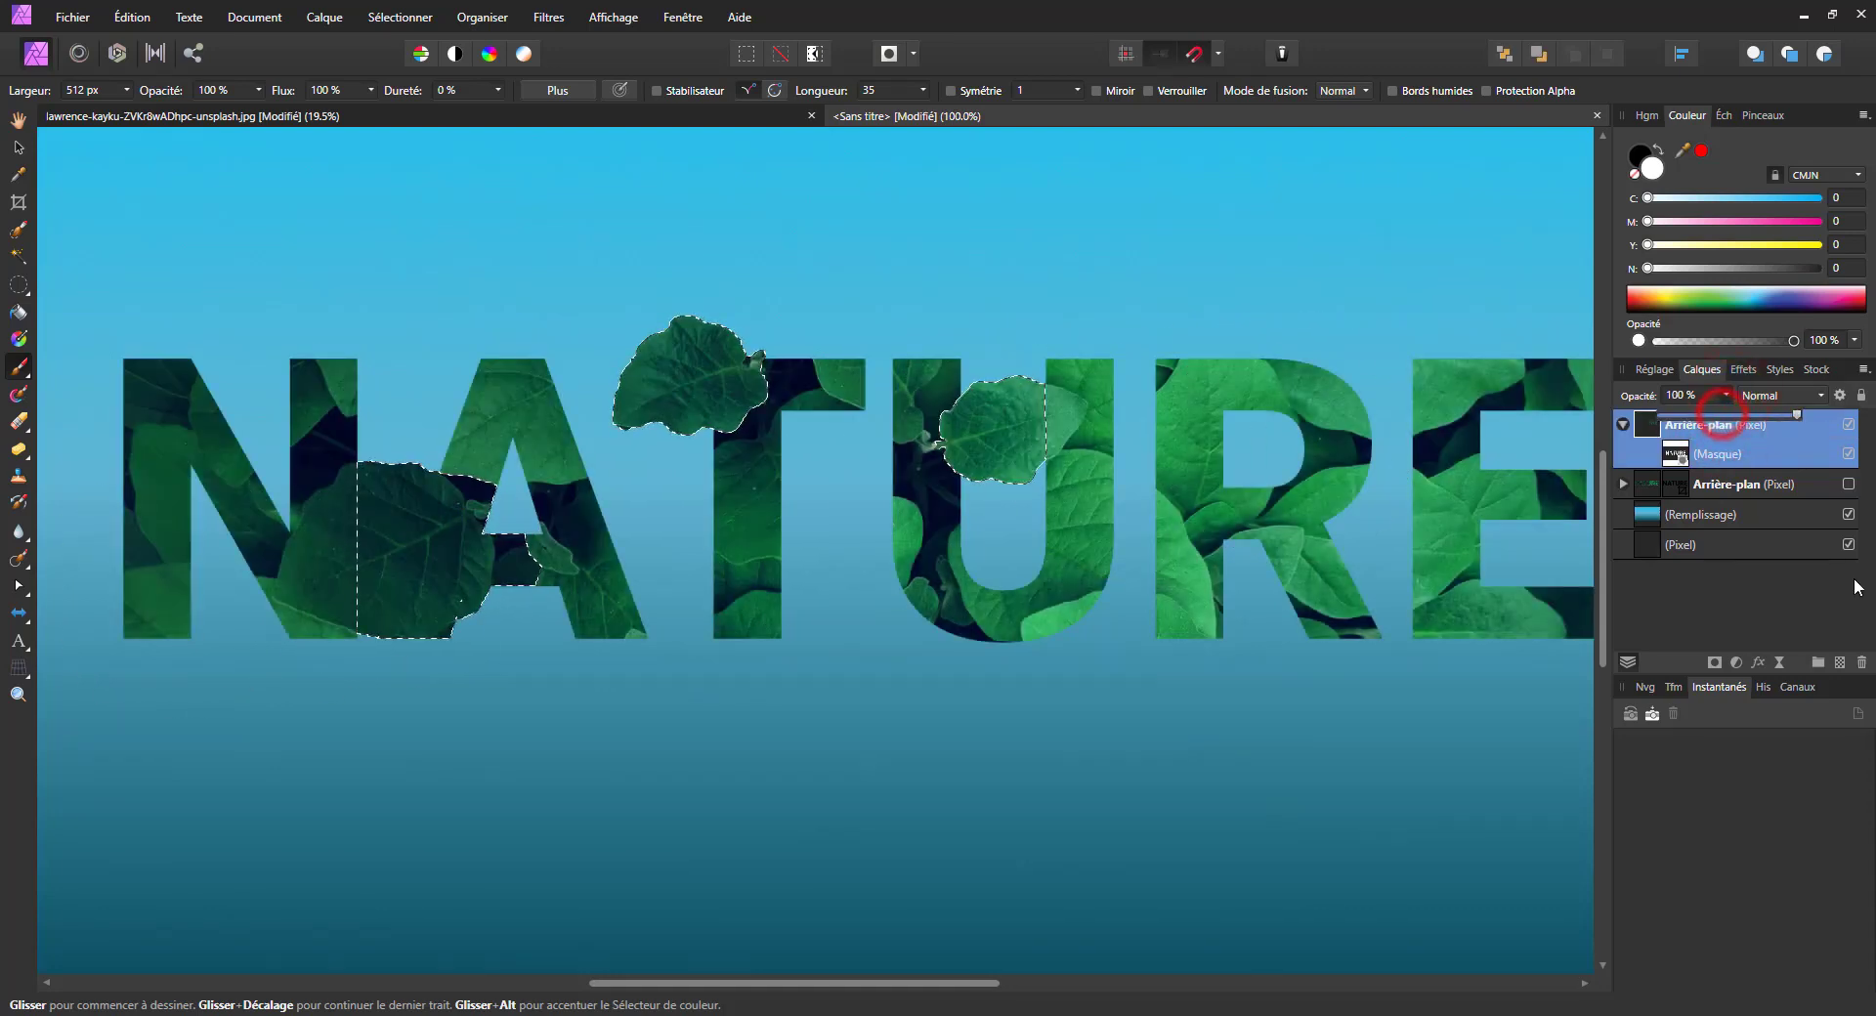
pyautogui.click(1849, 484)
pyautogui.hotkey('ctrl', 'd')
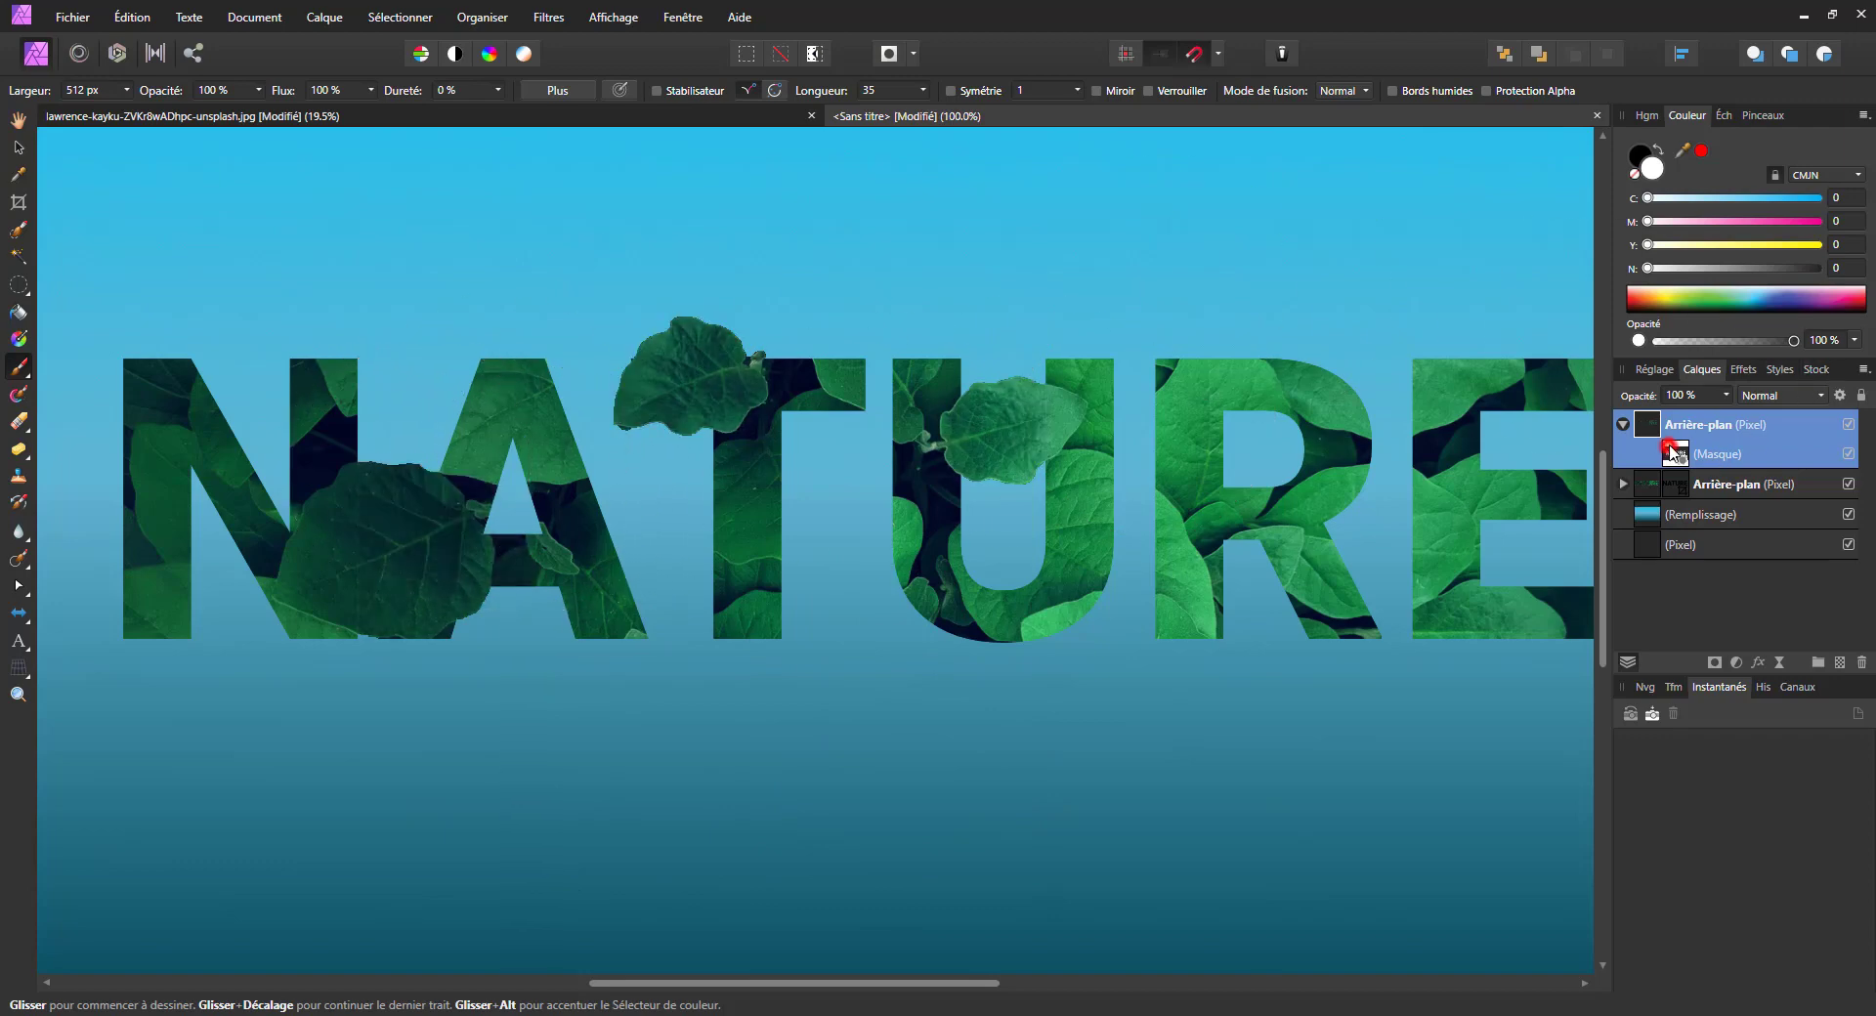
pyautogui.click(1673, 452)
pyautogui.scroll(1, 493, 342)
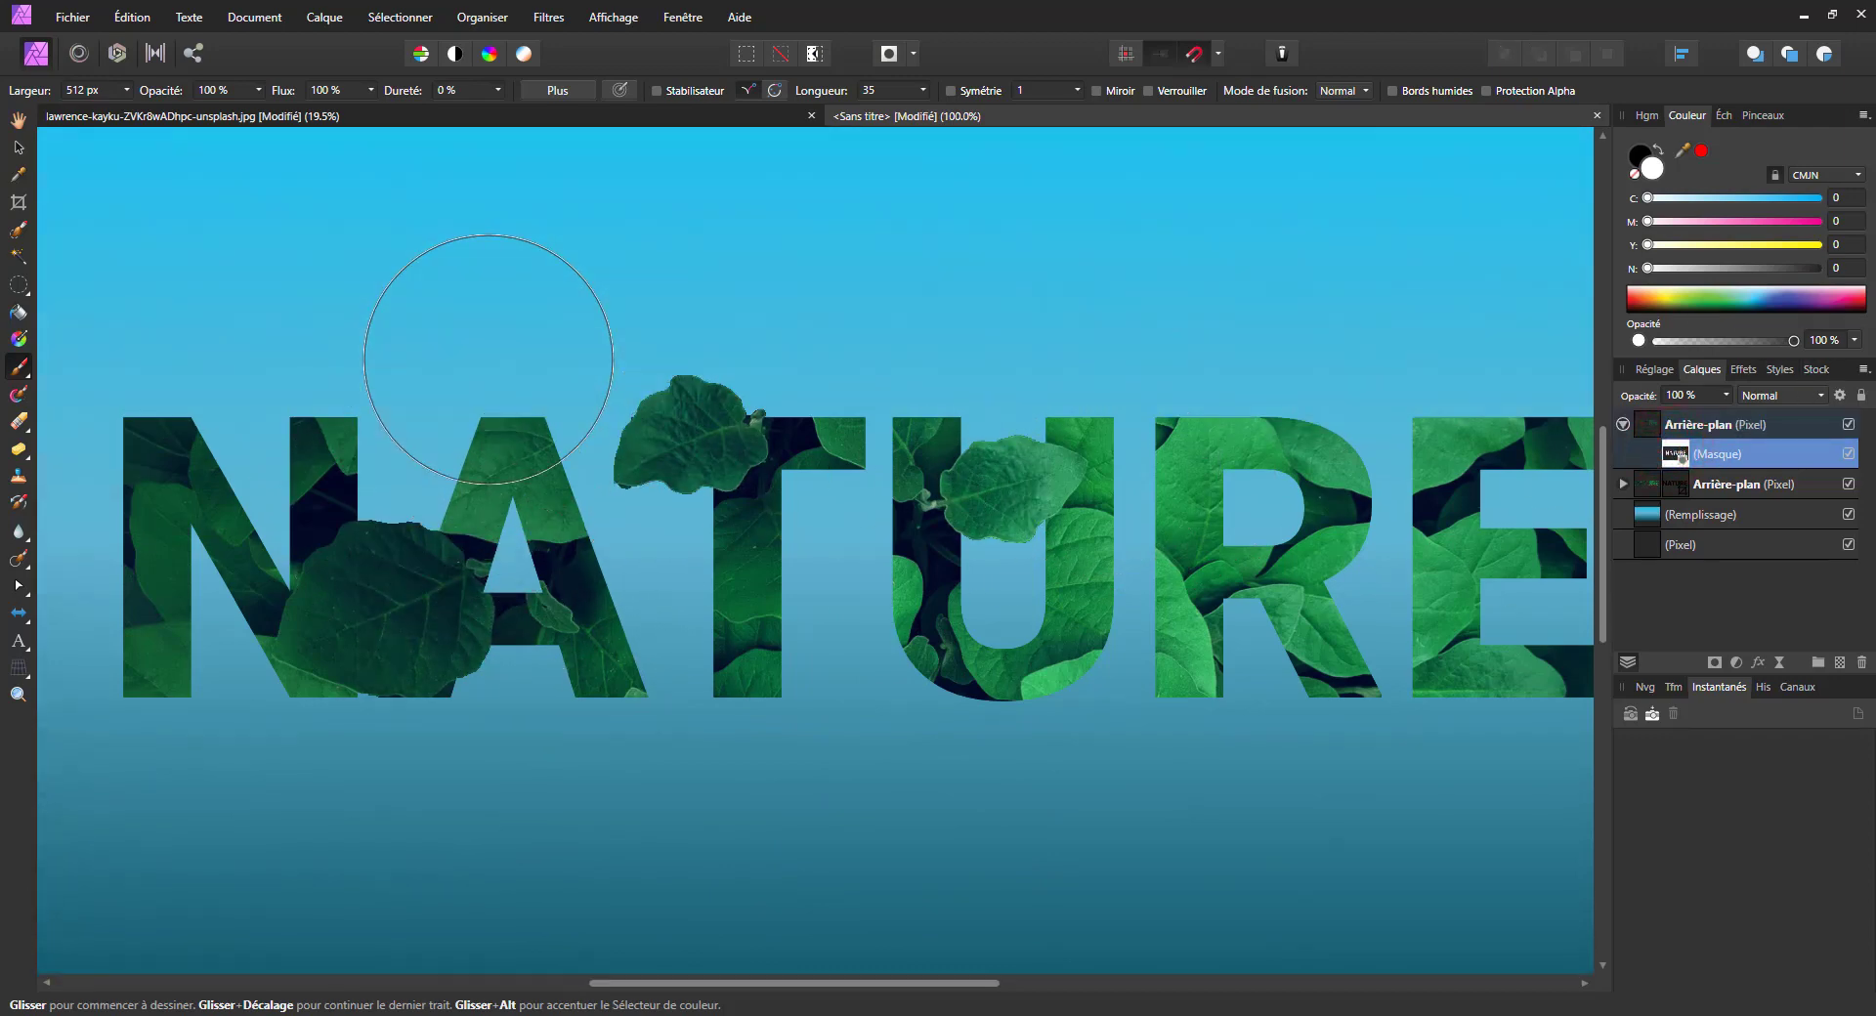
pyautogui.scroll(2, 489, 360)
pyautogui.scroll(1, 490, 358)
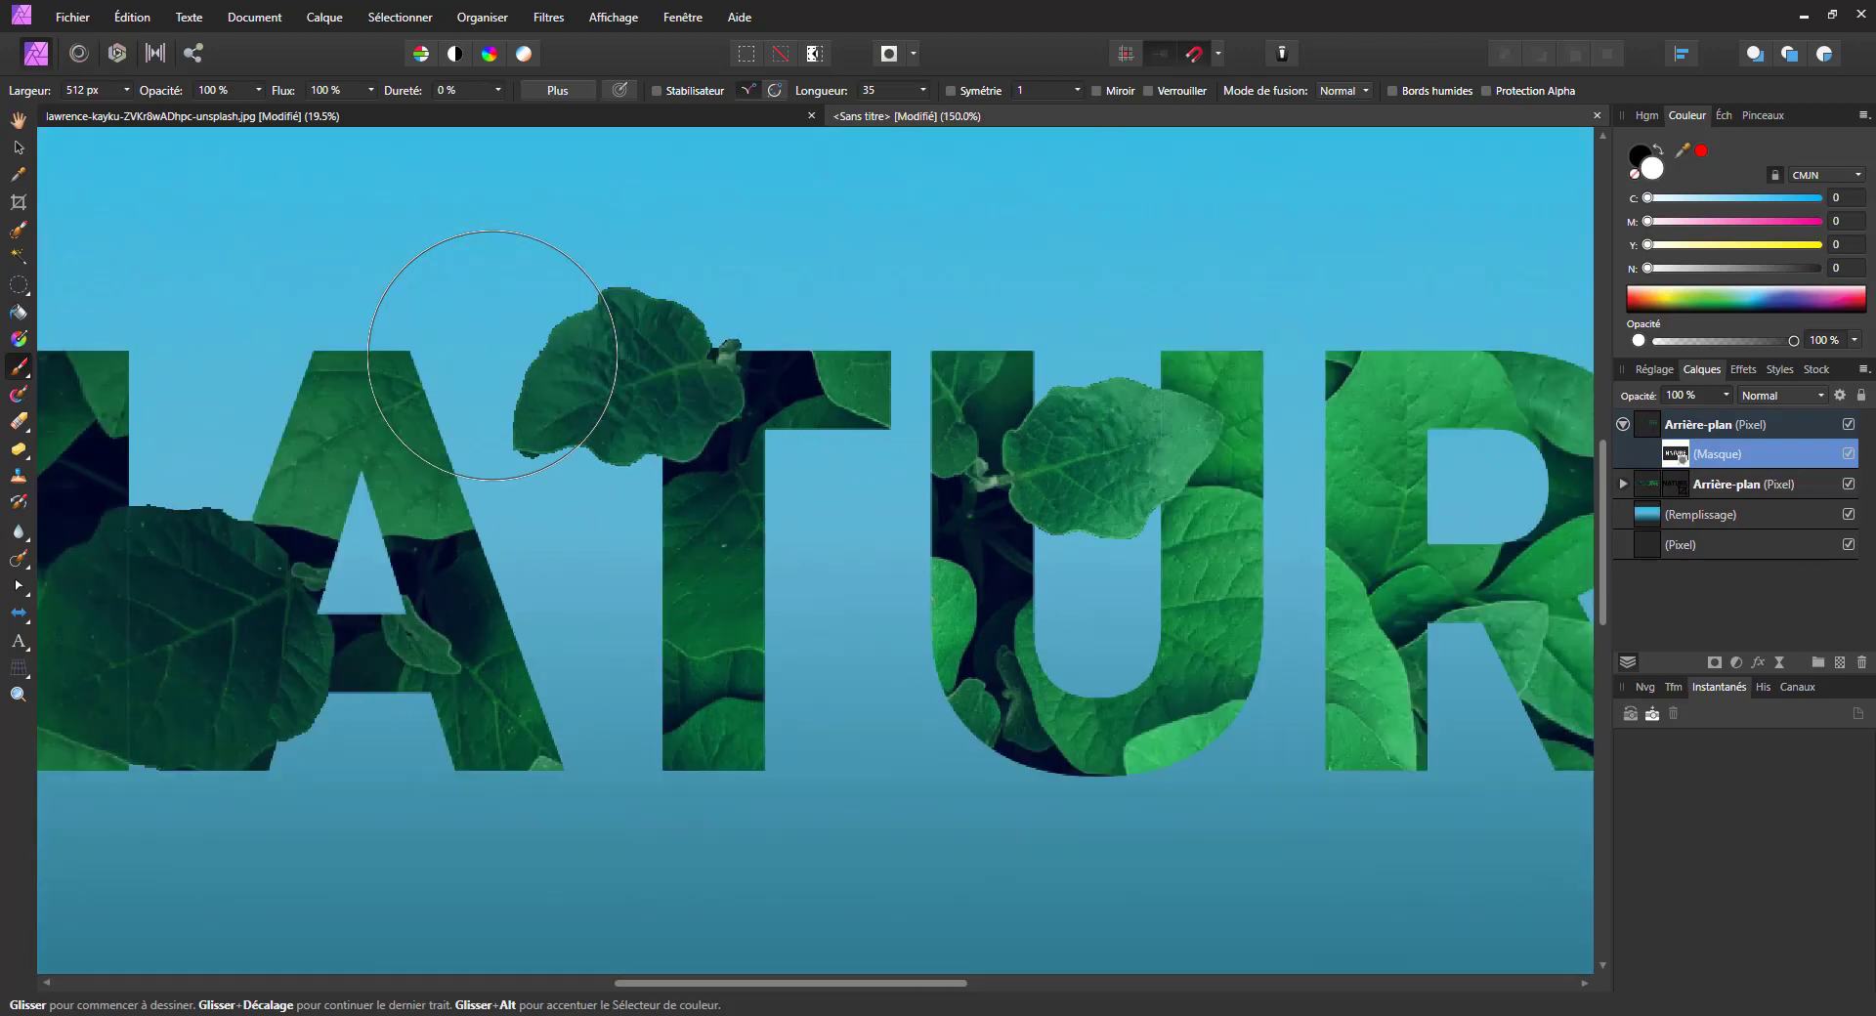
pyautogui.scroll(-1, 448, 348)
pyautogui.scroll(1, 494, 368)
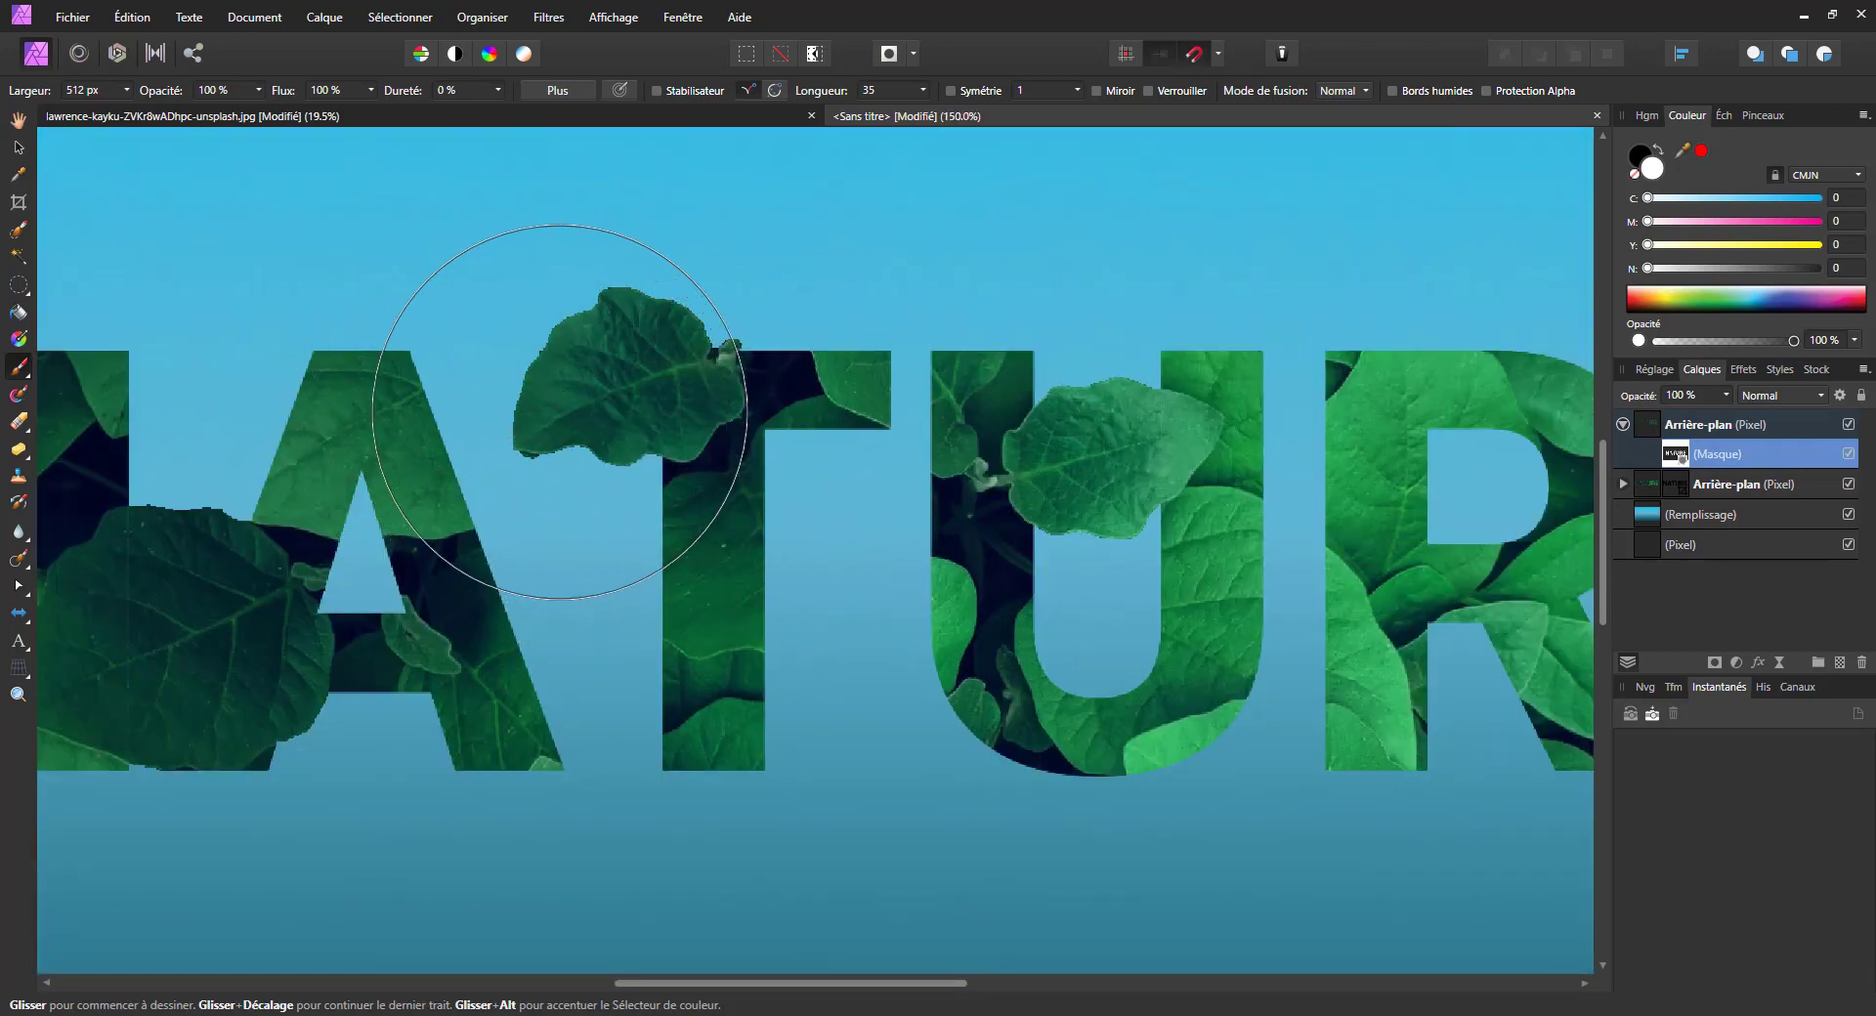
pyautogui.scroll(-2, 532, 430)
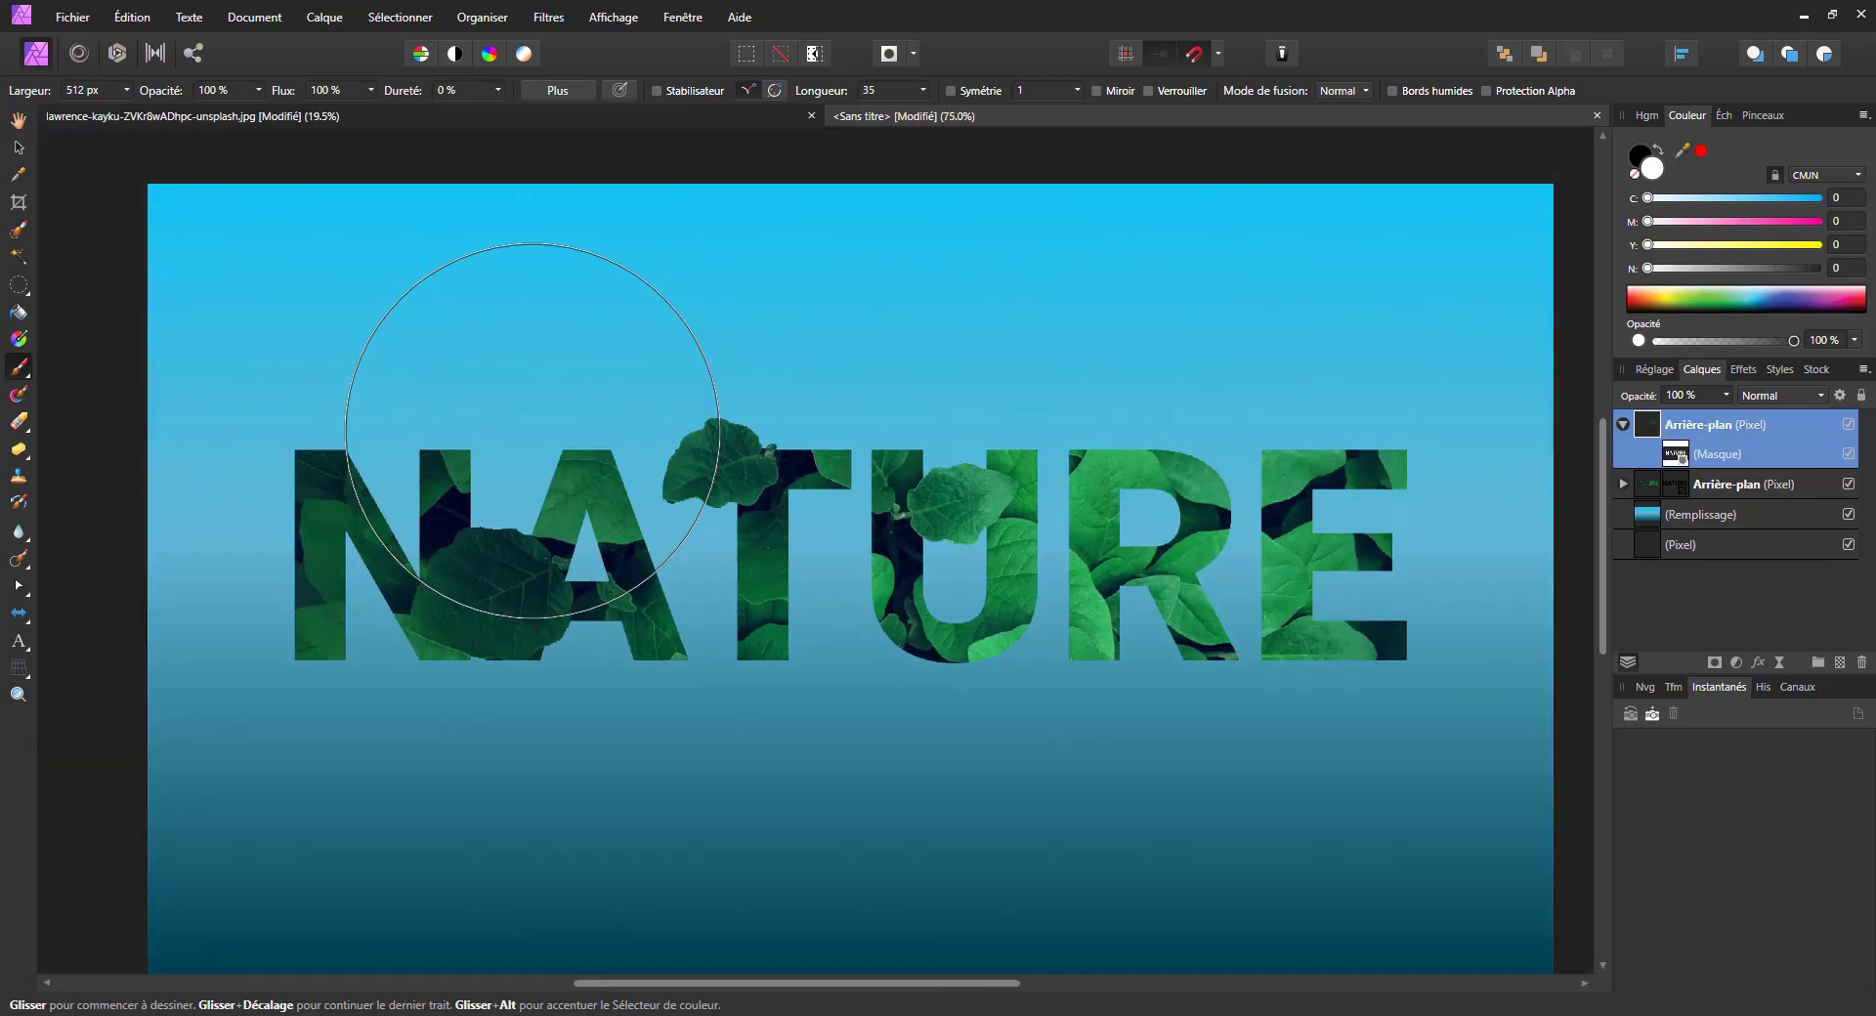
# Step: Toggle the lower leaf layer's visibility back on and undo the stray paint over the T
pyautogui.click(1848, 484)
pyautogui.click(1720, 454)
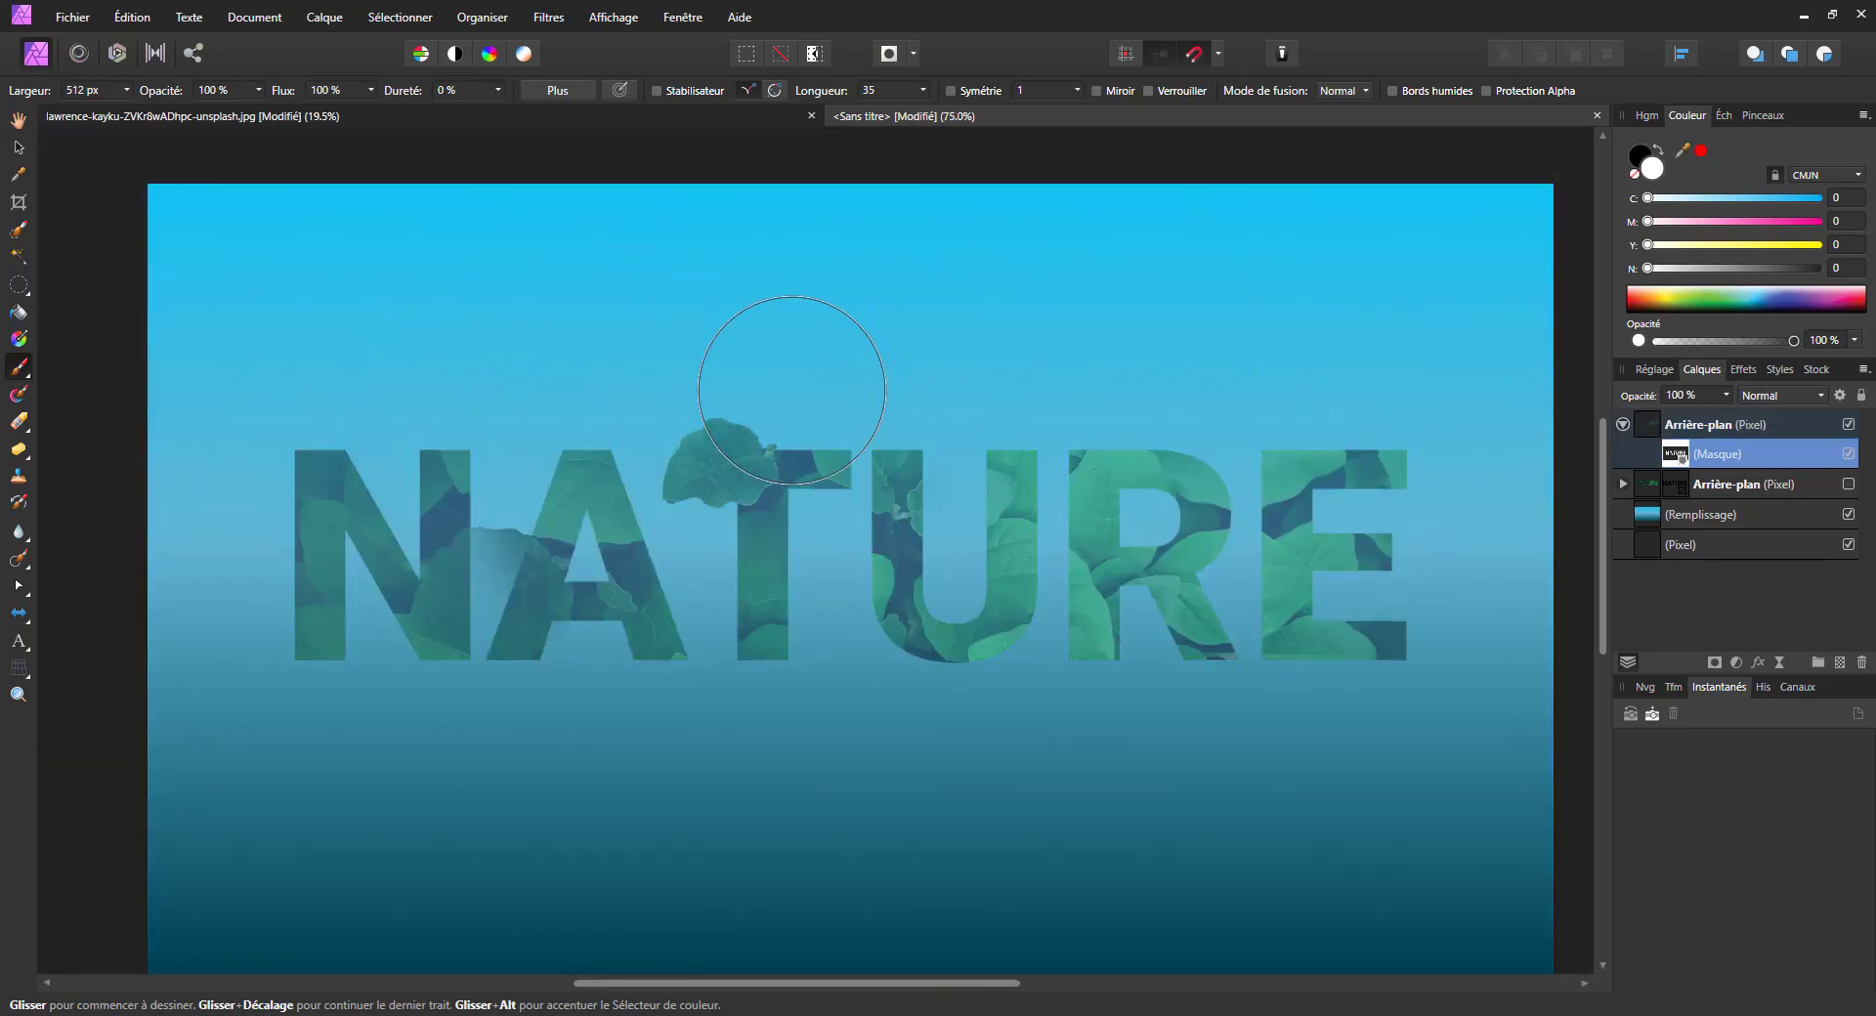
pyautogui.hotkey('ctrl', 'z')
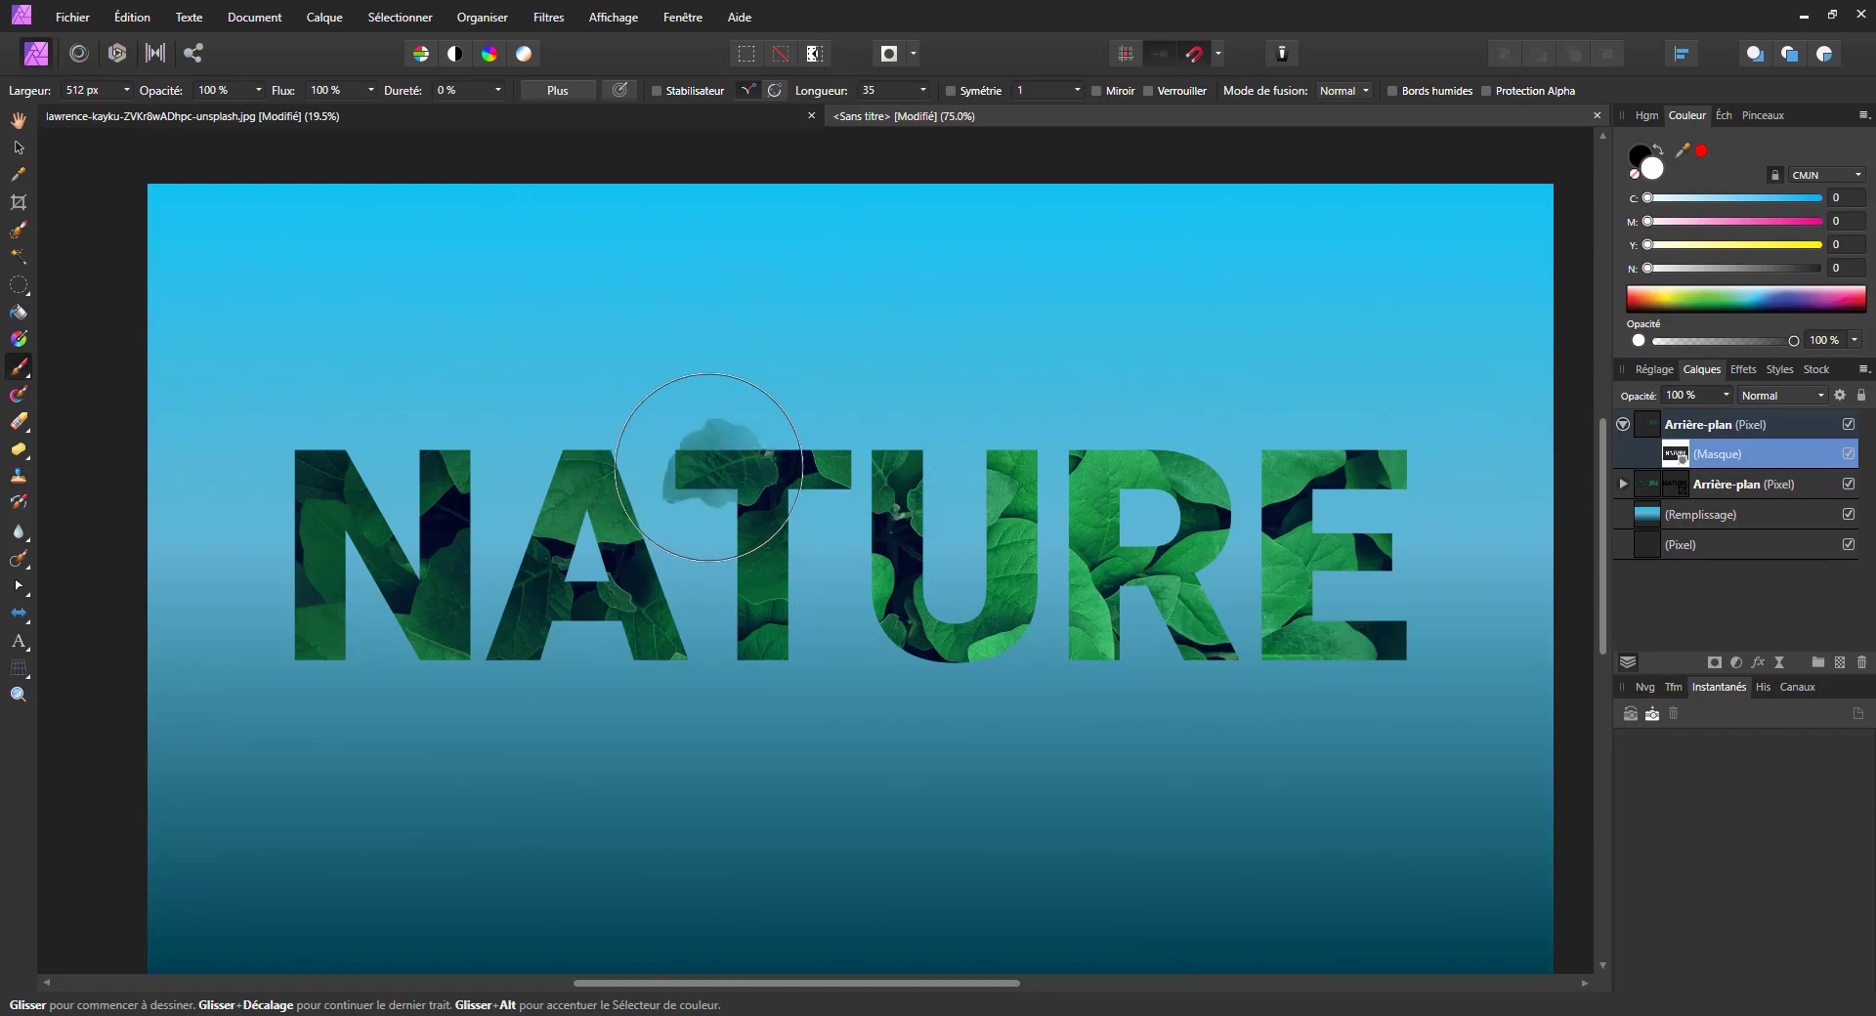
pyautogui.hotkey('ctrl', 'z')
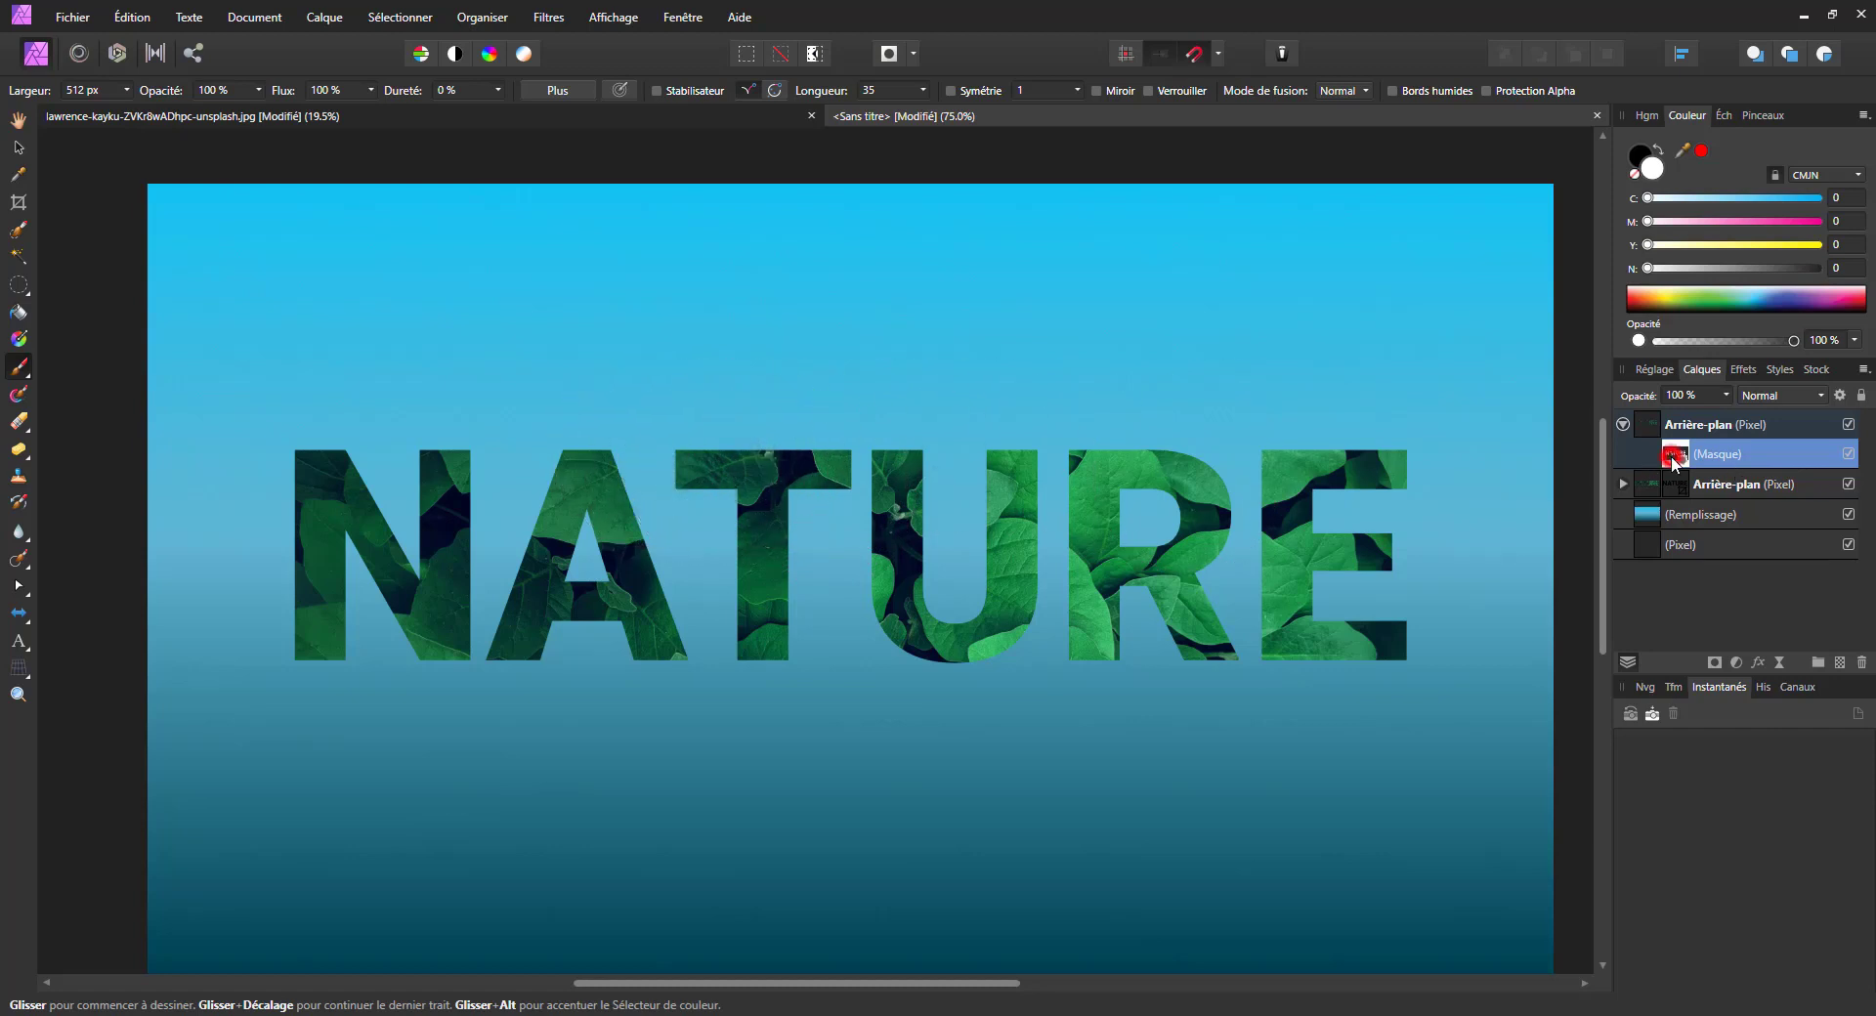
# Step: Load the mask as a leaf selection, set layer opacity to 50% and view at 100%
pyautogui.keyDown('ctrl'); pyautogui.click(1674, 454); pyautogui.keyUp('ctrl')
pyautogui.press('5')
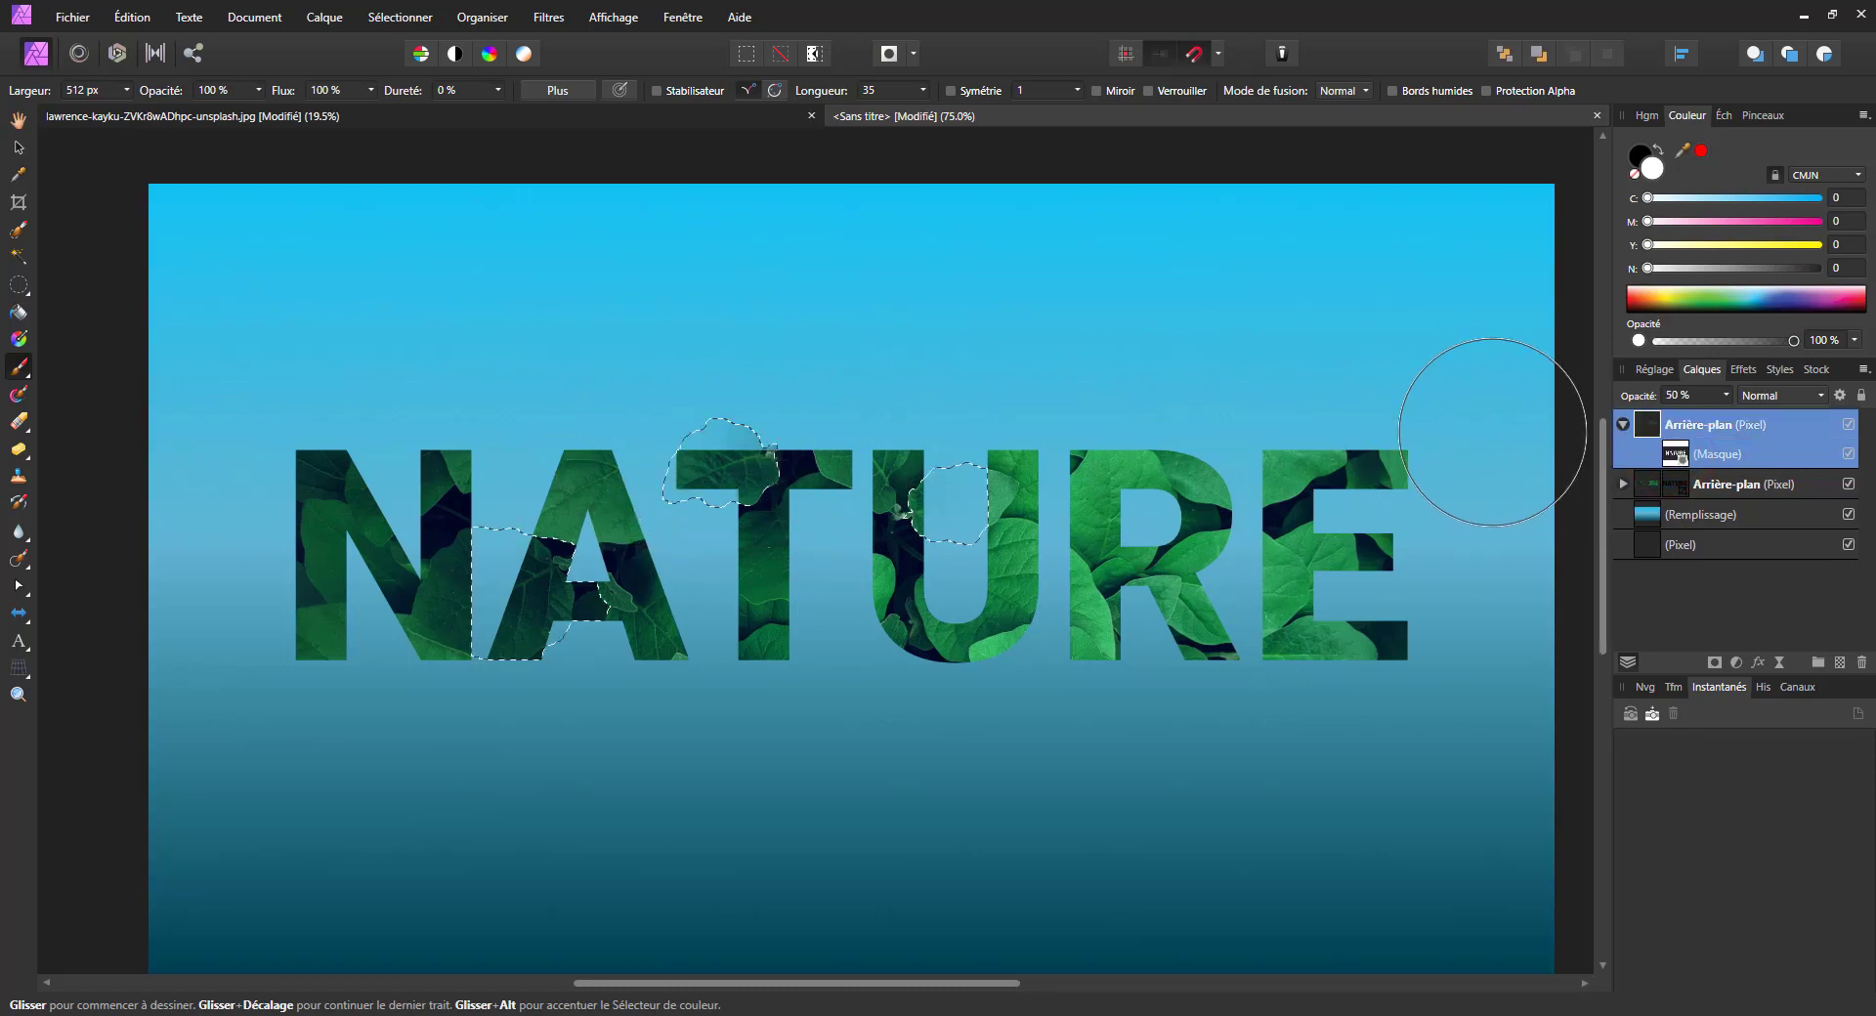
pyautogui.hotkey('ctrl', '1')
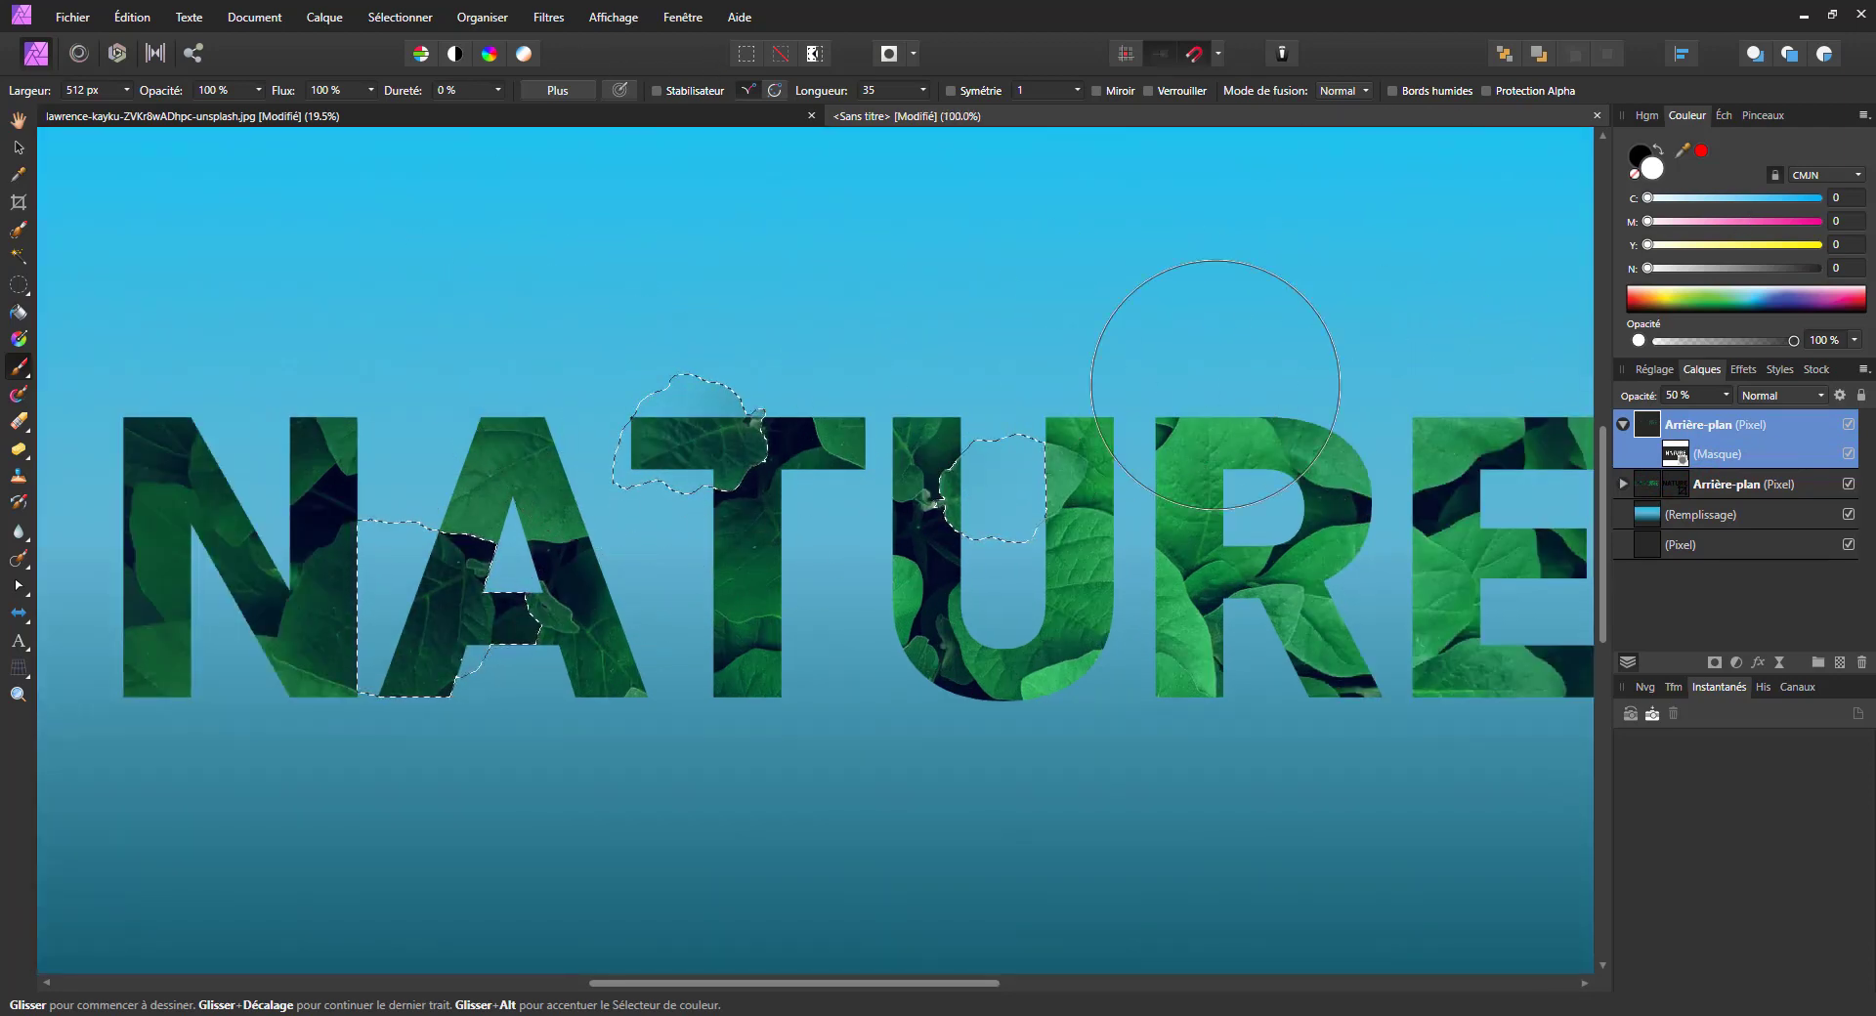
pyautogui.click(1680, 457)
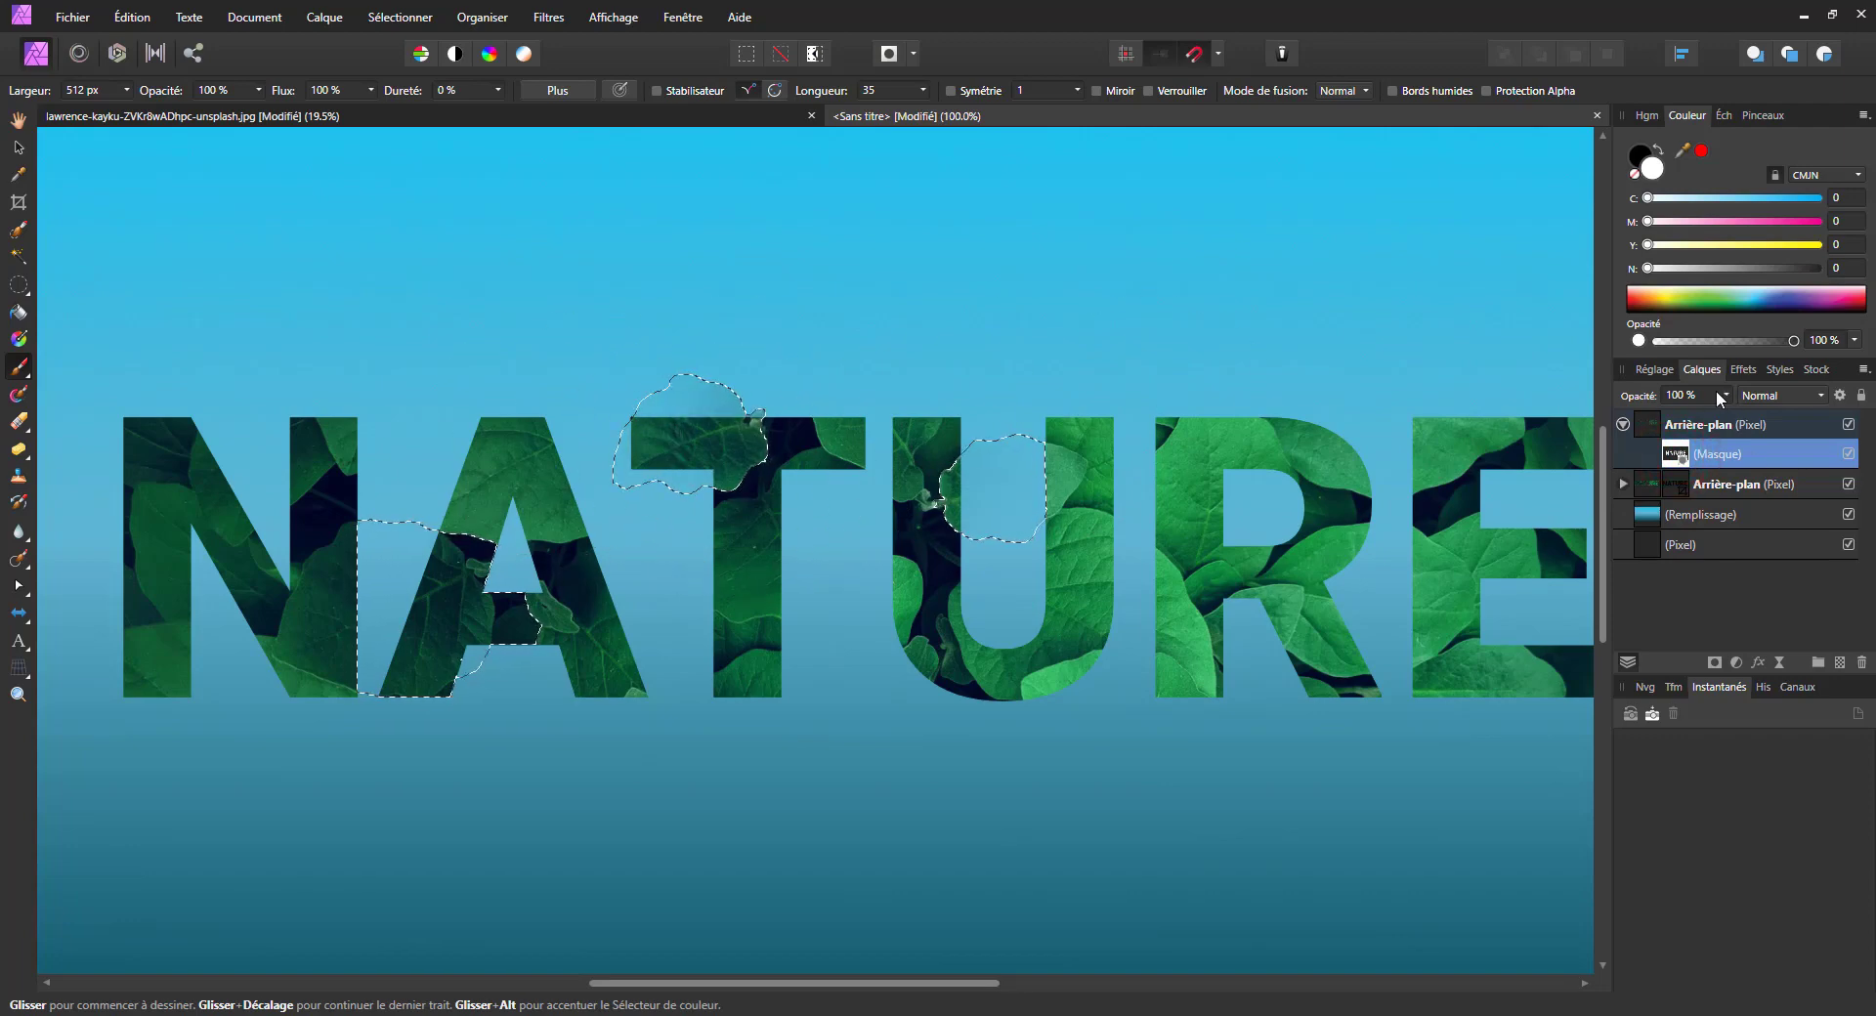
# Step: Feather the leaf selection with a 1 px Rayon via Sélectionner > Contour progressif
pyautogui.click(401, 18)
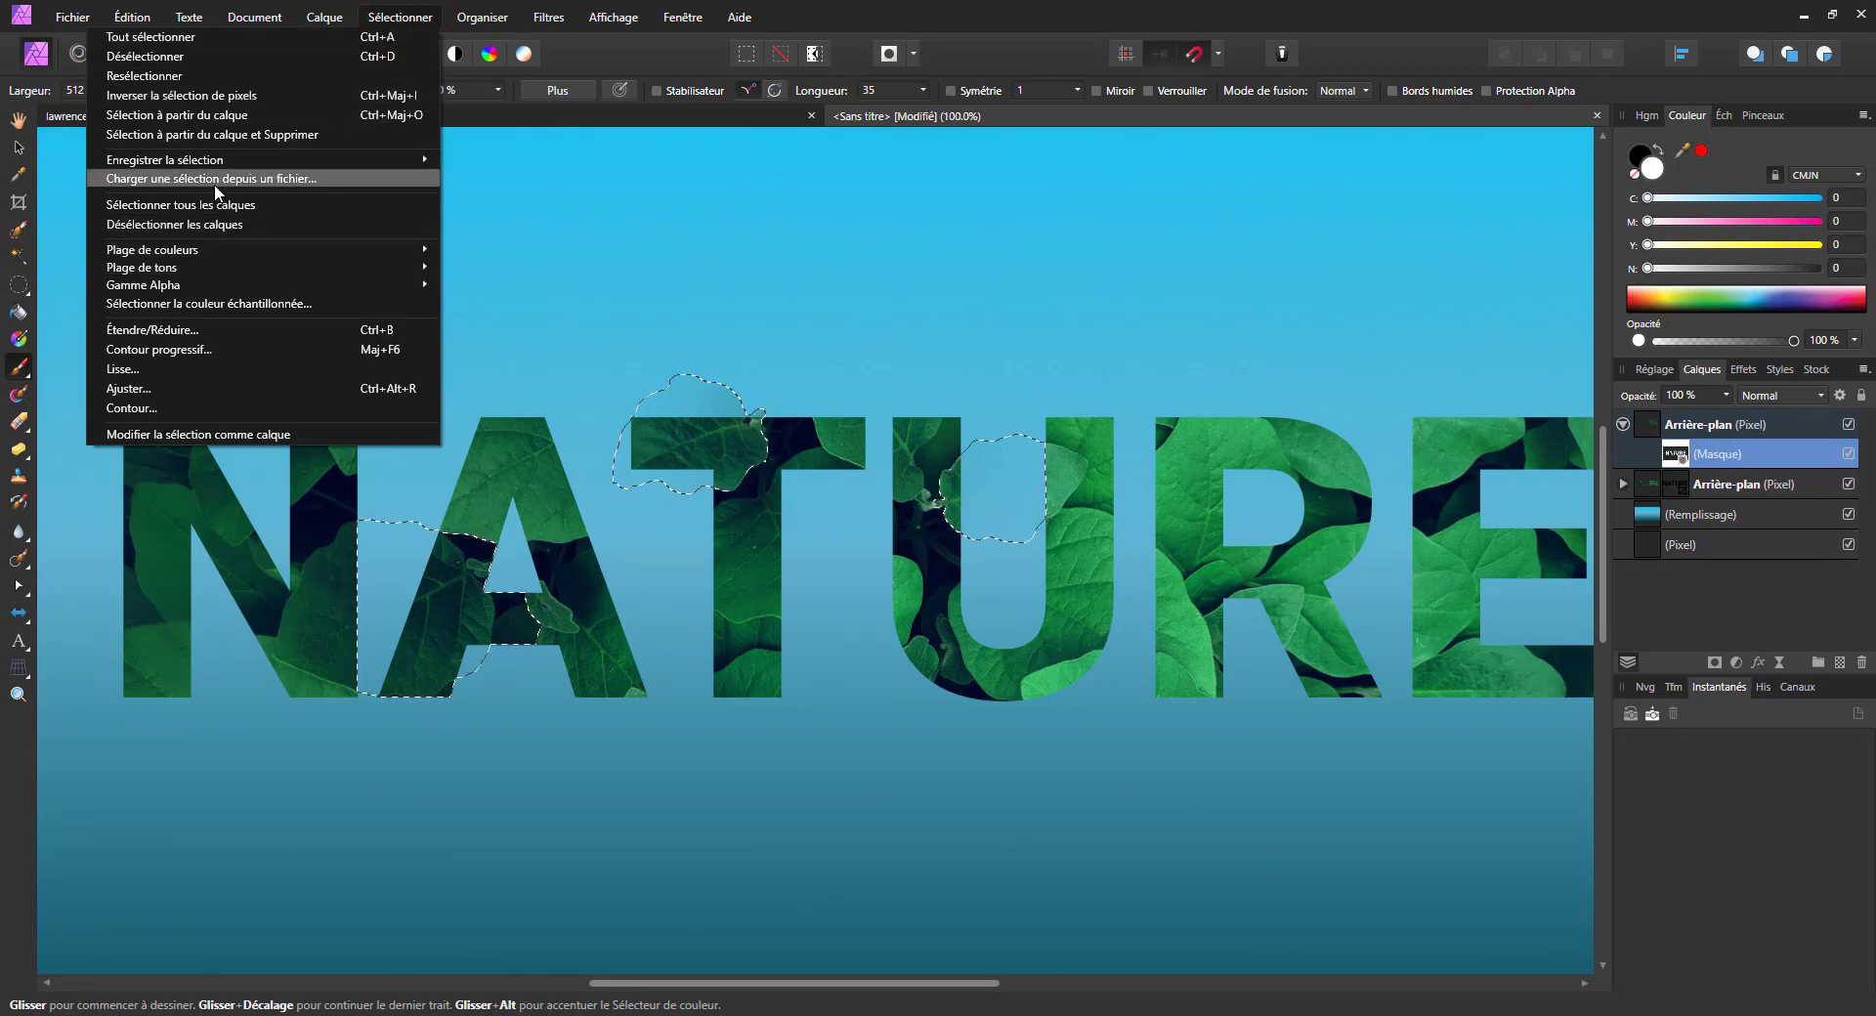
pyautogui.click(157, 350)
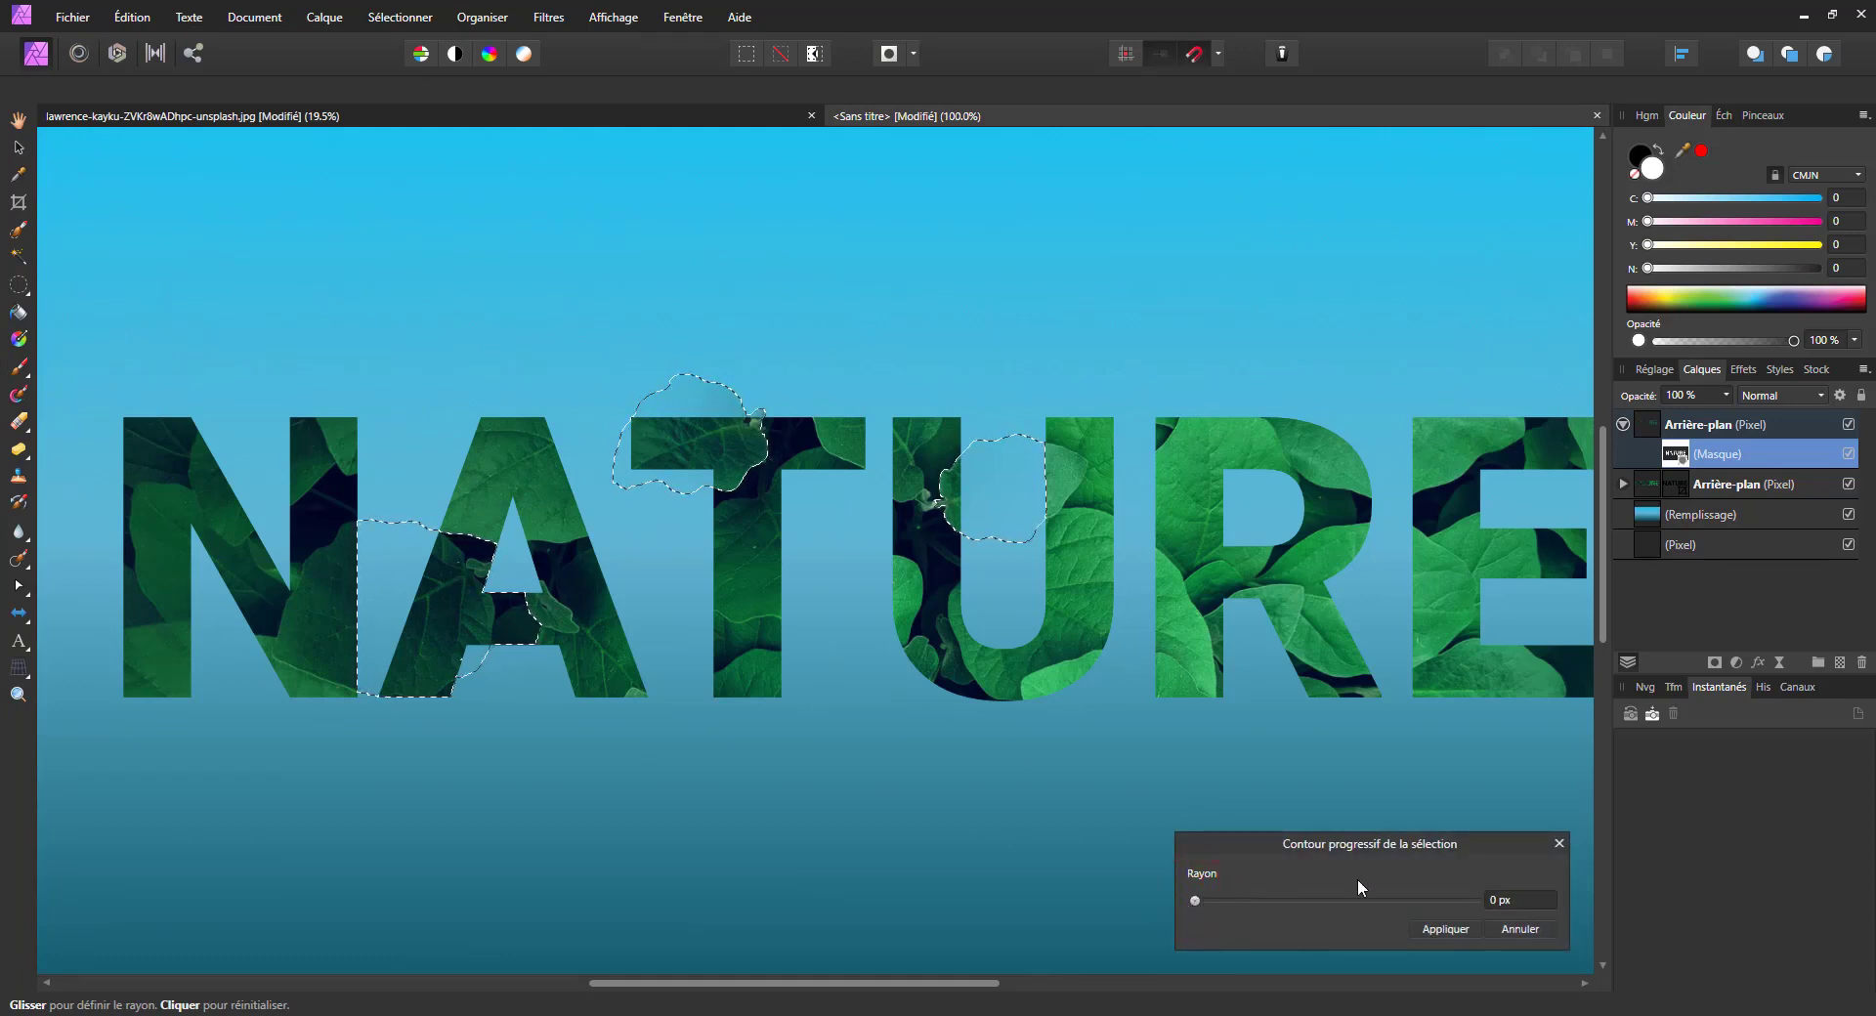
pyautogui.click(1527, 901)
pyautogui.write('1')
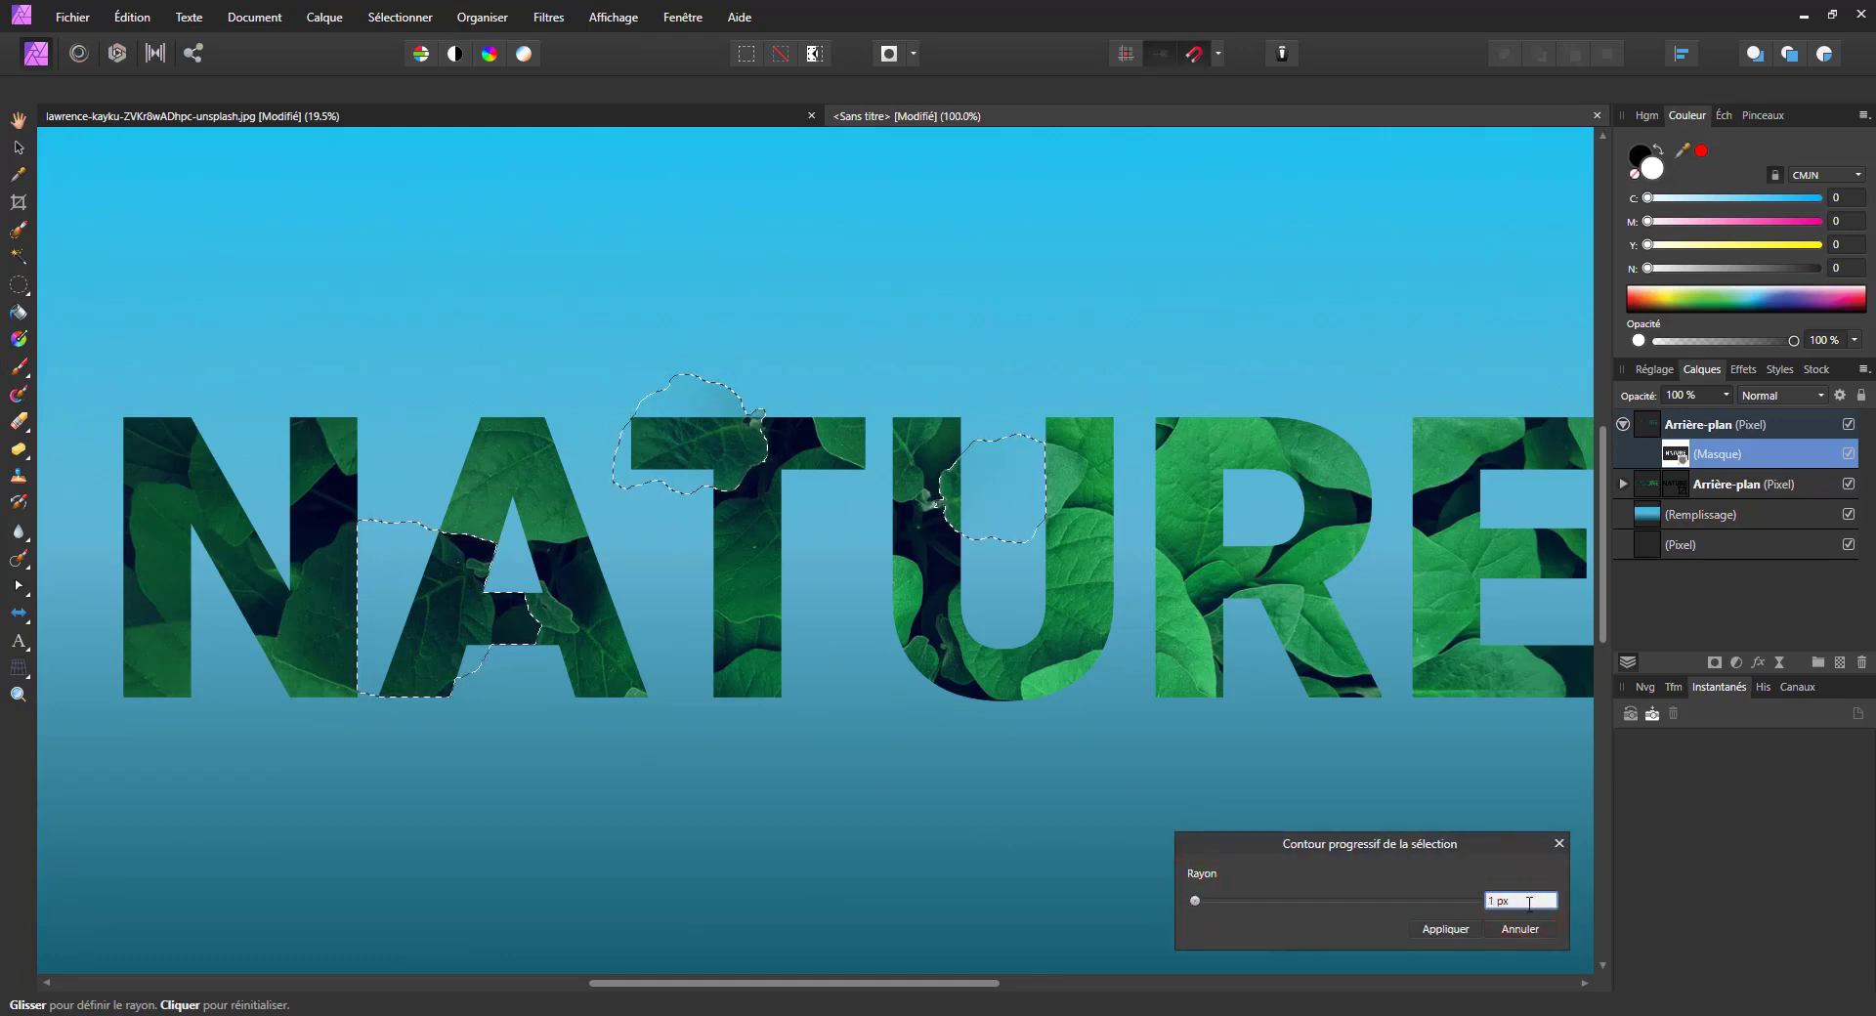
pyautogui.click(1441, 929)
# Step: Brush the selected U, T and A leaves into the mask and restore layer opacity to 100%
pyautogui.press('b')
pyautogui.click(997, 496)
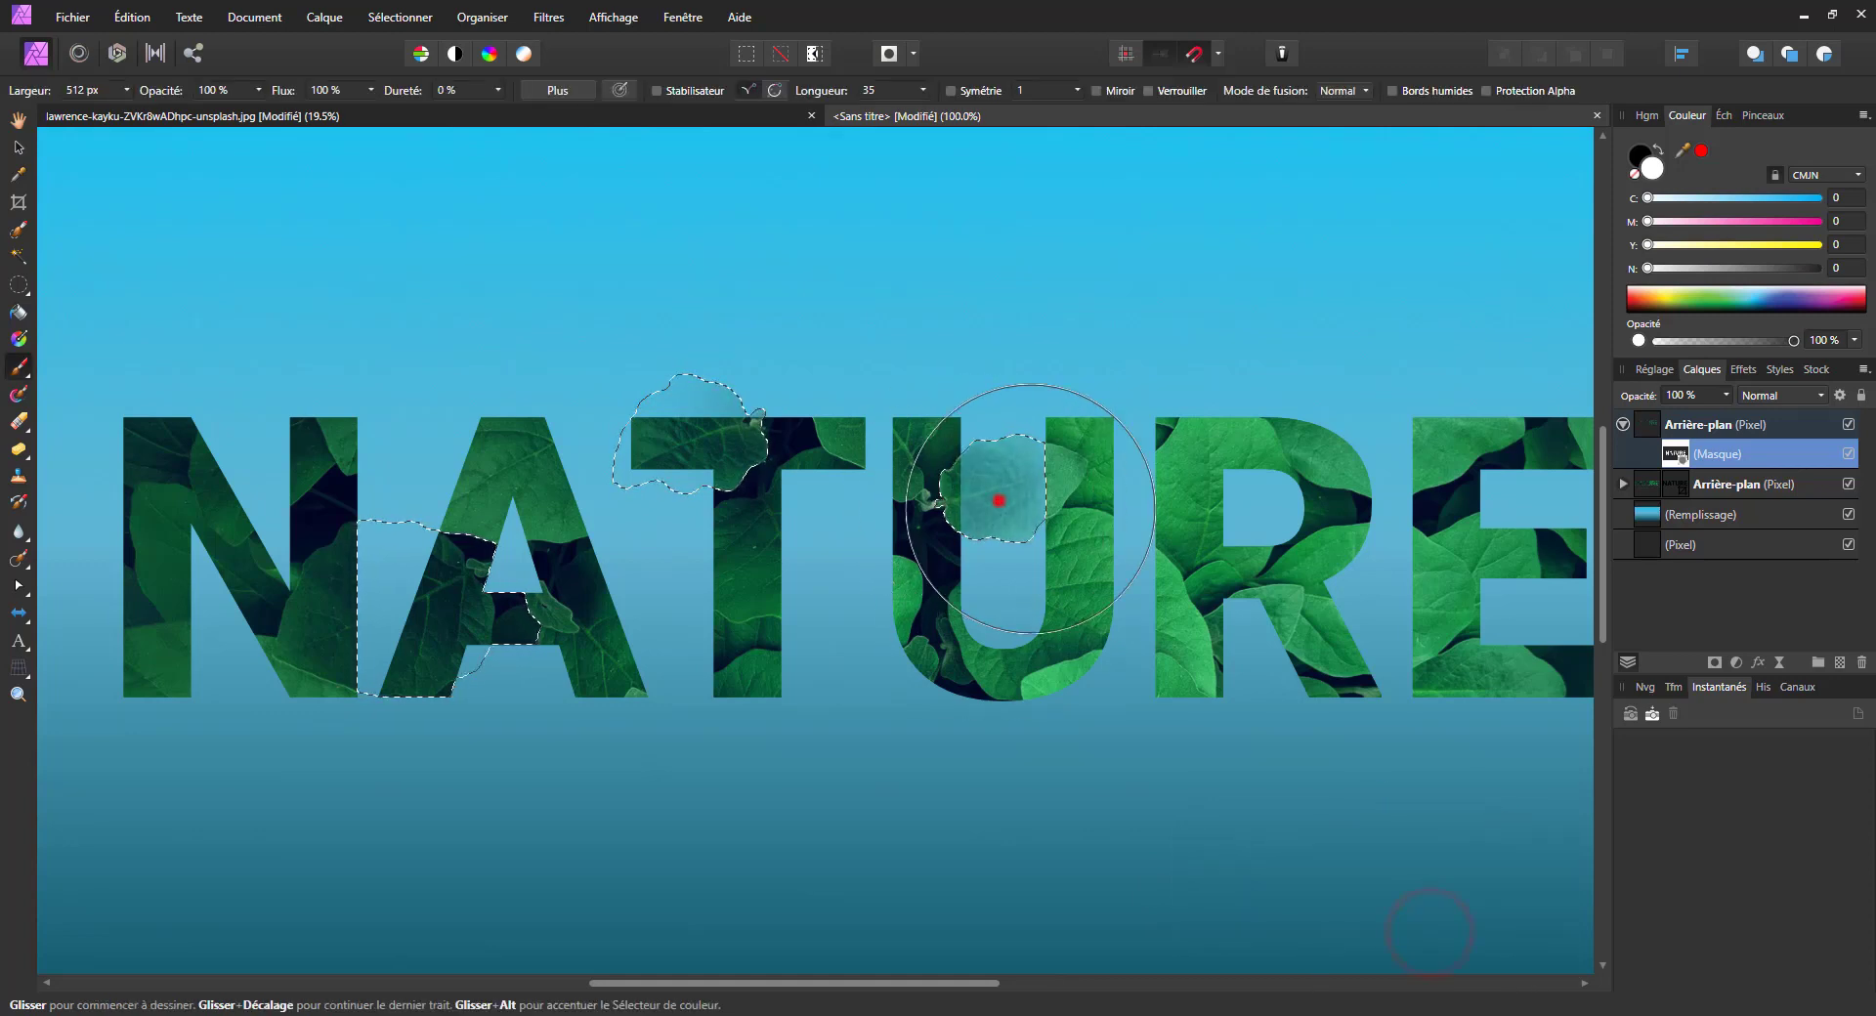
pyautogui.moveTo(1128, 529)
pyautogui.mouseDown()
pyautogui.moveTo(355, 398)
pyautogui.moveTo(377, 482)
pyautogui.moveTo(209, 586)
pyautogui.mouseUp()
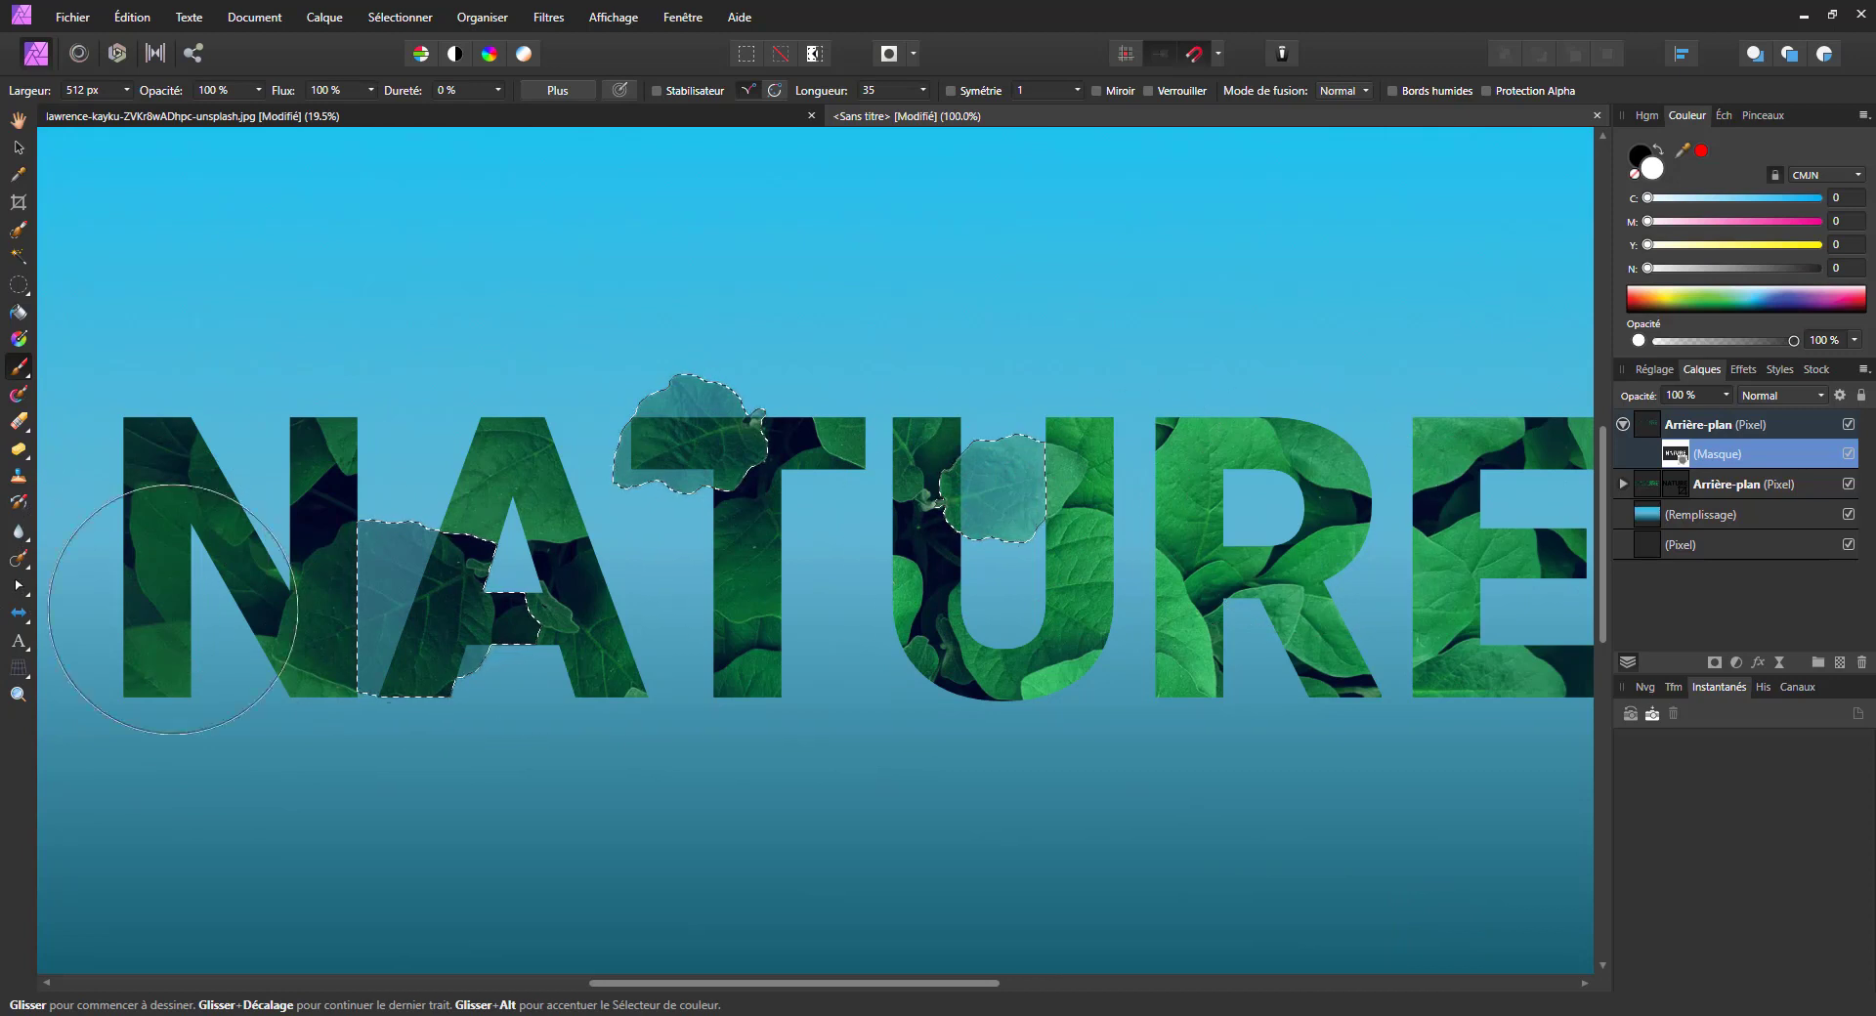
pyautogui.click(1695, 424)
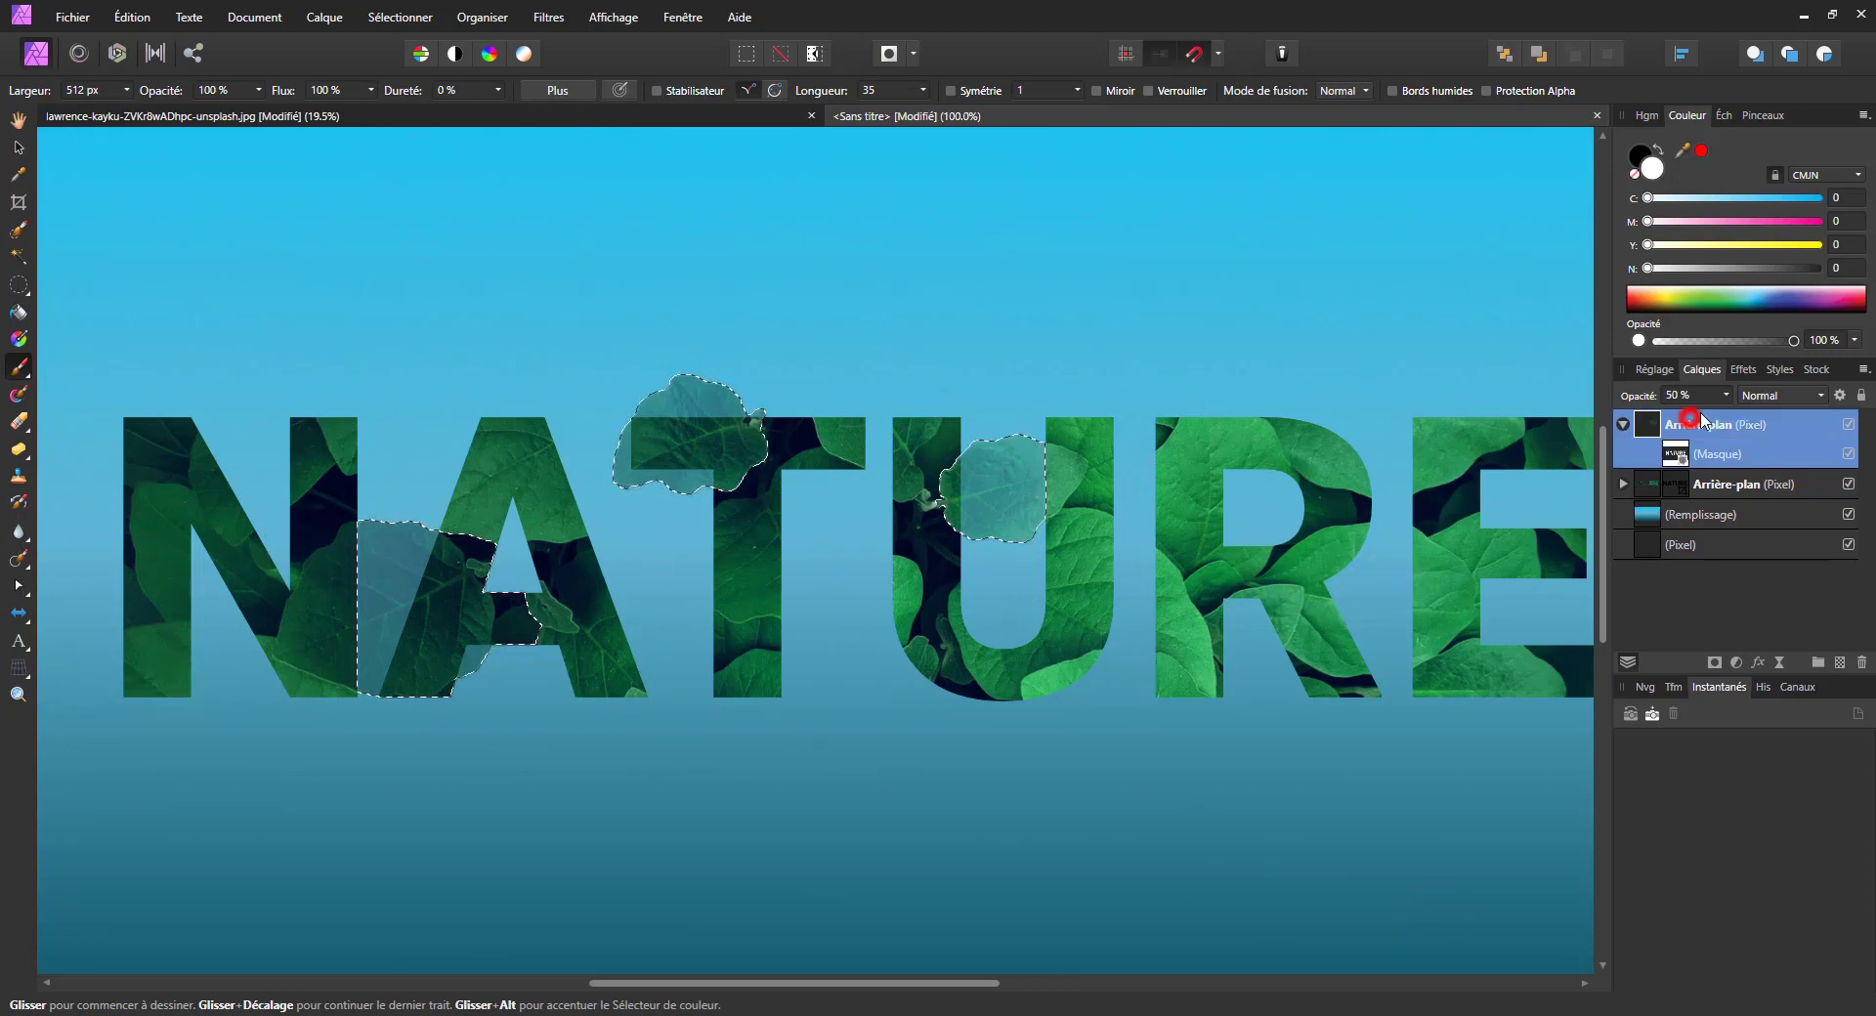
pyautogui.moveTo(1725, 395); pyautogui.dragTo(1795, 415)
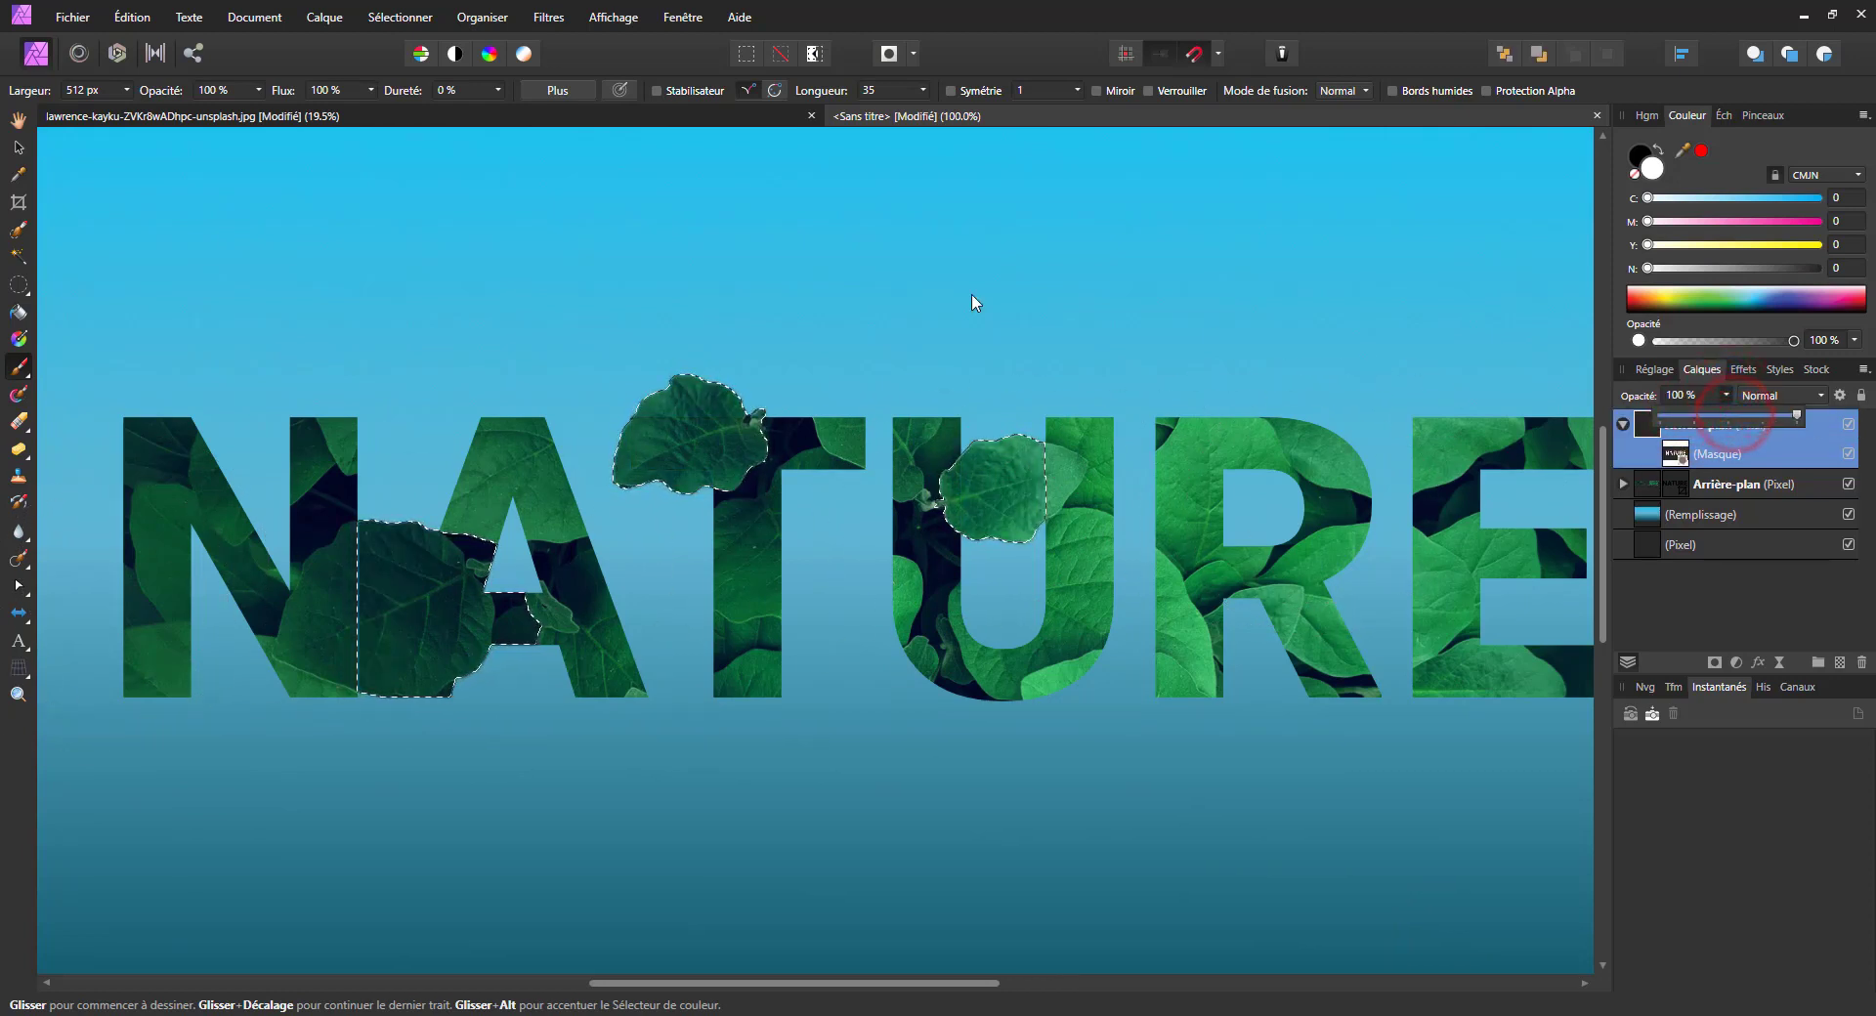
pyautogui.click(401, 331)
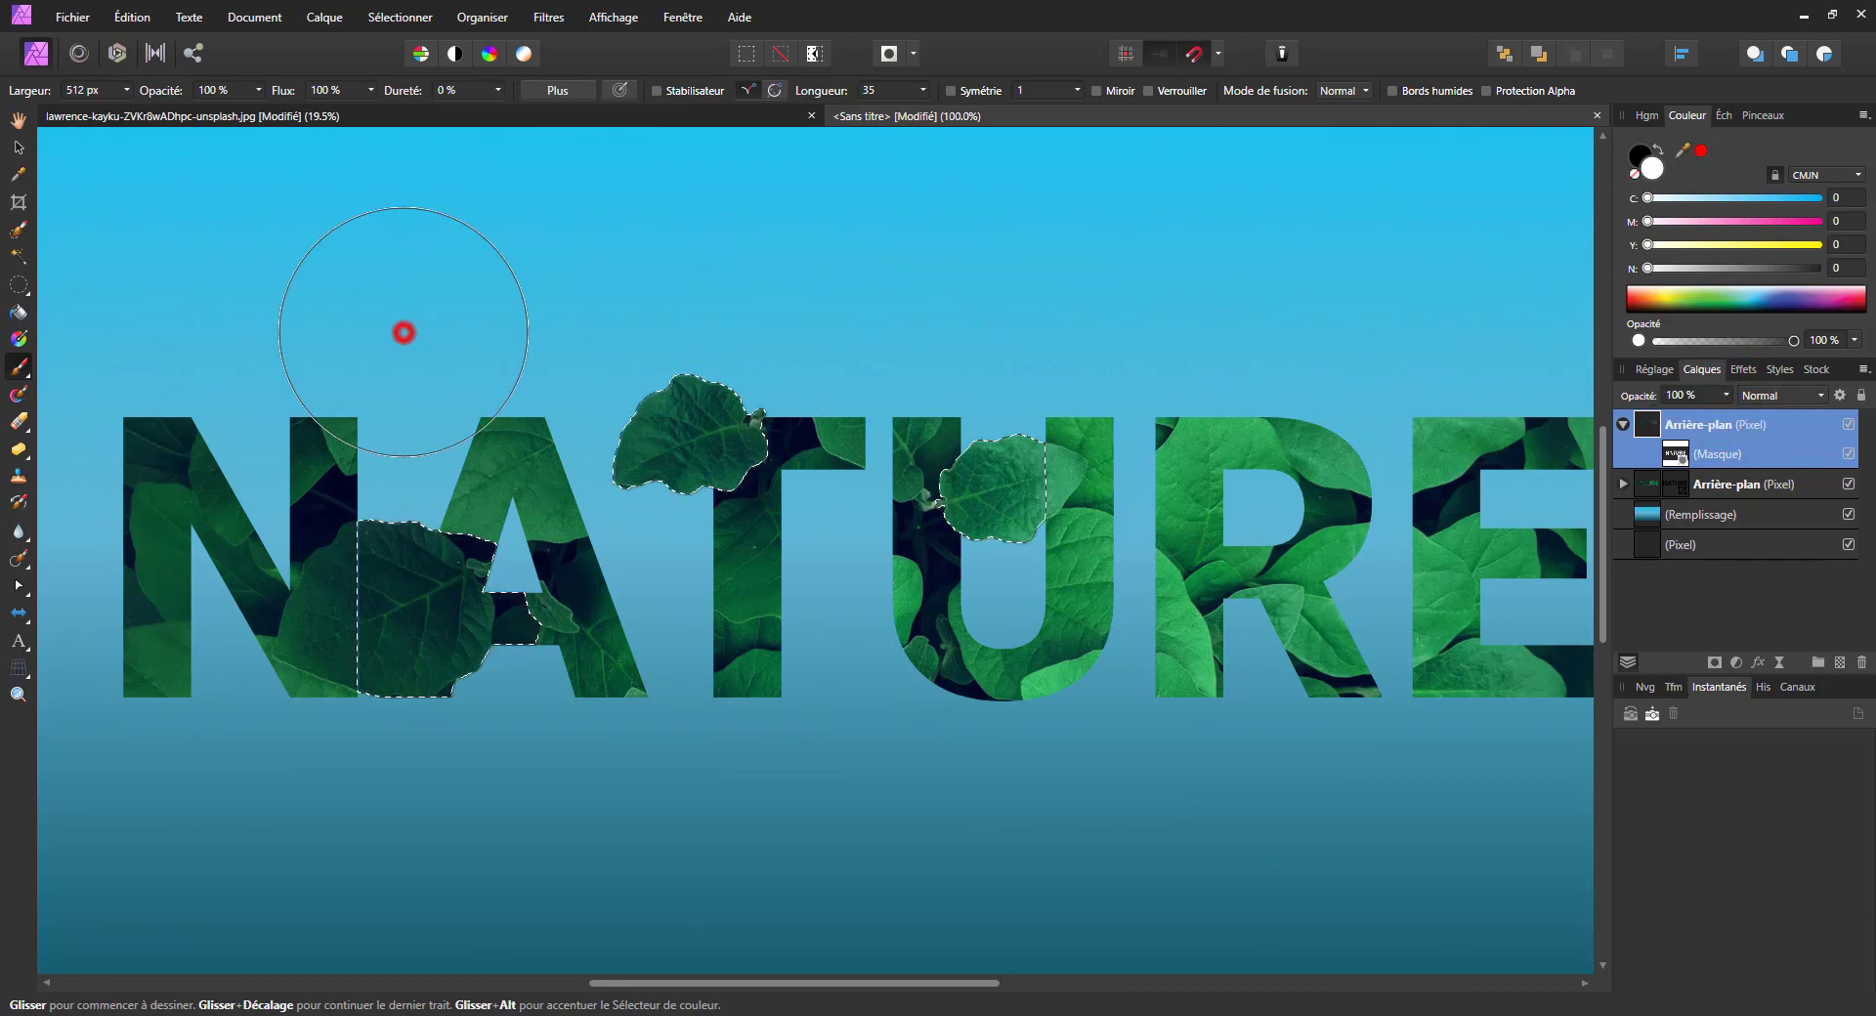
# Step: Finish painting the U and A leaves into the mask and zoom in closer
pyautogui.moveTo(402, 326); pyautogui.dragTo(1175, 415)
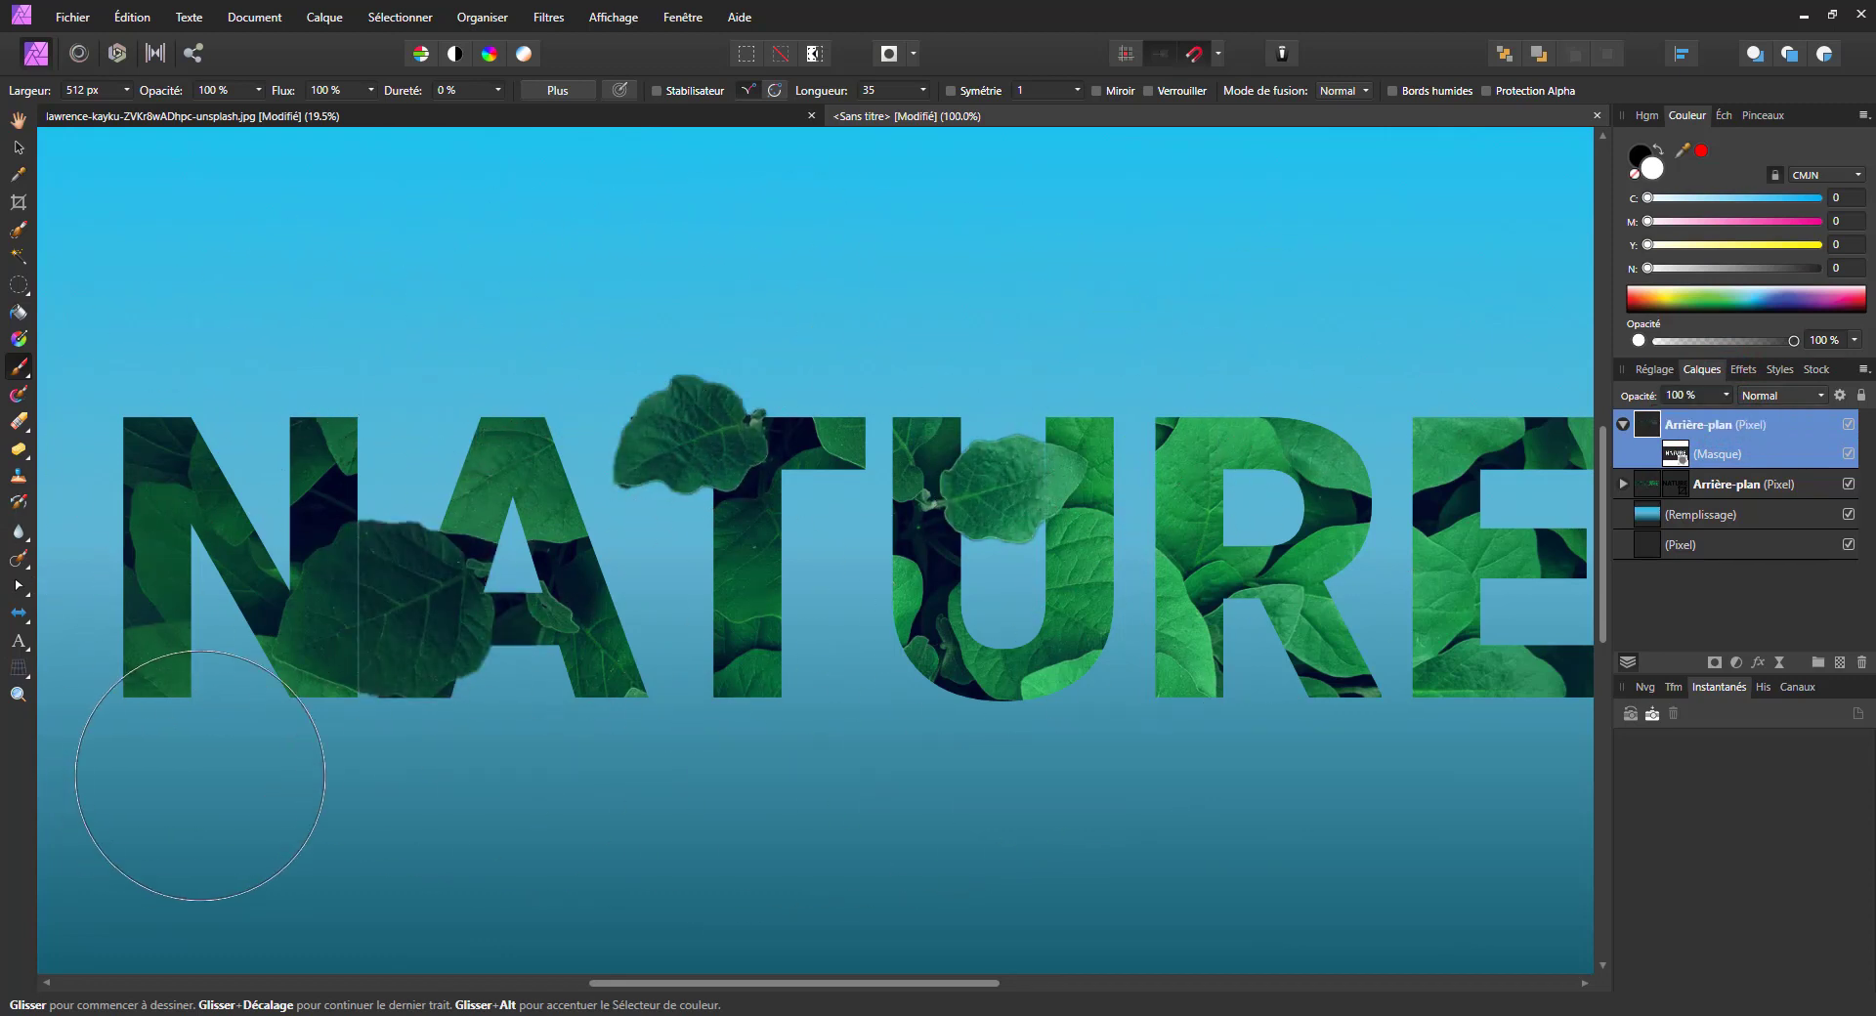
pyautogui.moveTo(200, 767); pyautogui.dragTo(376, 543)
pyautogui.hotkey('ctrl', '+')
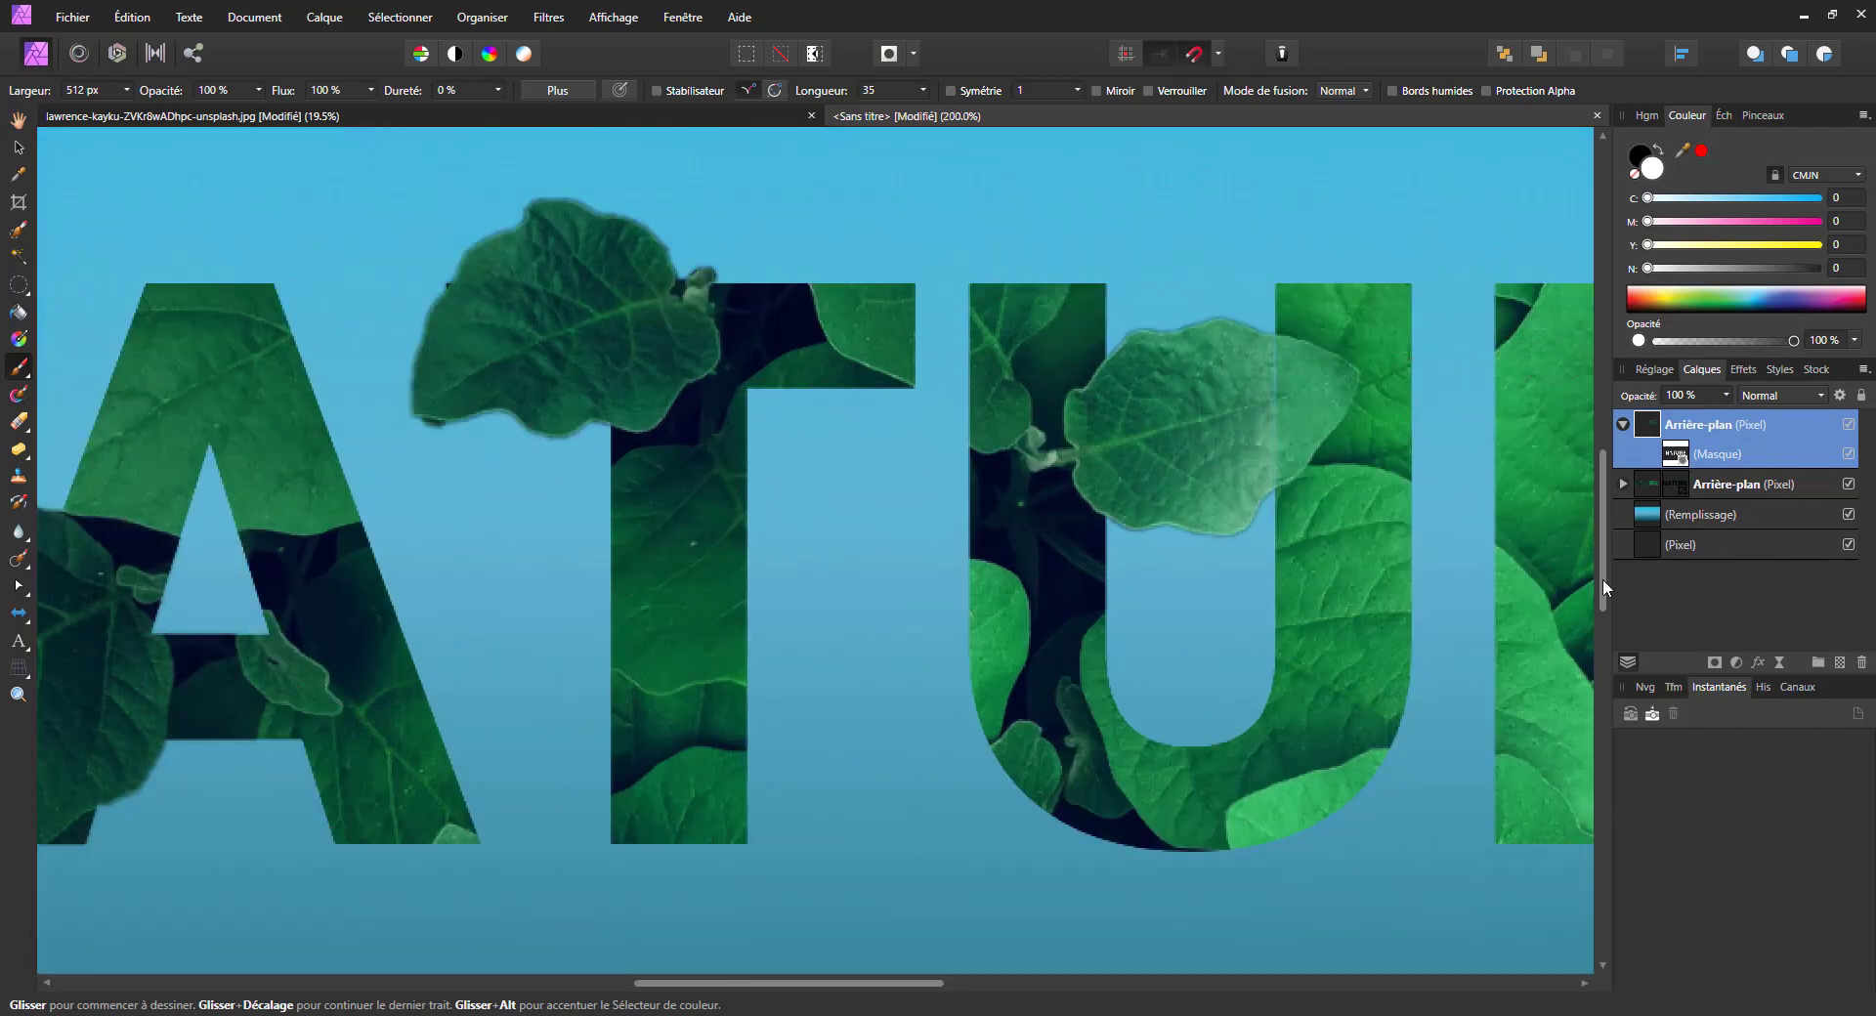
pyautogui.click(1674, 453)
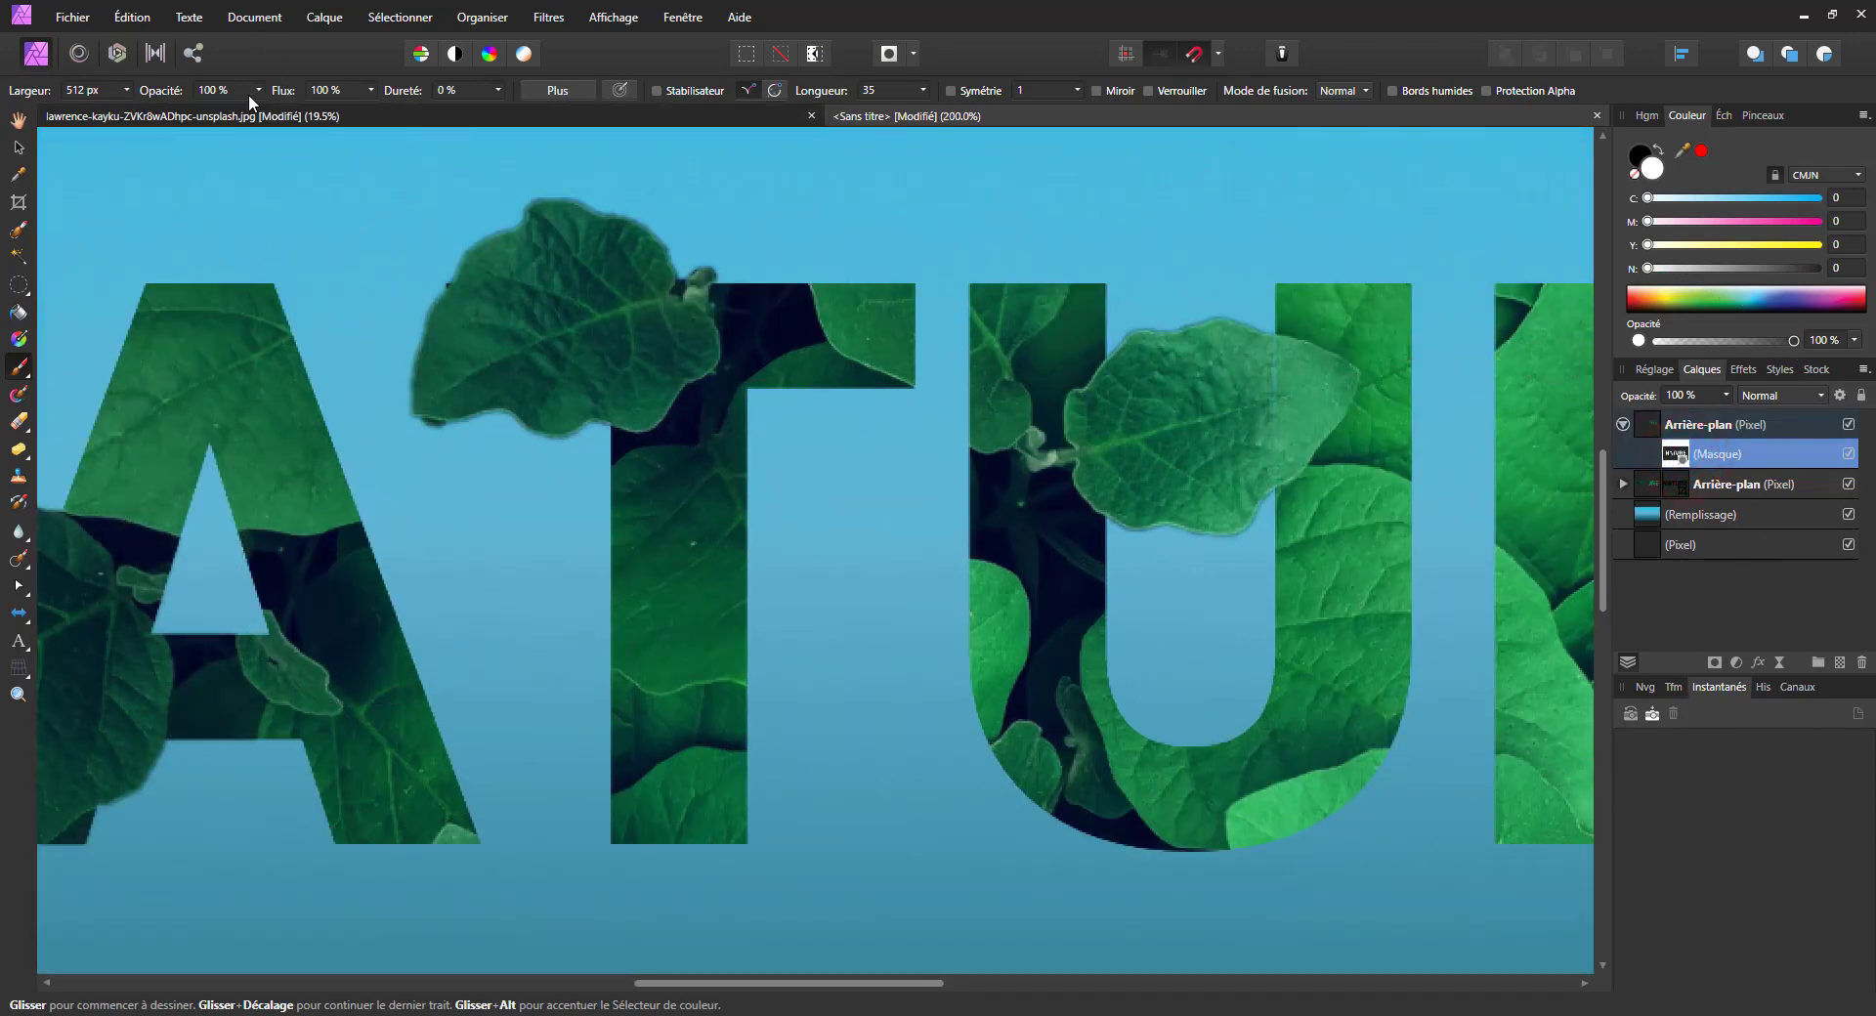
# Step: Set the brush Largeur to 12 px
pyautogui.click(126, 90)
pyautogui.moveTo(114, 110); pyautogui.dragTo(29, 110)
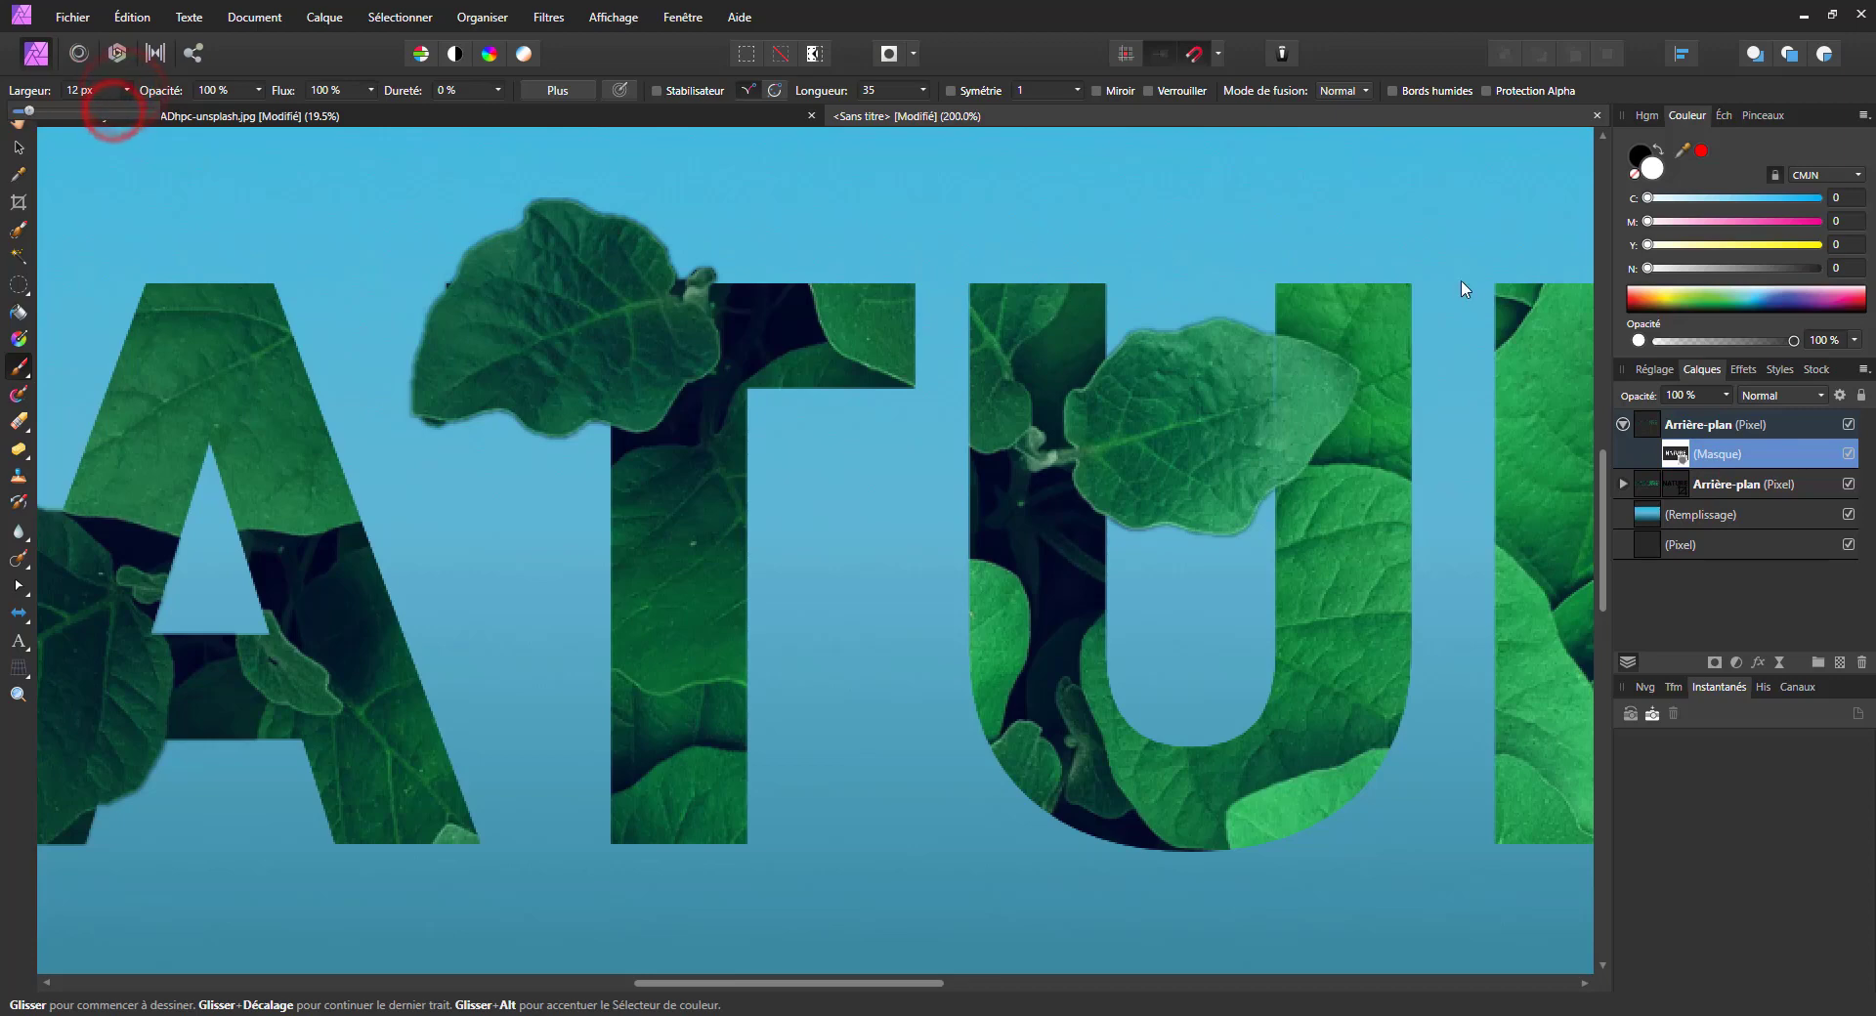
pyautogui.click(1651, 146)
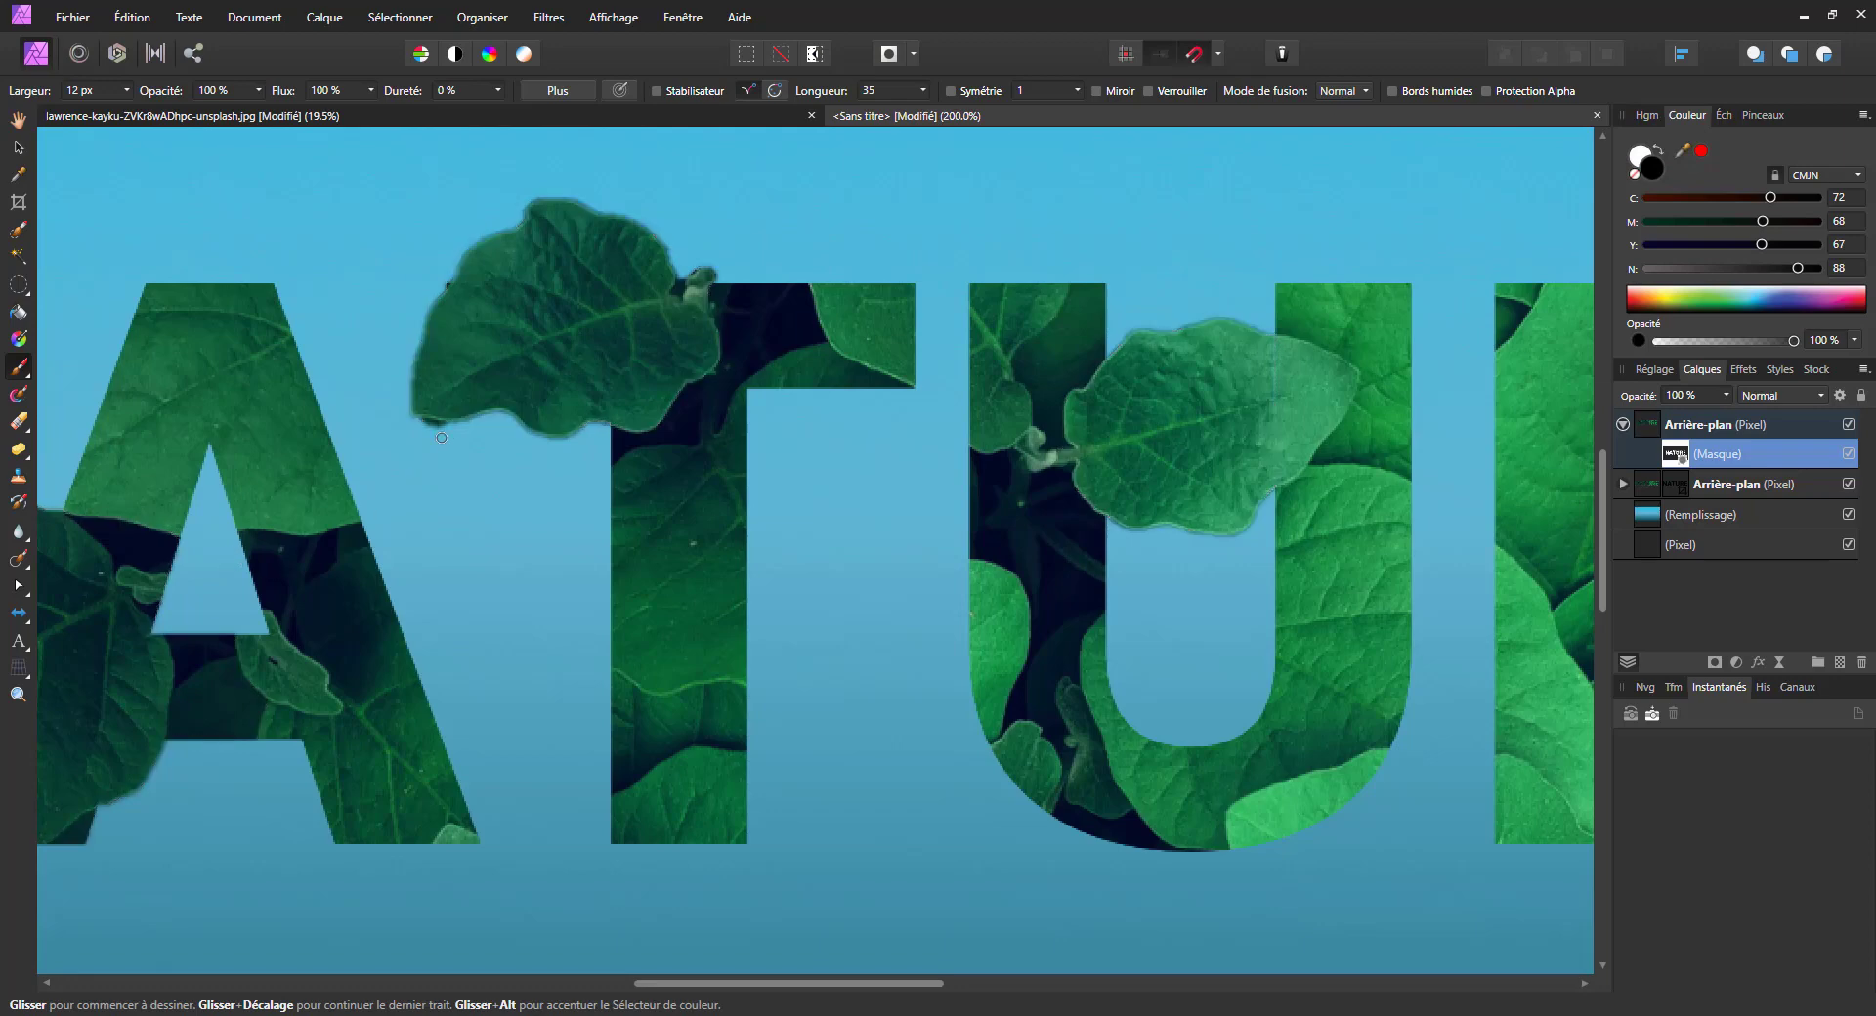
pyautogui.click(446, 435)
# Step: Touch up the leaf edges on the U and N with white straight strokes, then zoom out
pyautogui.press('x')
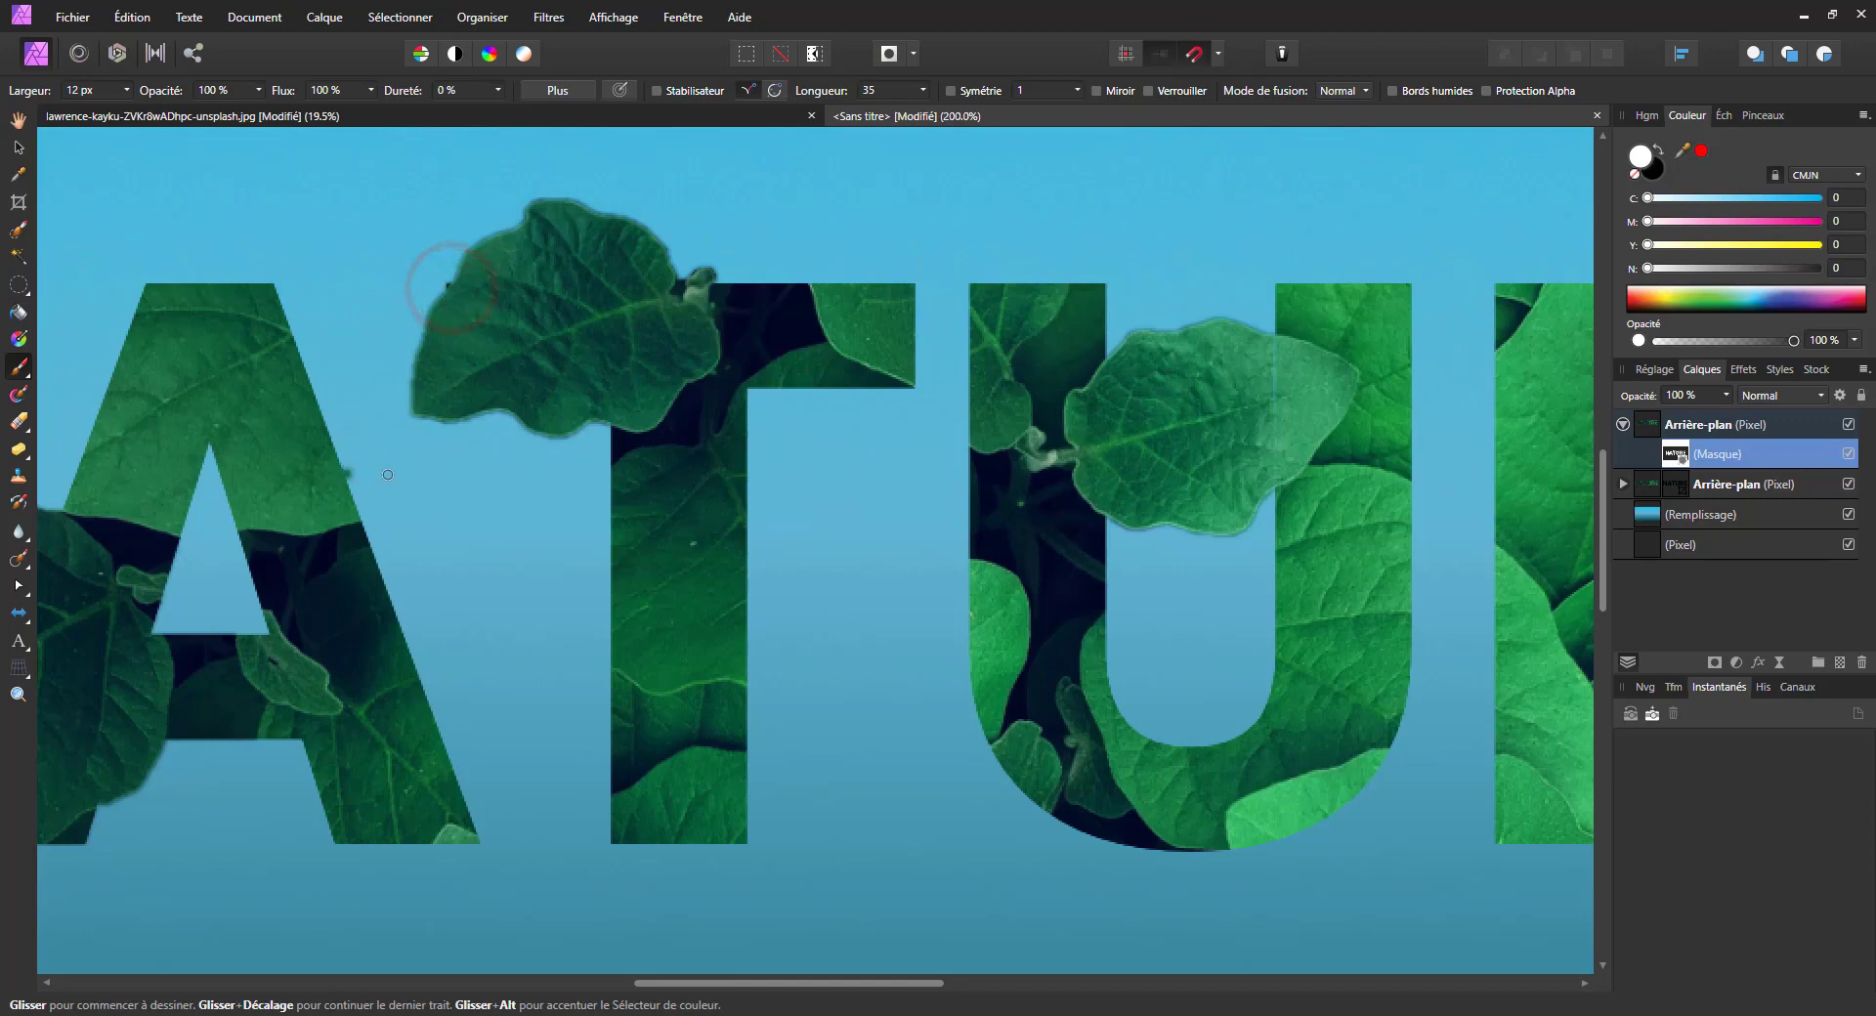
pyautogui.press('x')
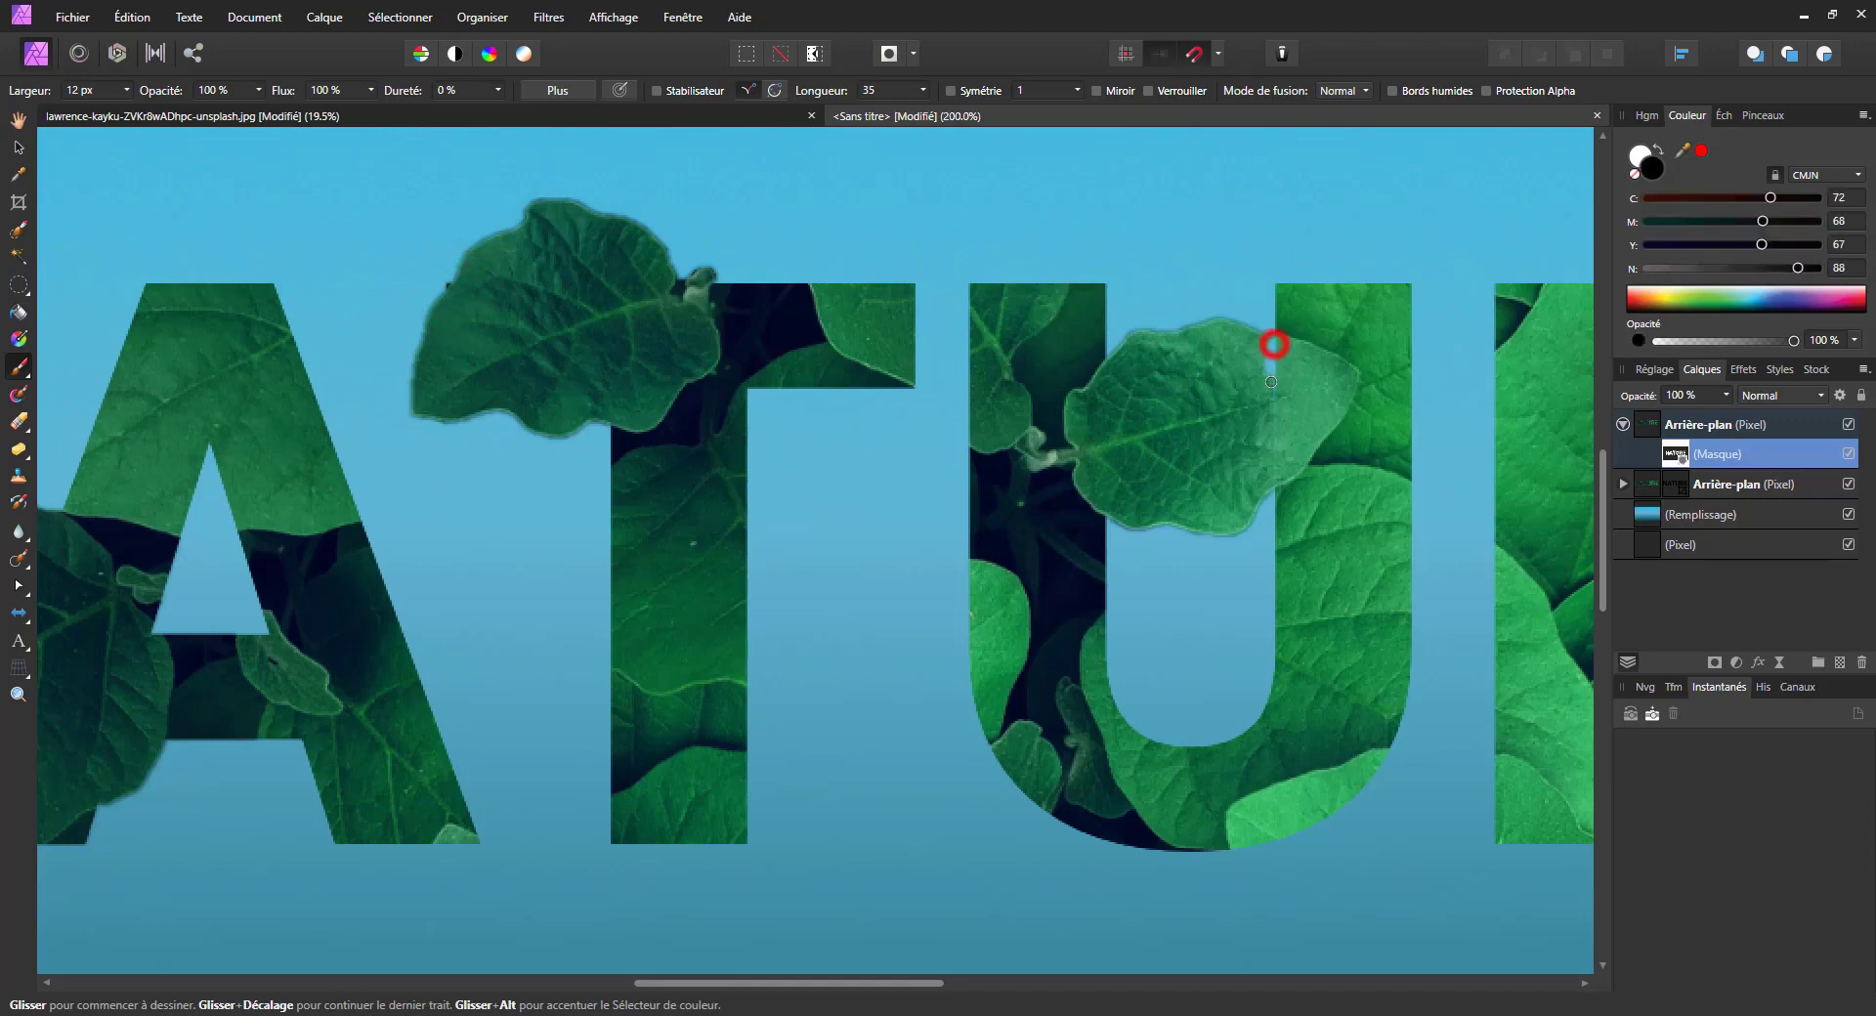
pyautogui.press('x')
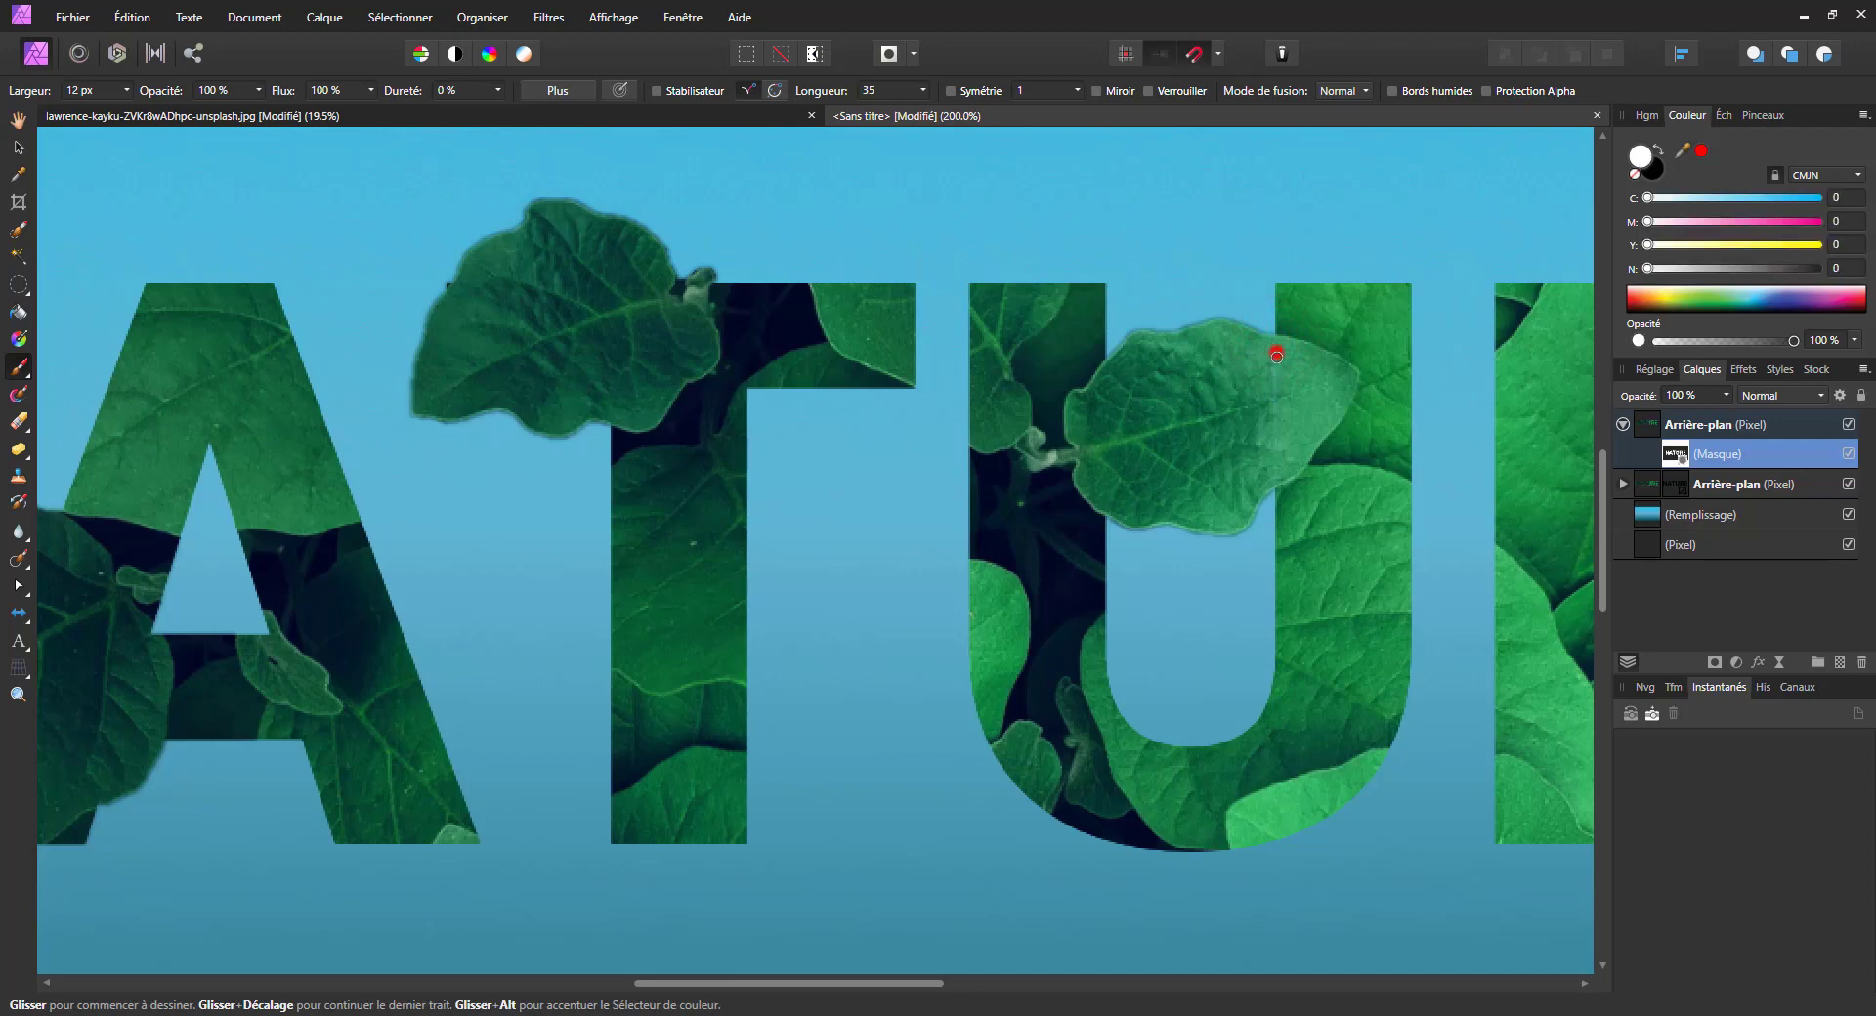
pyautogui.click(1276, 356)
pyautogui.moveTo(669, 490); pyautogui.dragTo(511, 549)
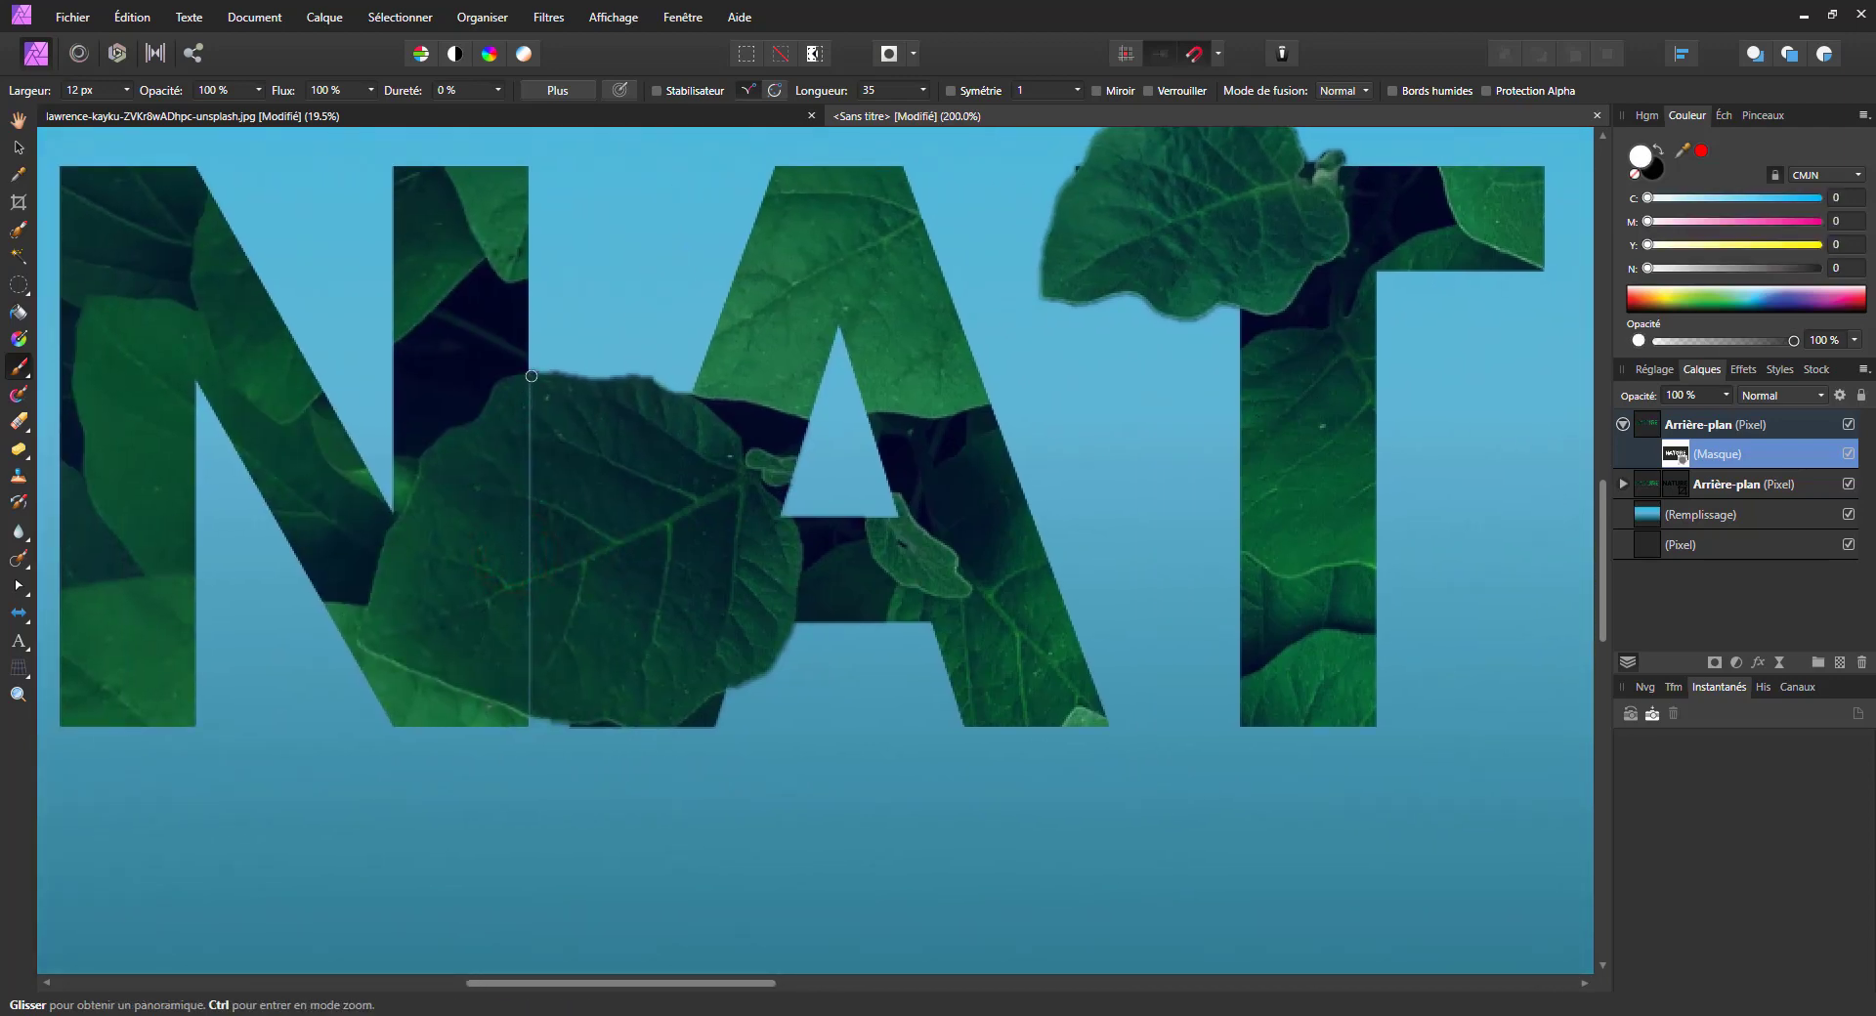
pyautogui.click(530, 382)
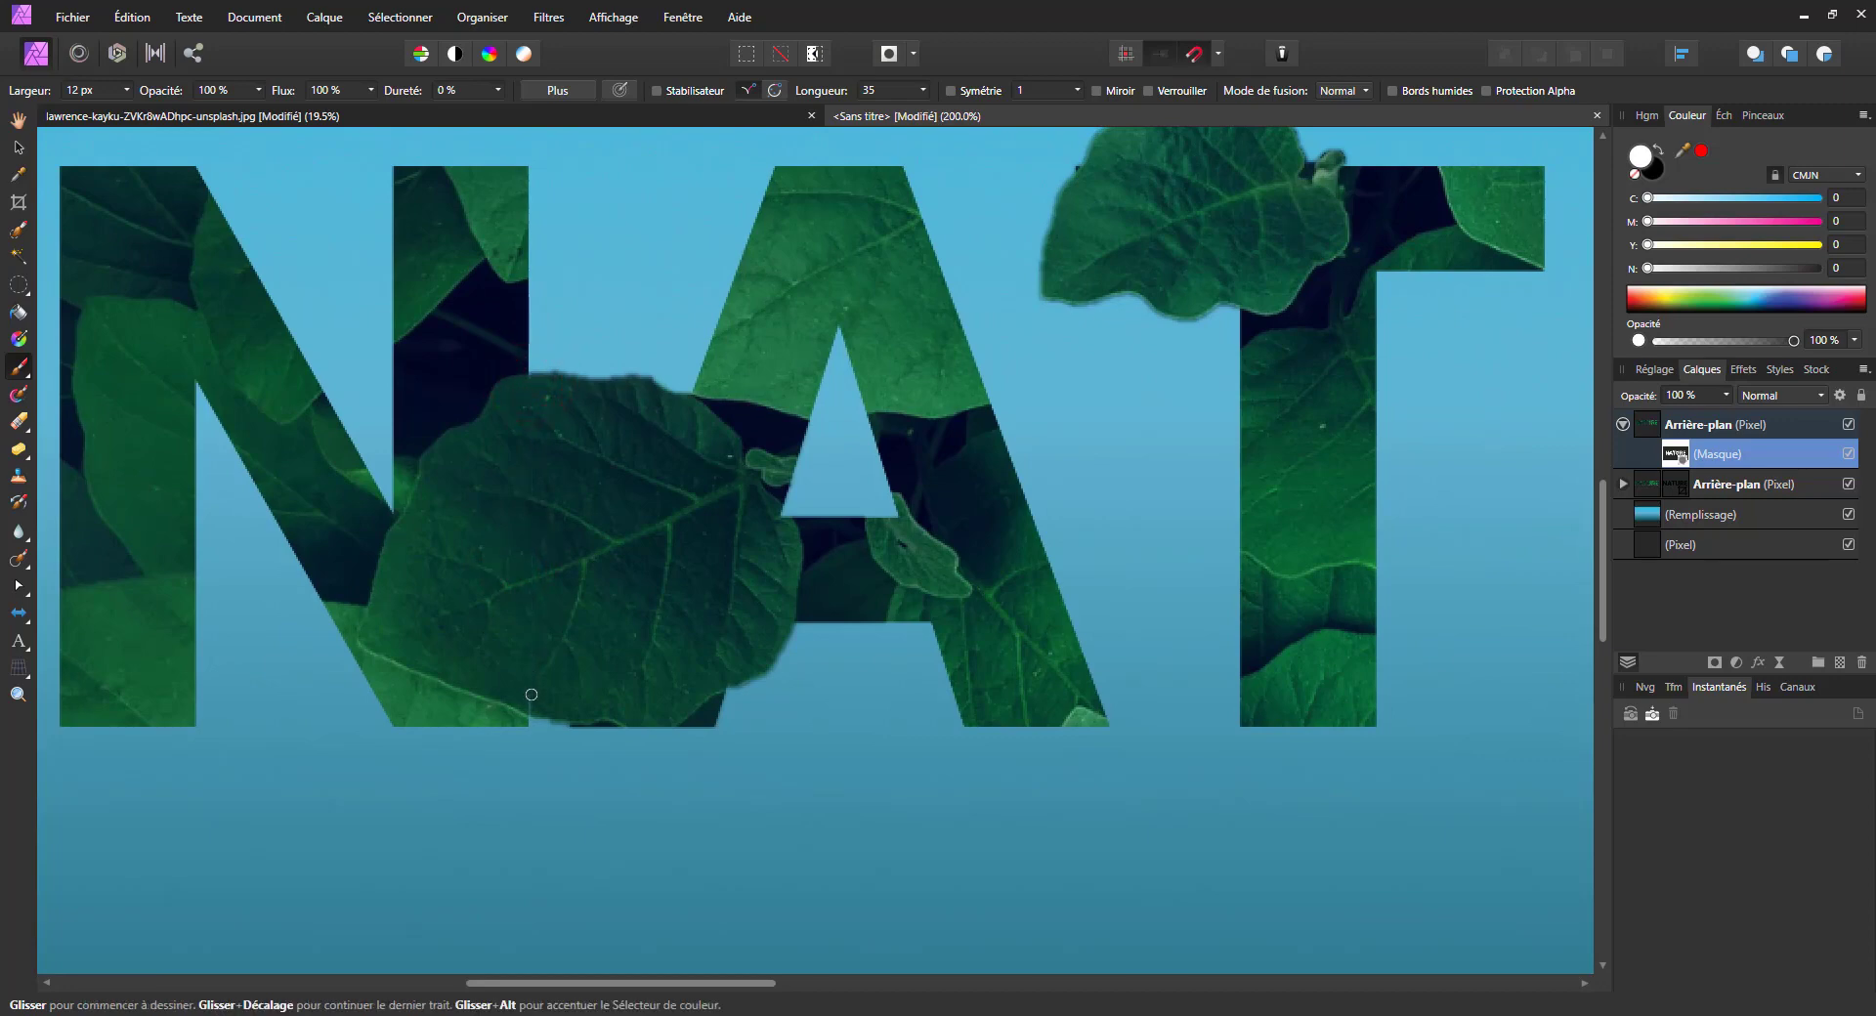
pyautogui.scroll(-3, 614, 508)
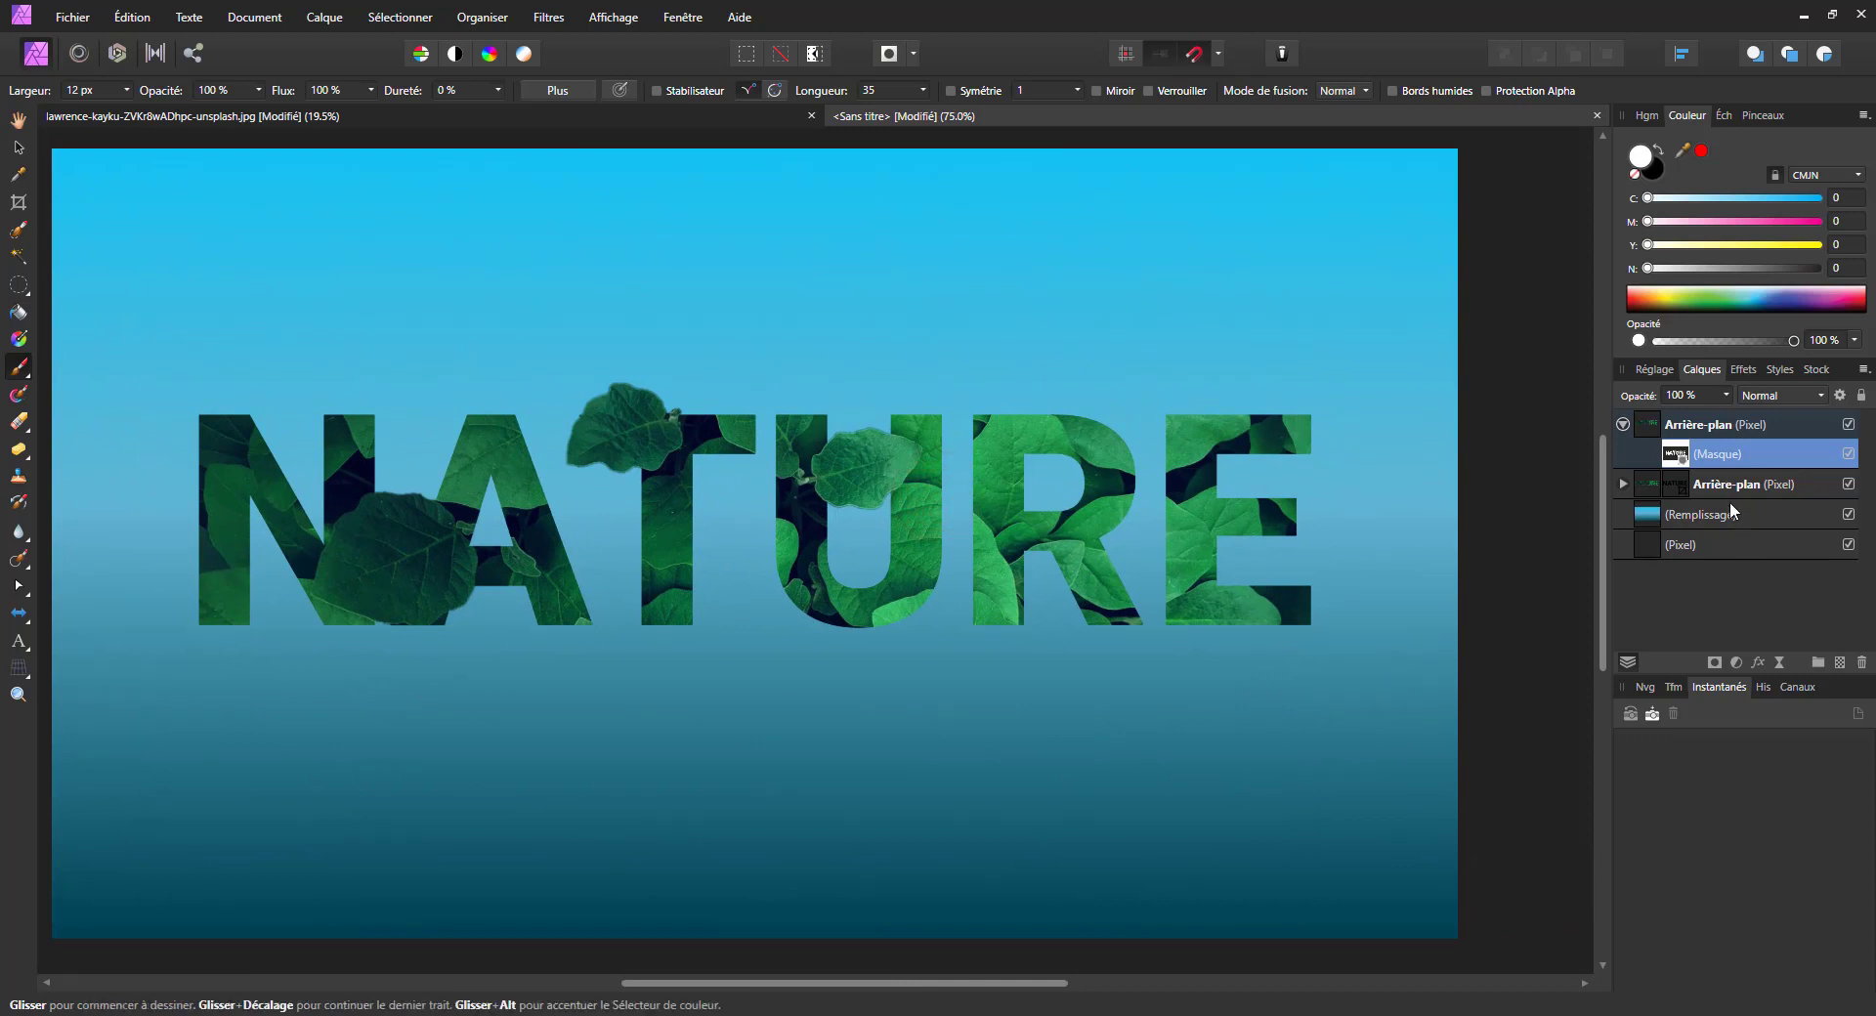
# Step: Add a Contour layer effect with Extérieur alignment to the lower leaf-letters layer
pyautogui.click(1717, 486)
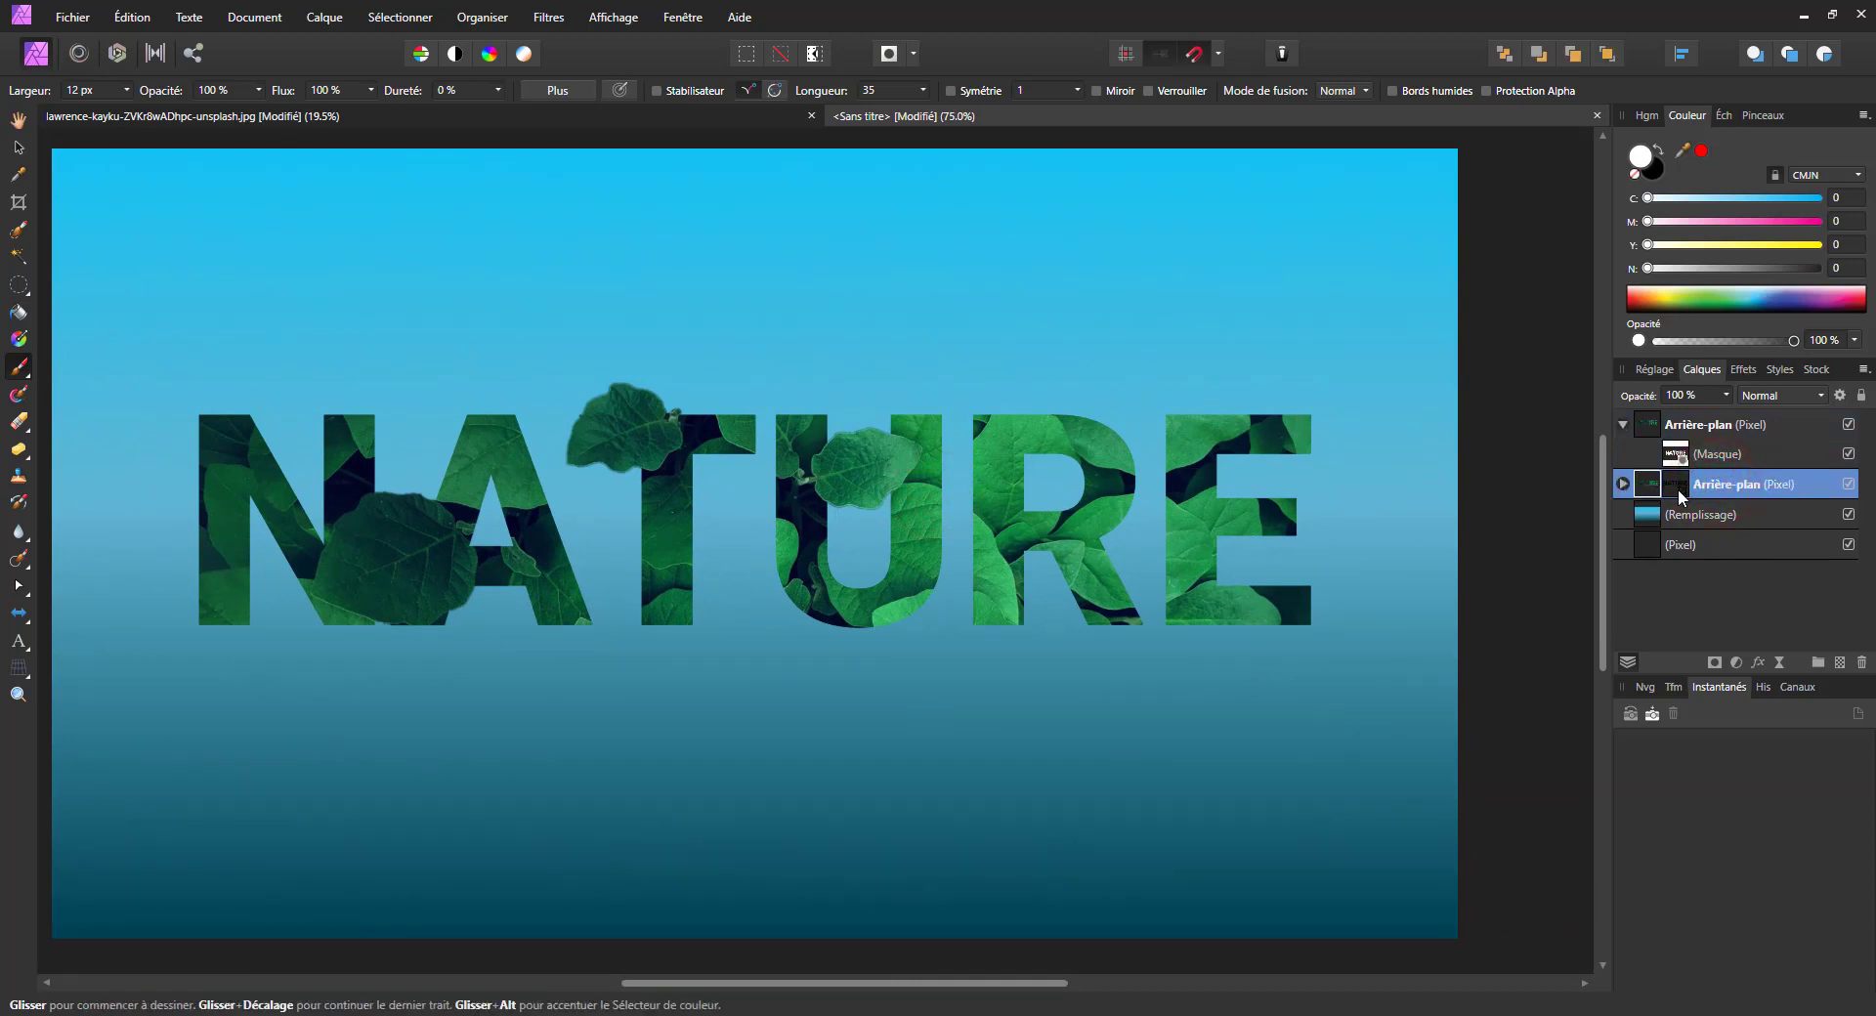
pyautogui.click(1759, 663)
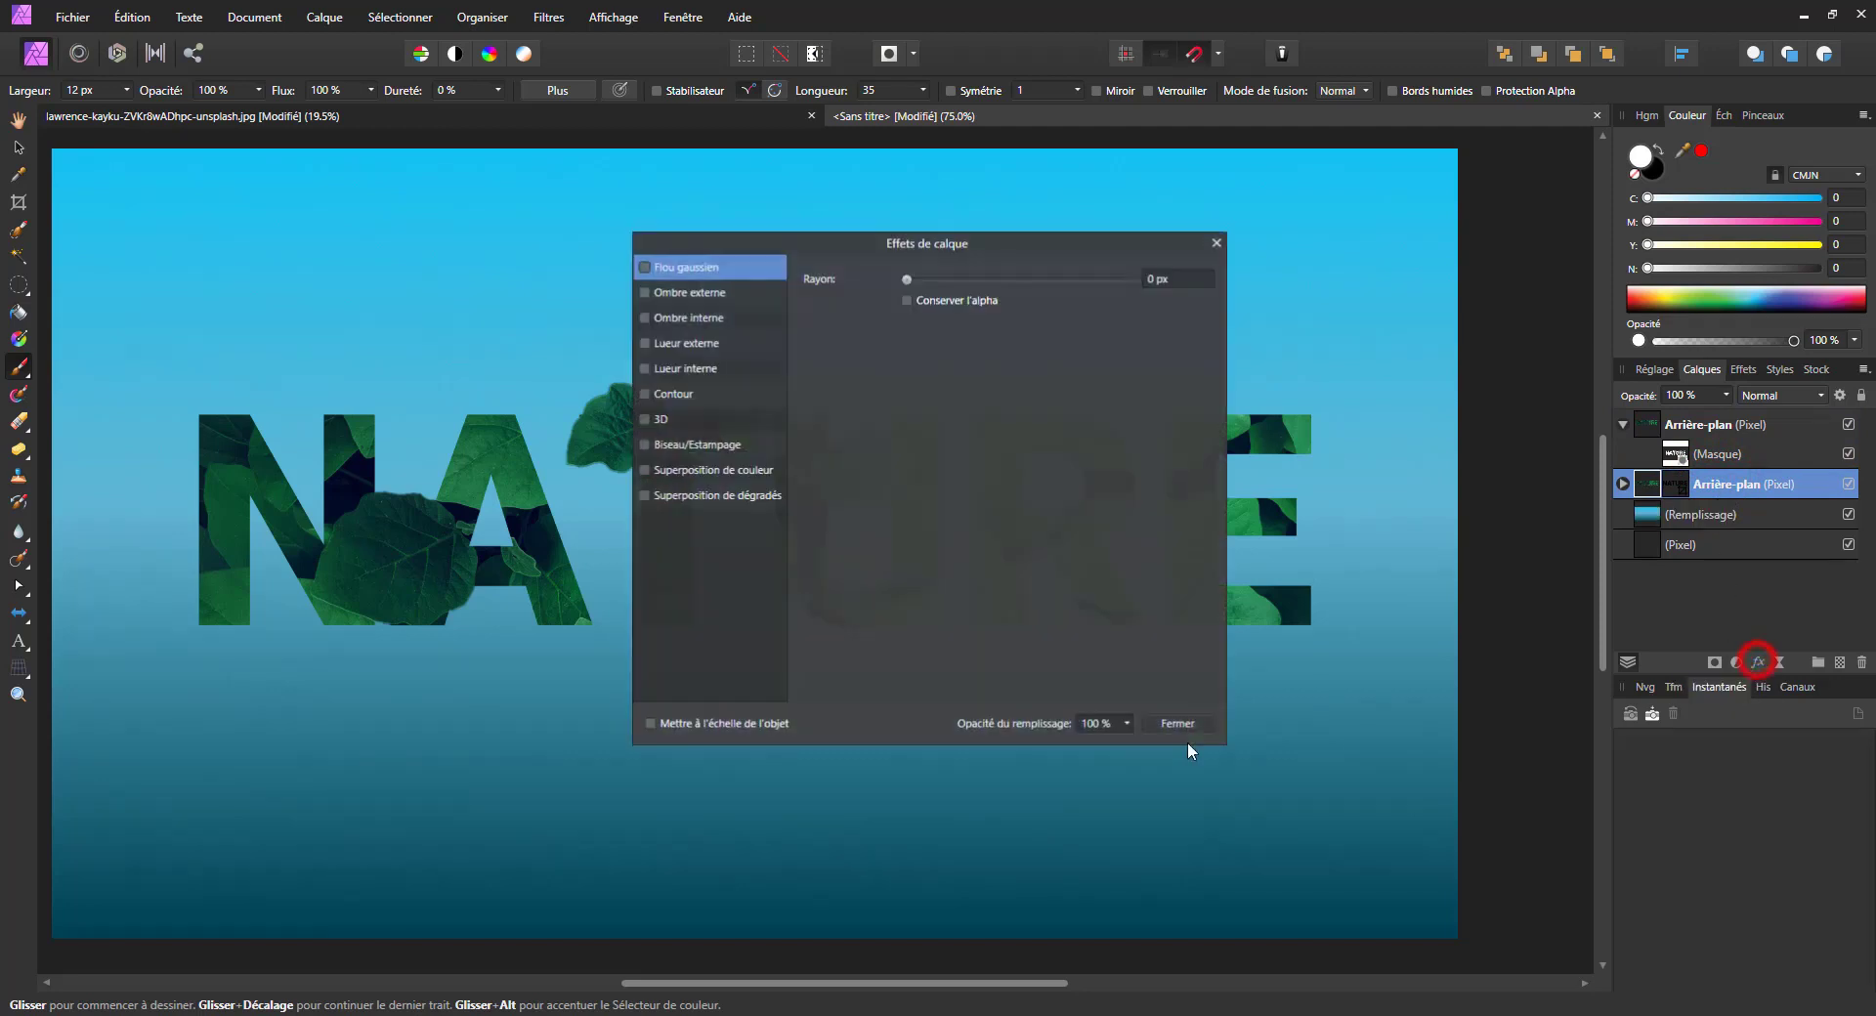
pyautogui.click(668, 395)
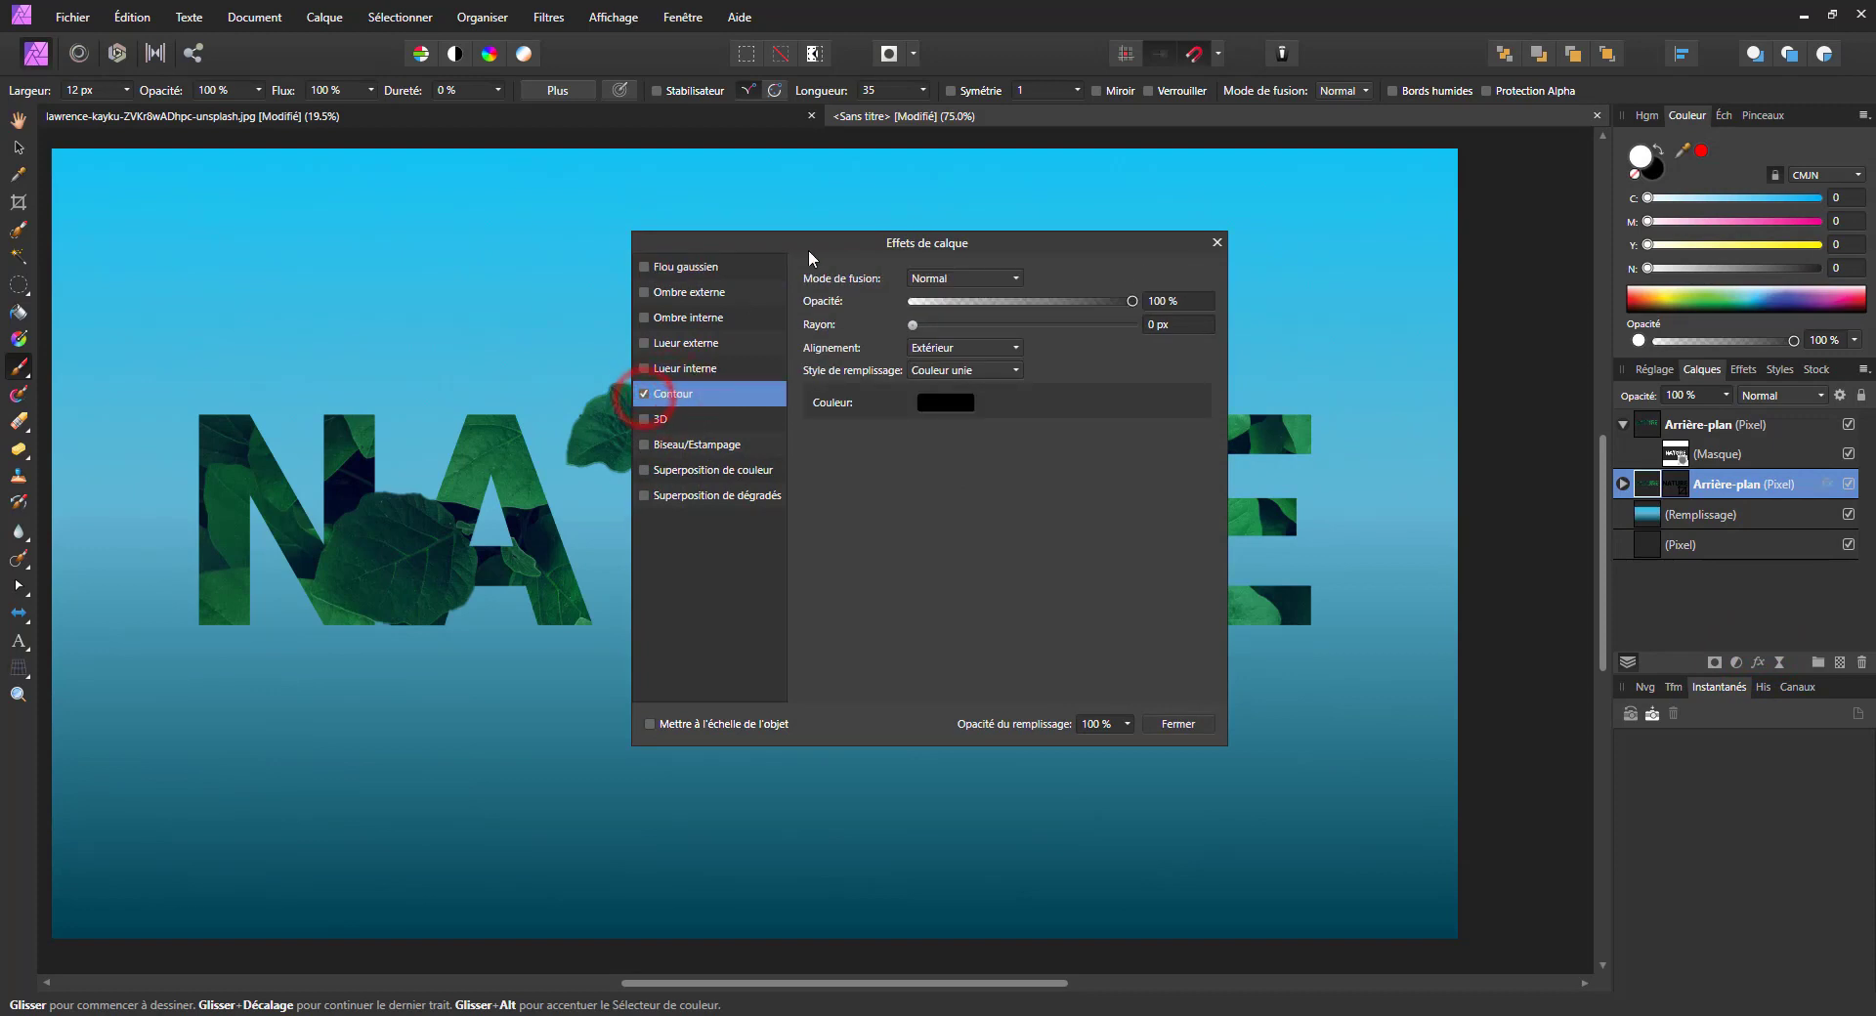
pyautogui.moveTo(876, 249); pyautogui.dragTo(853, 496)
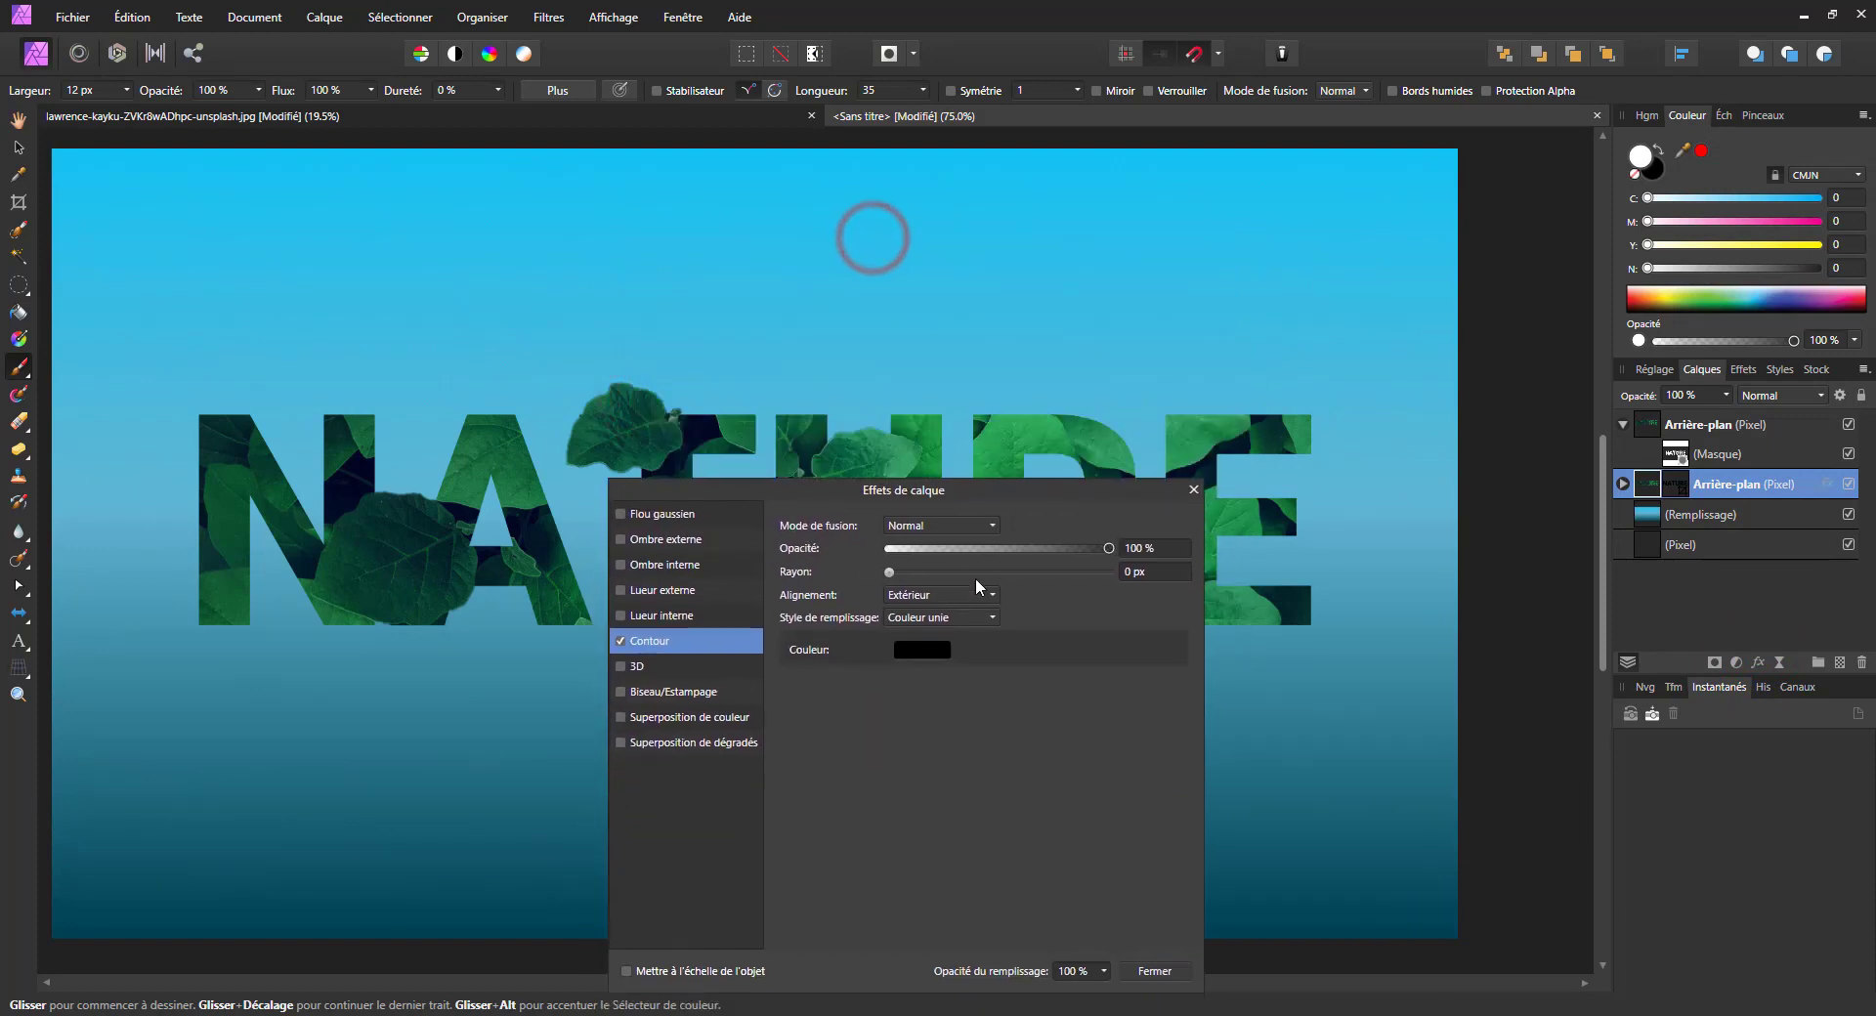
pyautogui.click(890, 572)
pyautogui.moveTo(890, 572); pyautogui.dragTo(941, 572)
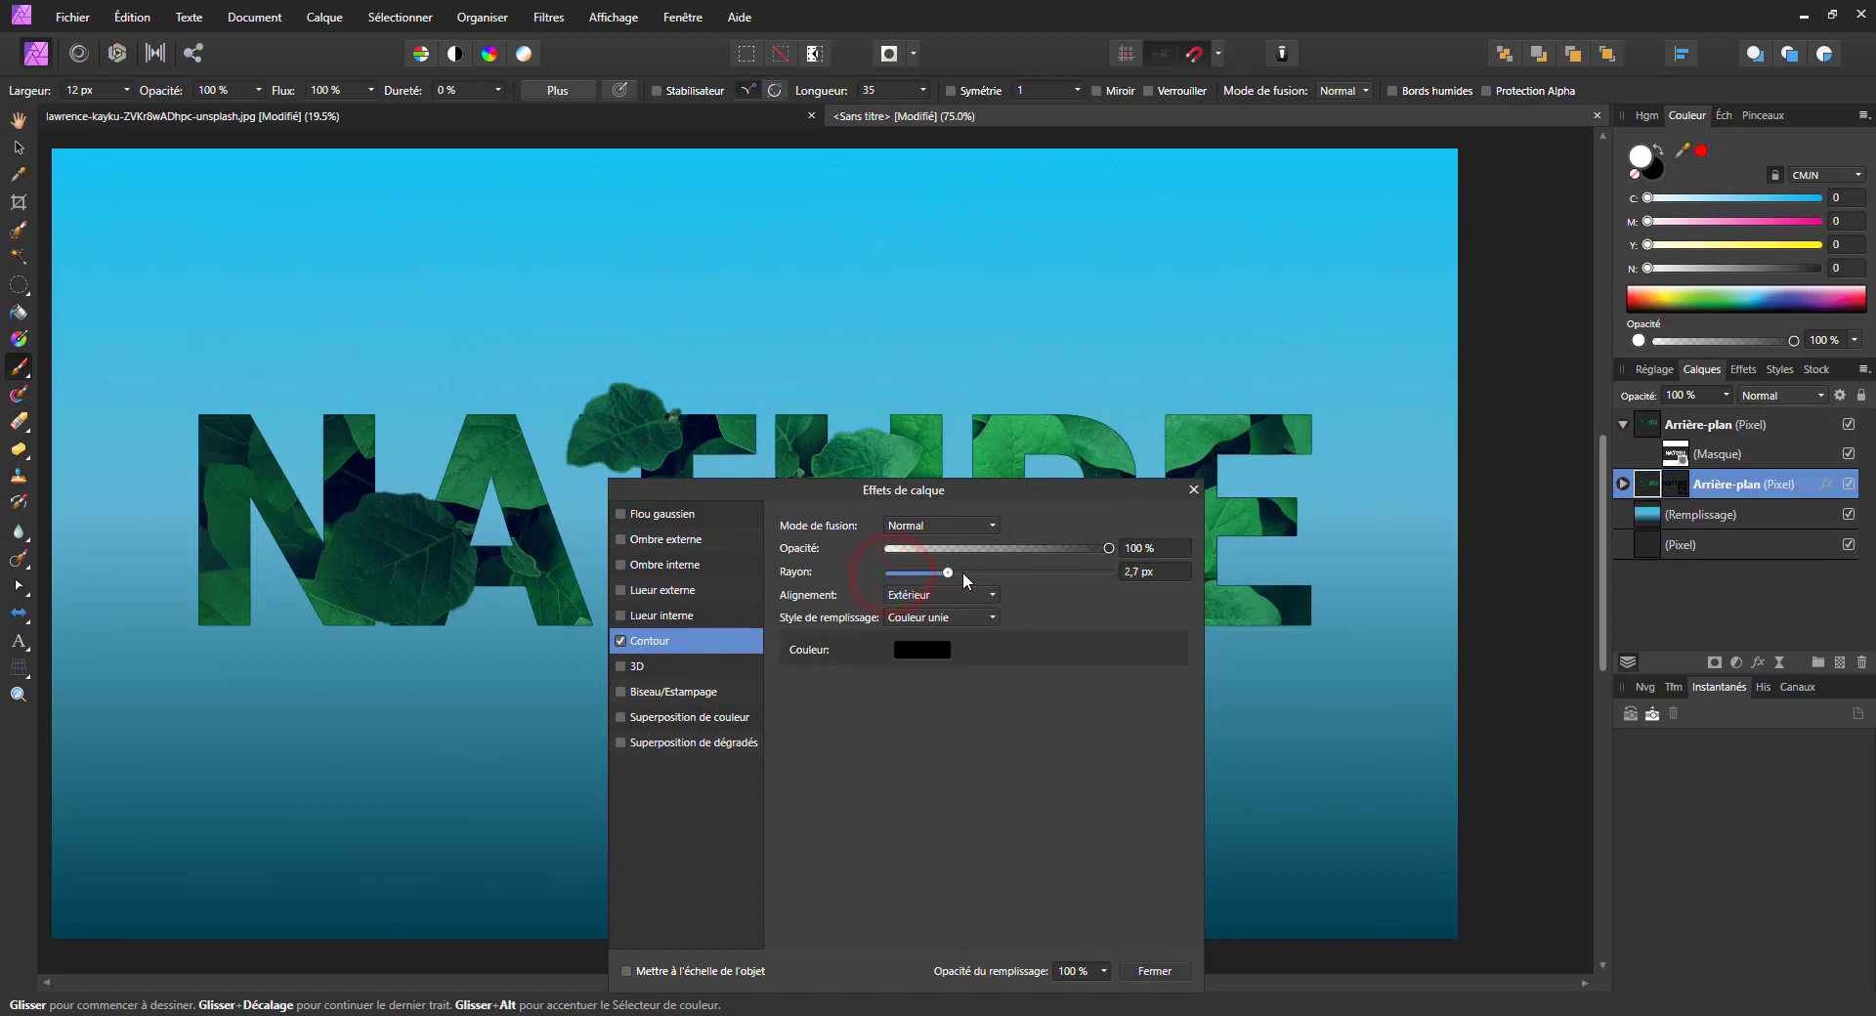
pyautogui.click(921, 598)
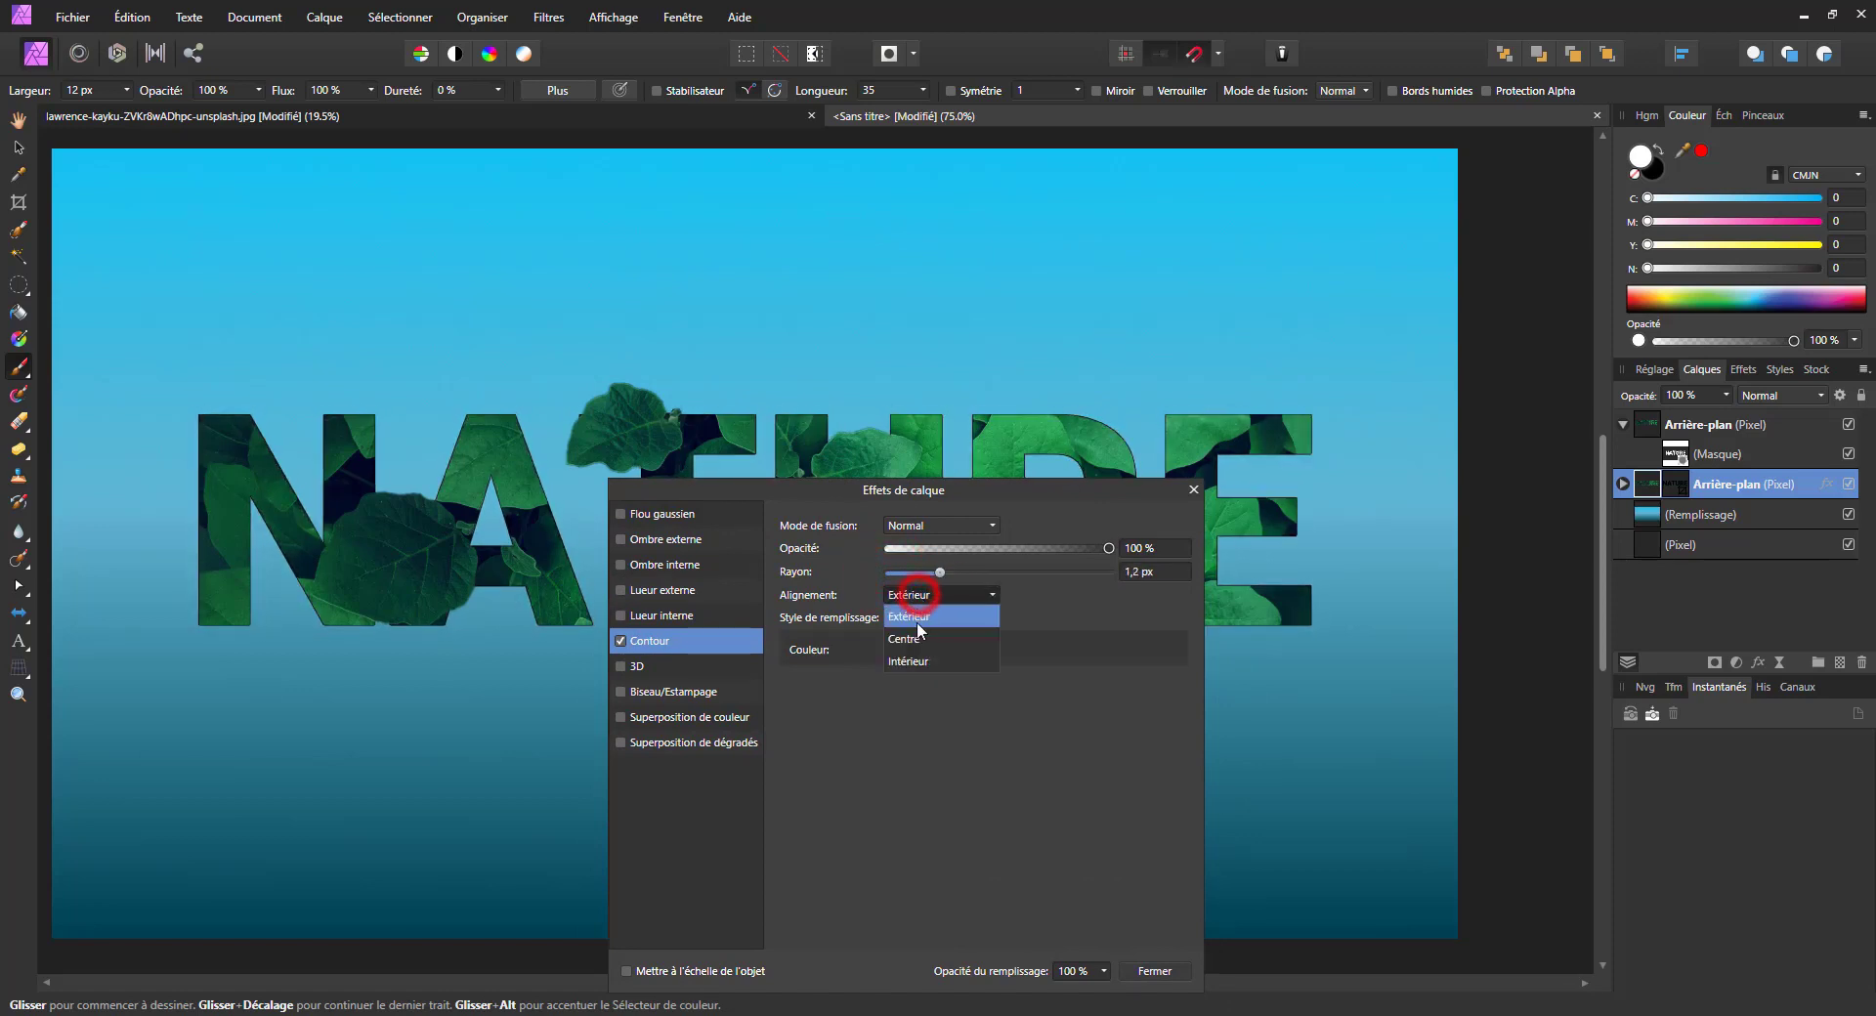
pyautogui.click(917, 618)
# Step: Make the outline white (CMJN all 0) and about 11.9 px wide
pyautogui.moveTo(946, 566); pyautogui.dragTo(992, 573)
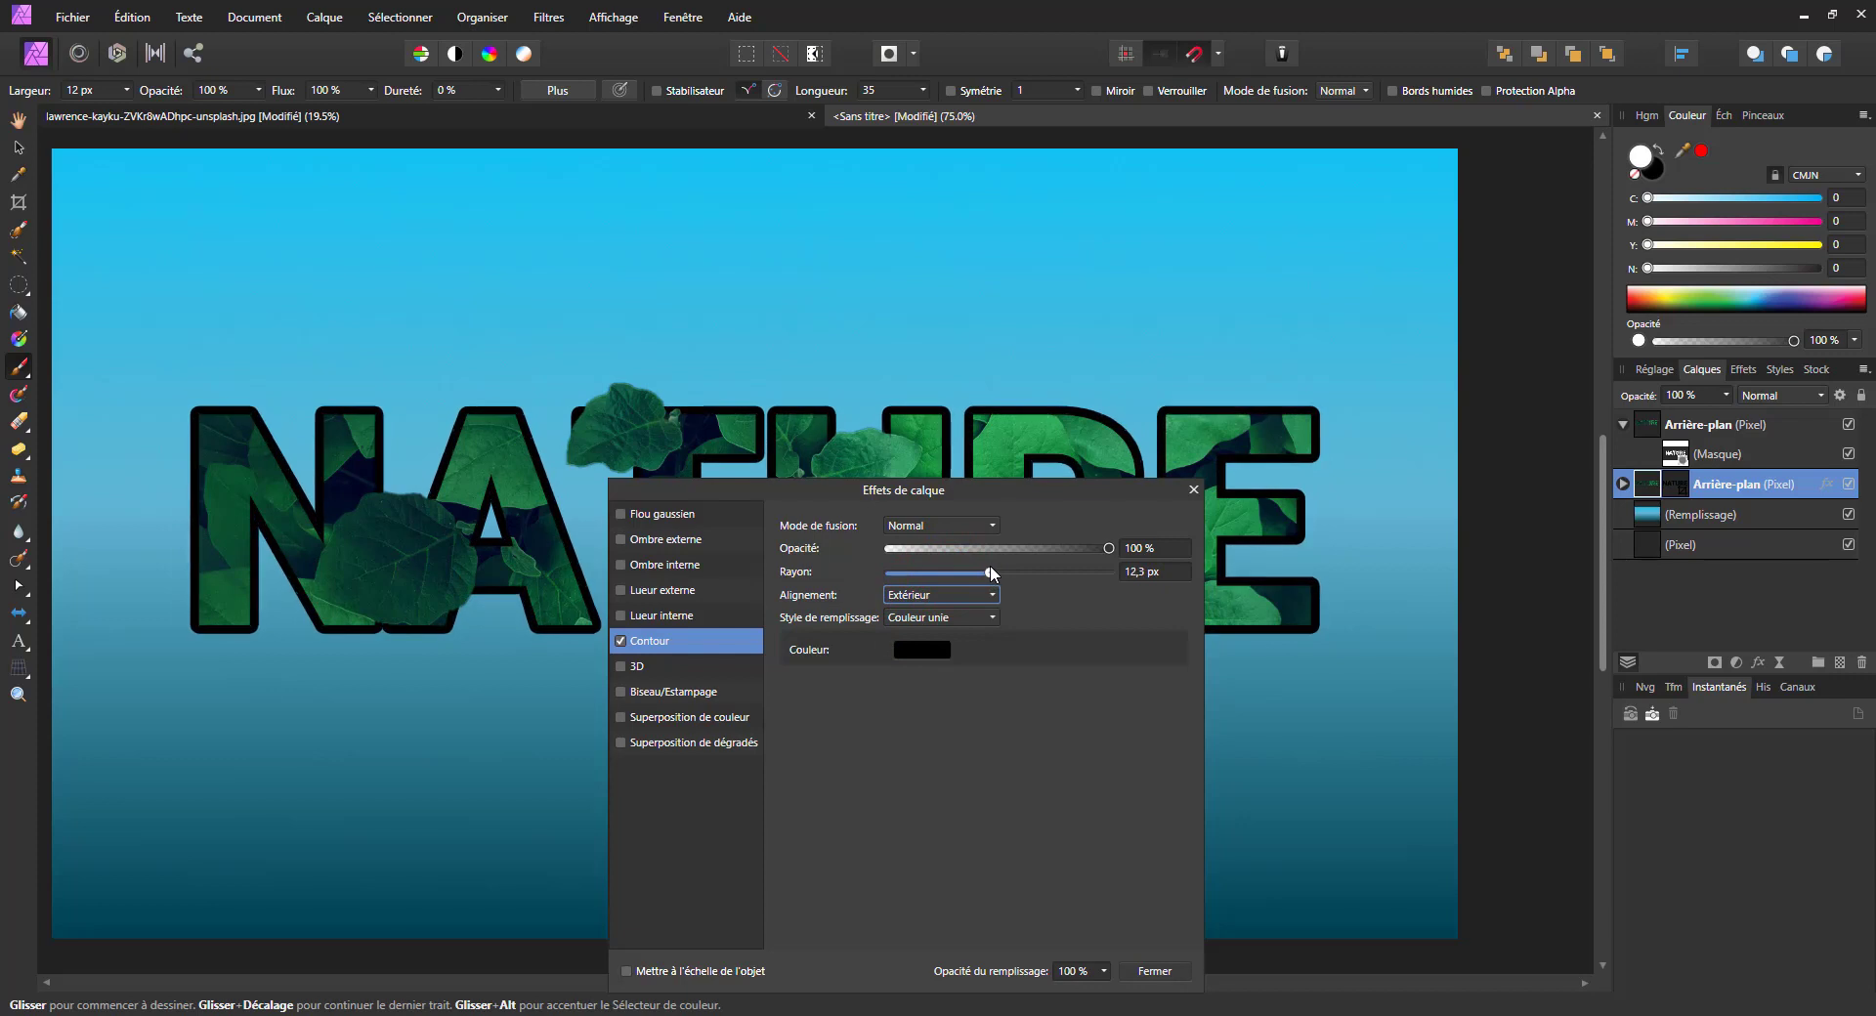
pyautogui.click(918, 650)
pyautogui.moveTo(958, 784); pyautogui.dragTo(826, 783)
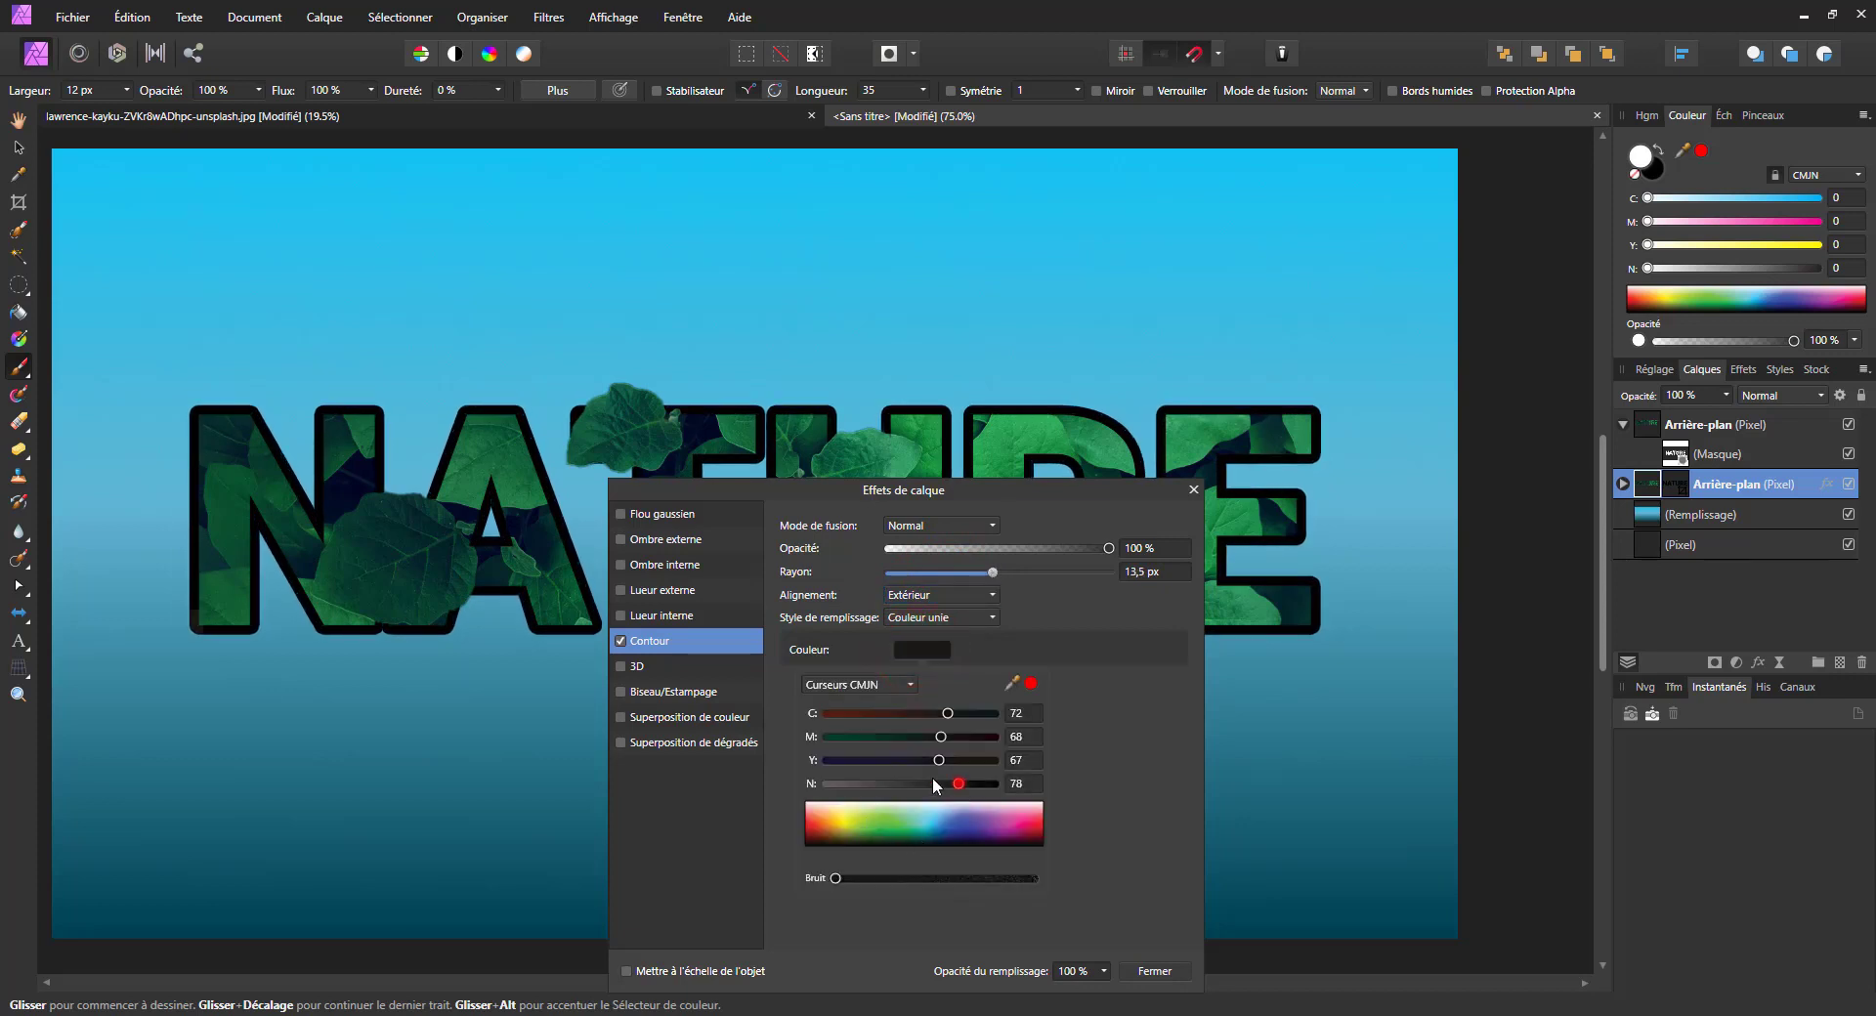
pyautogui.moveTo(941, 737)
pyautogui.mouseDown()
pyautogui.moveTo(826, 736)
pyautogui.moveTo(826, 714)
pyautogui.mouseUp()
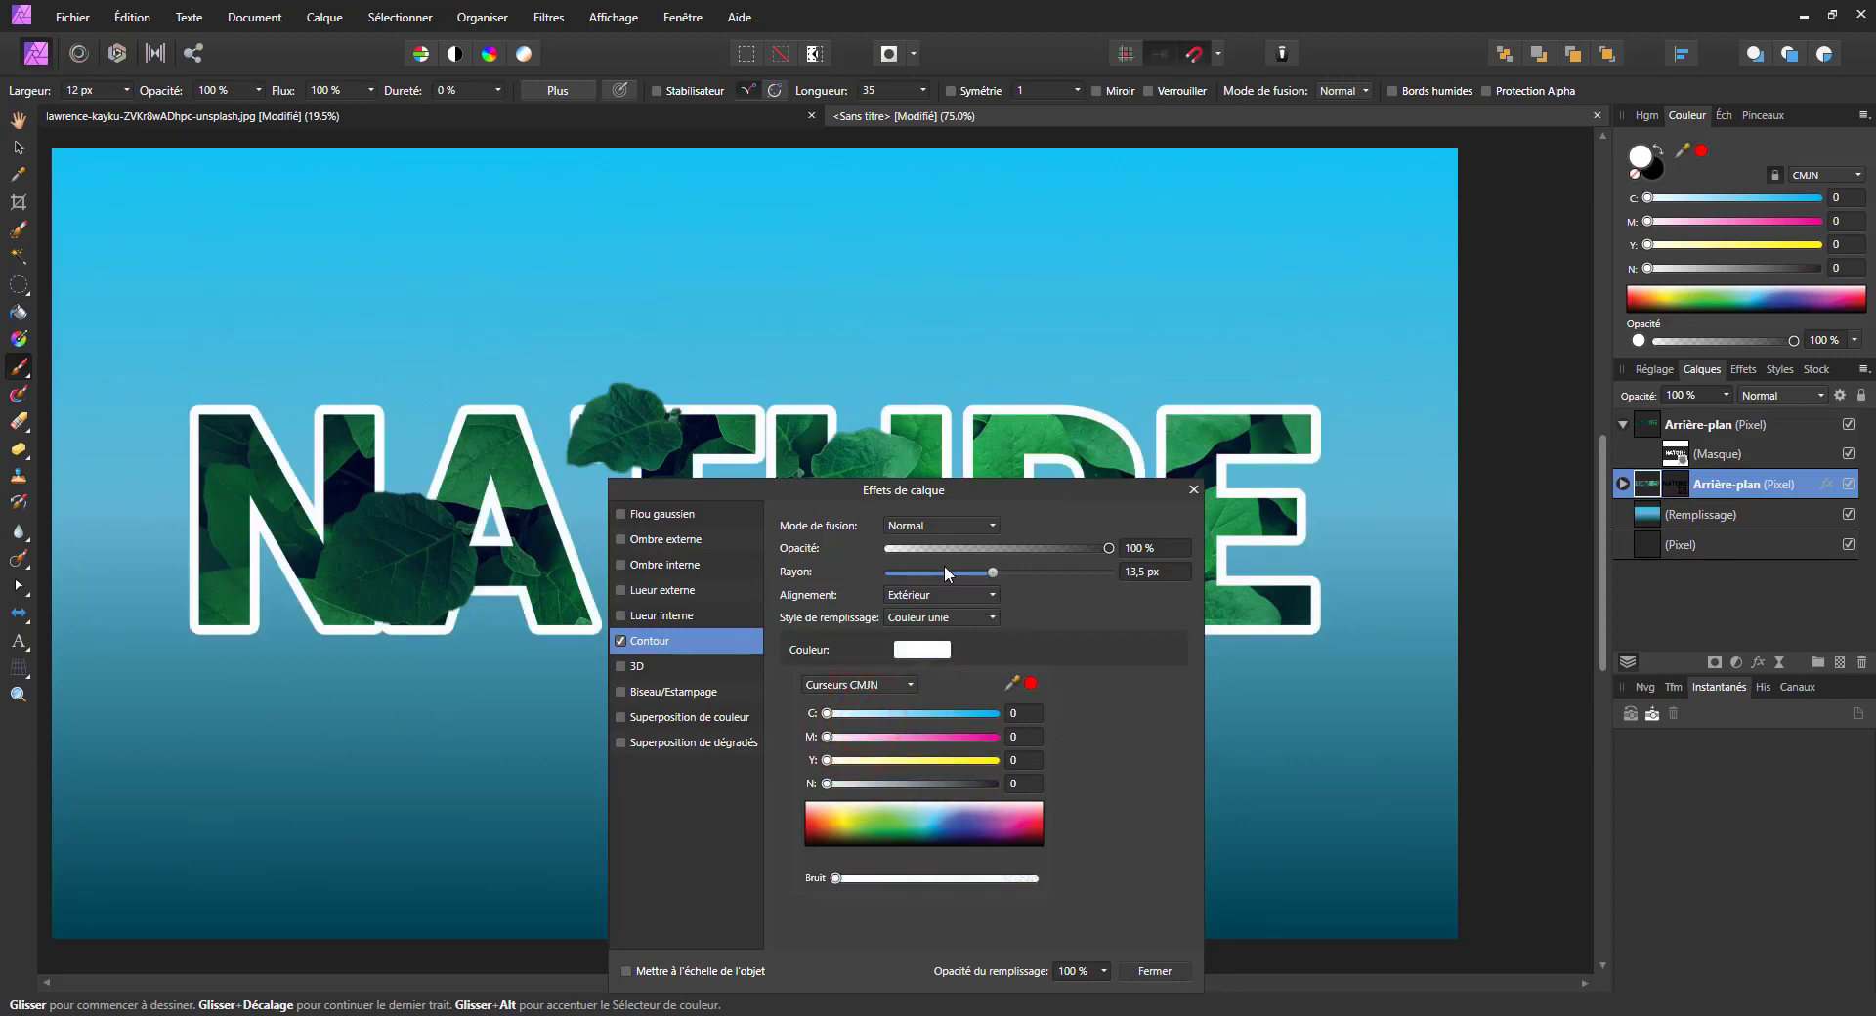
pyautogui.click(979, 570)
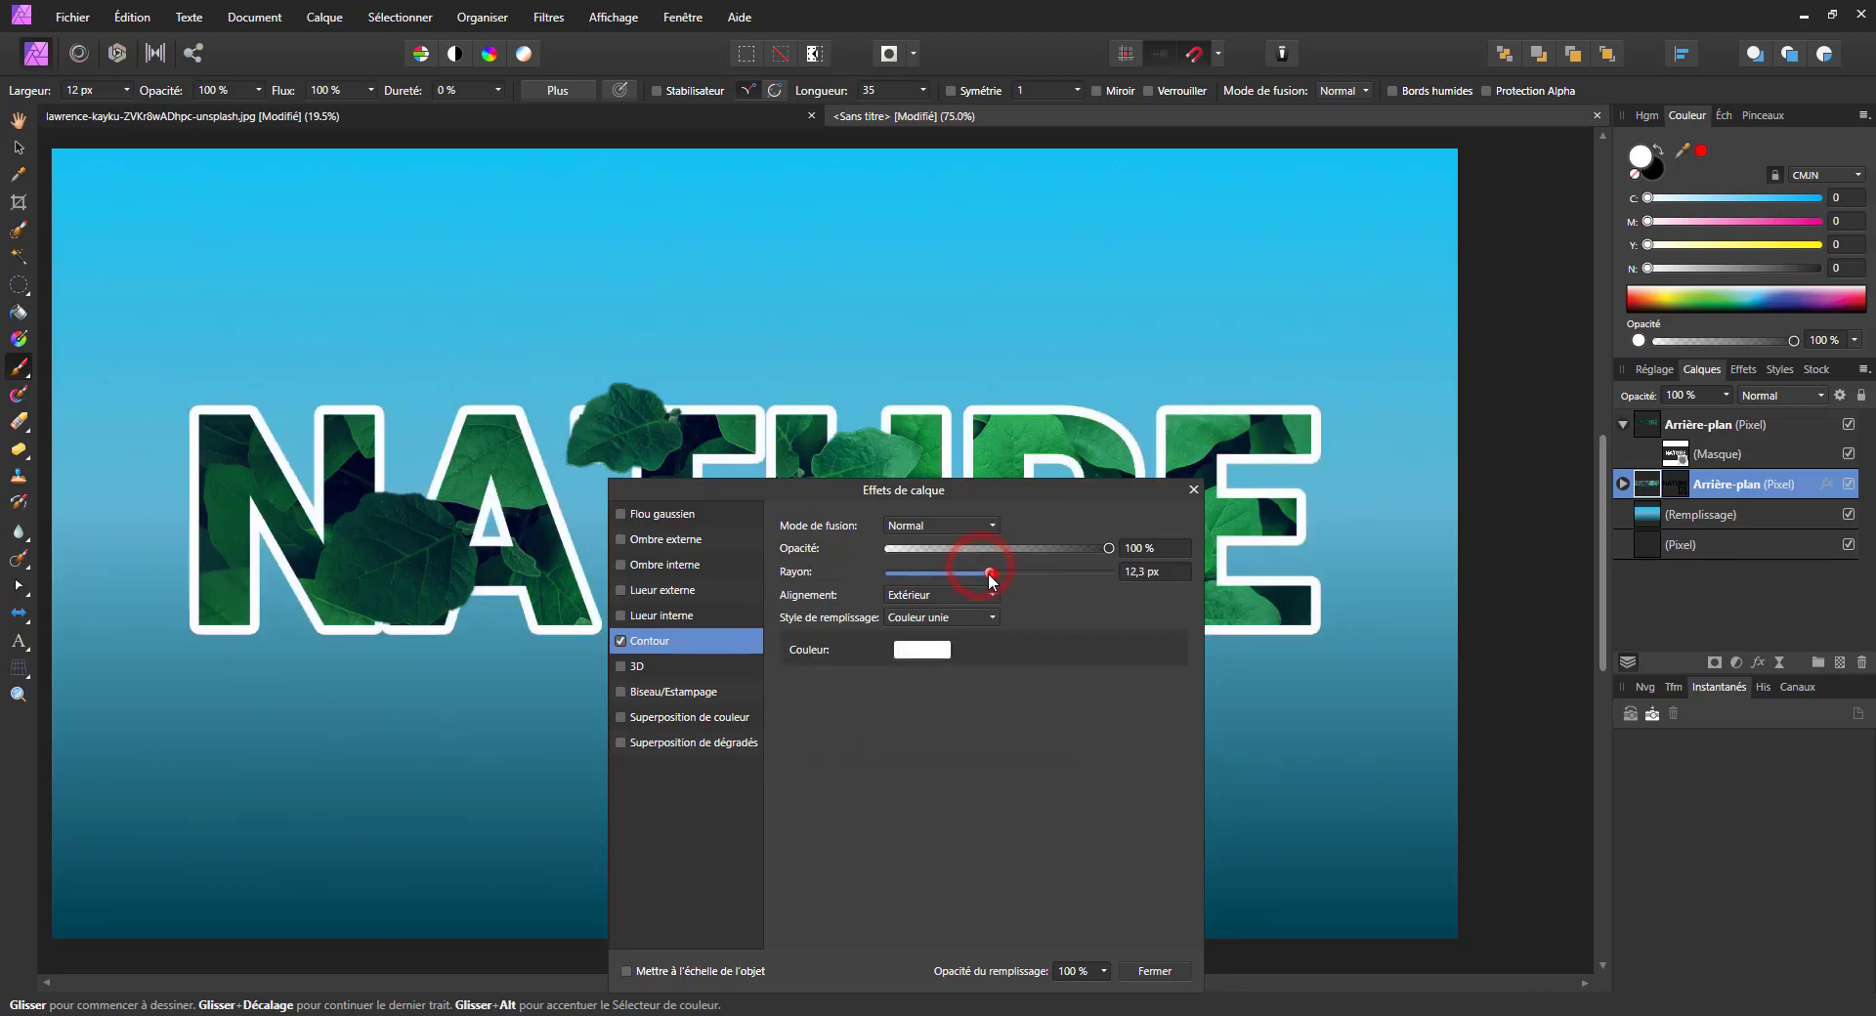
pyautogui.moveTo(989, 574)
pyautogui.mouseDown()
pyautogui.moveTo(1013, 573)
pyautogui.moveTo(986, 572)
pyautogui.mouseUp()
pyautogui.click(922, 655)
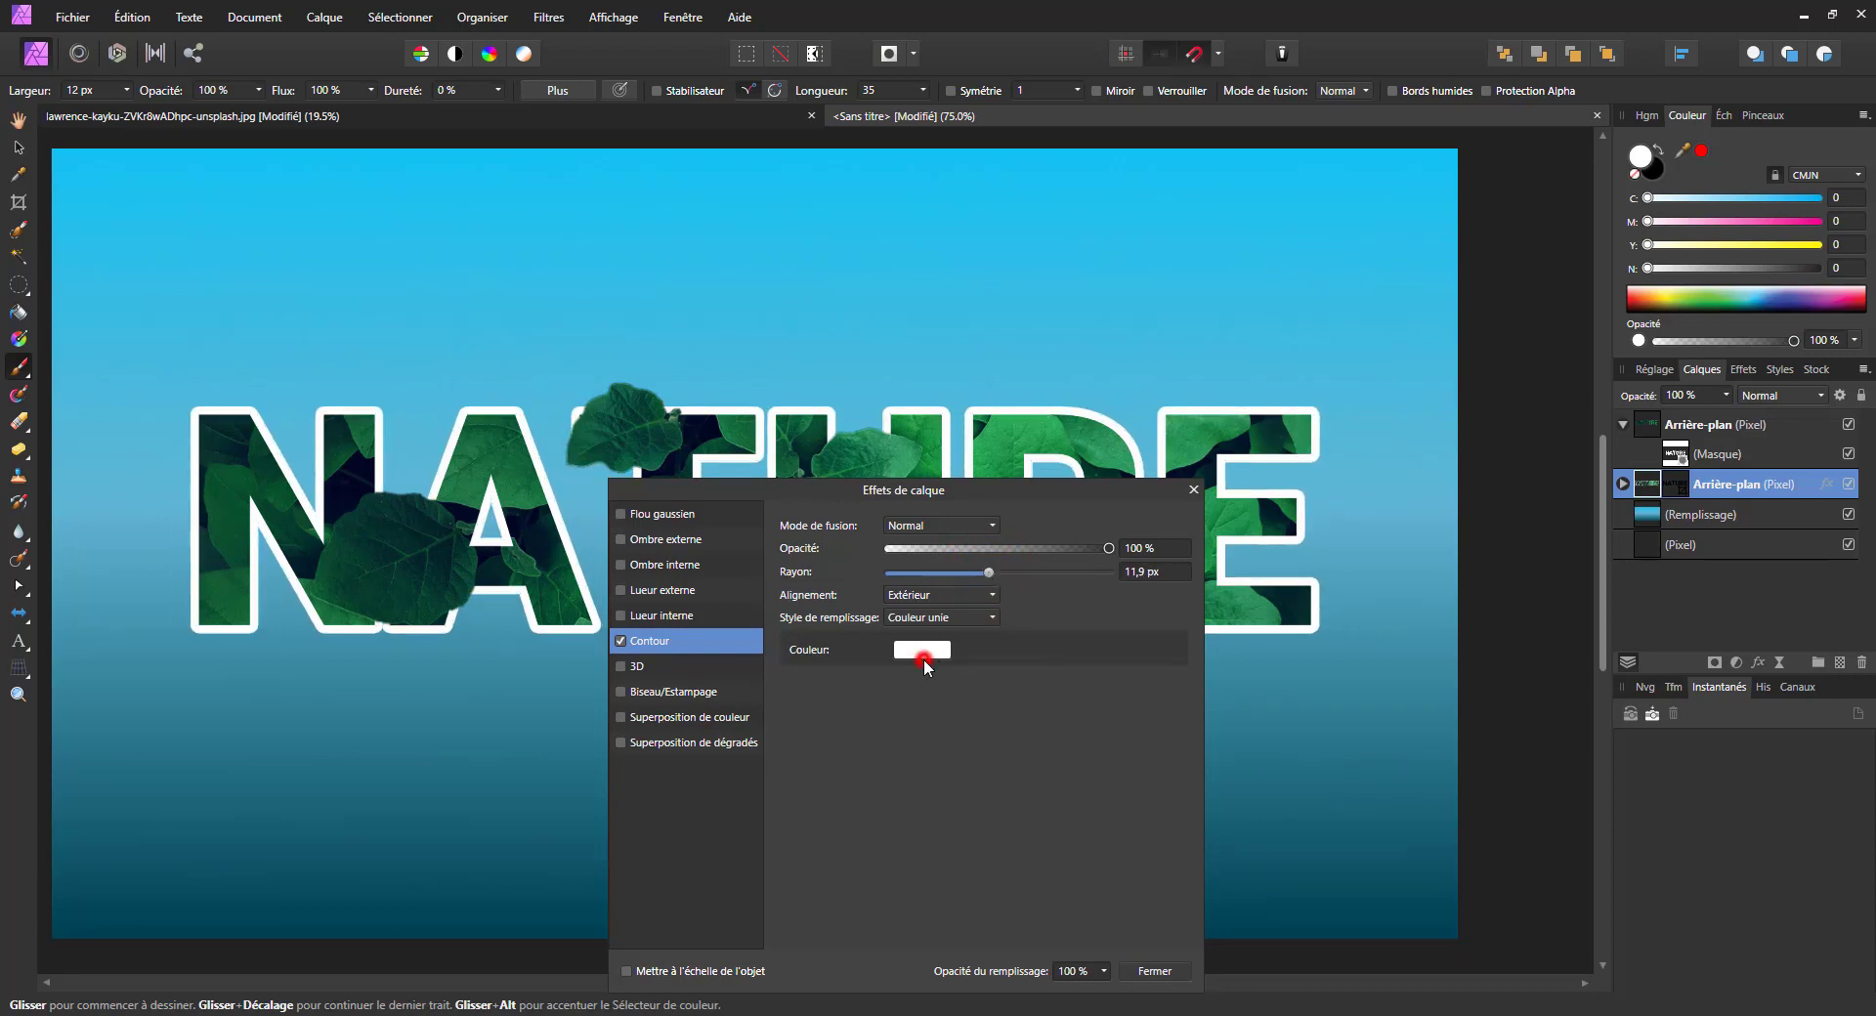
pyautogui.click(934, 618)
pyautogui.click(917, 684)
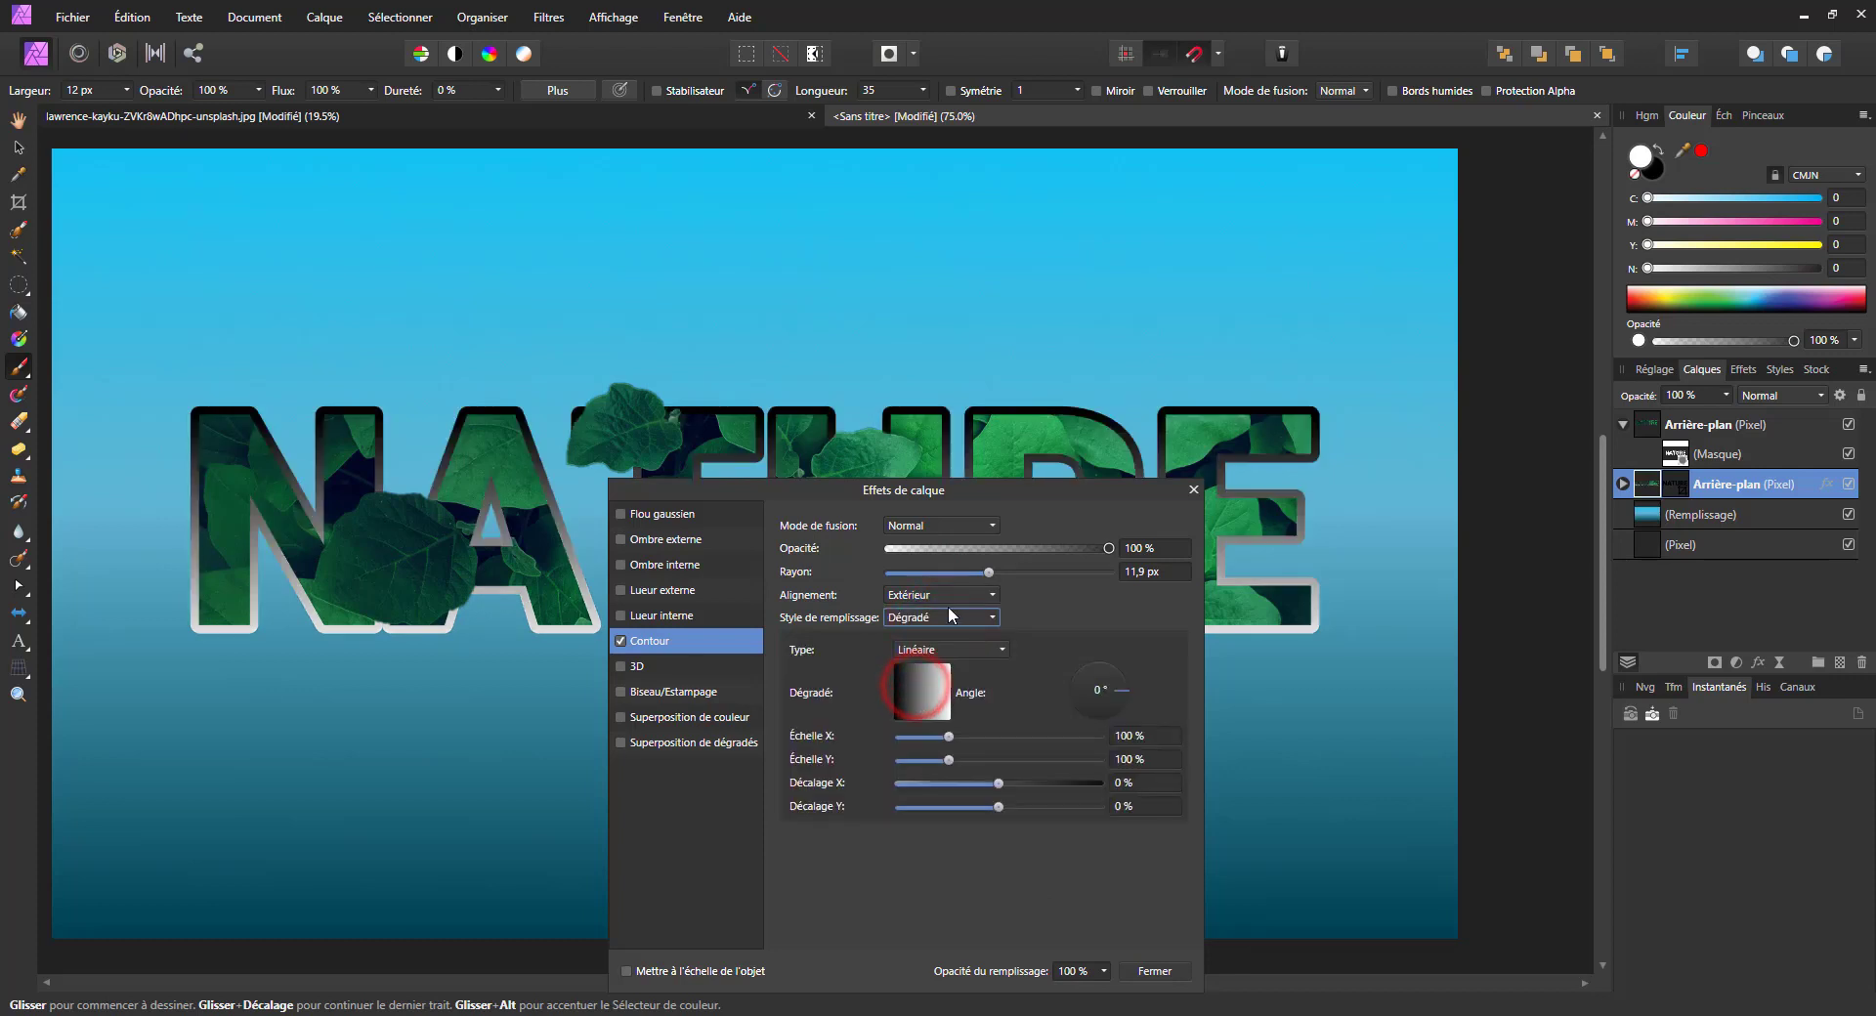
pyautogui.click(924, 691)
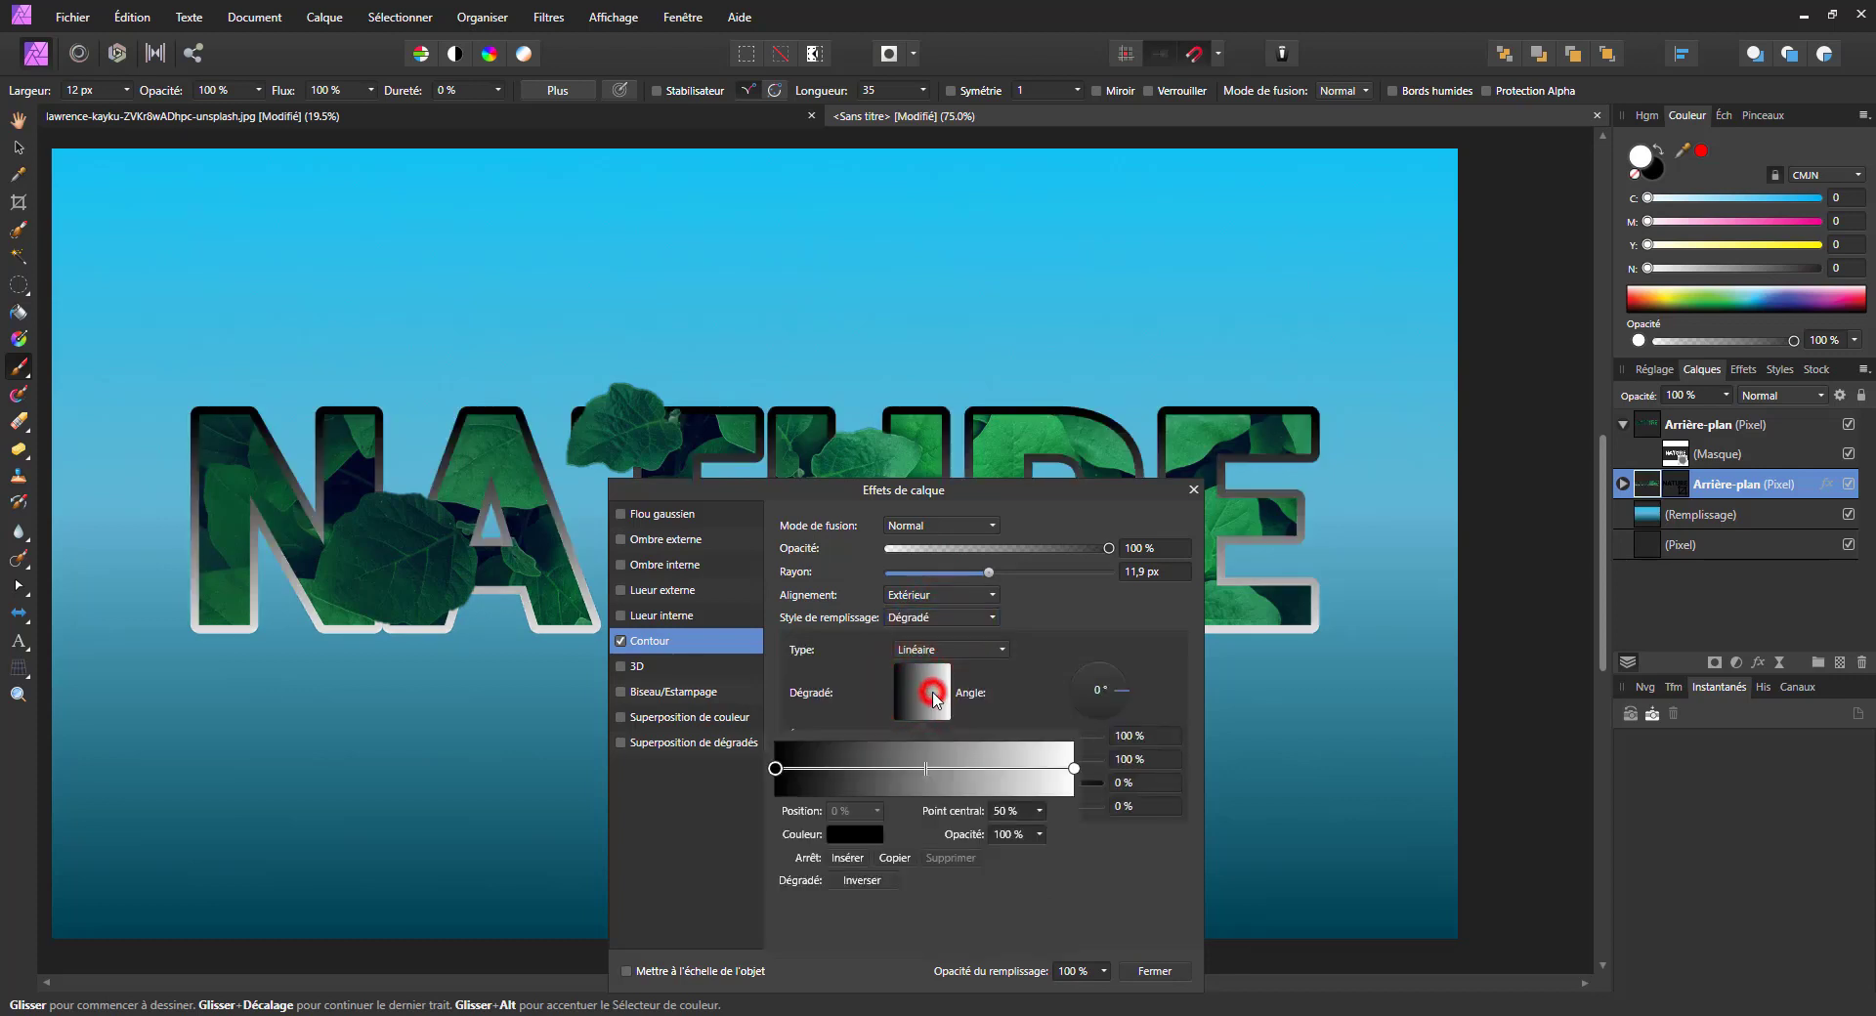
pyautogui.click(777, 769)
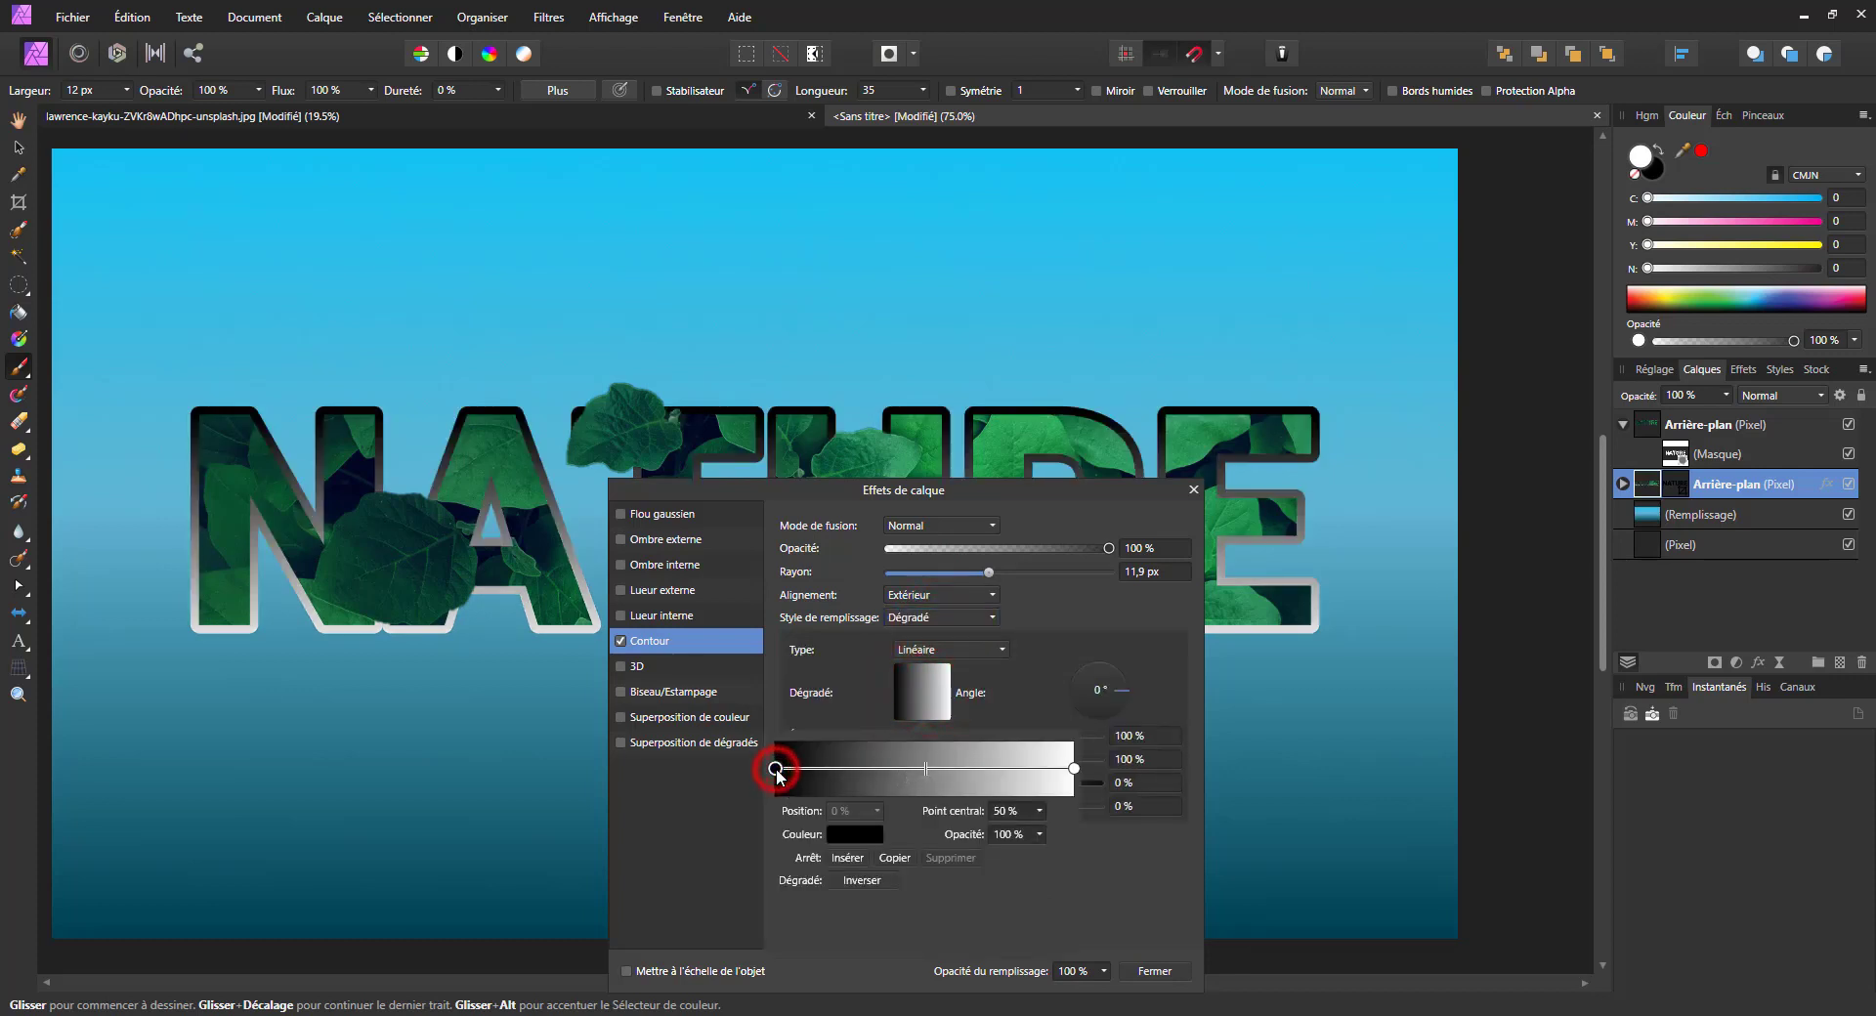
pyautogui.click(856, 834)
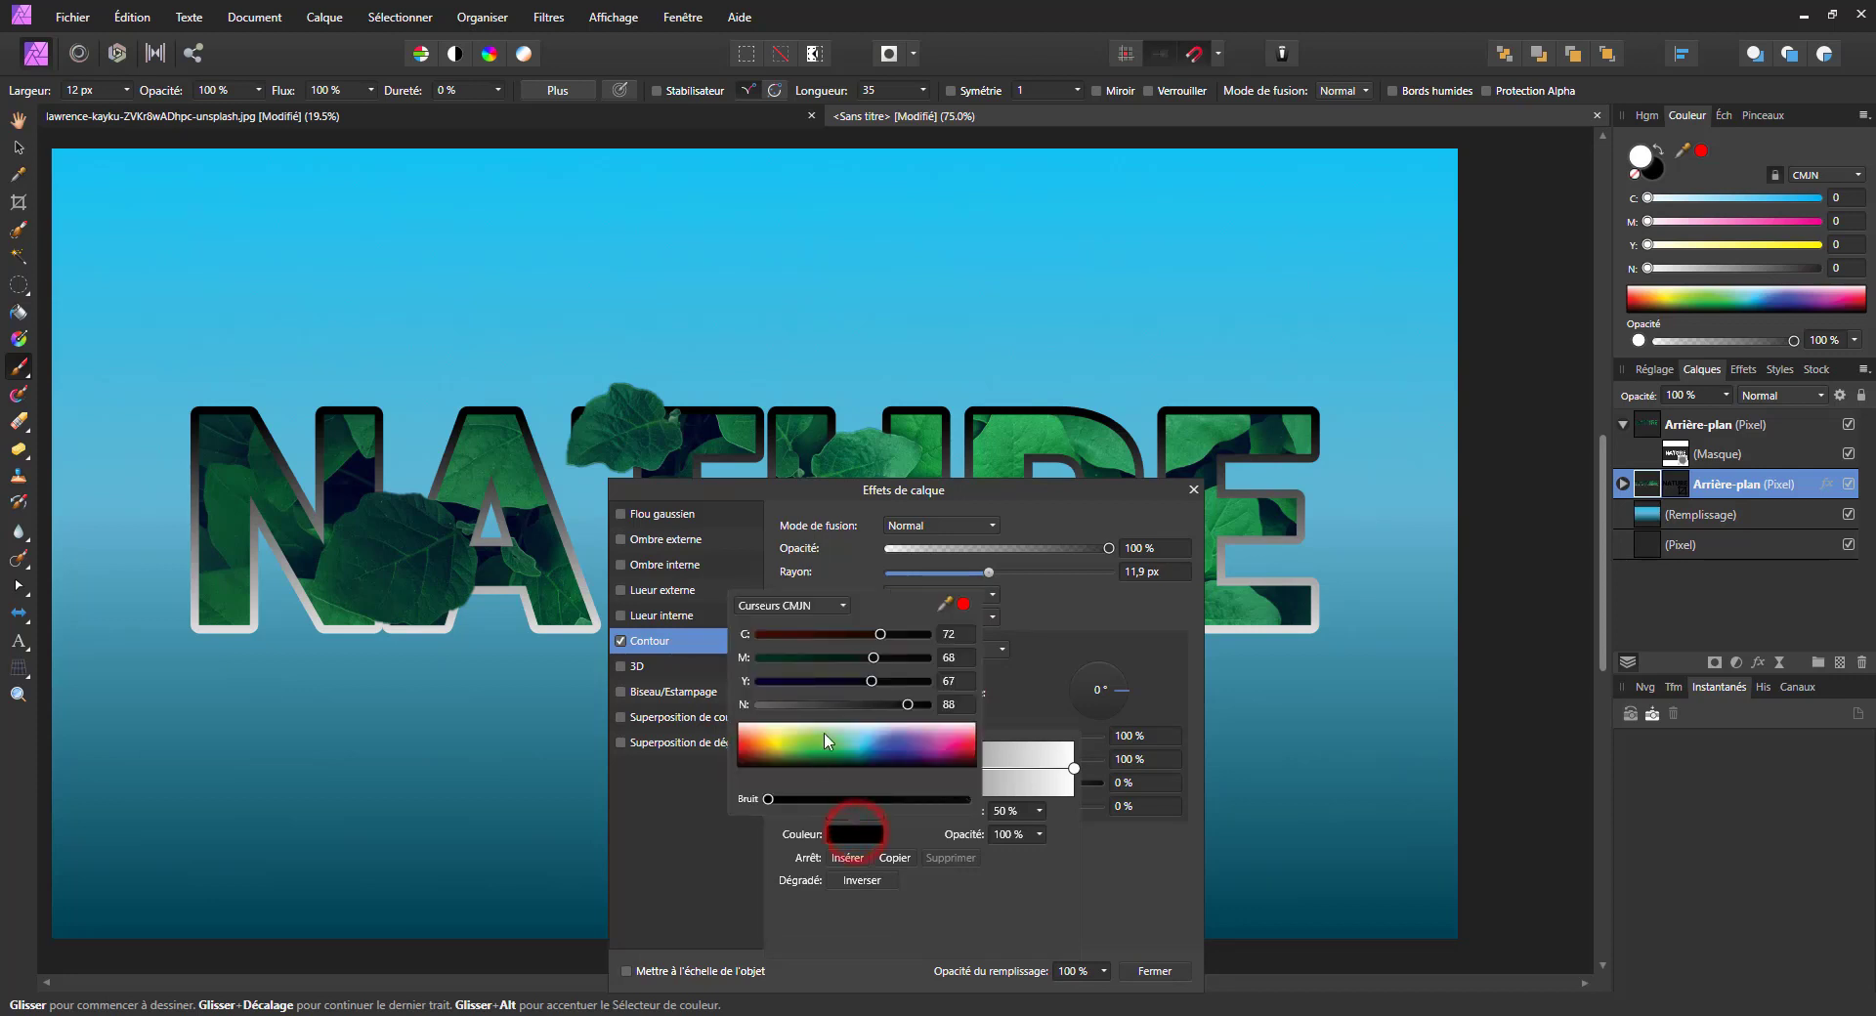
pyautogui.click(775, 704)
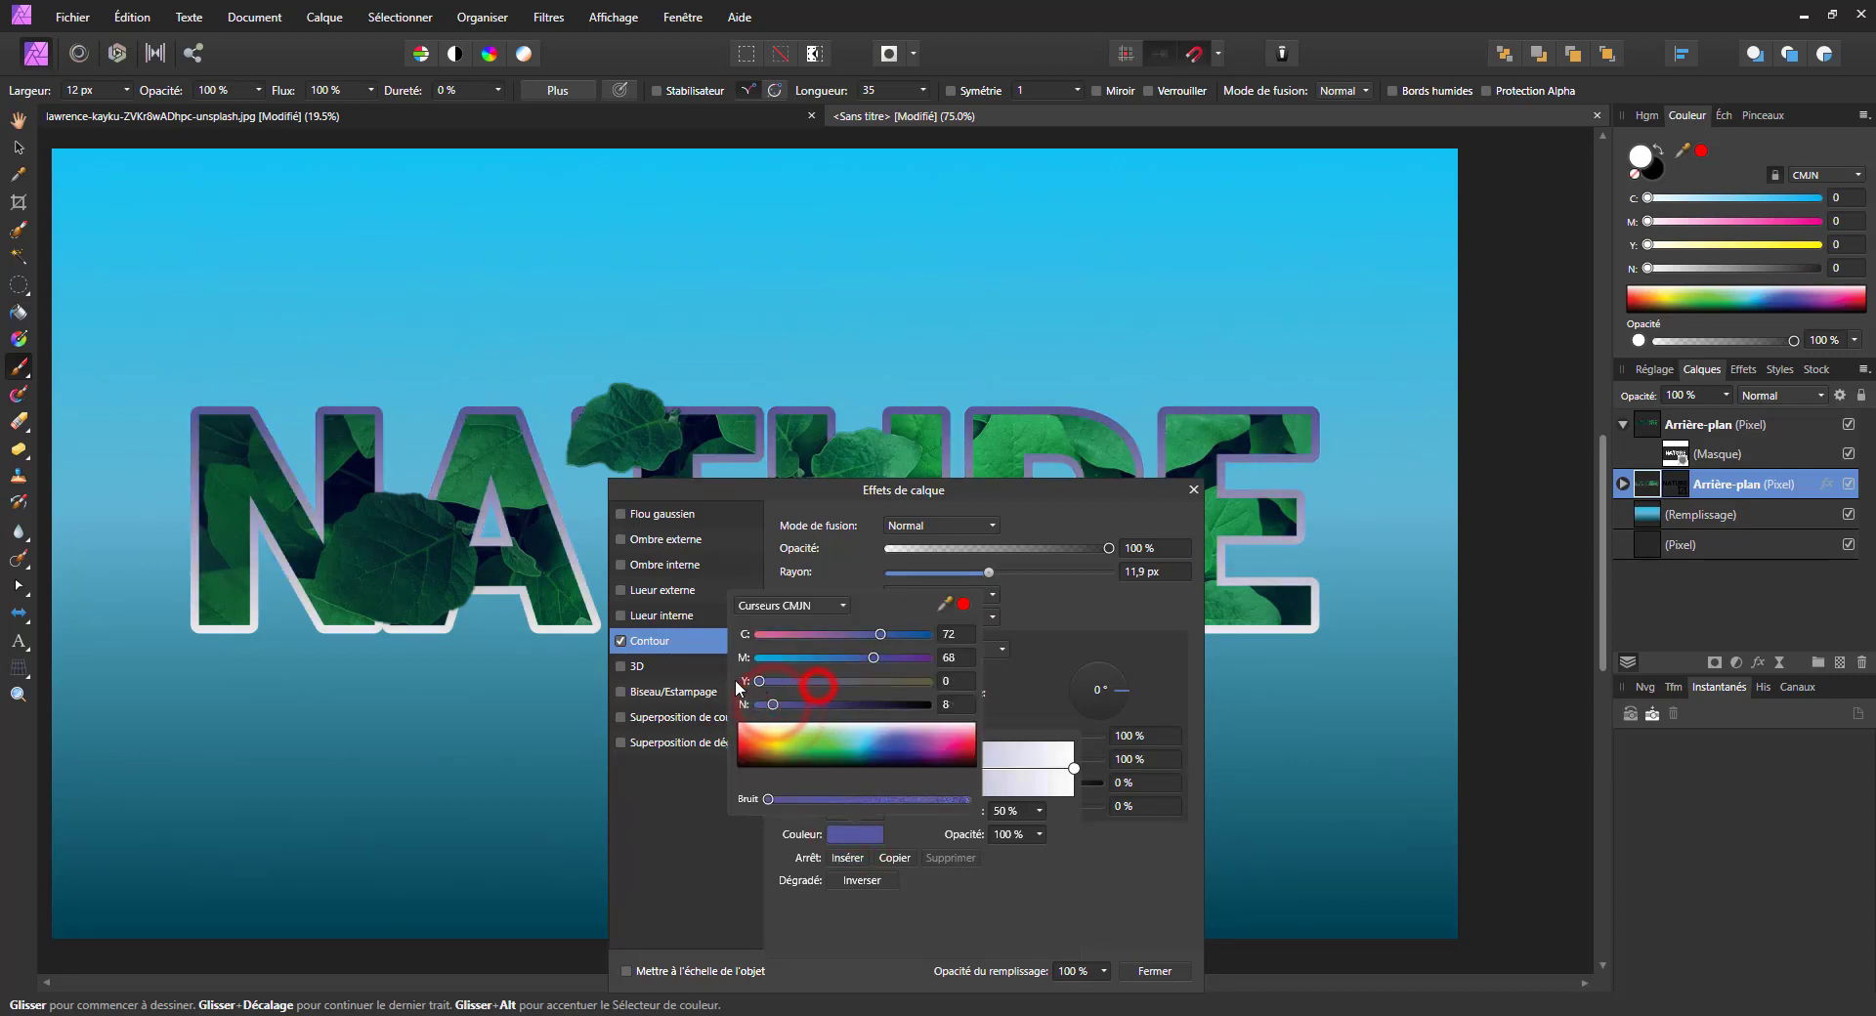
pyautogui.moveTo(833, 658); pyautogui.dragTo(771, 658)
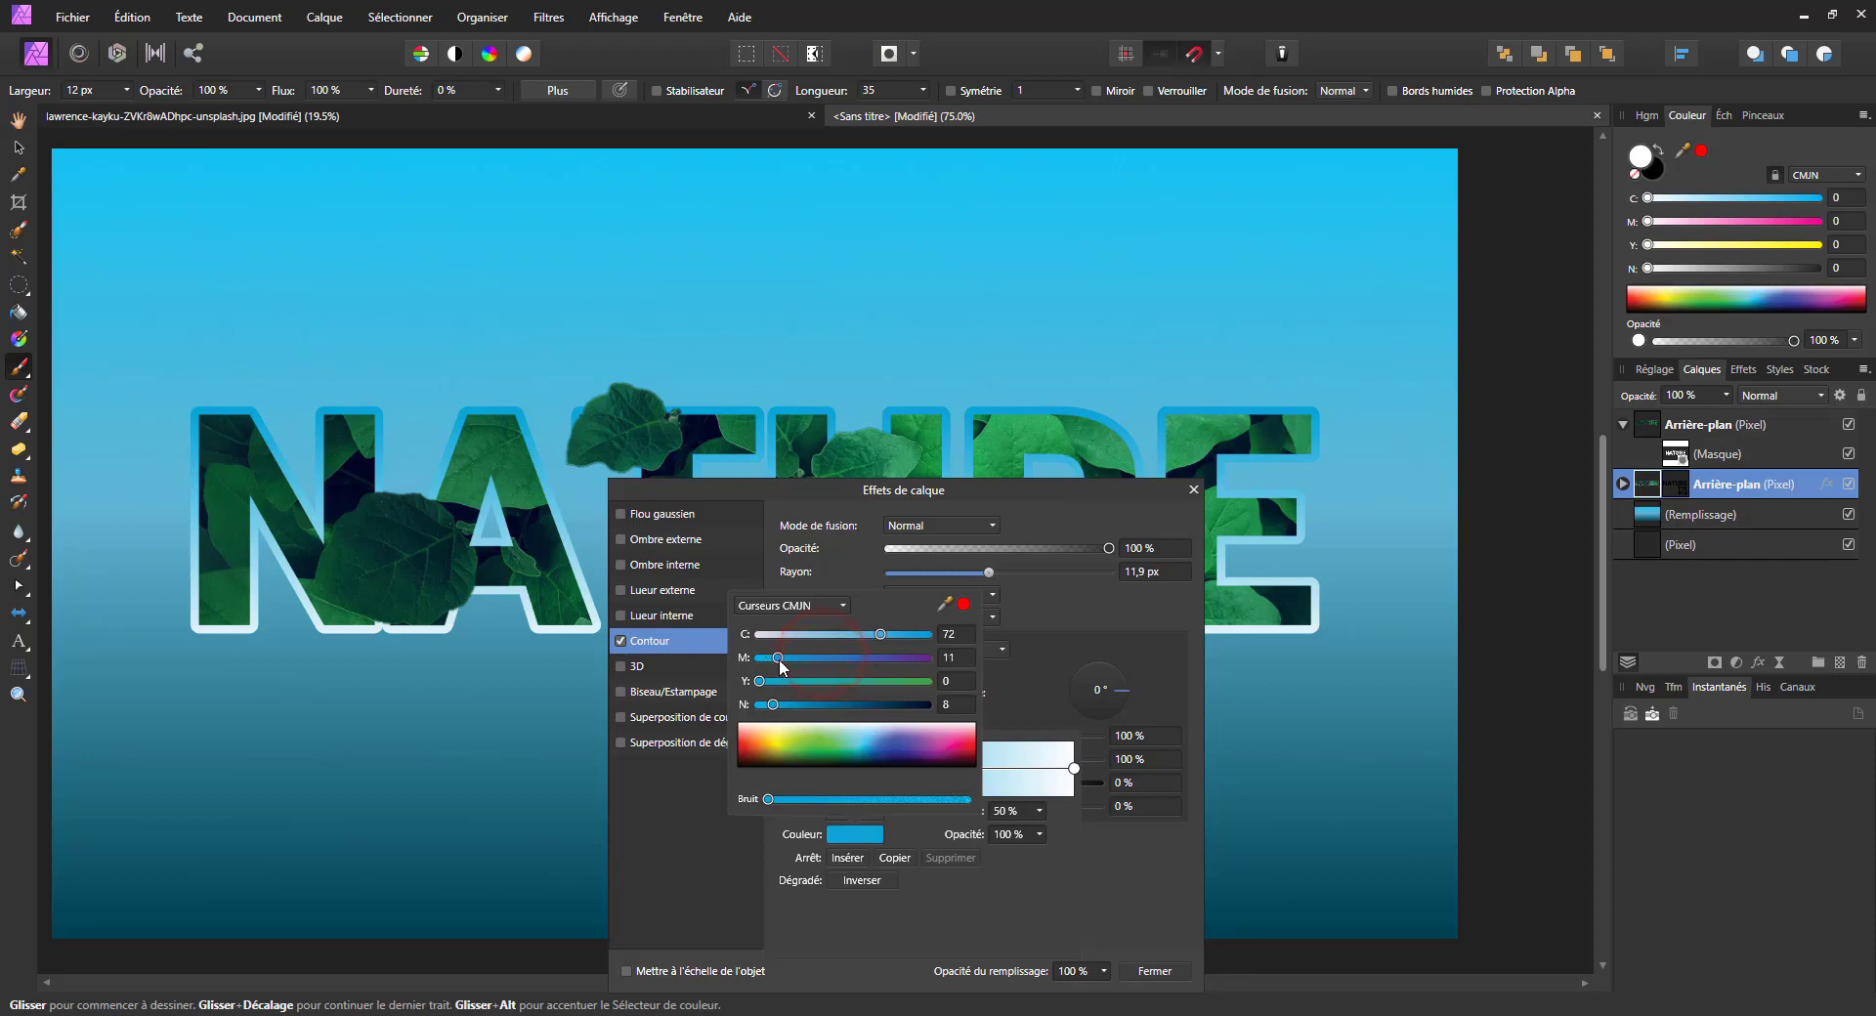
pyautogui.moveTo(879, 634); pyautogui.dragTo(927, 634)
pyautogui.moveTo(799, 704); pyautogui.dragTo(852, 705)
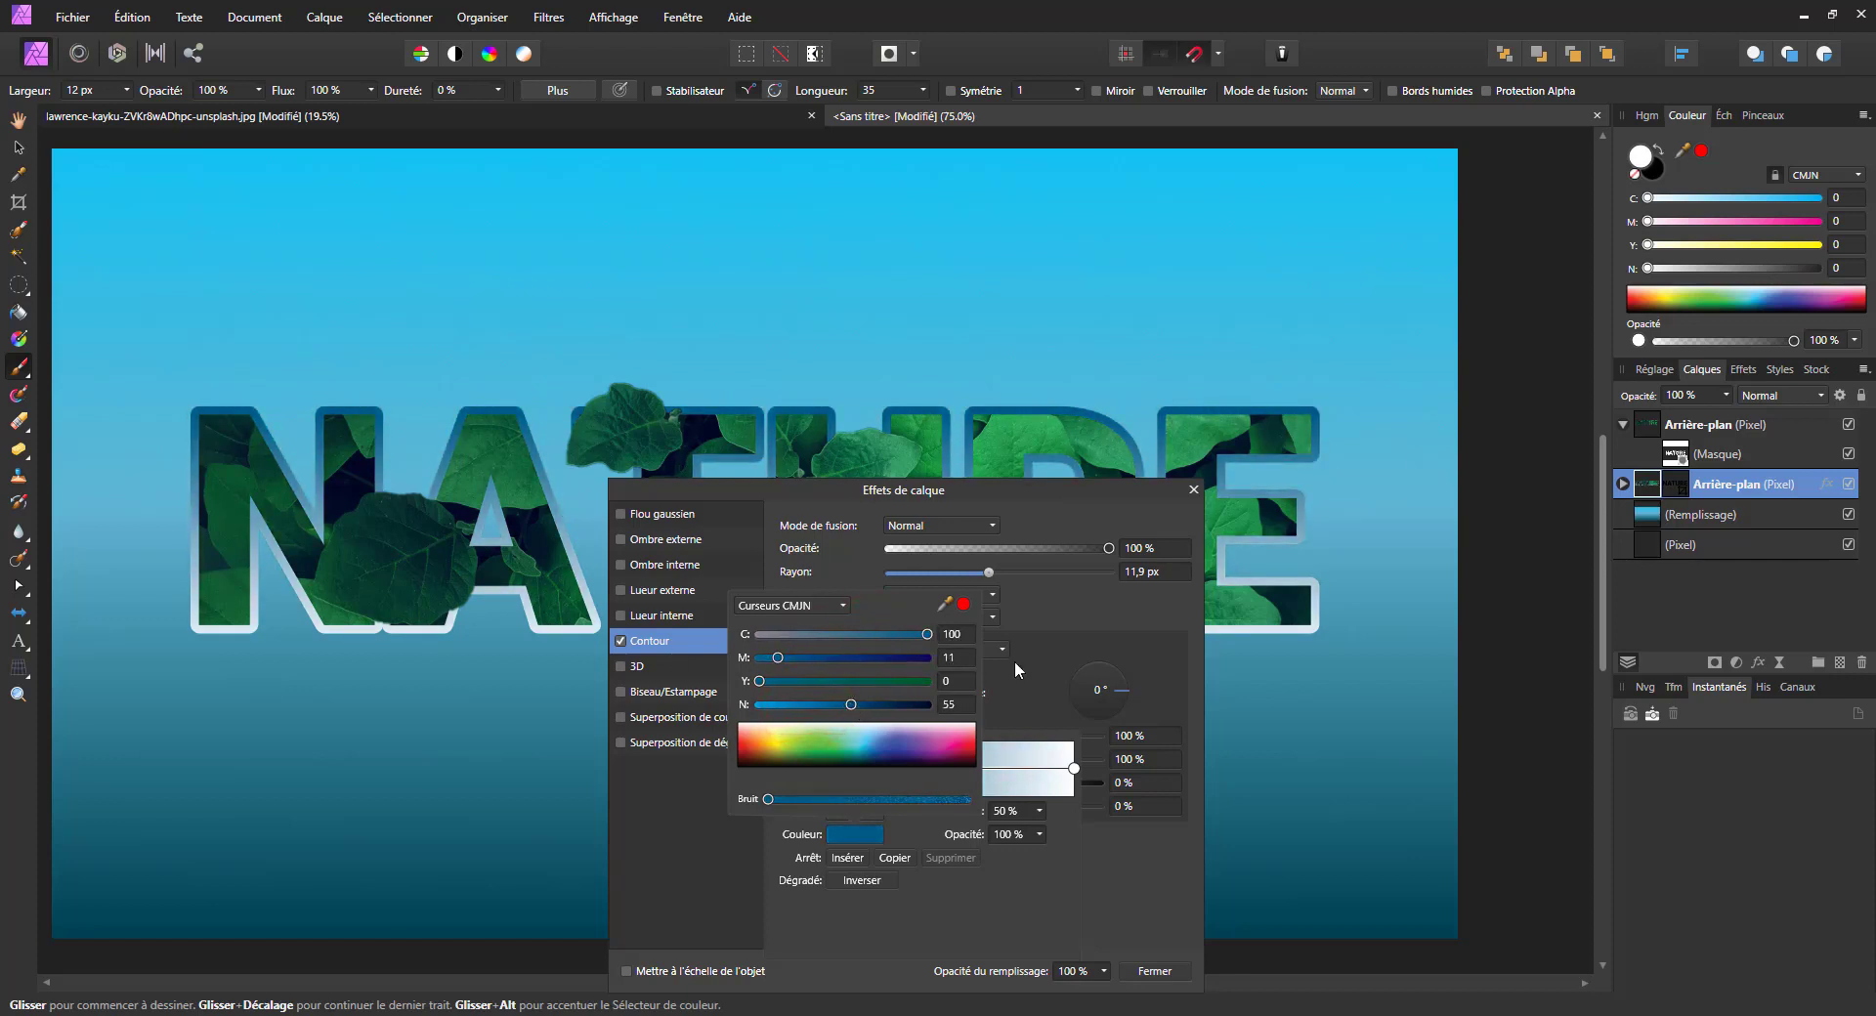
pyautogui.click(1071, 647)
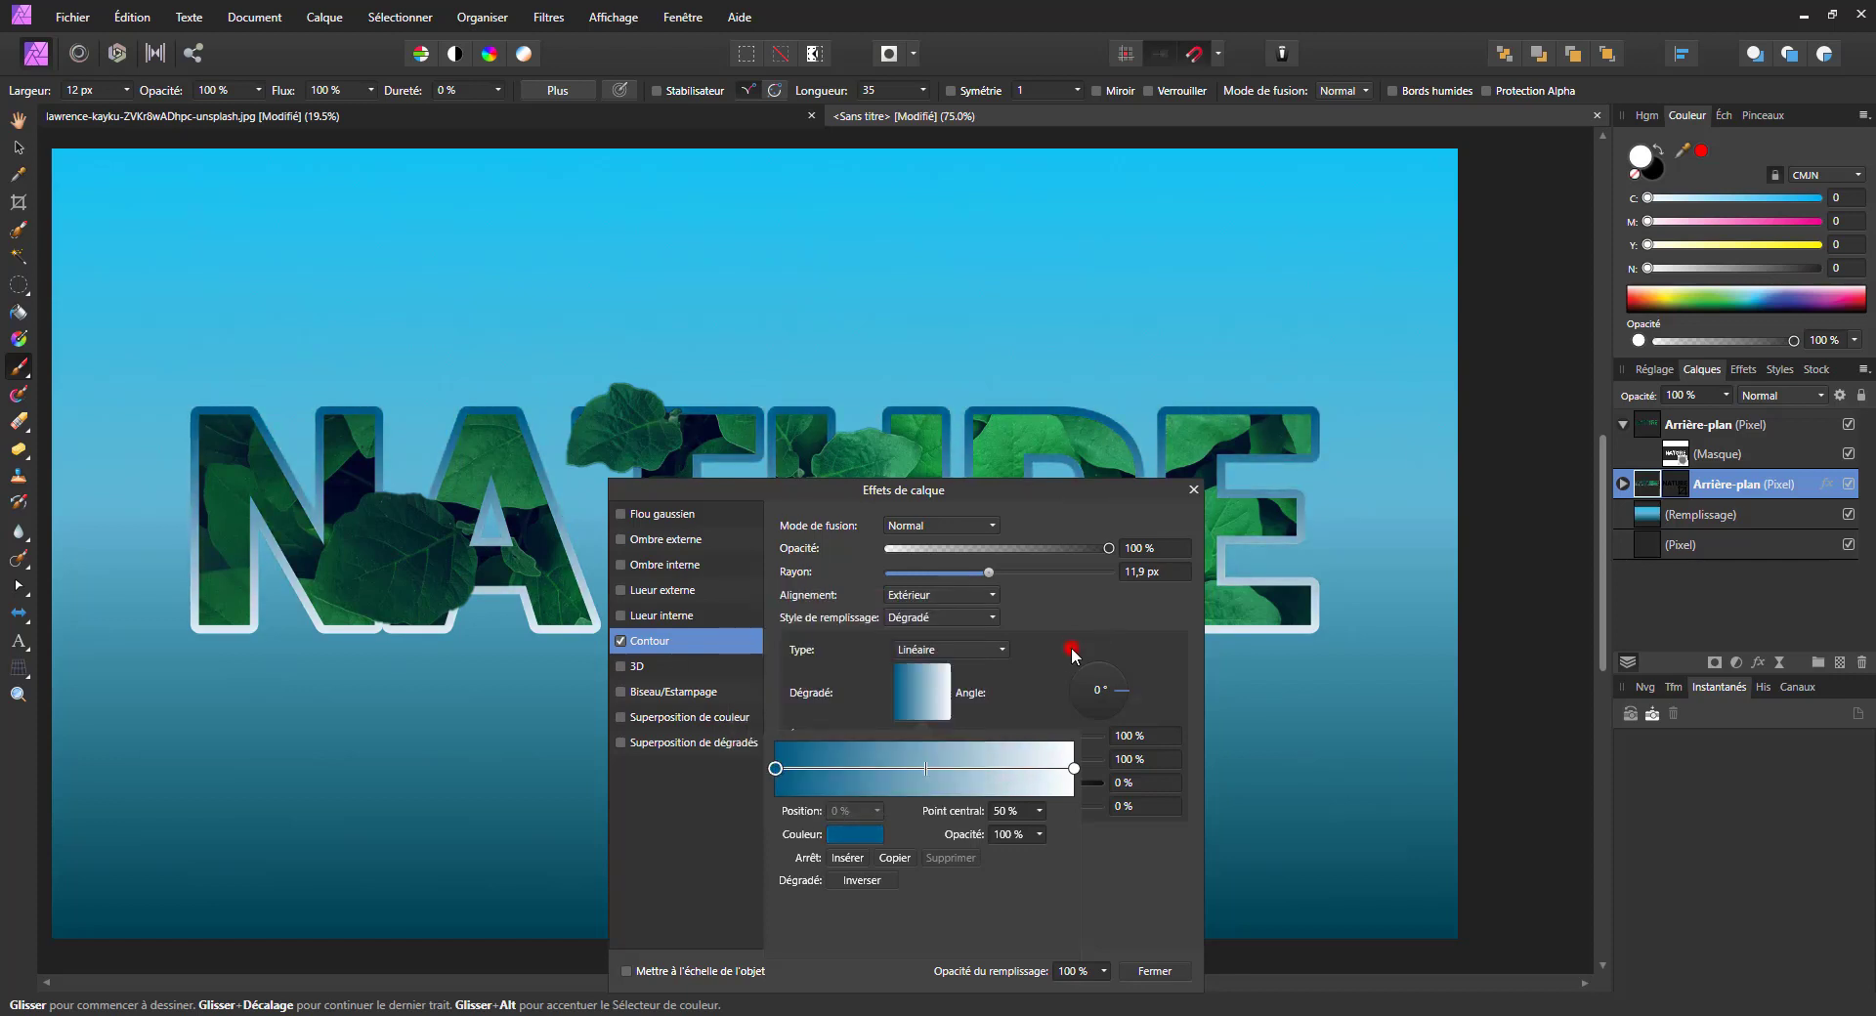
pyautogui.click(981, 647)
pyautogui.click(981, 647)
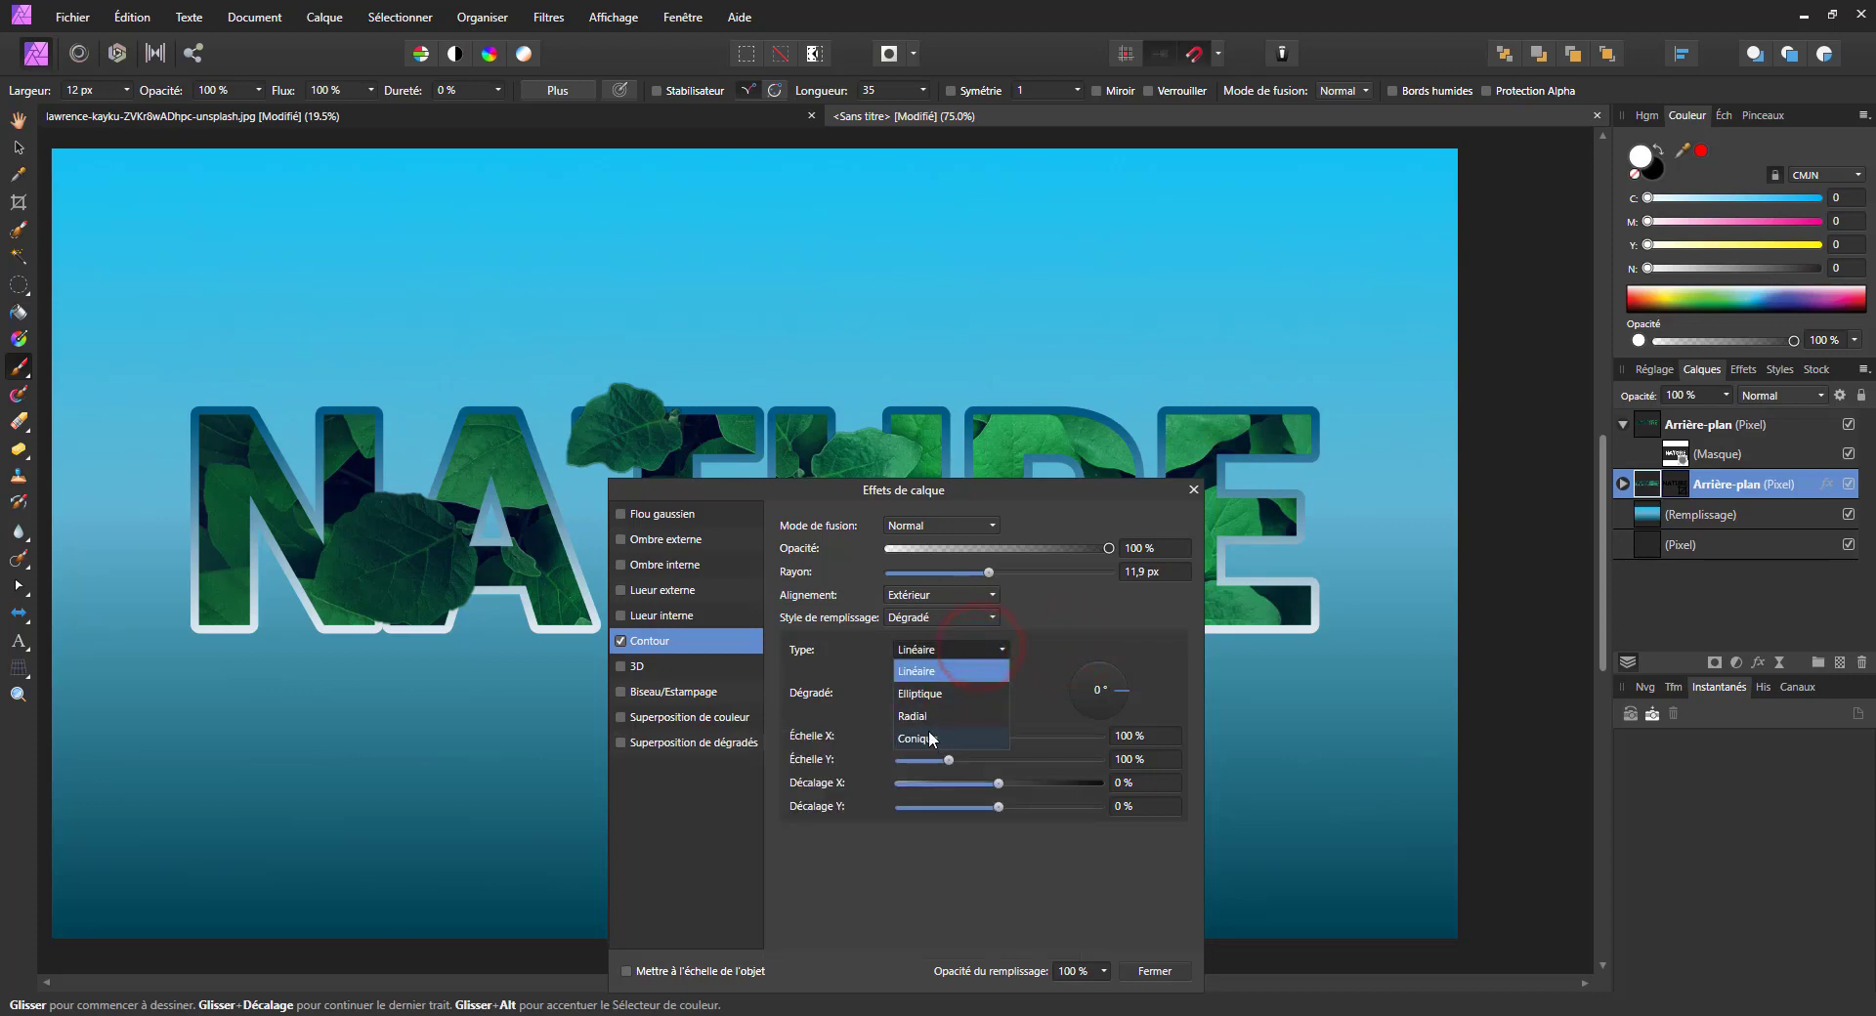
pyautogui.click(1047, 633)
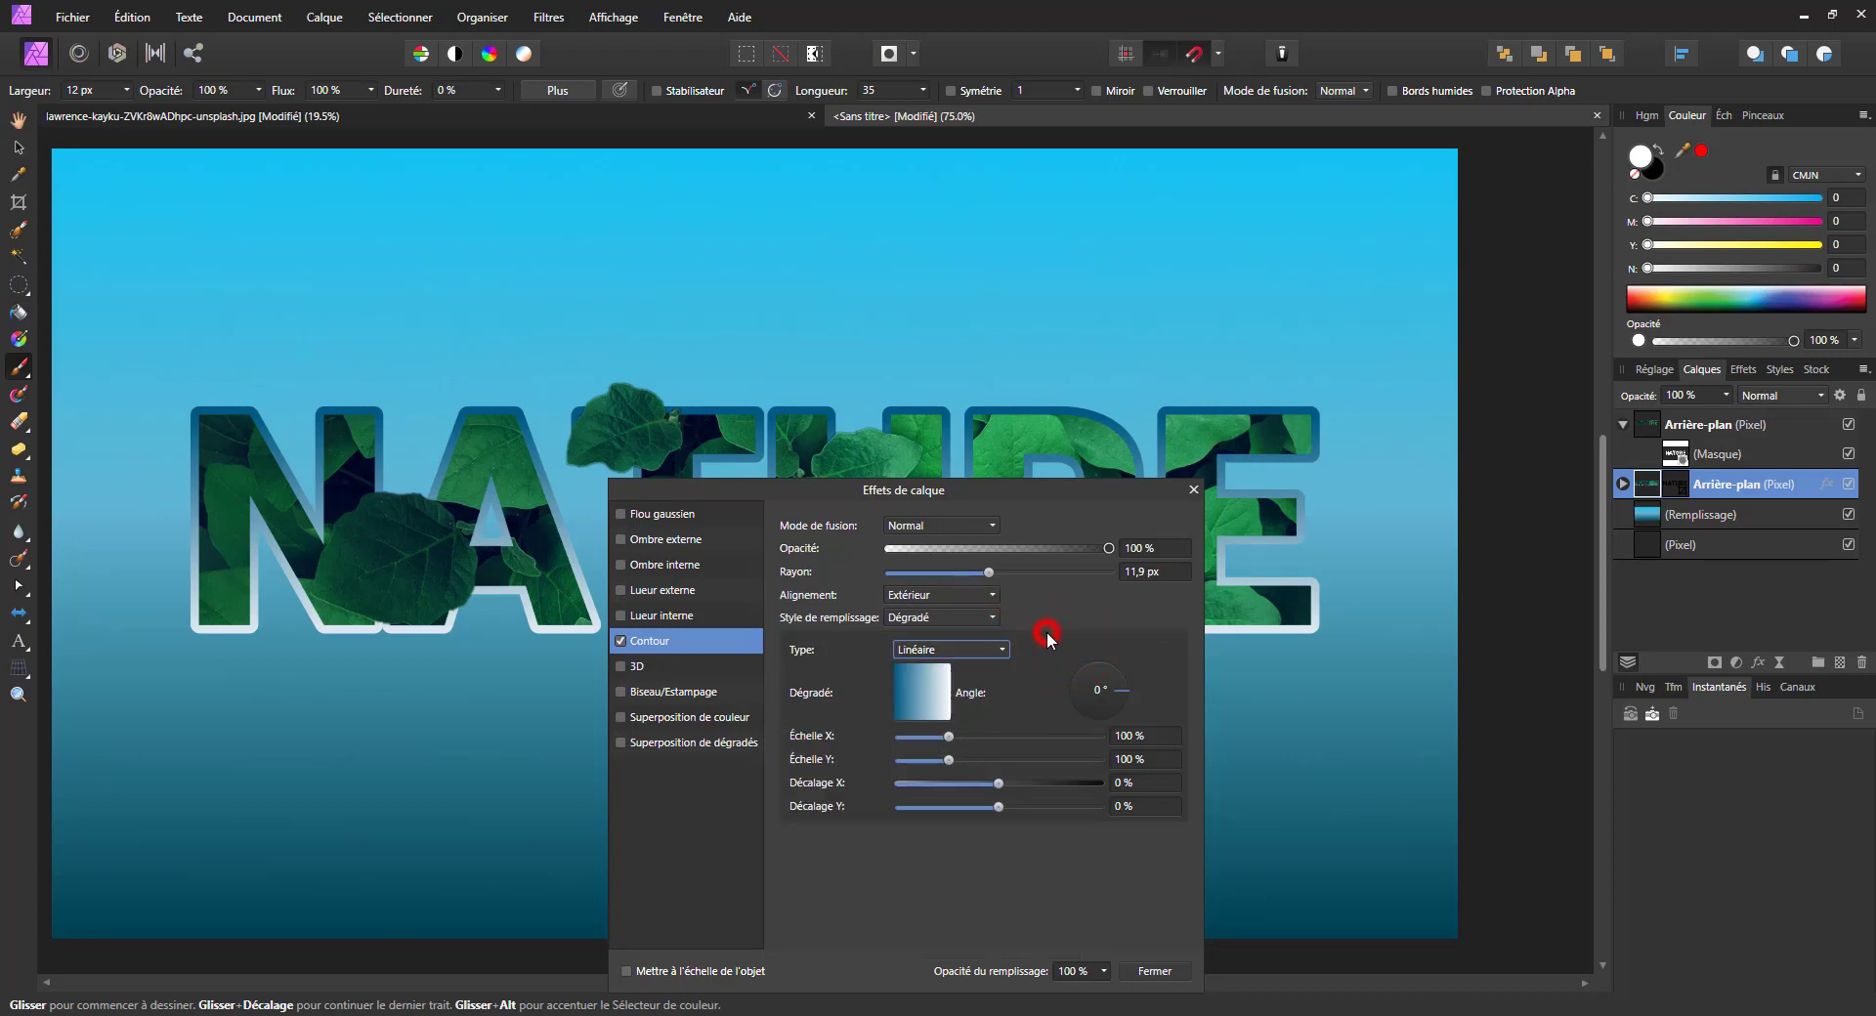
pyautogui.click(921, 692)
pyautogui.click(1019, 678)
pyautogui.moveTo(997, 784); pyautogui.dragTo(998, 784)
pyautogui.click(942, 612)
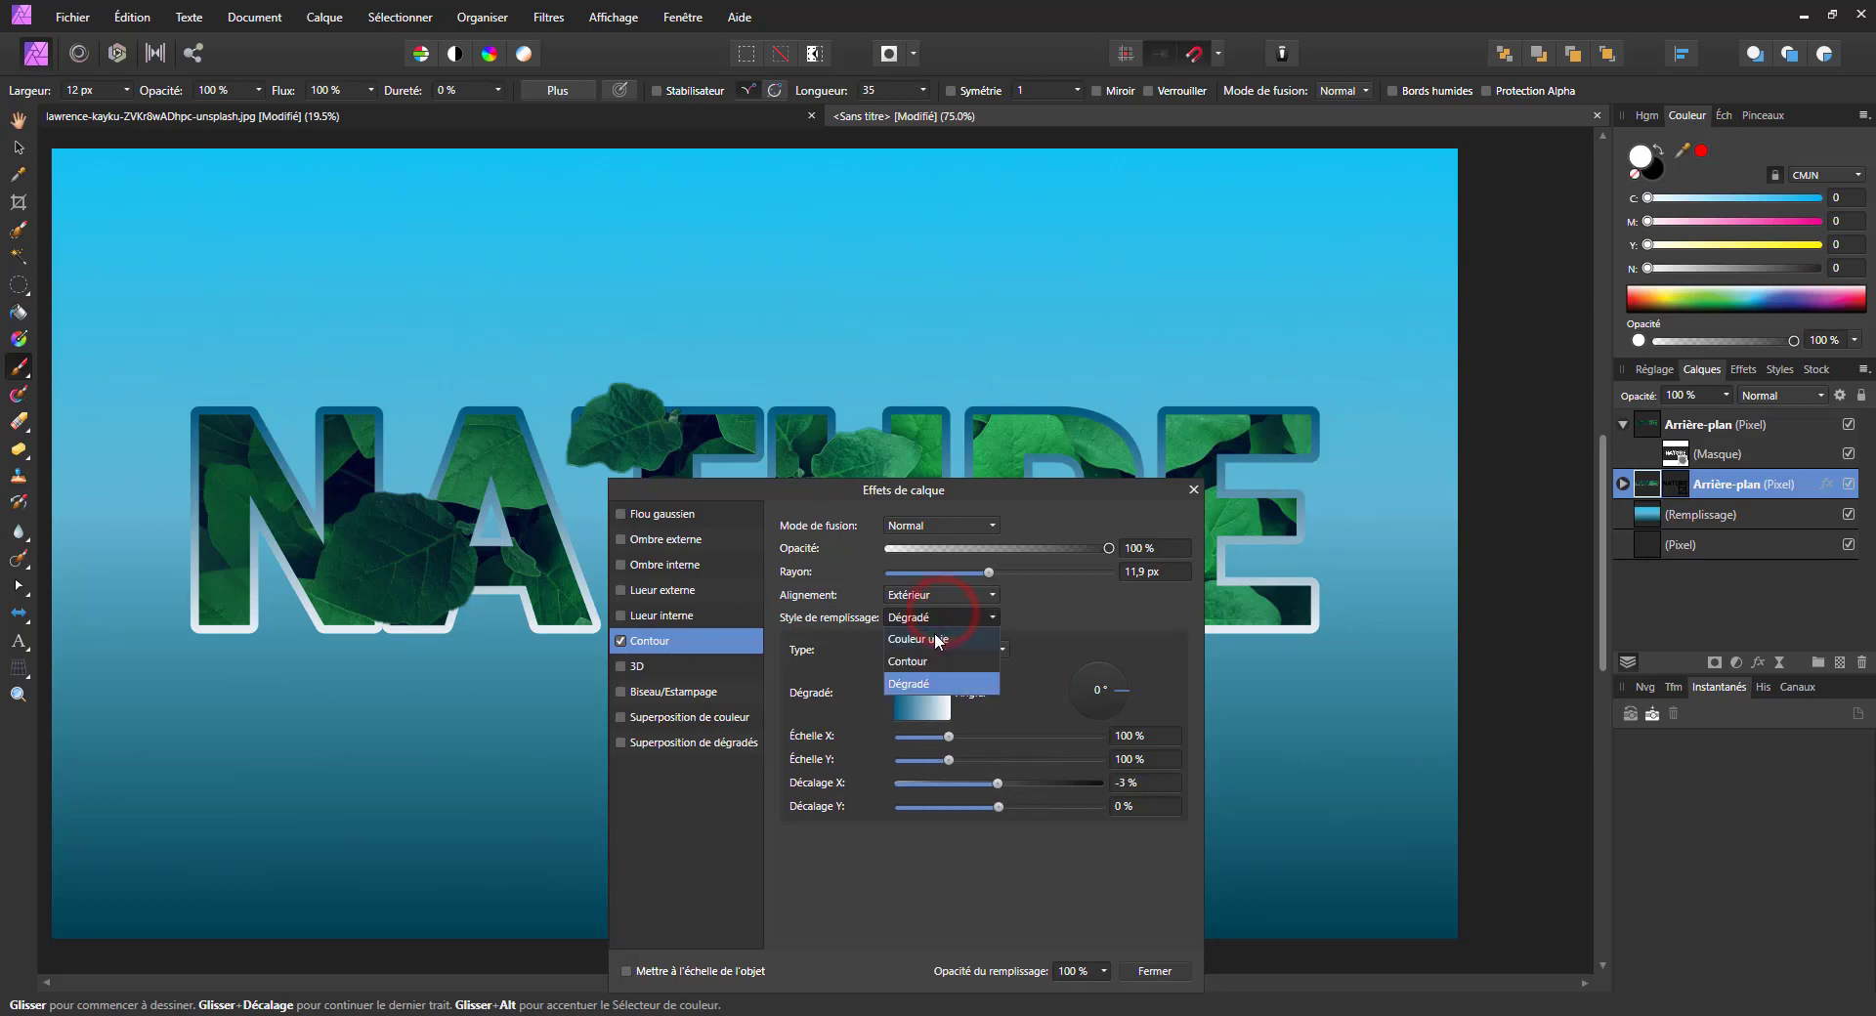
pyautogui.click(931, 633)
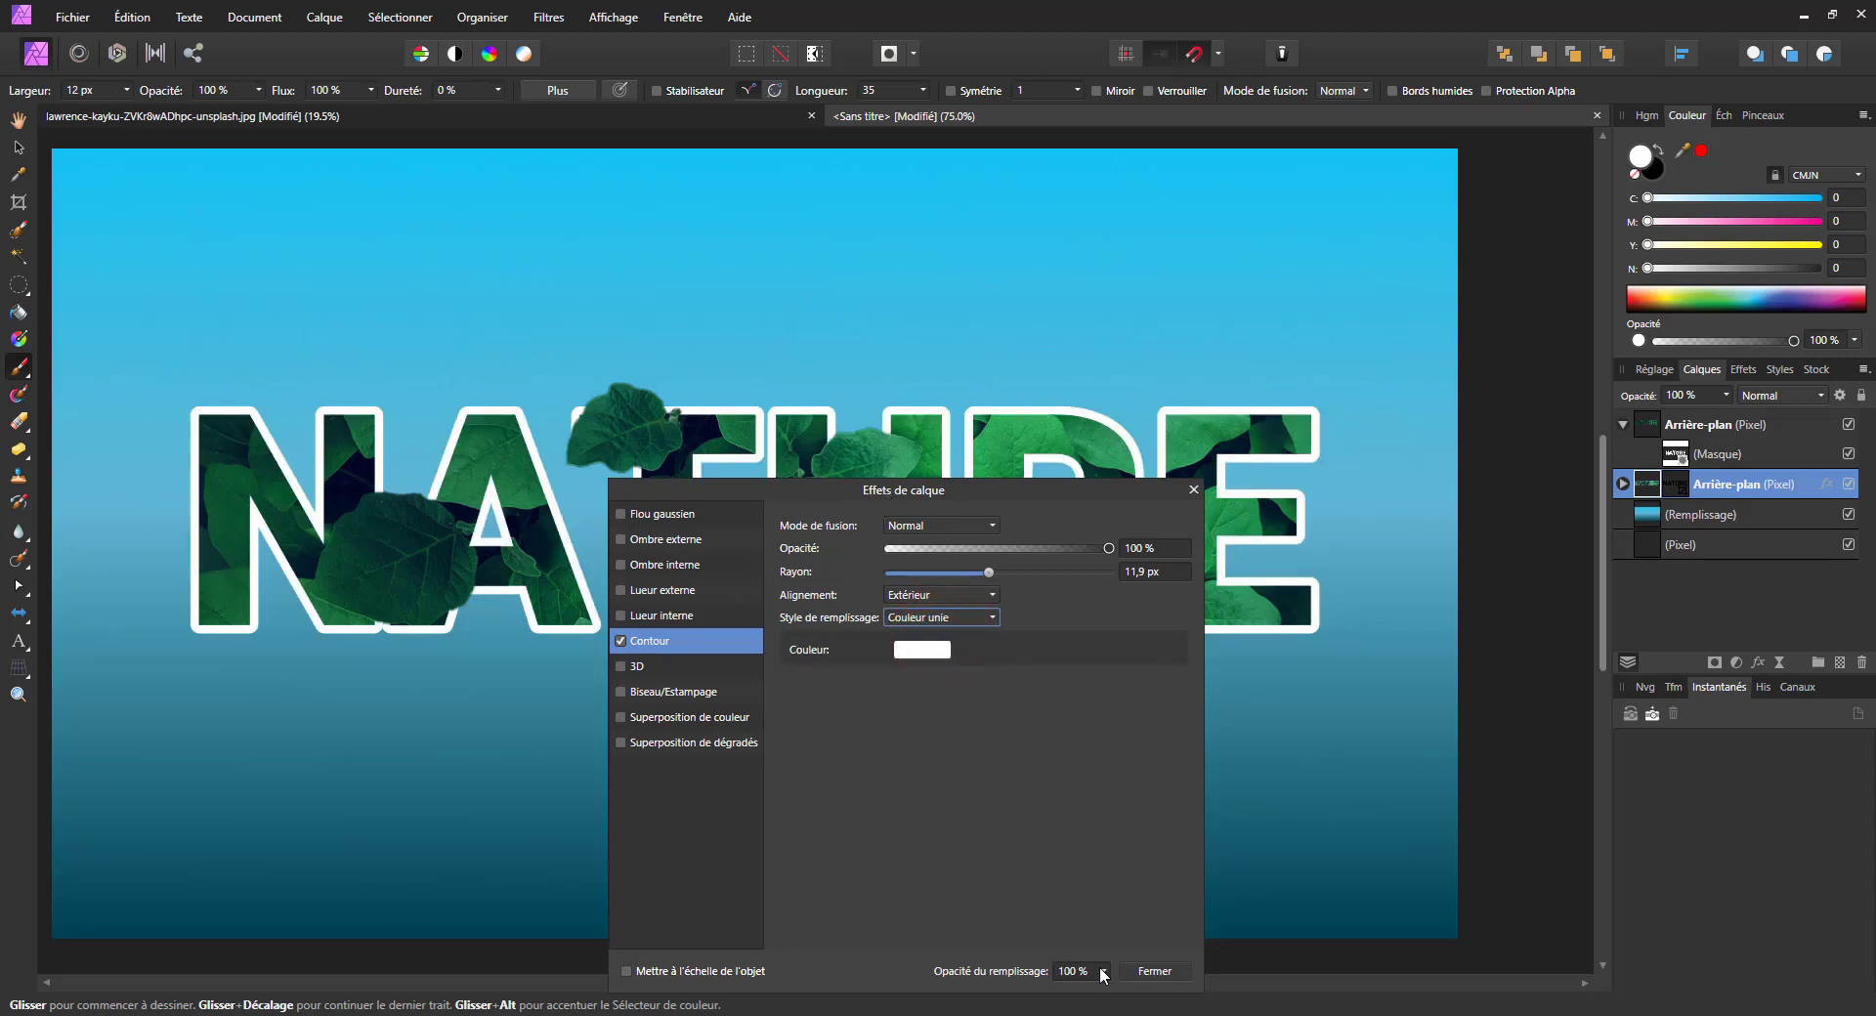
# Step: Set the Contour outline opacity to 70% in Layer Effects and close the window
pyautogui.click(1144, 971)
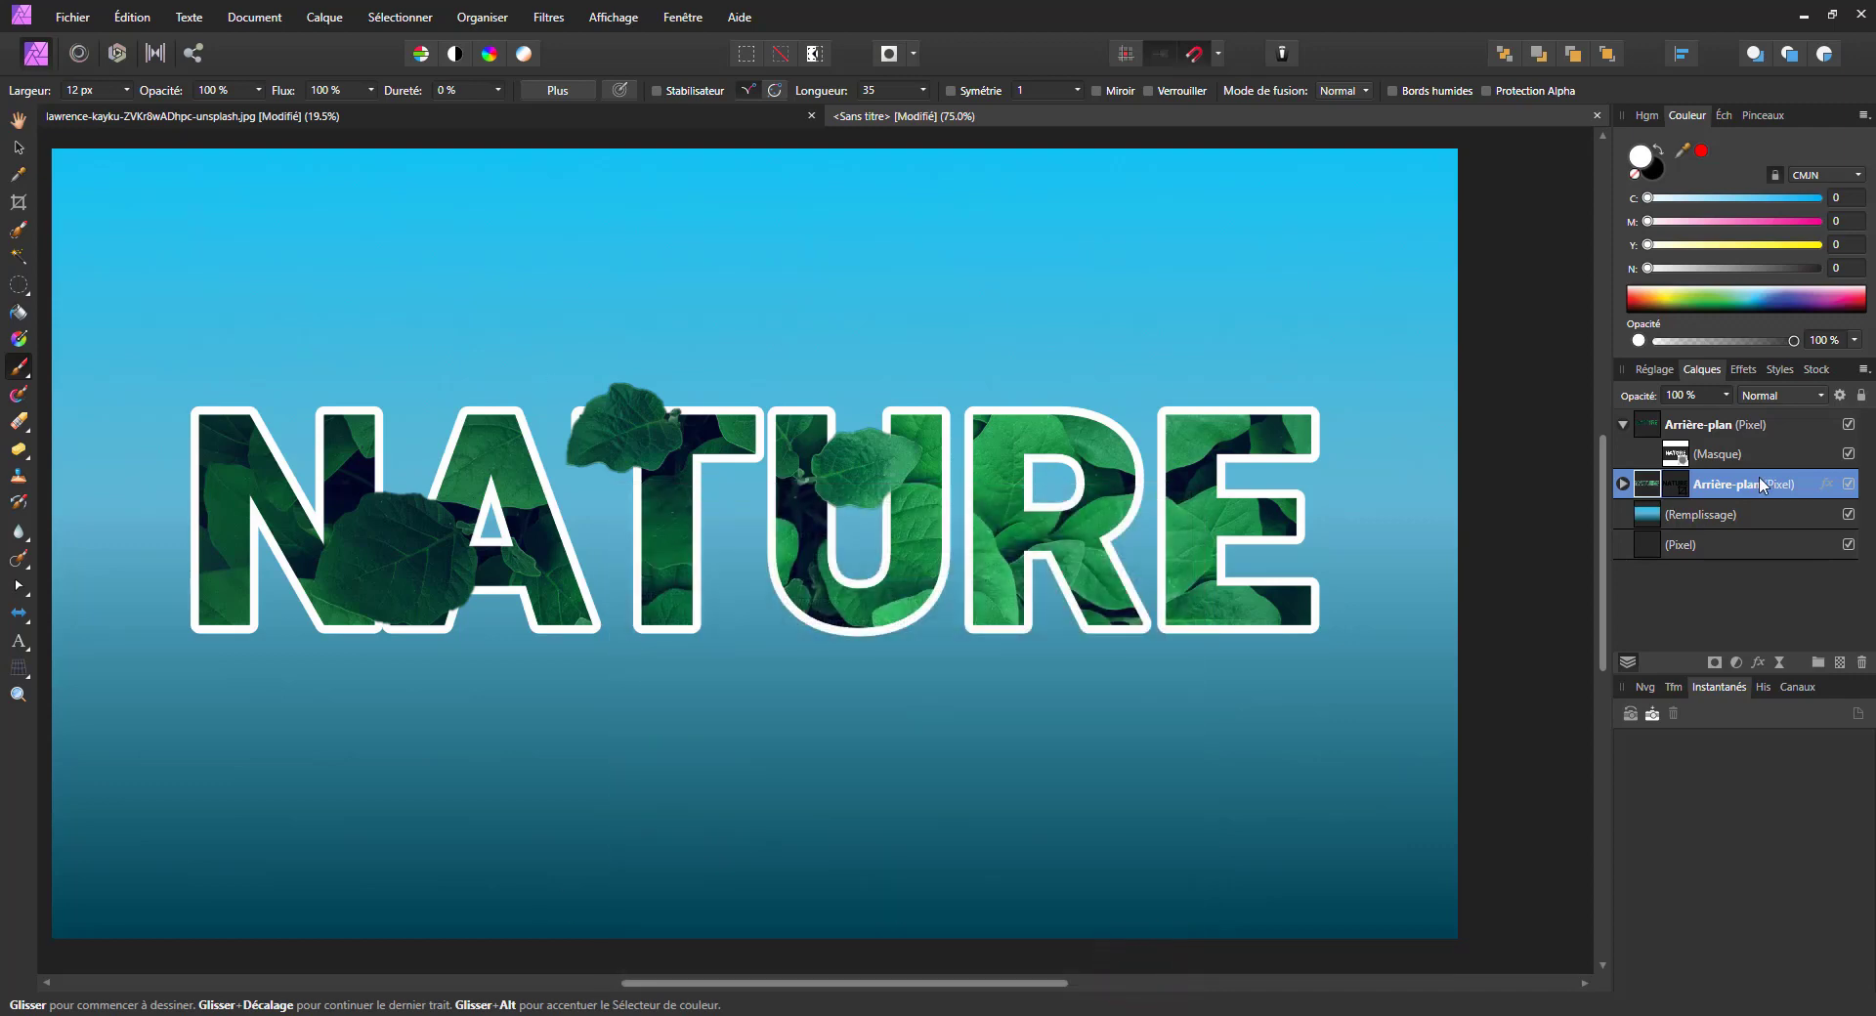
pyautogui.click(1827, 485)
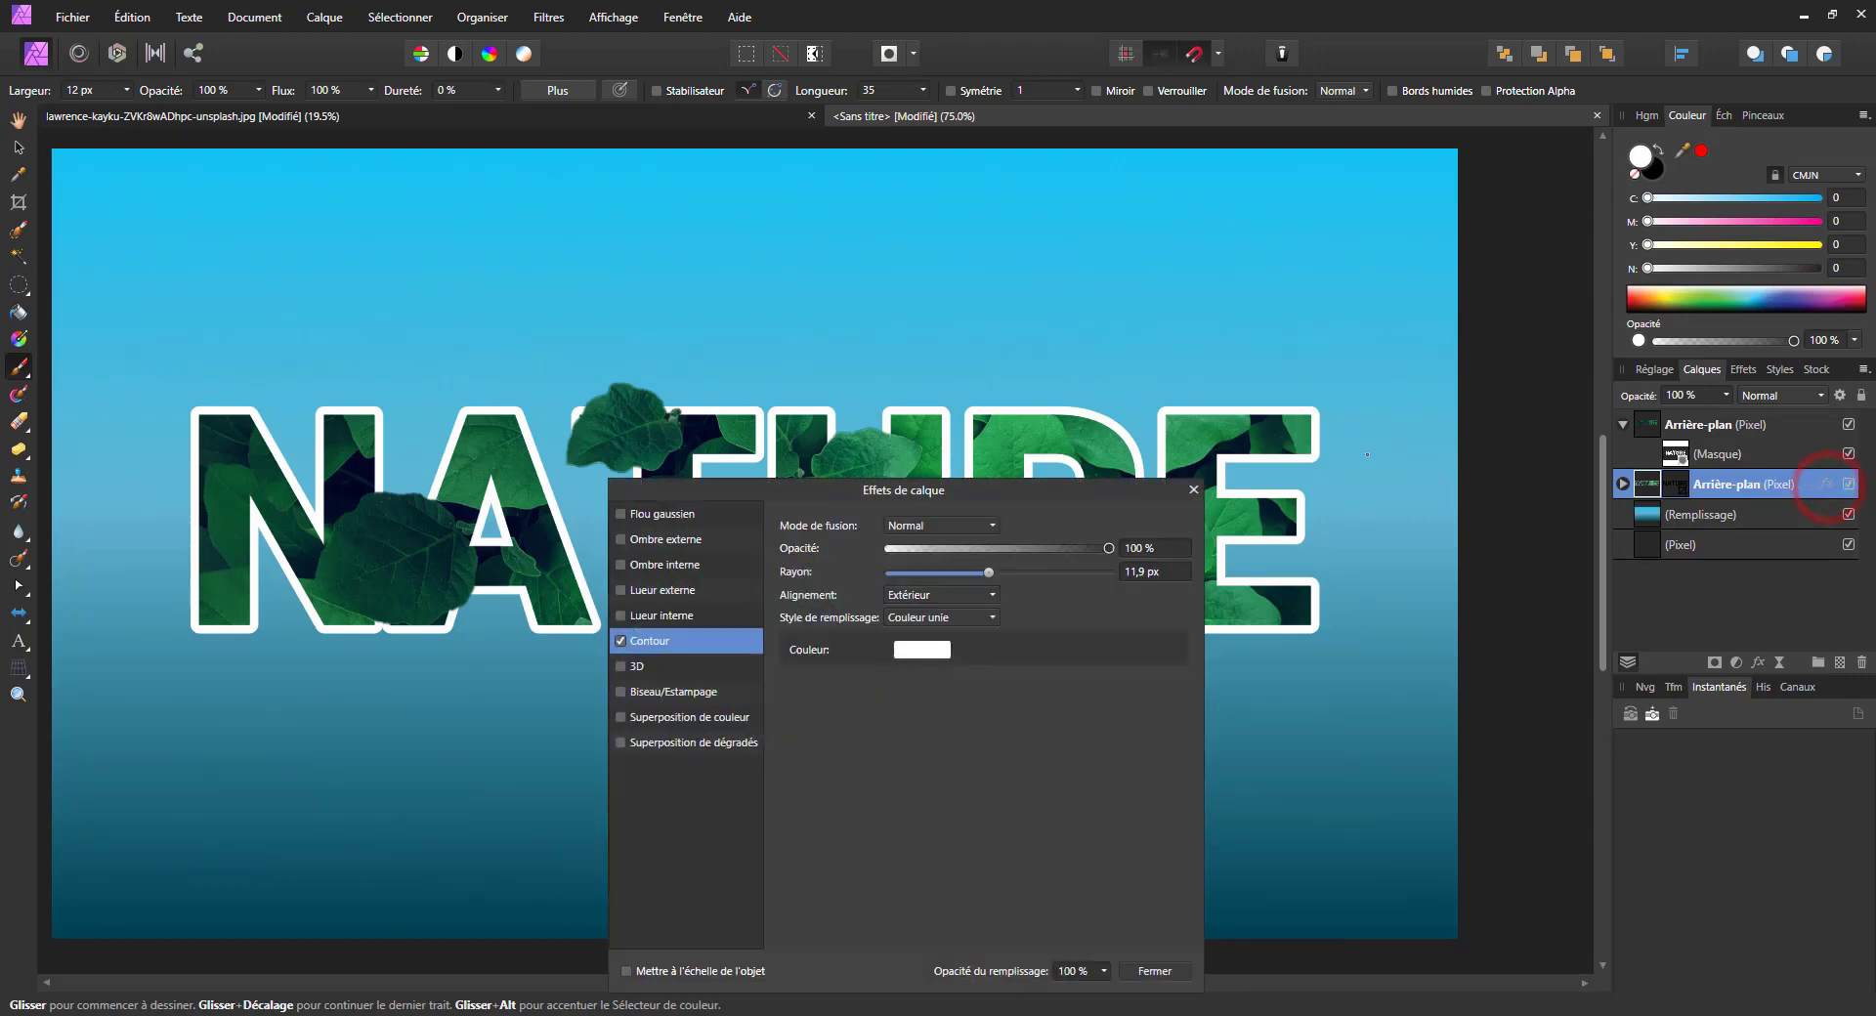
pyautogui.moveTo(1046, 548)
pyautogui.mouseDown()
pyautogui.moveTo(1010, 549)
pyautogui.moveTo(1041, 547)
pyautogui.mouseUp()
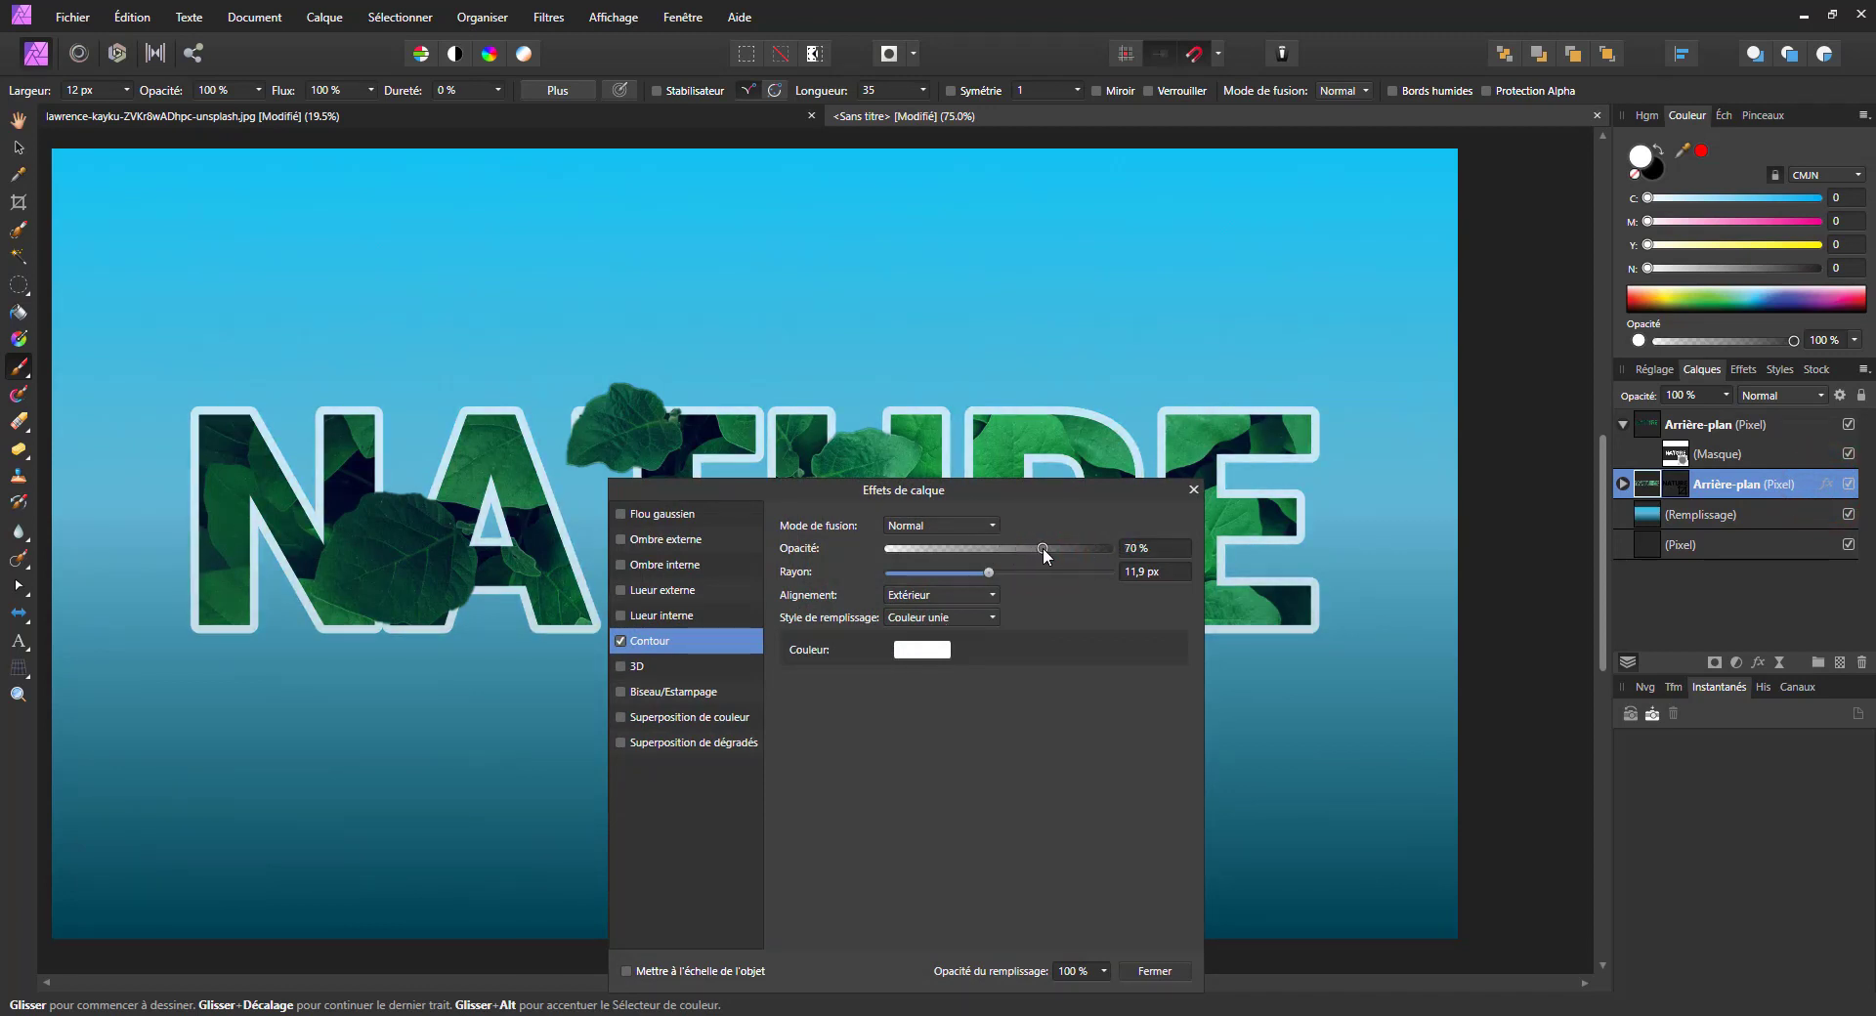
pyautogui.click(1156, 972)
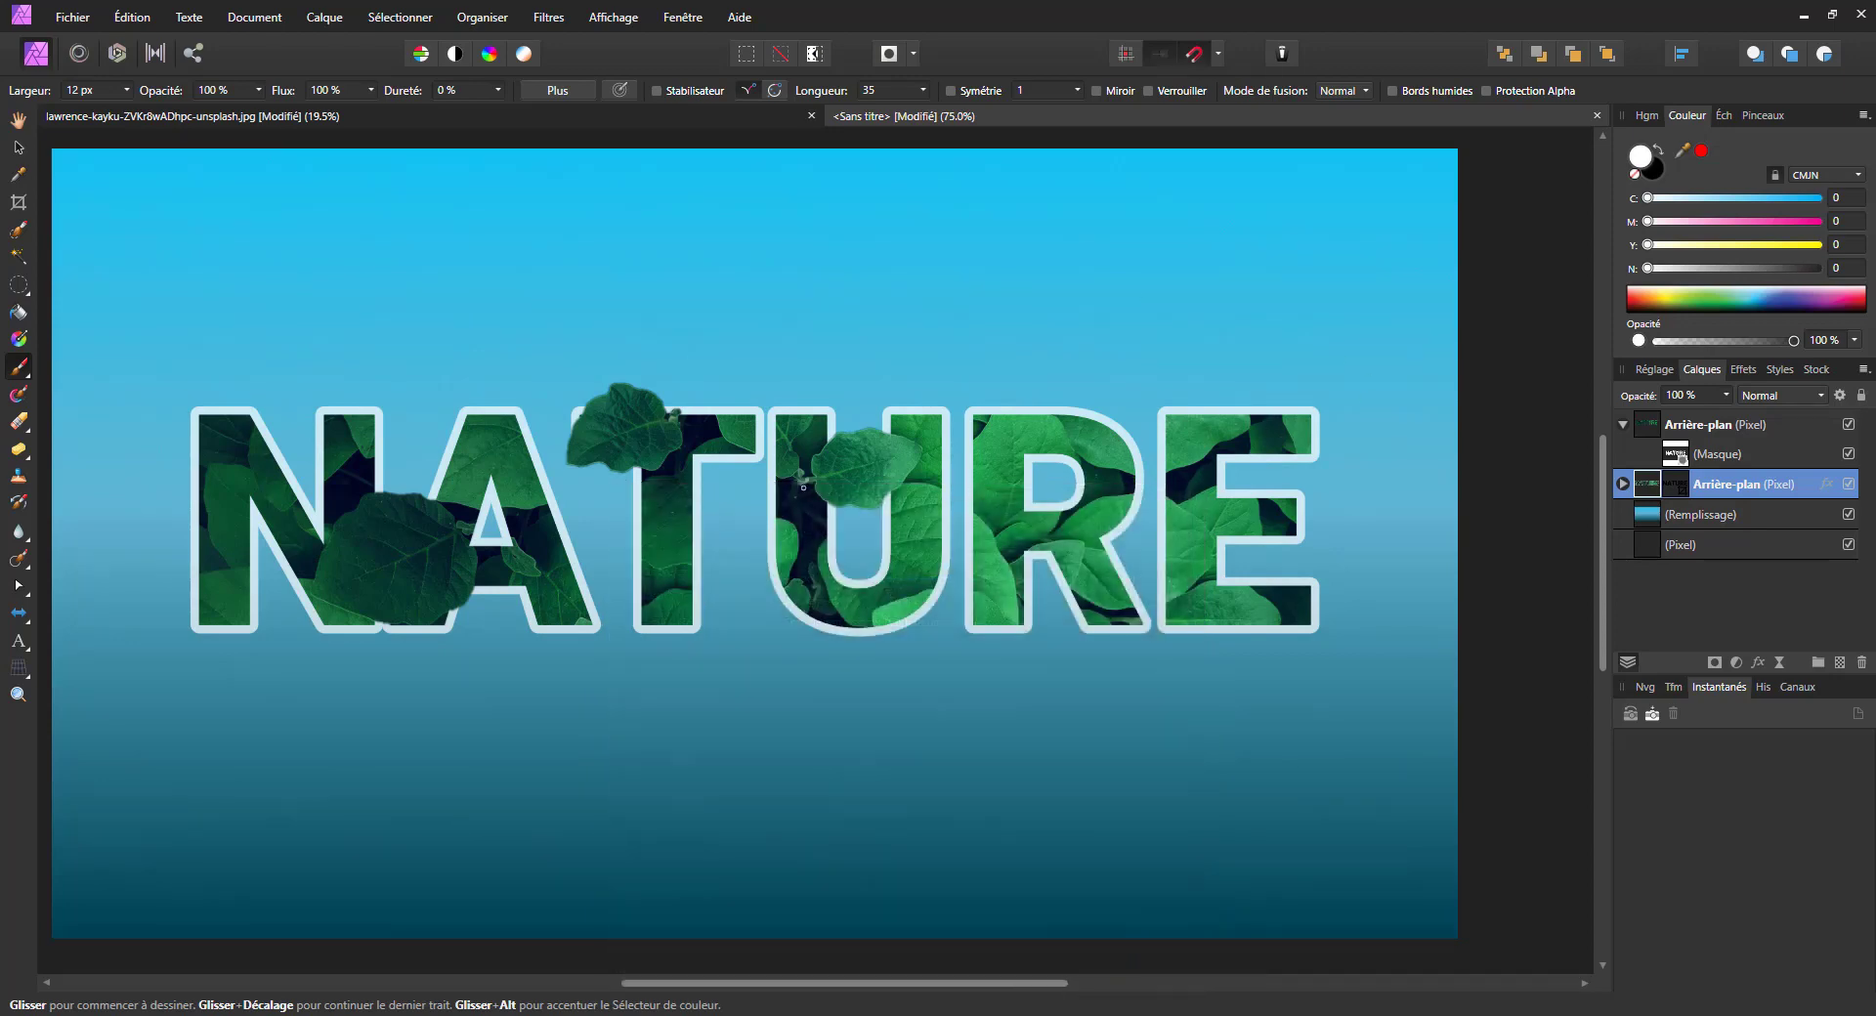
pyautogui.scroll(-2, 803, 486)
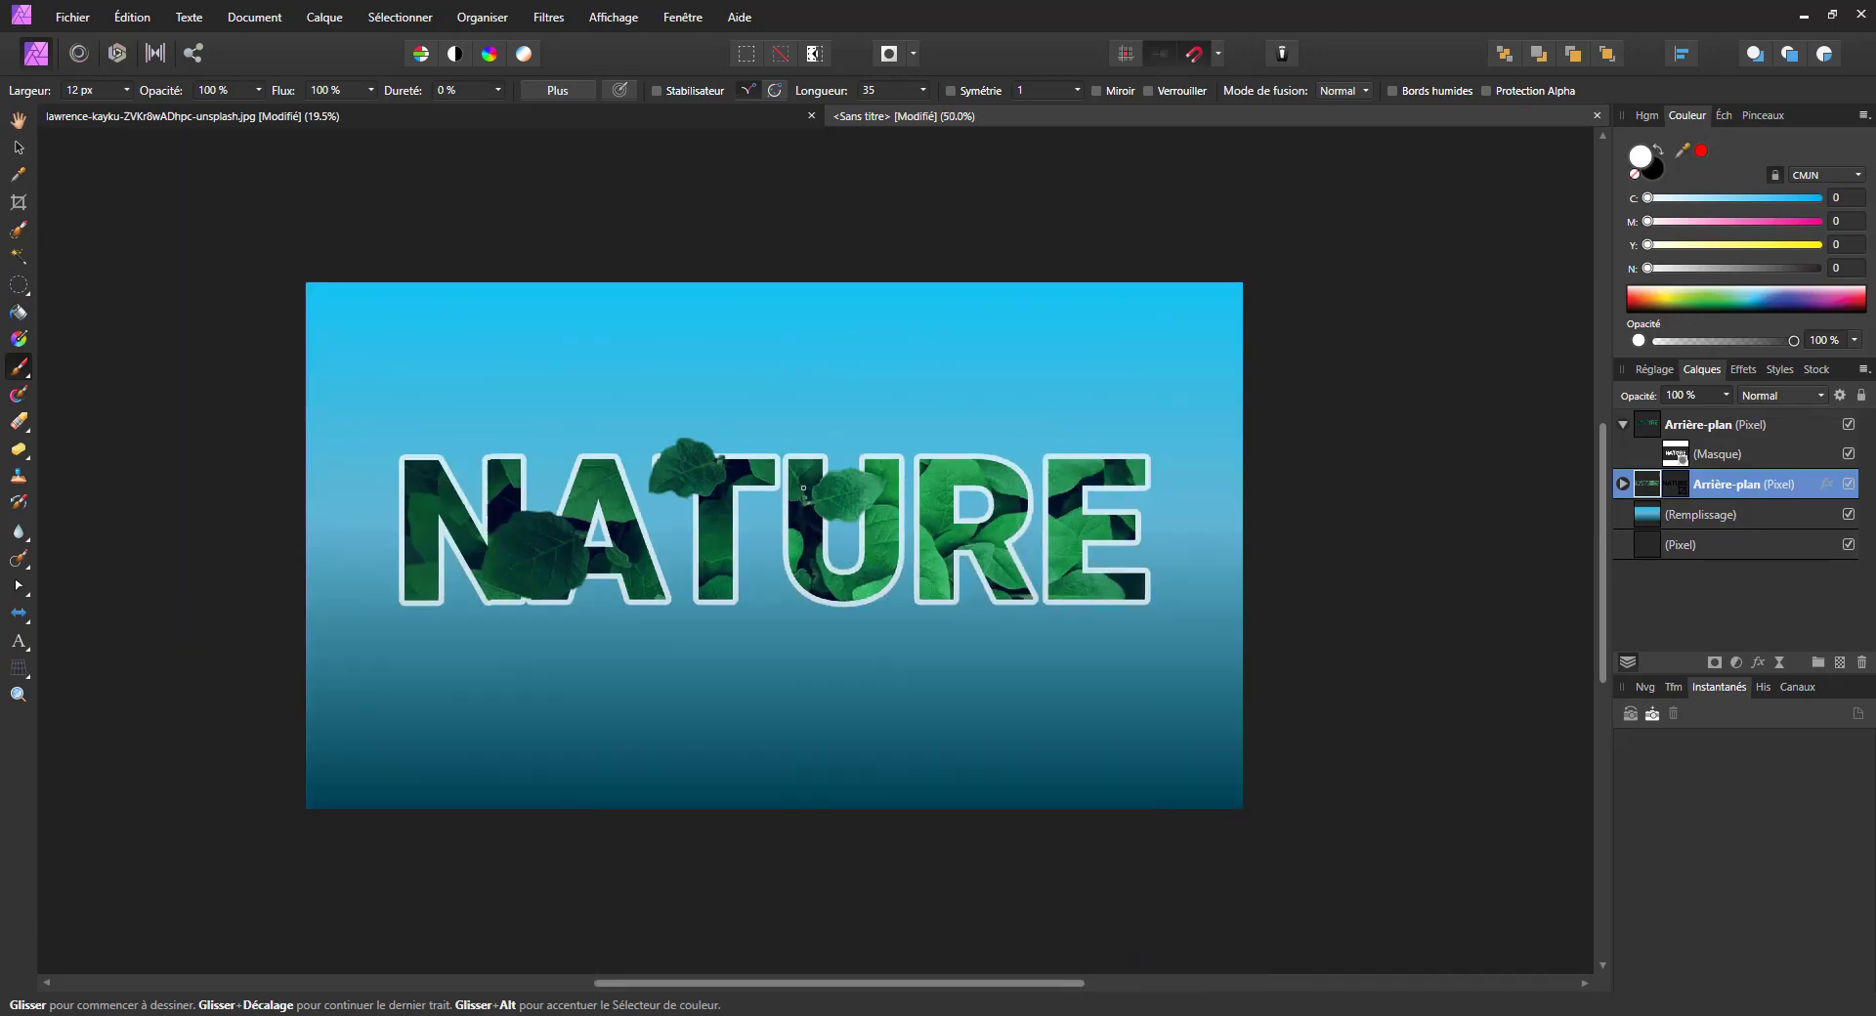
pyautogui.click(8, 148)
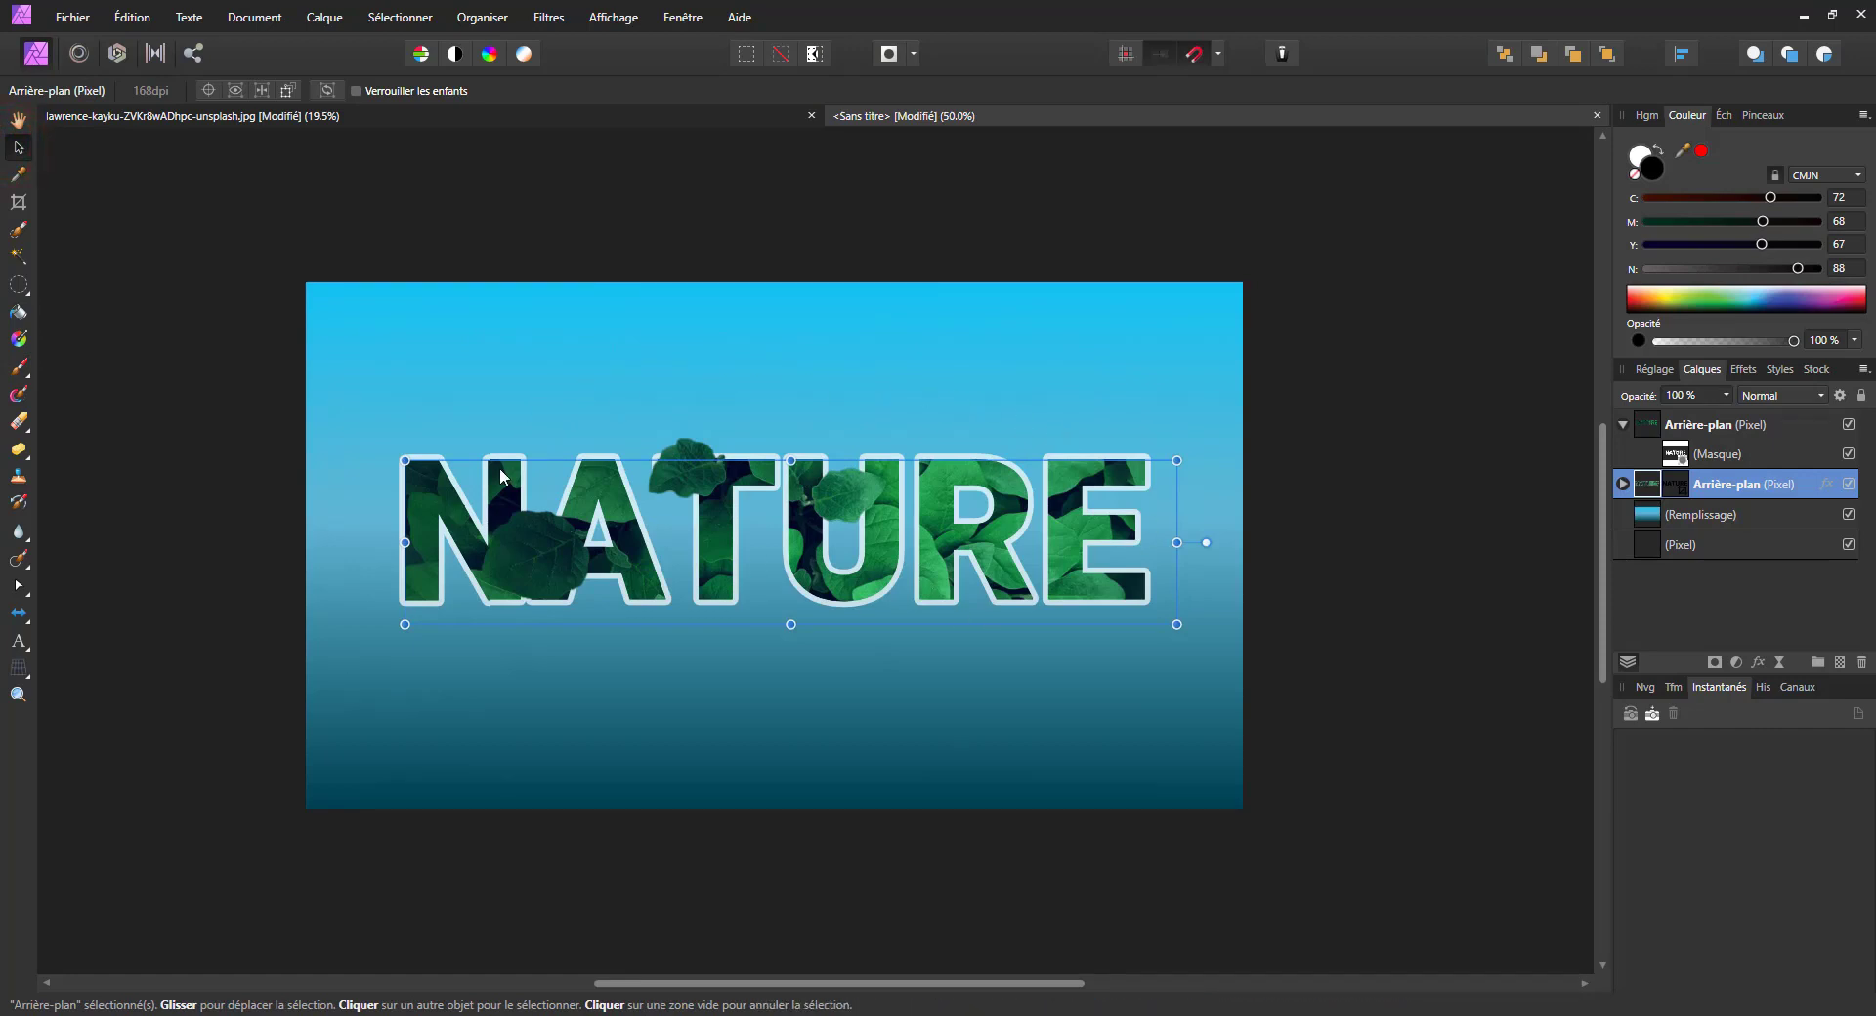